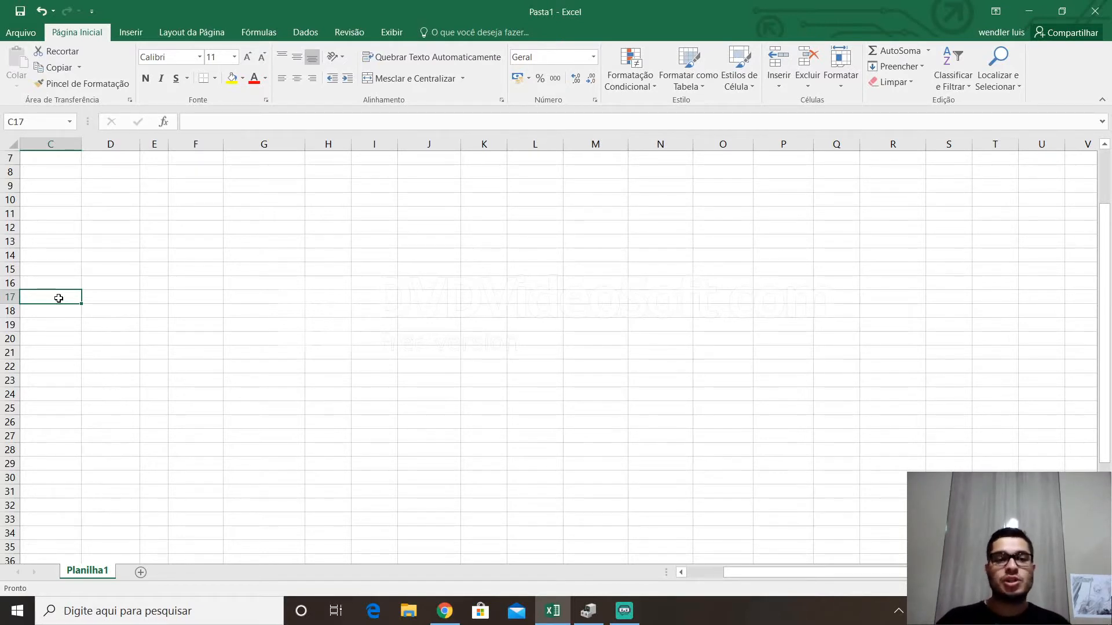
Enter the comparison 2<3 in cell C17 and turn it into the formula =2<3.
{"action": "type", "text": "2<3"}
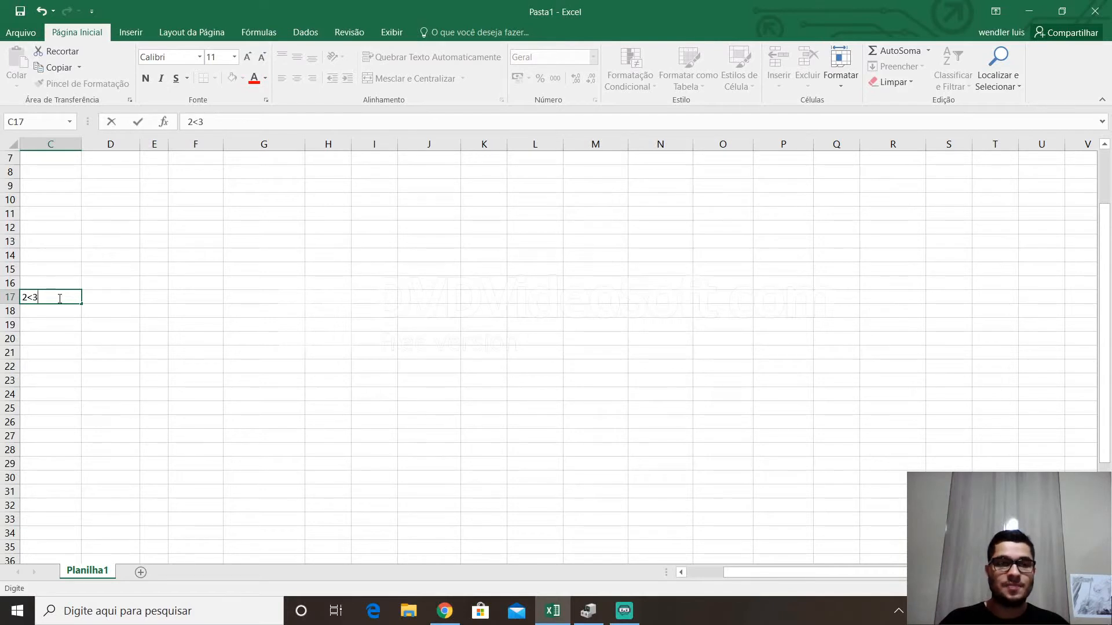
{"action": "key", "text": "Return"}
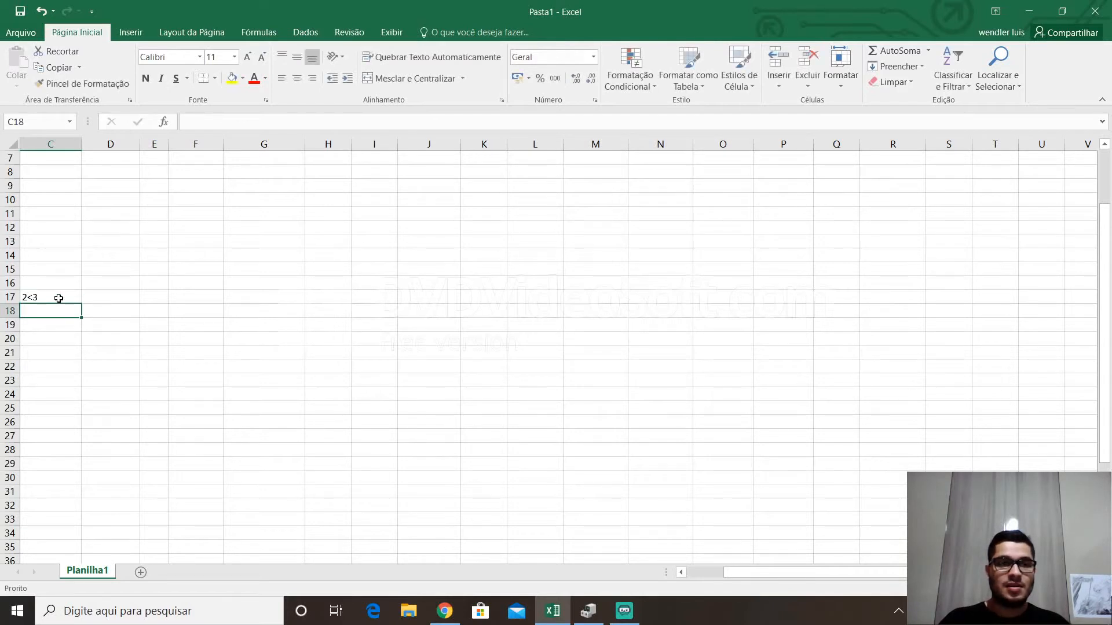
{"action": "double_click", "coordinate": [58, 298]}
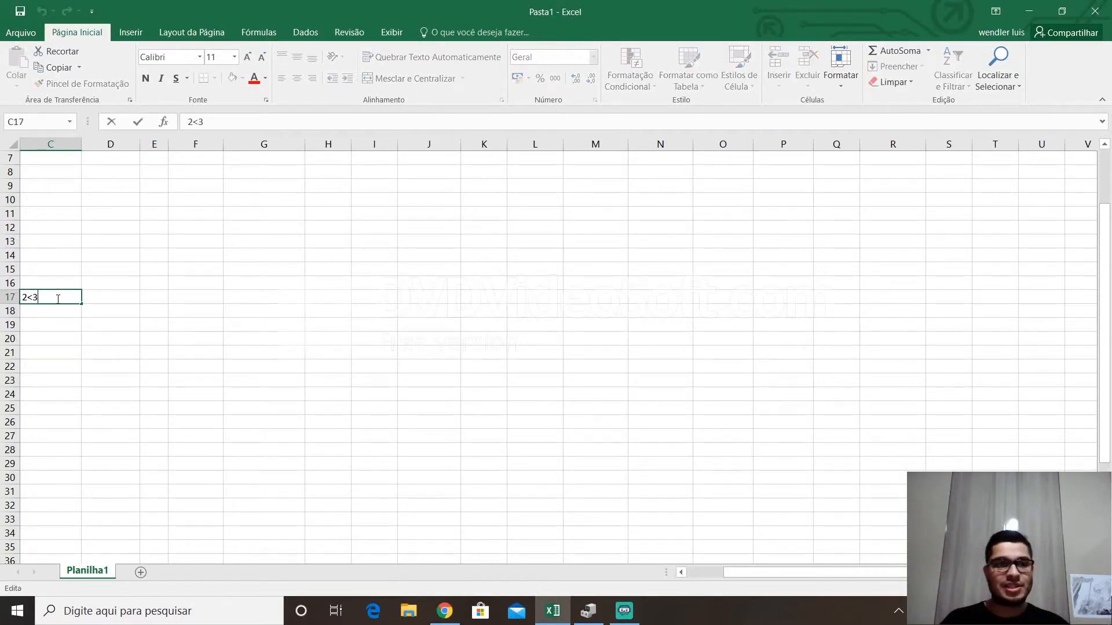
{"action": "key", "text": "Home"}
{"action": "type", "text": "="}
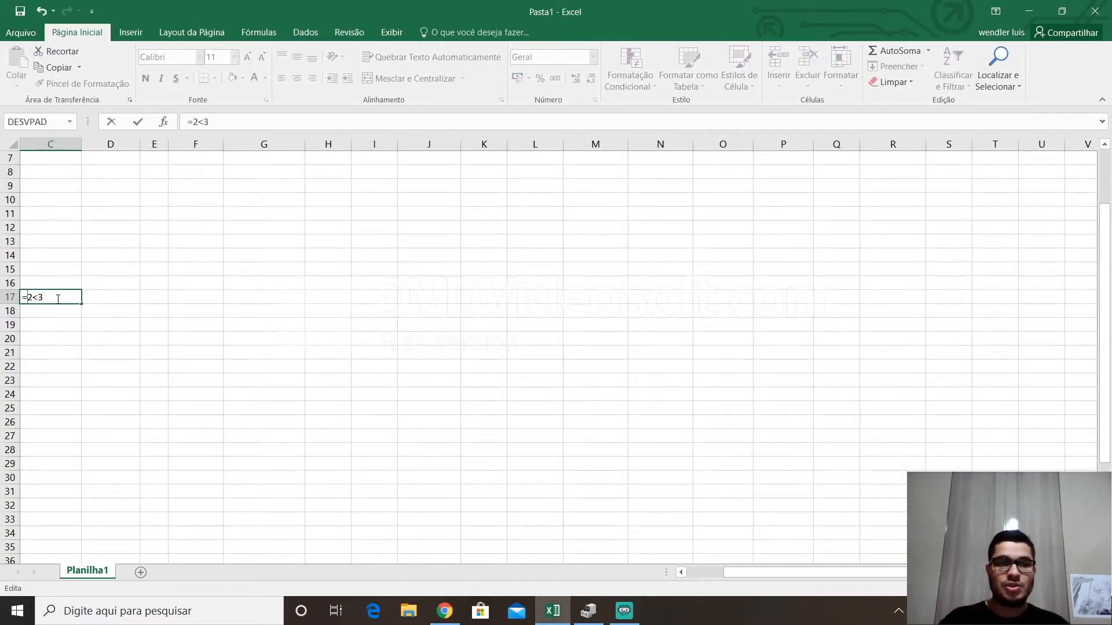
{"action": "key", "text": "Return"}
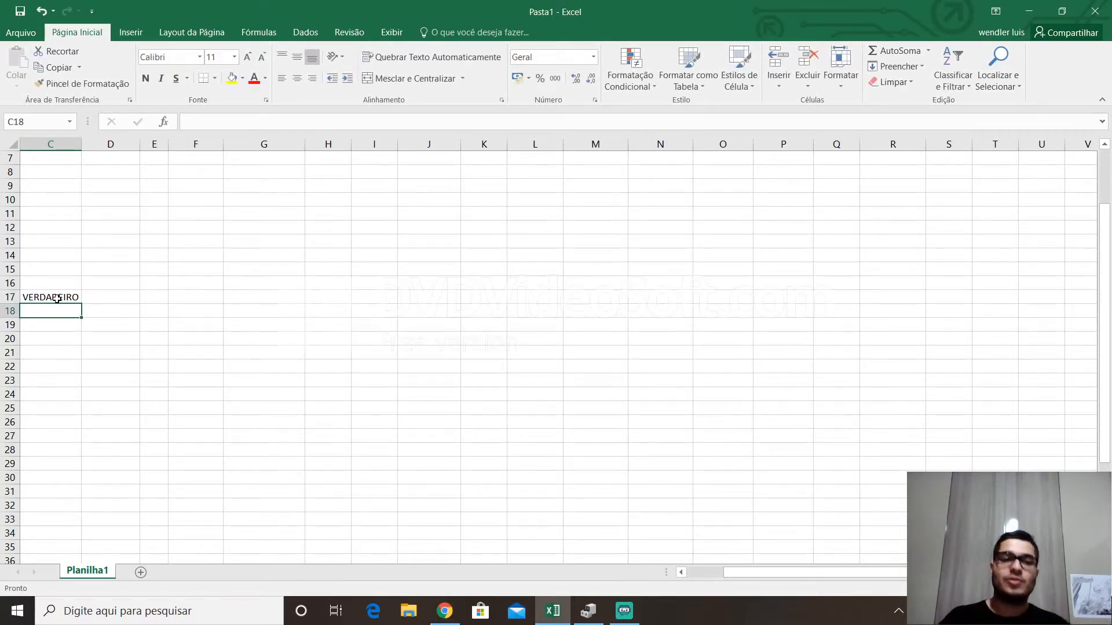
Change the comparison in C17 to =2>3, and clear the cell after evaluating it.
{"action": "double_click", "coordinate": [57, 299]}
{"action": "left_click", "coordinate": [39, 296]}
{"action": "key", "text": "BackSpace"}
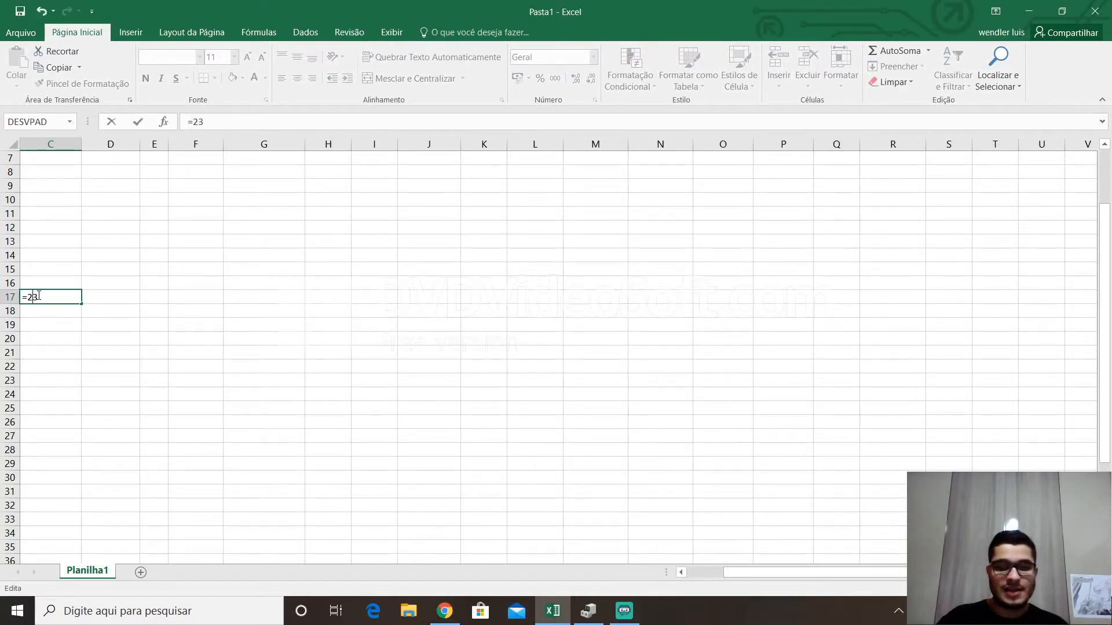
{"action": "type", "text": ">"}
{"action": "key", "text": "Return"}
{"action": "left_click", "coordinate": [38, 296]}
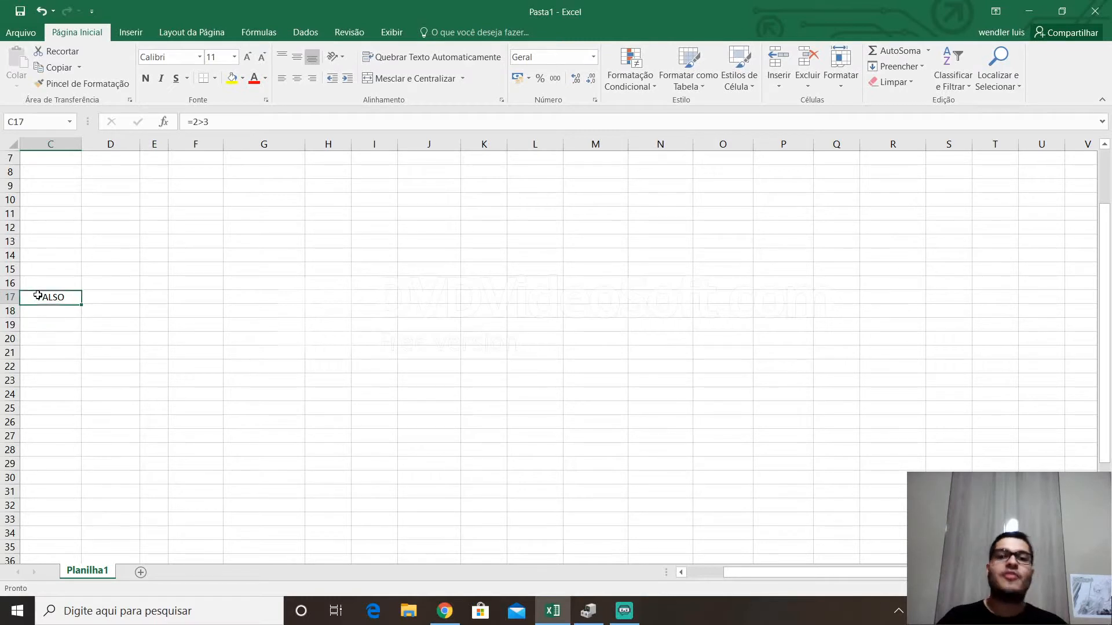
{"action": "key", "text": "Delete"}
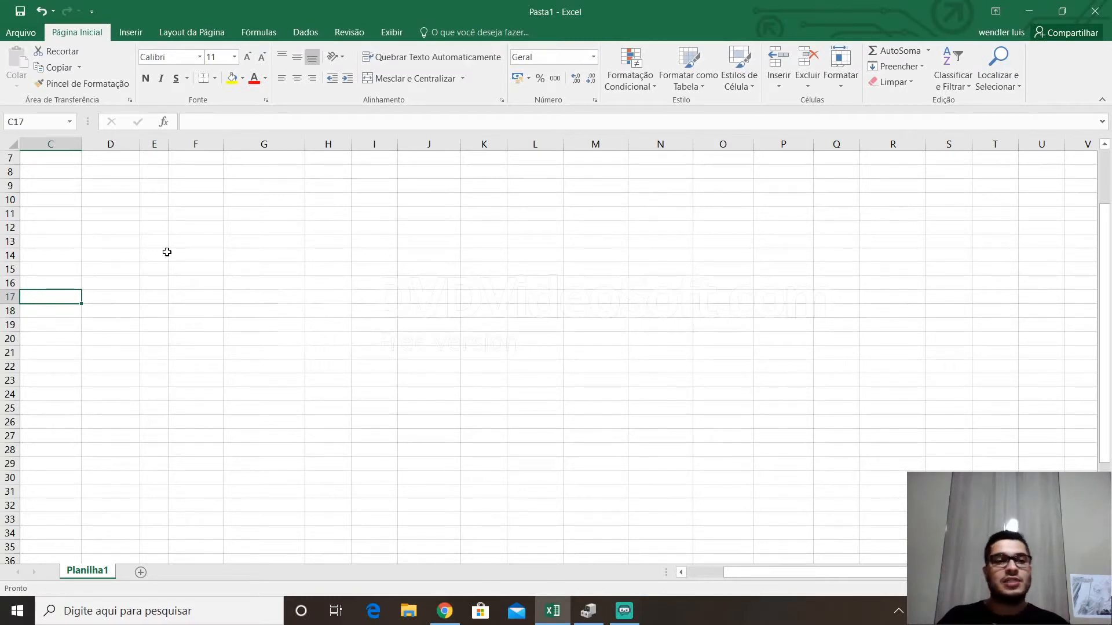
Enter a long string of repeated "da" in cell F16 and autofit column F to its contents.
{"action": "left_click", "coordinate": [194, 287]}
{"action": "type", "text": "dadadadada"}
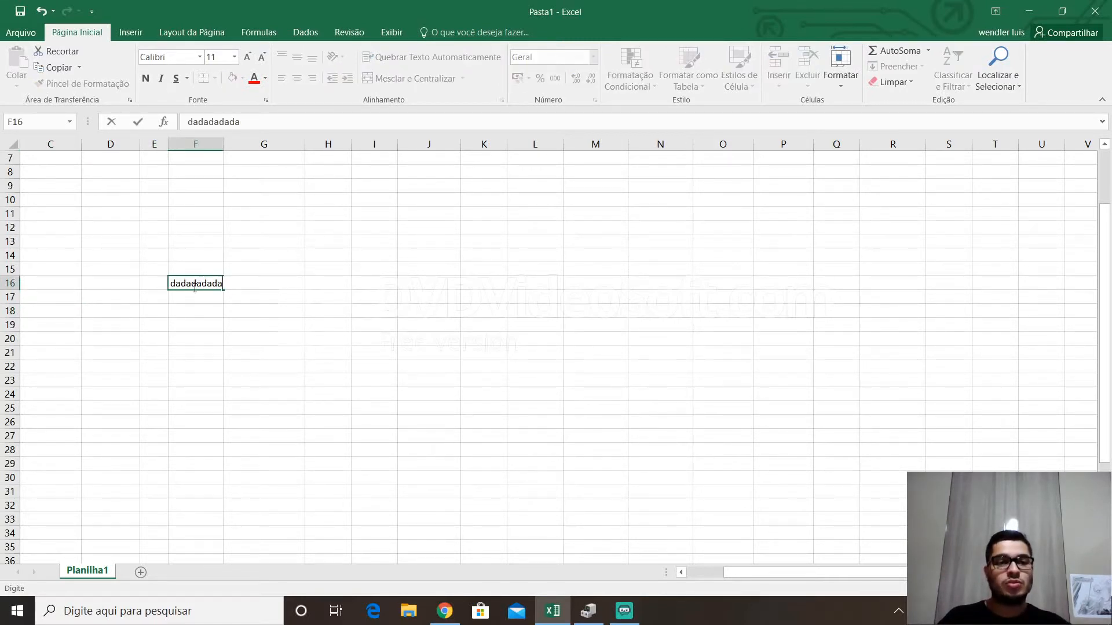
{"action": "type", "text": "dadadada"}
{"action": "left_click", "coordinate": [290, 384]}
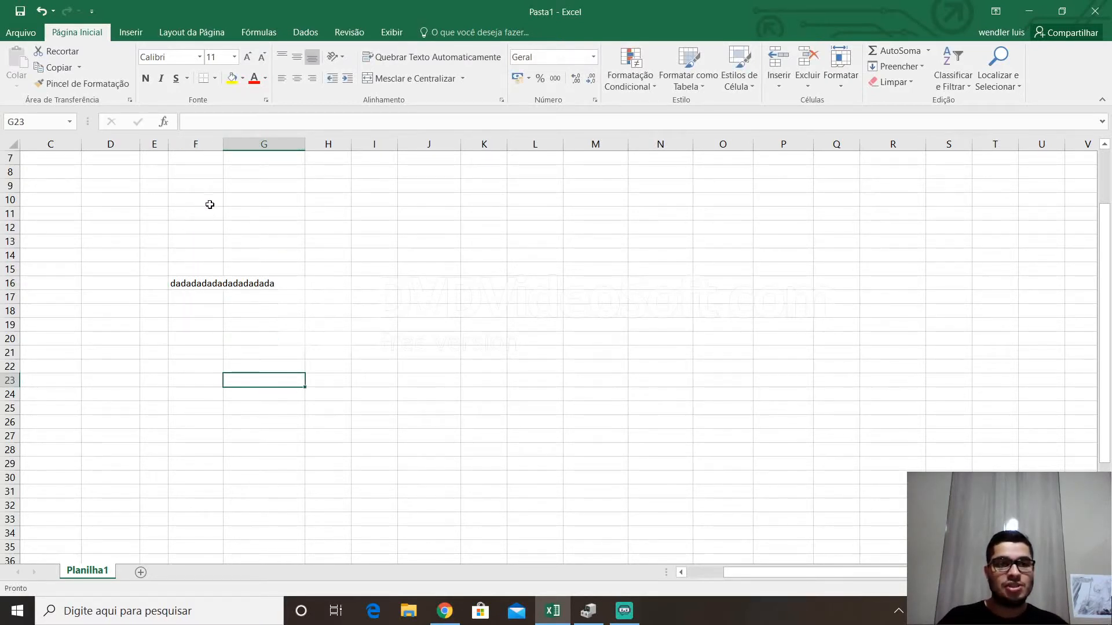
{"action": "double_click", "coordinate": [223, 144]}
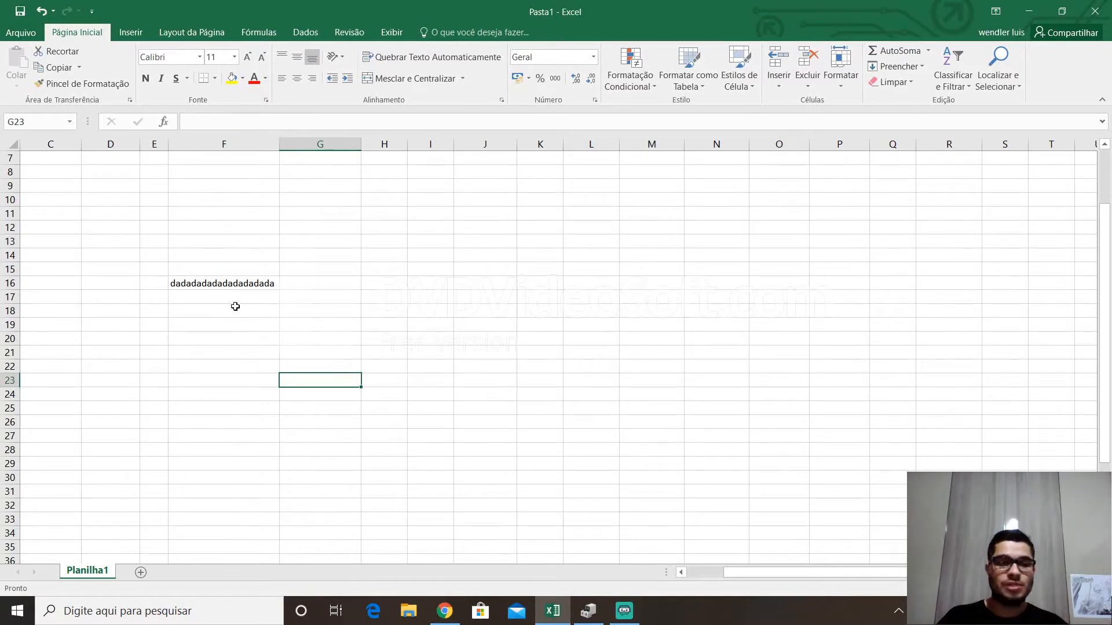
Undo the width change of column F and the text entry in F16.
{"action": "key", "text": "ctrl+z"}
{"action": "key", "text": "ctrl+z"}
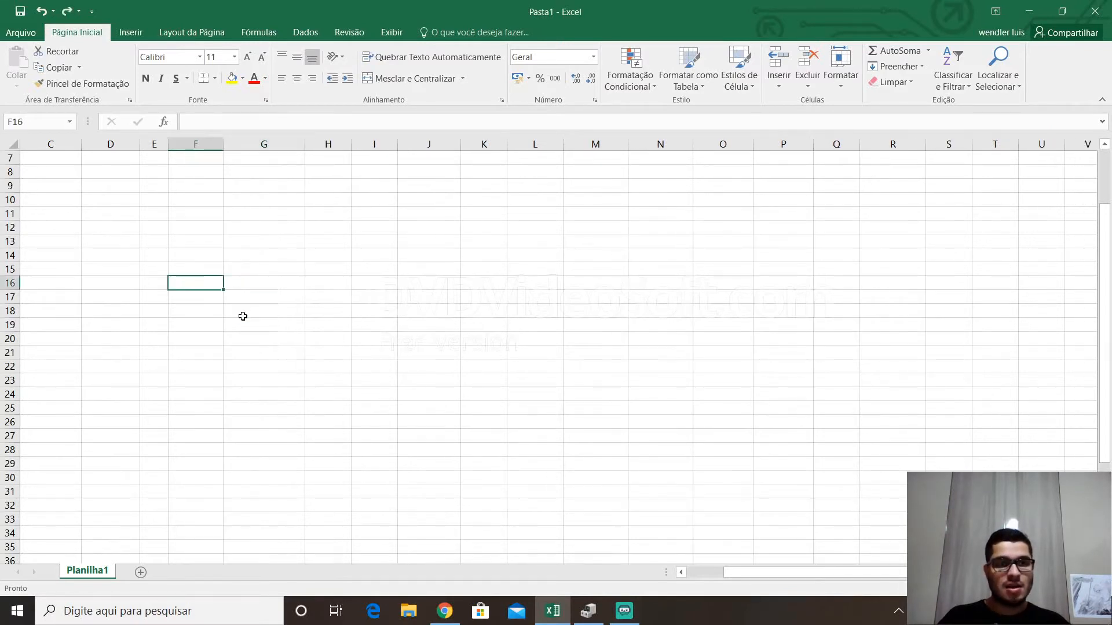
Fill cells C16 to C22 with the values 1, 2, 3, 54, 63, 22 and 2.
{"action": "left_click", "coordinate": [58, 284]}
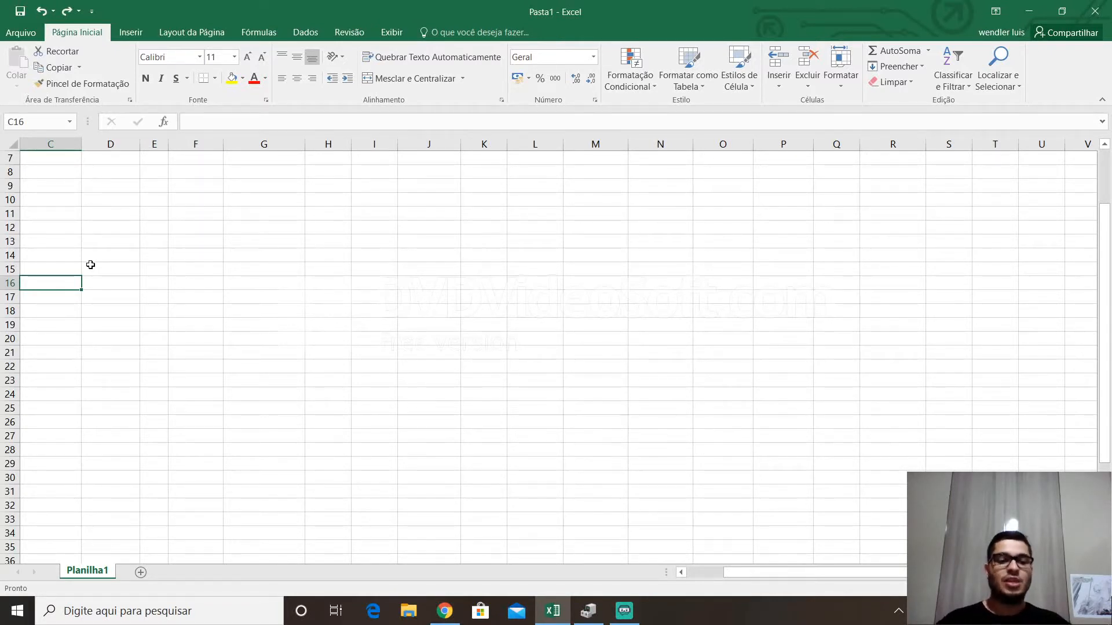
{"action": "type", "text": "1"}
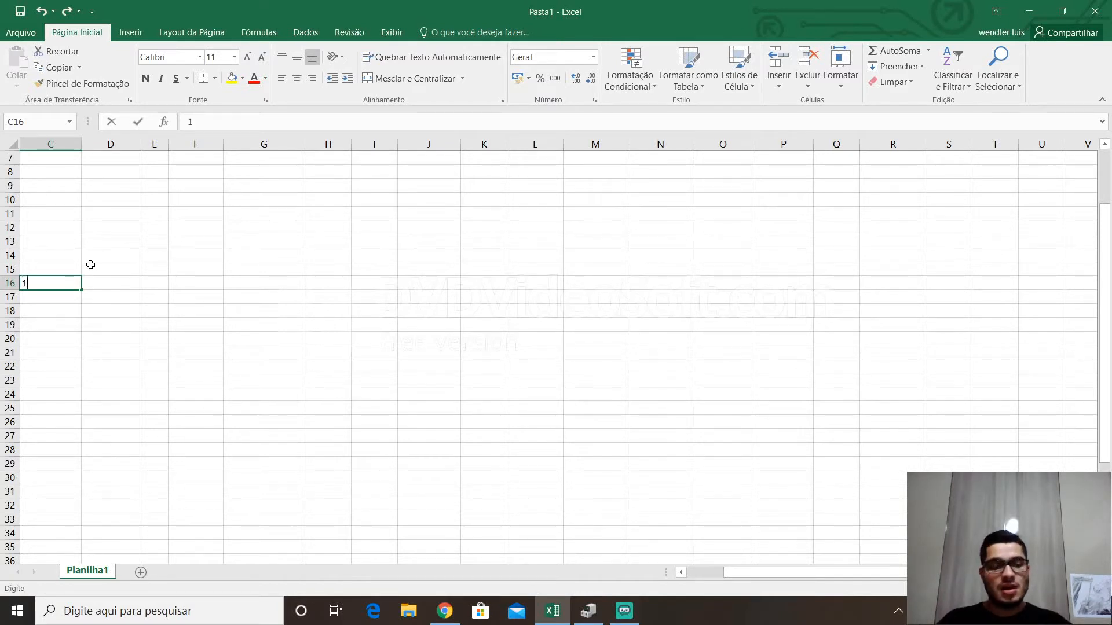
{"action": "key", "text": "Return"}
{"action": "type", "text": "2"}
{"action": "key", "text": "Return"}
{"action": "type", "text": "3"}
{"action": "key", "text": "Return"}
{"action": "type", "text": "54"}
{"action": "key", "text": "Return"}
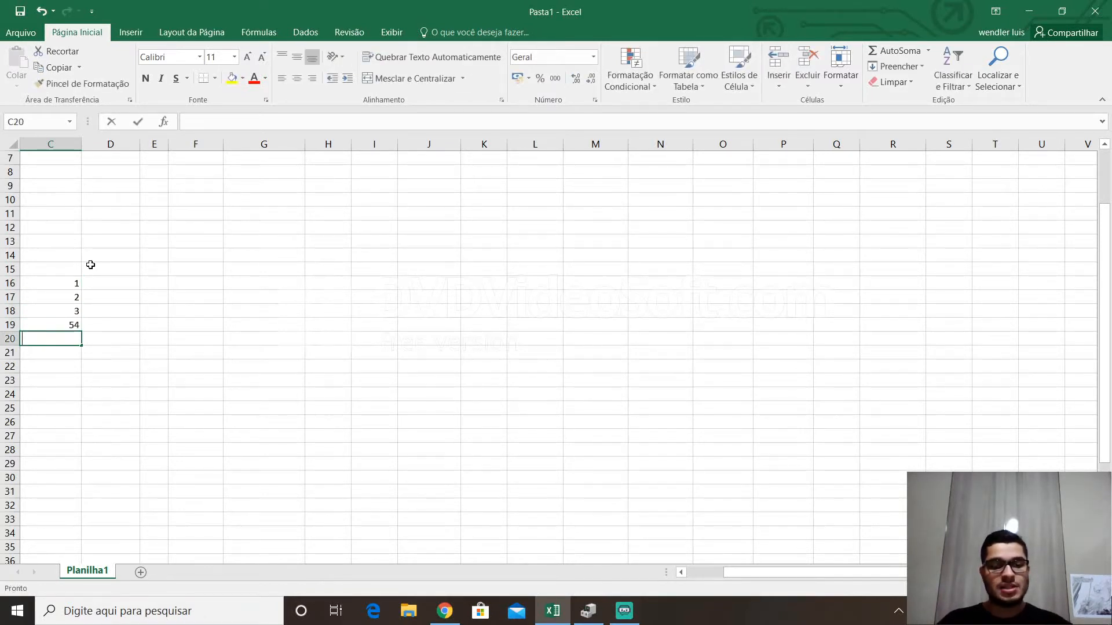
{"action": "type", "text": "63"}
{"action": "key", "text": "Return"}
{"action": "type", "text": "22"}
{"action": "key", "text": "Return"}
{"action": "type", "text": "2"}
{"action": "key", "text": "Return"}
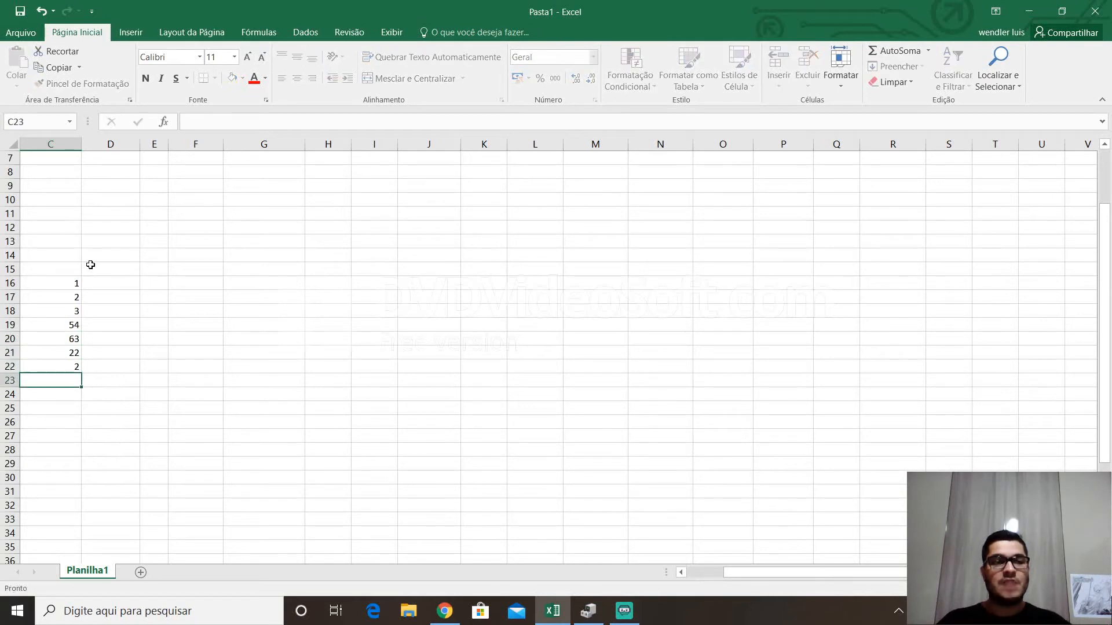
Write the cell-by-cell addition =C16+C17+C18 in cell C24.
{"action": "key", "text": "Return"}
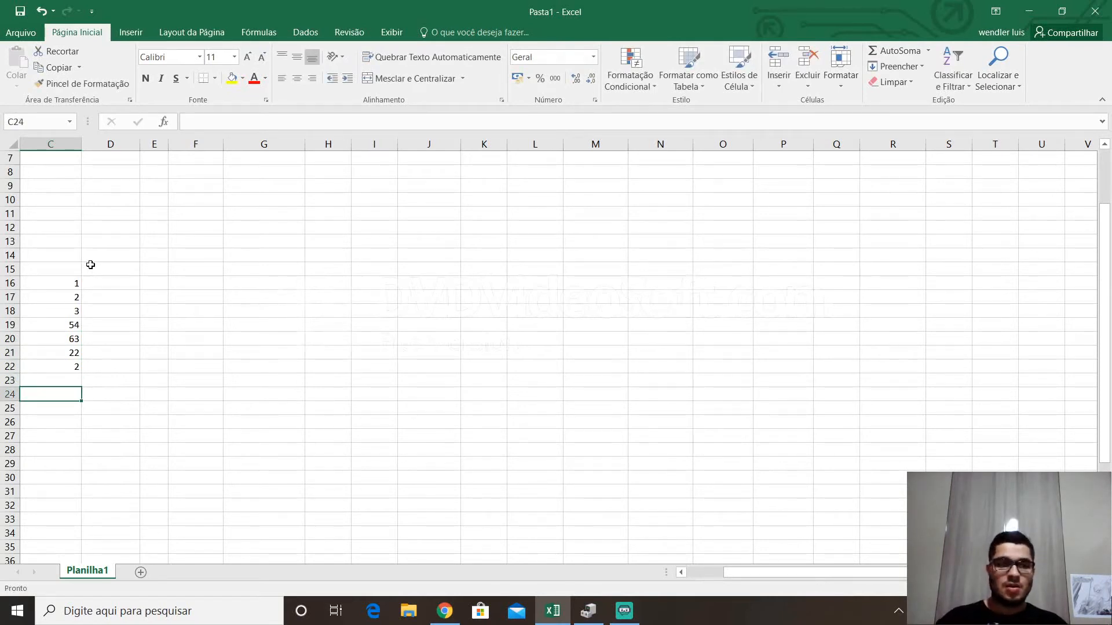
{"action": "type", "text": "="}
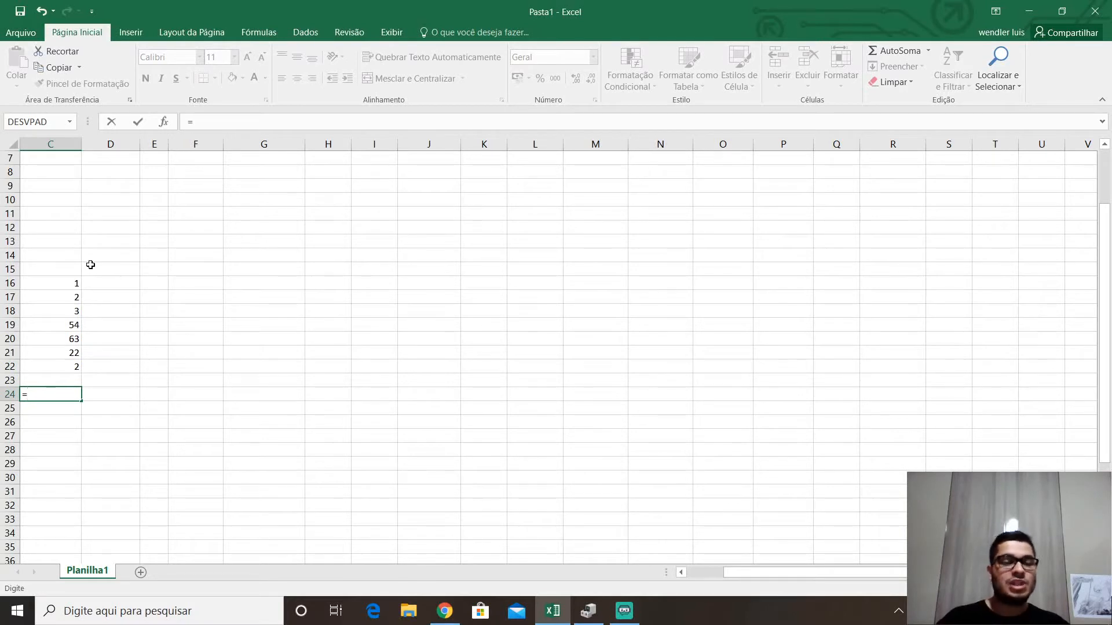
{"action": "left_click", "coordinate": [67, 286]}
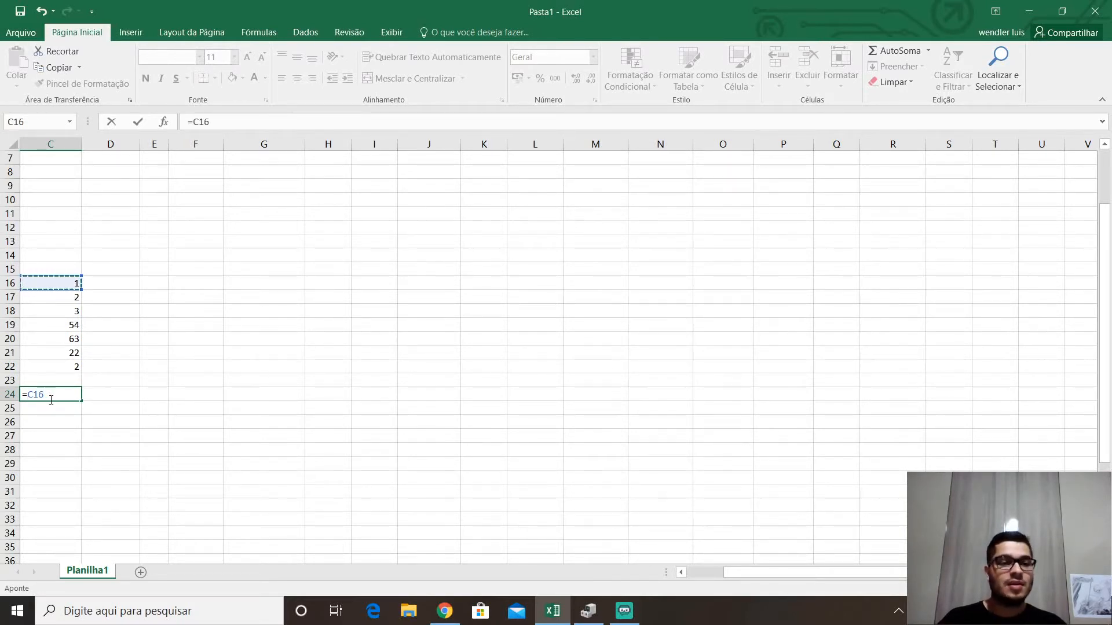
{"action": "type", "text": "+"}
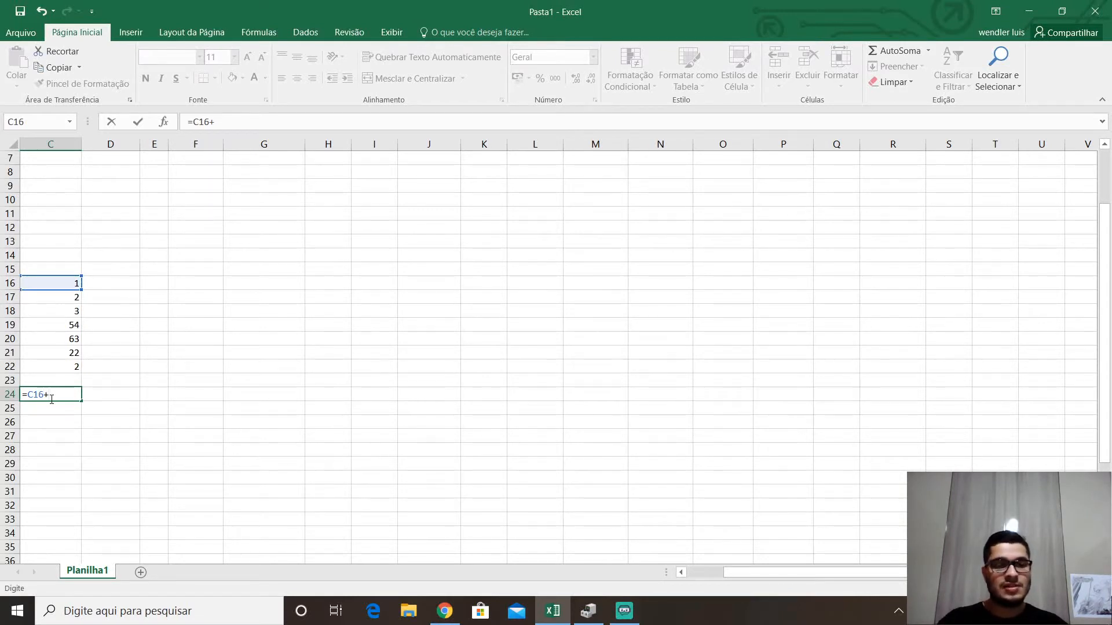
{"action": "type", "text": "C17"}
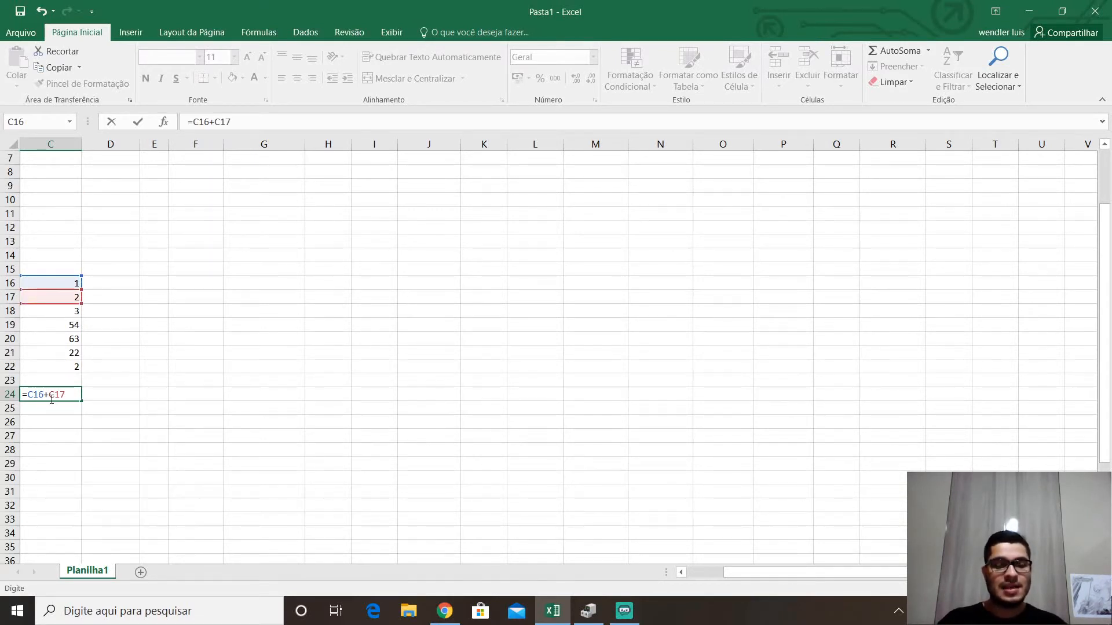
{"action": "type", "text": "+C18"}
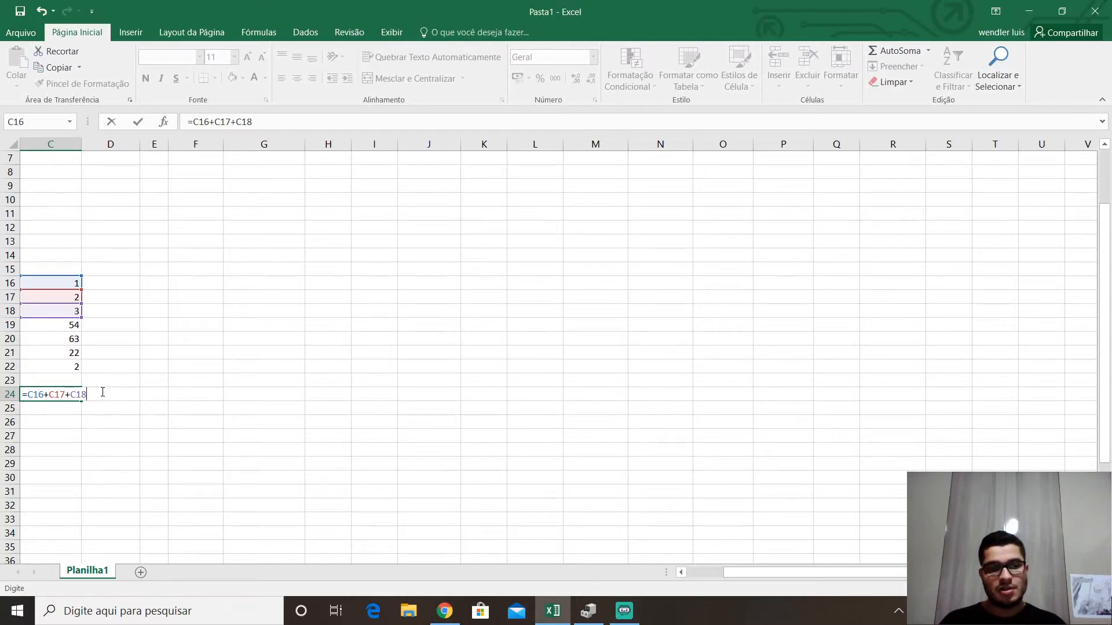
Replace the cell references after the equals sign in C24 with an empty SOMA() function.
{"action": "left_click_drag", "start_coordinate": [103, 393], "coordinate": [27, 395]}
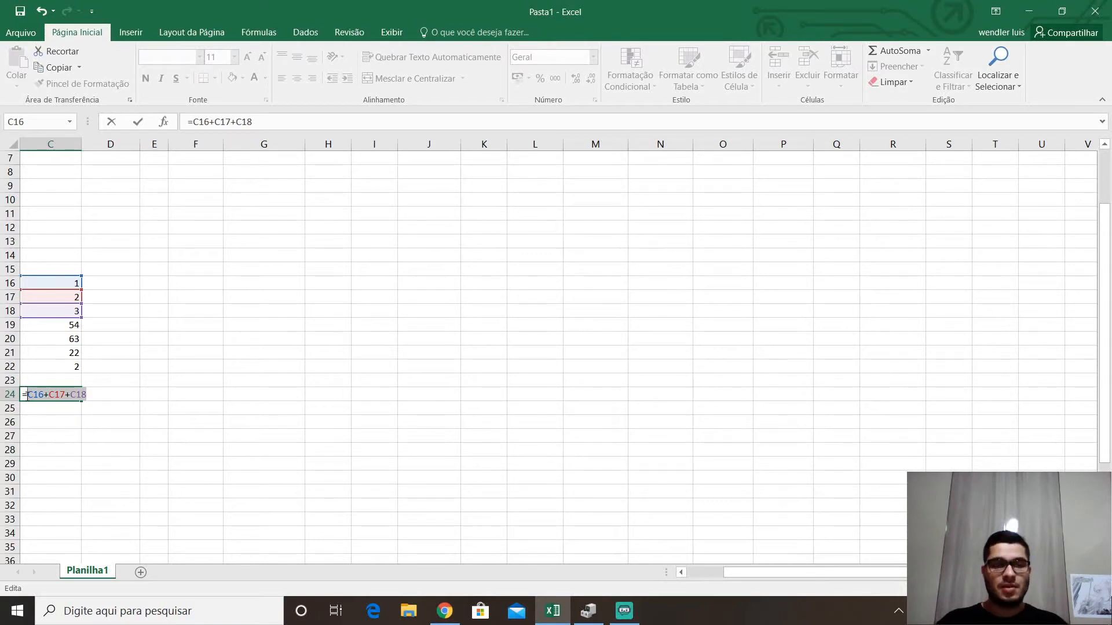
{"action": "key", "text": "BackSpace"}
{"action": "type", "text": "SOMA"}
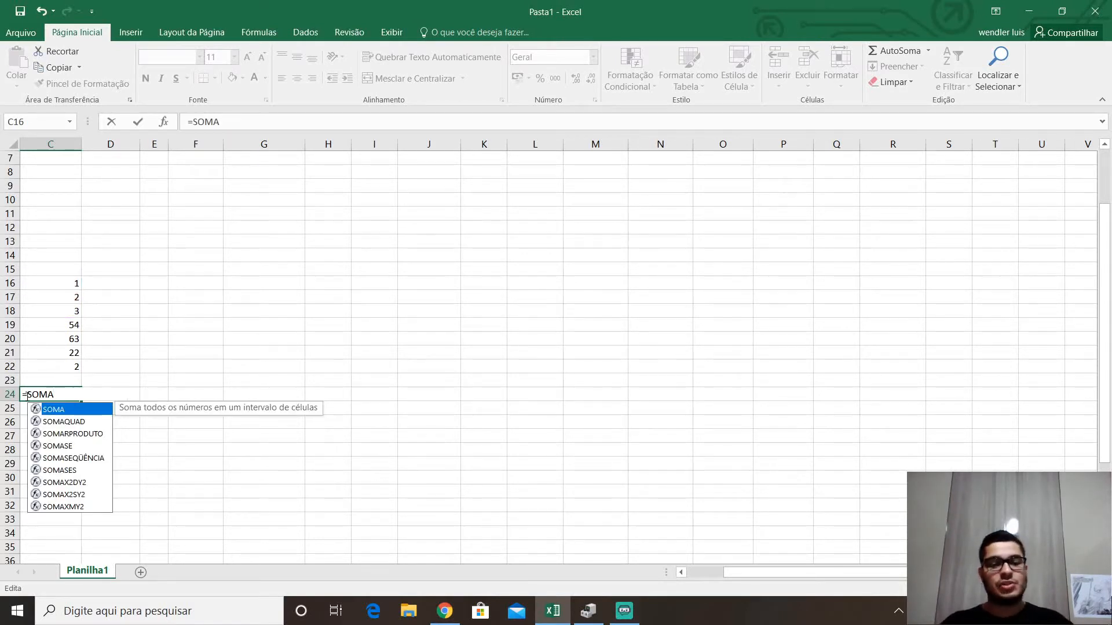
{"action": "type", "text": "()"}
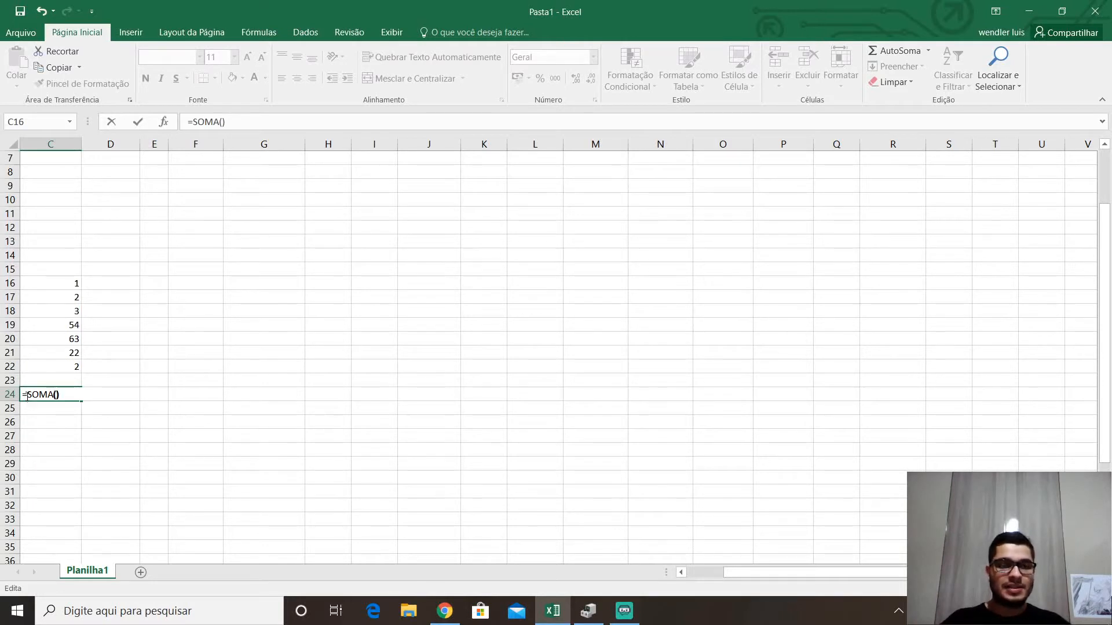
{"action": "key", "text": "Left"}
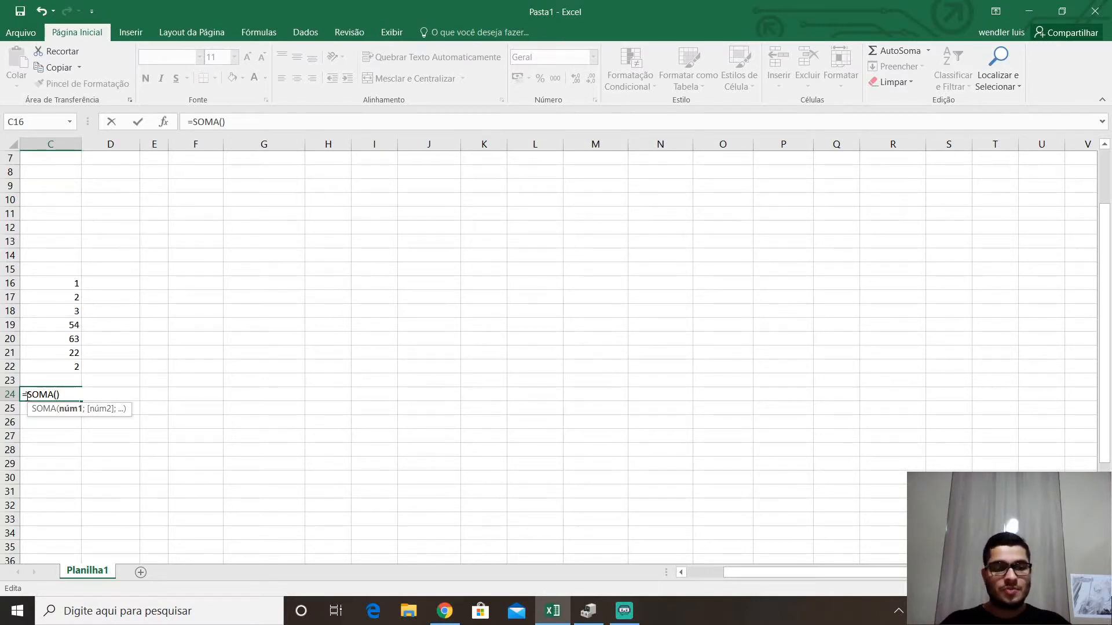
Complete the SOMA function in C24 with the range C16:C22.
{"action": "type", "text": "A16"}
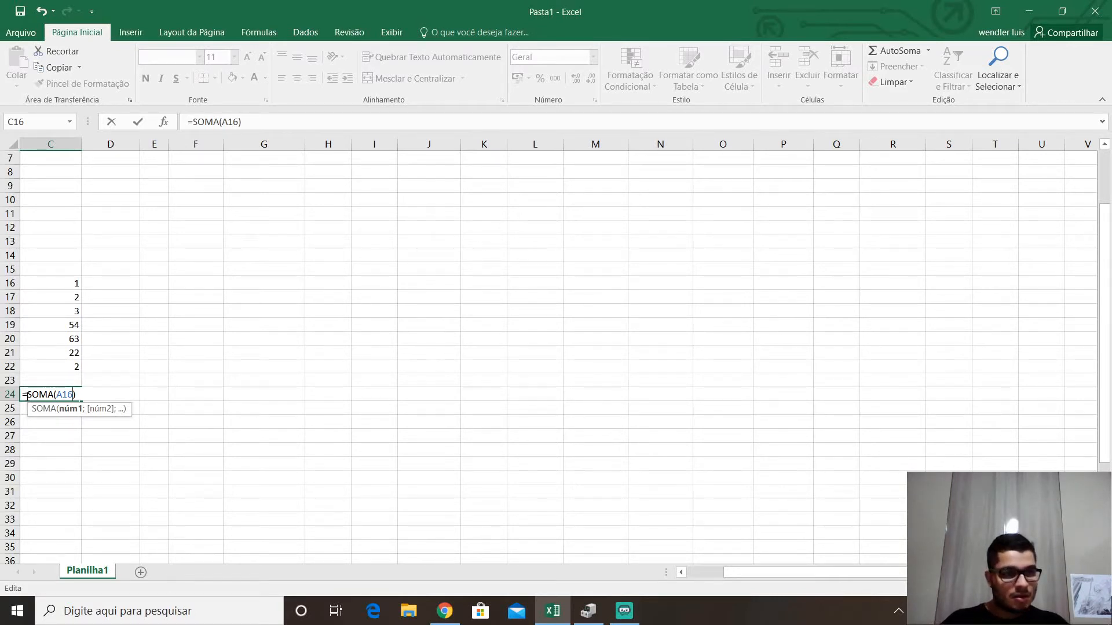
{"action": "key", "text": "BackSpace"}
{"action": "key", "text": "BackSpace"}
{"action": "key", "text": "BackSpace"}
{"action": "type", "text": "C16"}
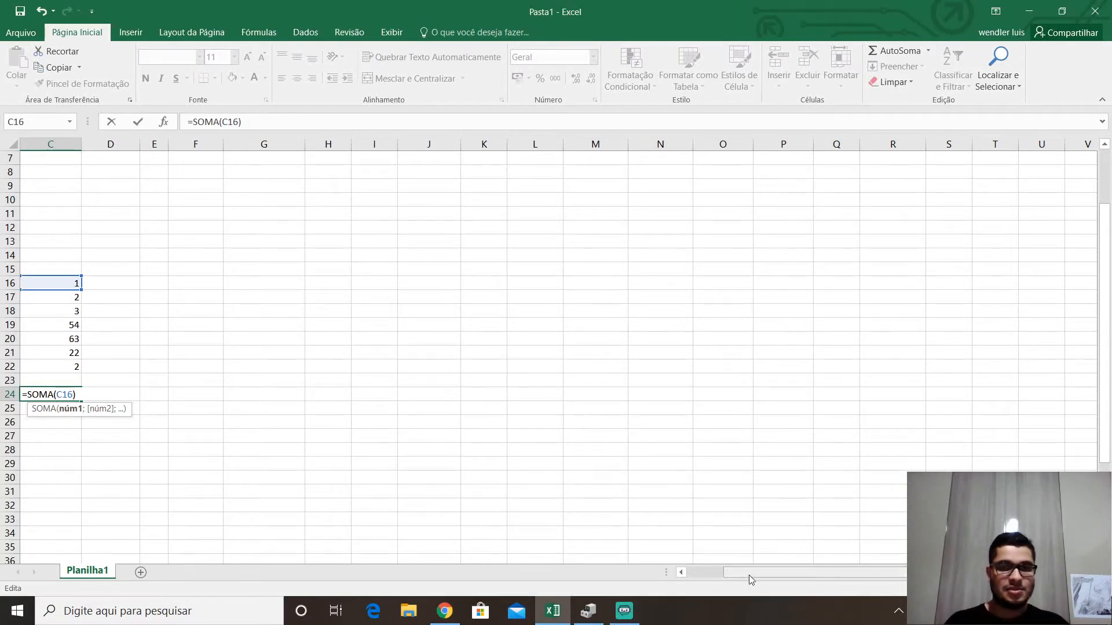
{"action": "left_click_drag", "start_coordinate": [749, 575], "coordinate": [701, 578]}
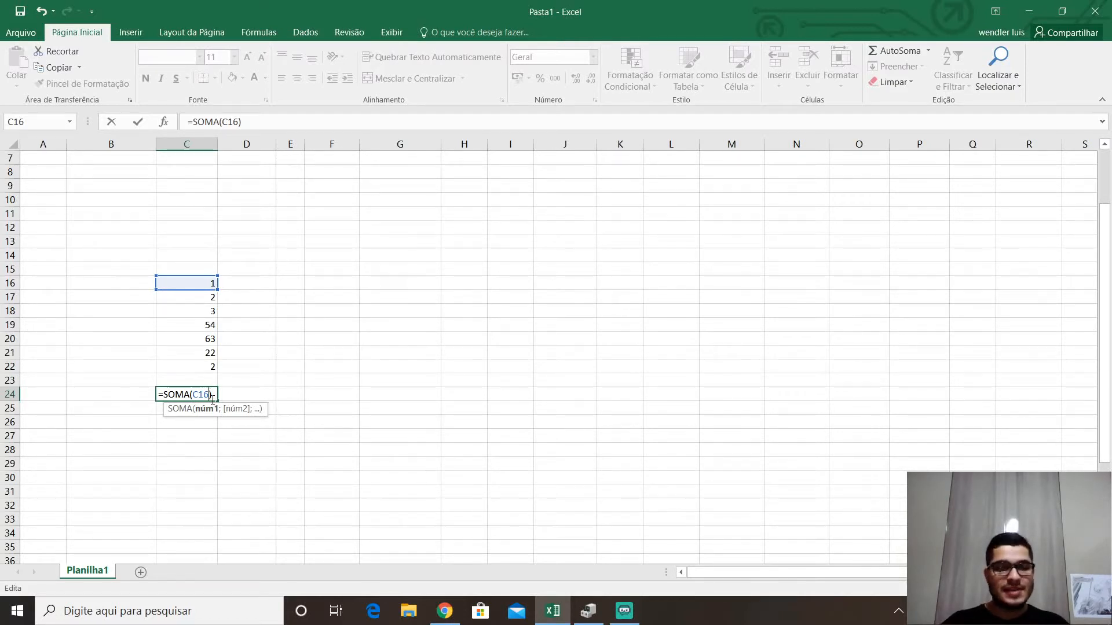
{"action": "type", "text": ":"}
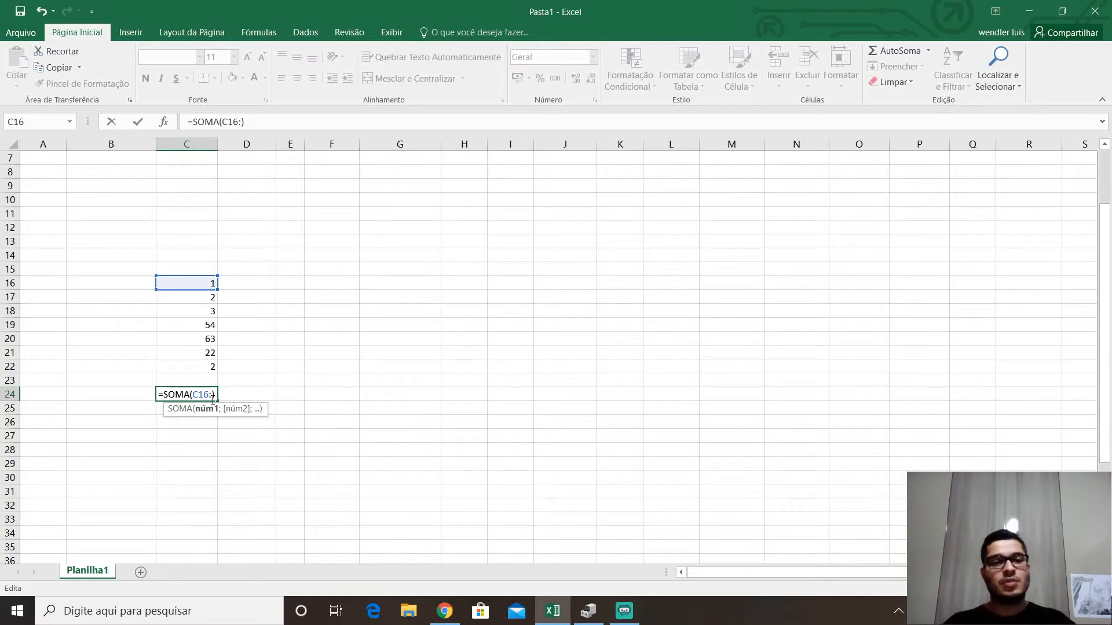
{"action": "type", "text": "C22"}
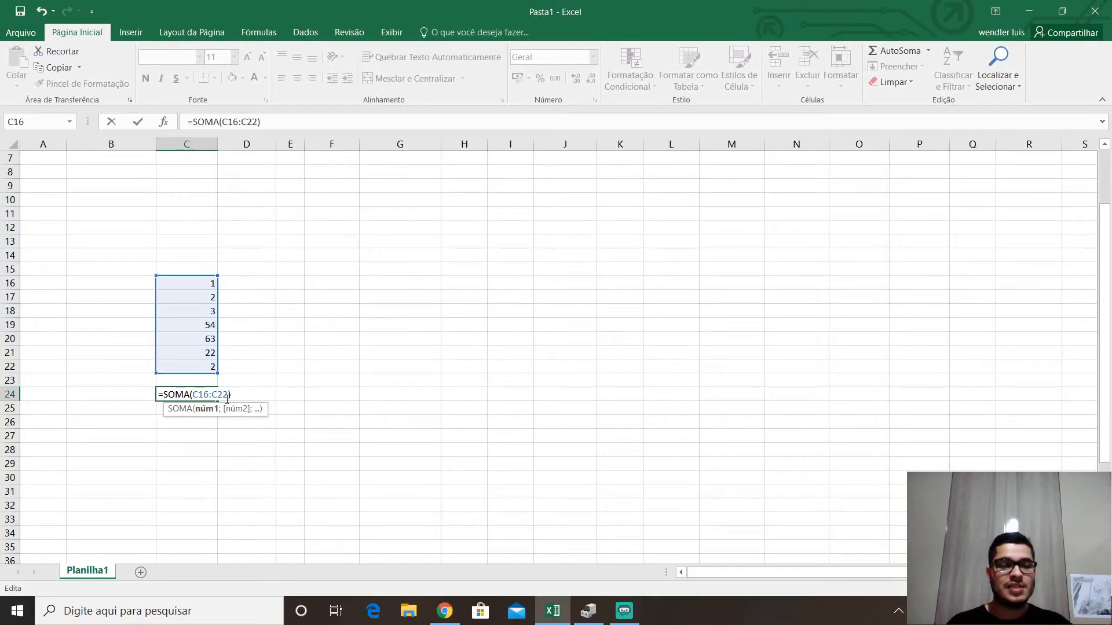
{"action": "key", "text": "Return"}
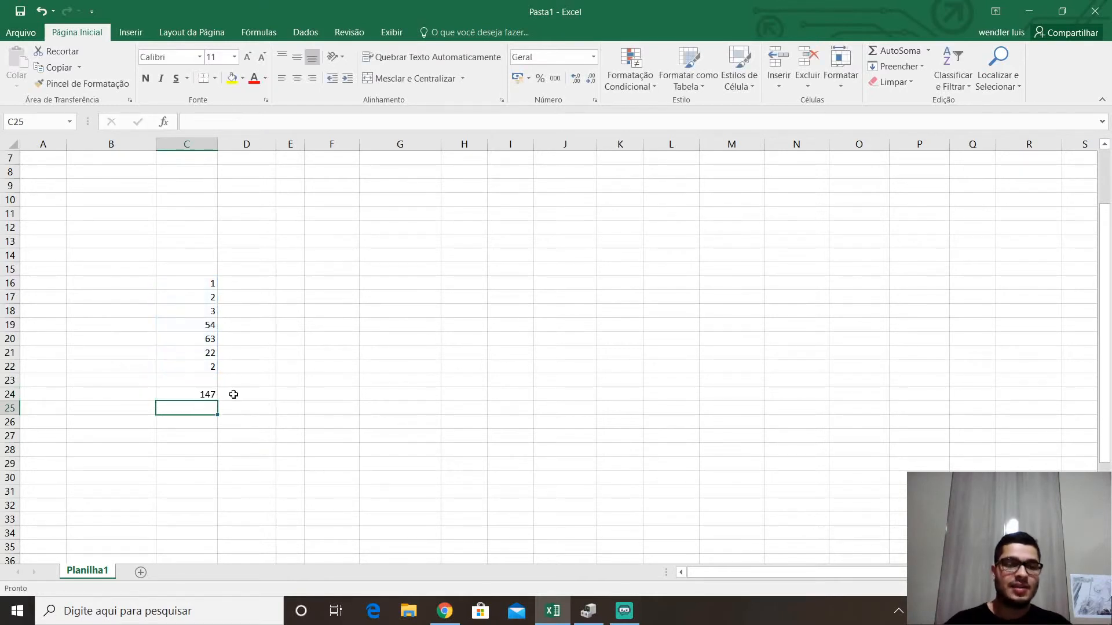
Draft the manual average formula =(C16+C17+.....)/8 in cell D24.
{"action": "left_click", "coordinate": [250, 396]}
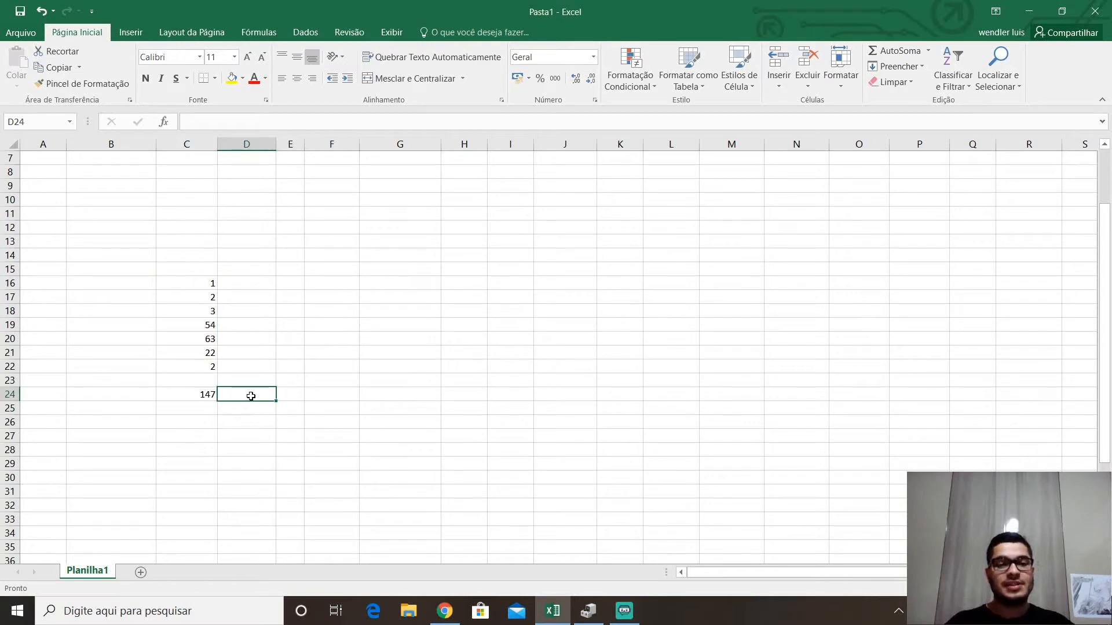
{"action": "type", "text": "="}
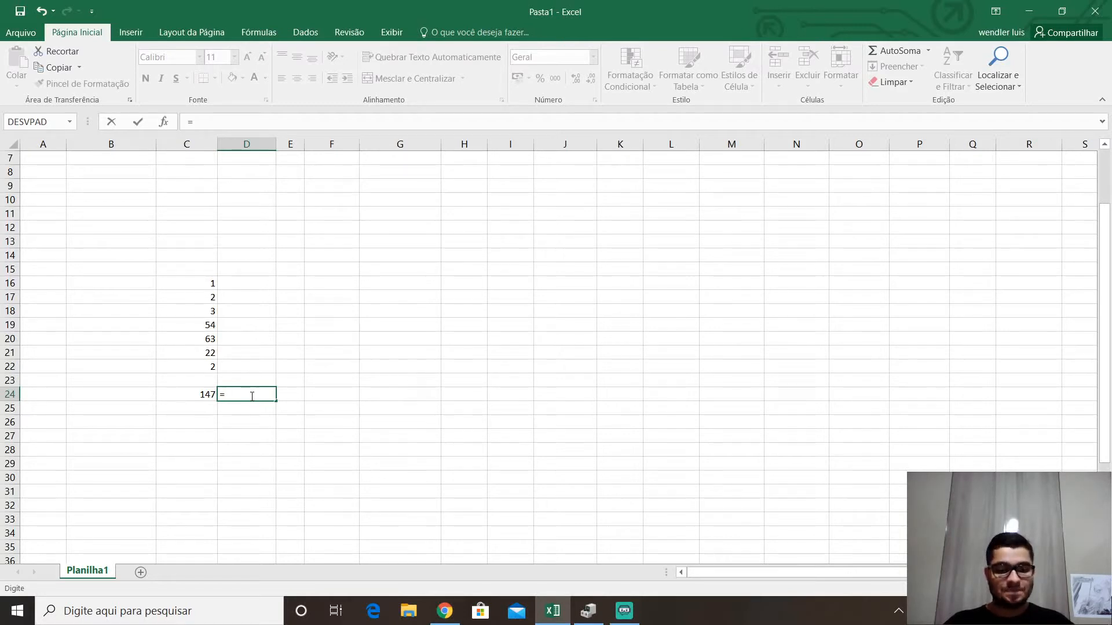
{"action": "type", "text": "("}
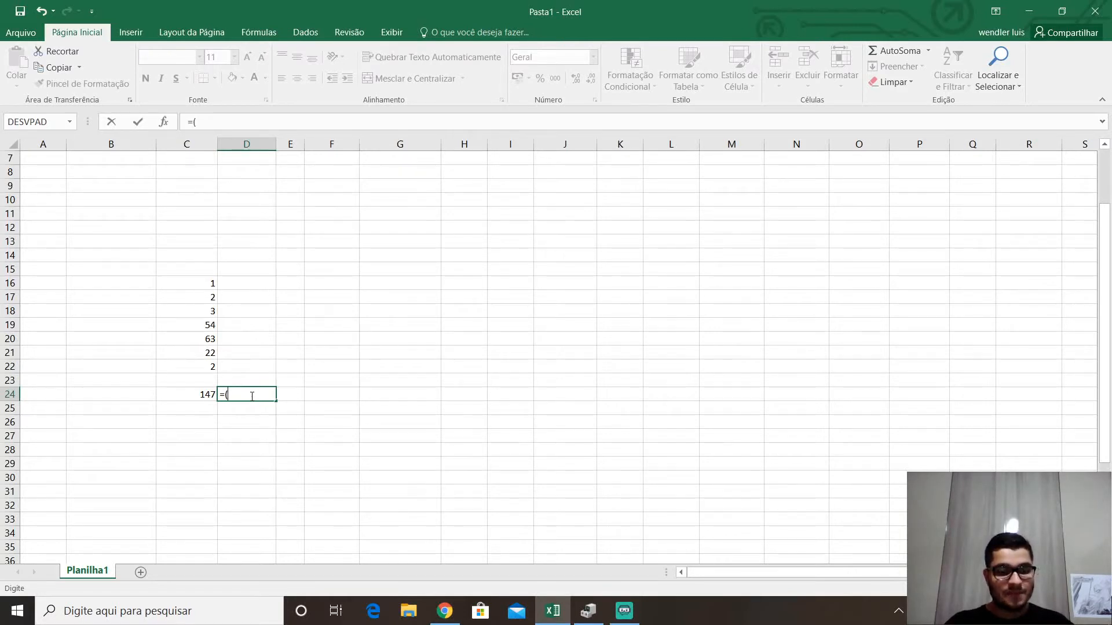
{"action": "type", "text": "C16"}
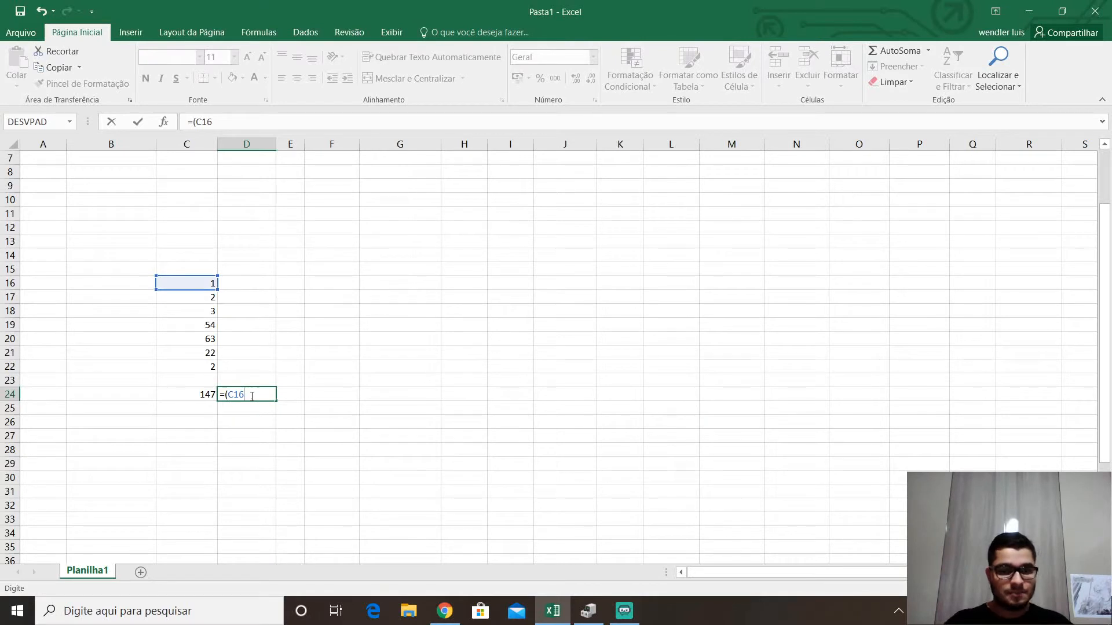
{"action": "type", "text": "+C17"}
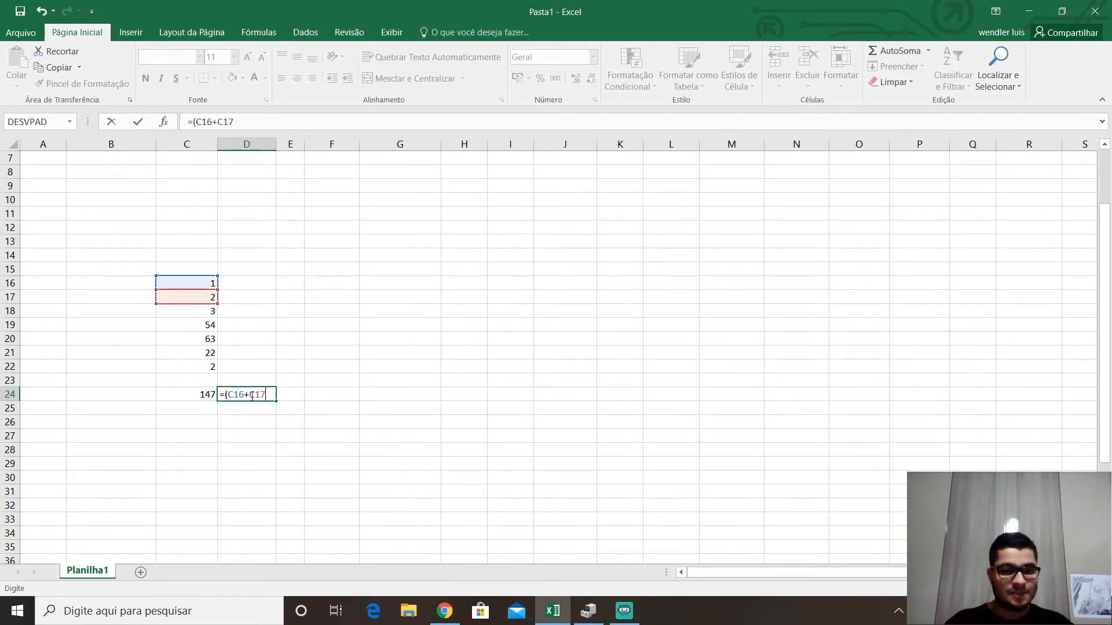
{"action": "type", "text": "+....."}
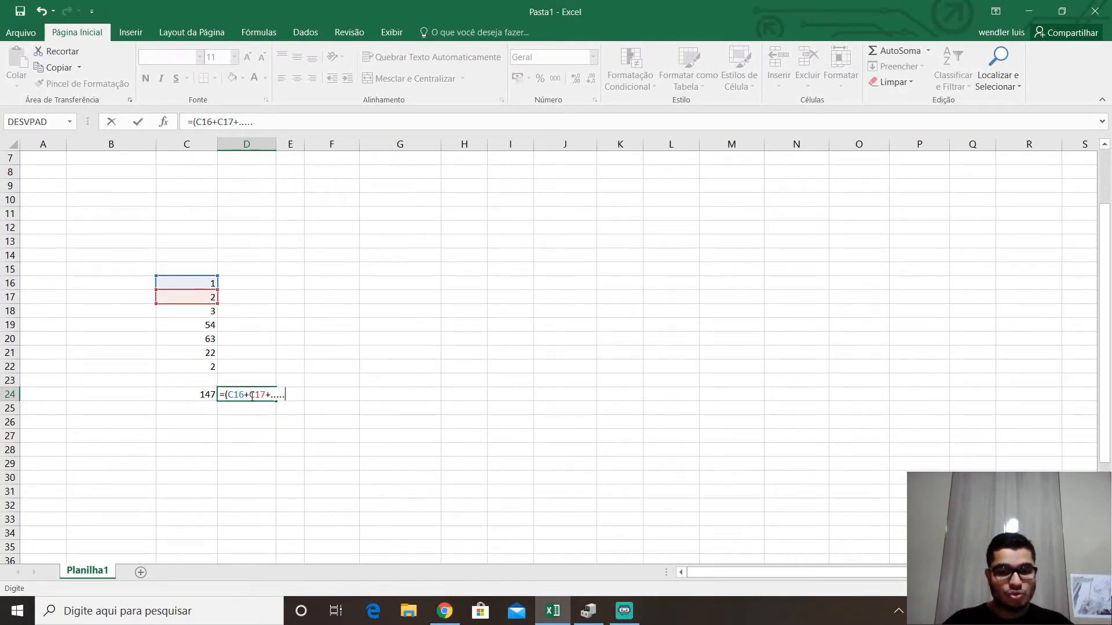
{"action": "type", "text": ")/"}
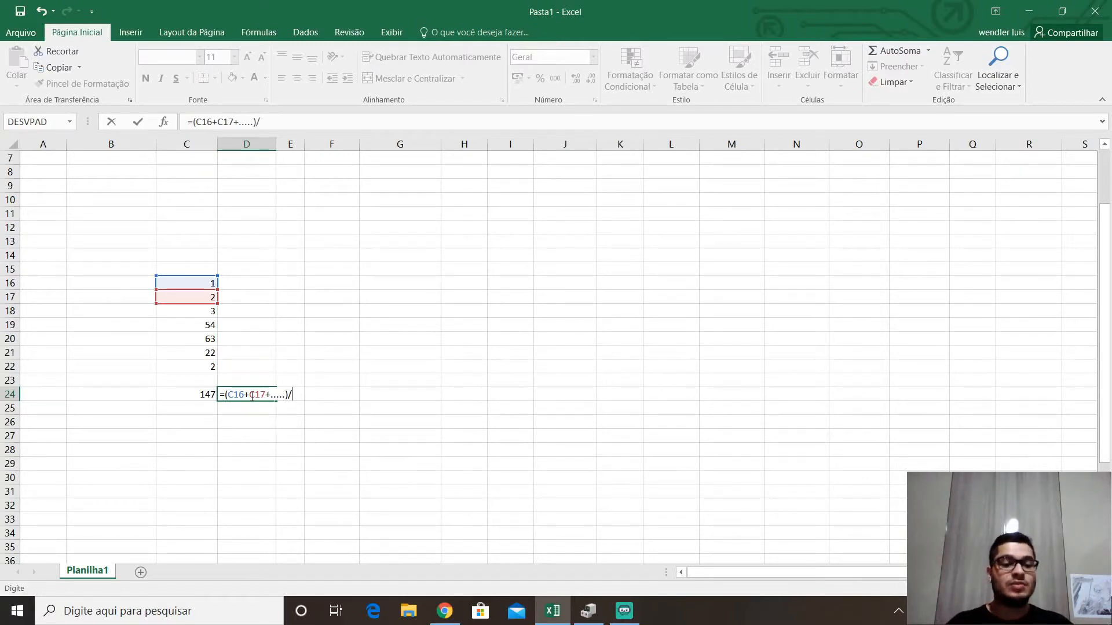
{"action": "type", "text": "8"}
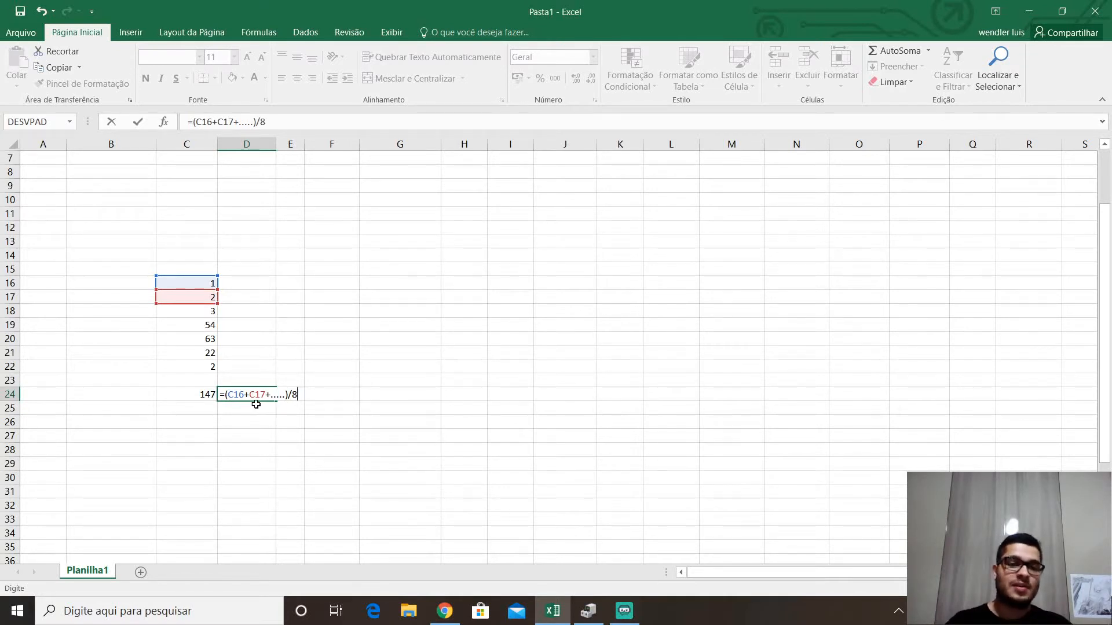
Replace the draft in D24 with the average formula =MEDIA(C16:C22).
{"action": "key", "text": "BackSpace"}
{"action": "key", "text": "BackSpace"}
{"action": "key", "text": "BackSpace"}
{"action": "key", "text": "BackSpace"}
{"action": "key", "text": "BackSpace"}
{"action": "key", "text": "BackSpace"}
{"action": "key", "text": "BackSpace"}
{"action": "key", "text": "BackSpace"}
{"action": "key", "text": "BackSpace"}
{"action": "key", "text": "BackSpace"}
{"action": "key", "text": "BackSpace"}
{"action": "key", "text": "BackSpace"}
{"action": "key", "text": "BackSpace"}
{"action": "key", "text": "BackSpace"}
{"action": "key", "text": "BackSpace"}
{"action": "key", "text": "BackSpace"}
{"action": "key", "text": "BackSpace"}
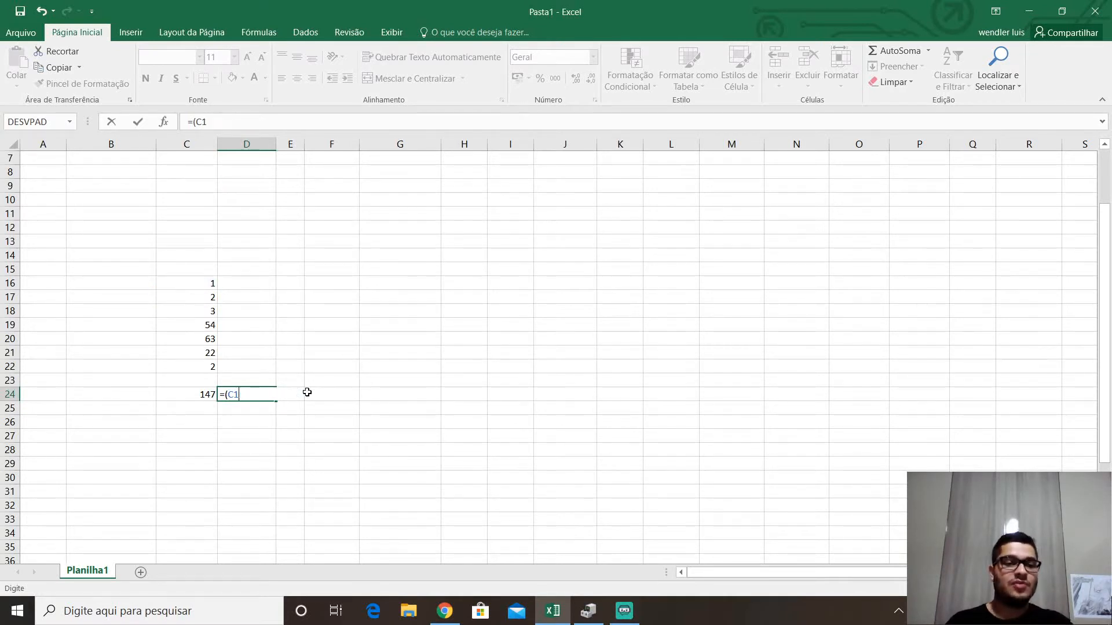
{"action": "type", "text": "MEDI"}
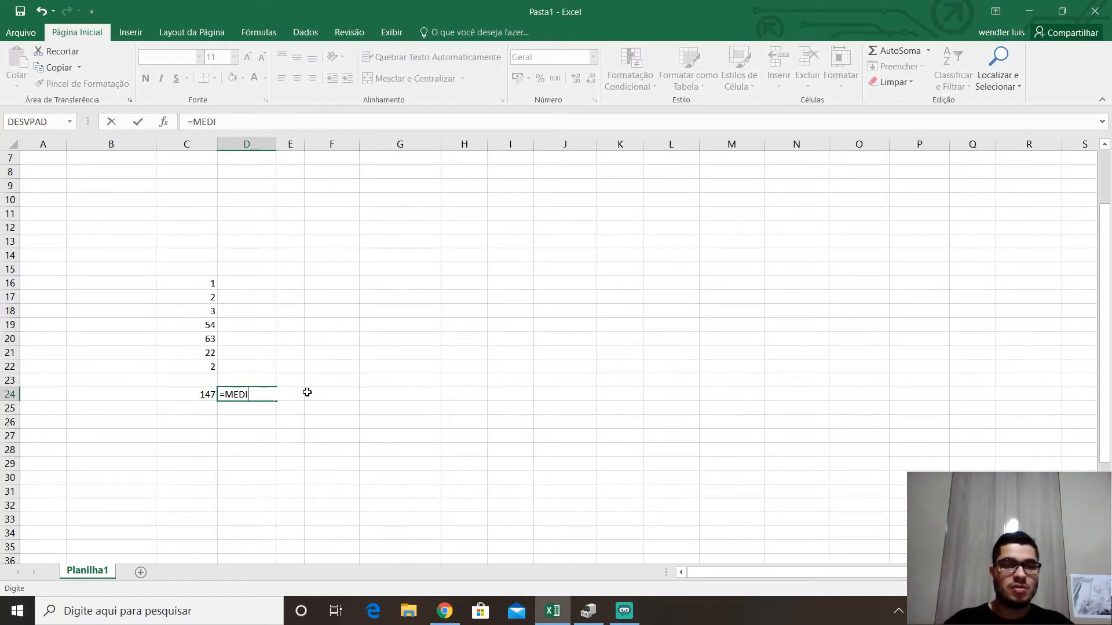
{"action": "type", "text": "A(C16"}
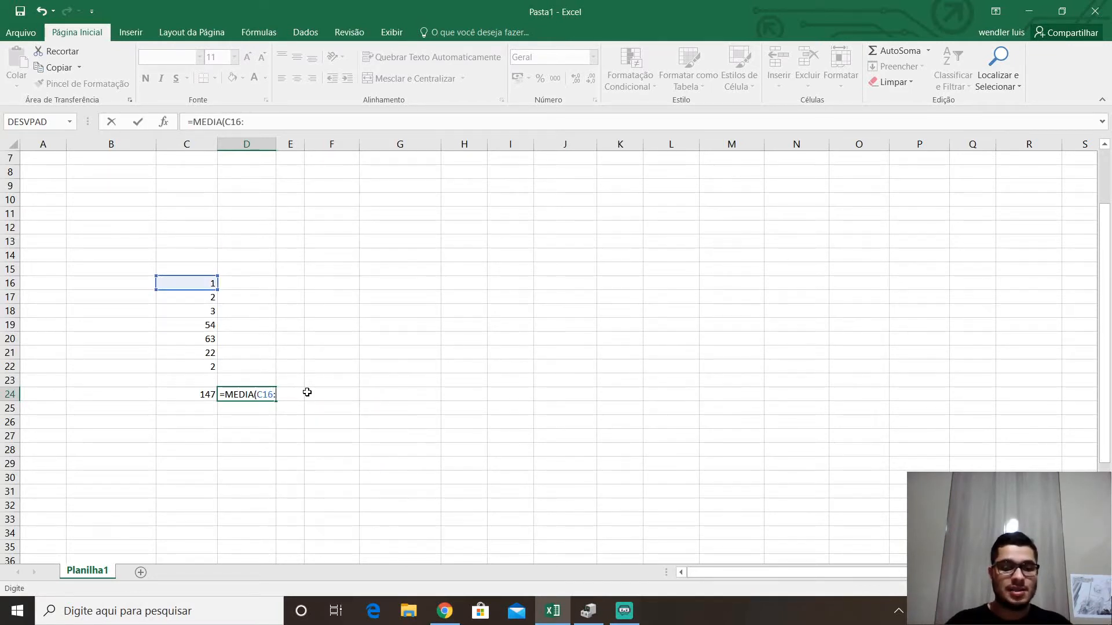
{"action": "type", "text": ":C22"}
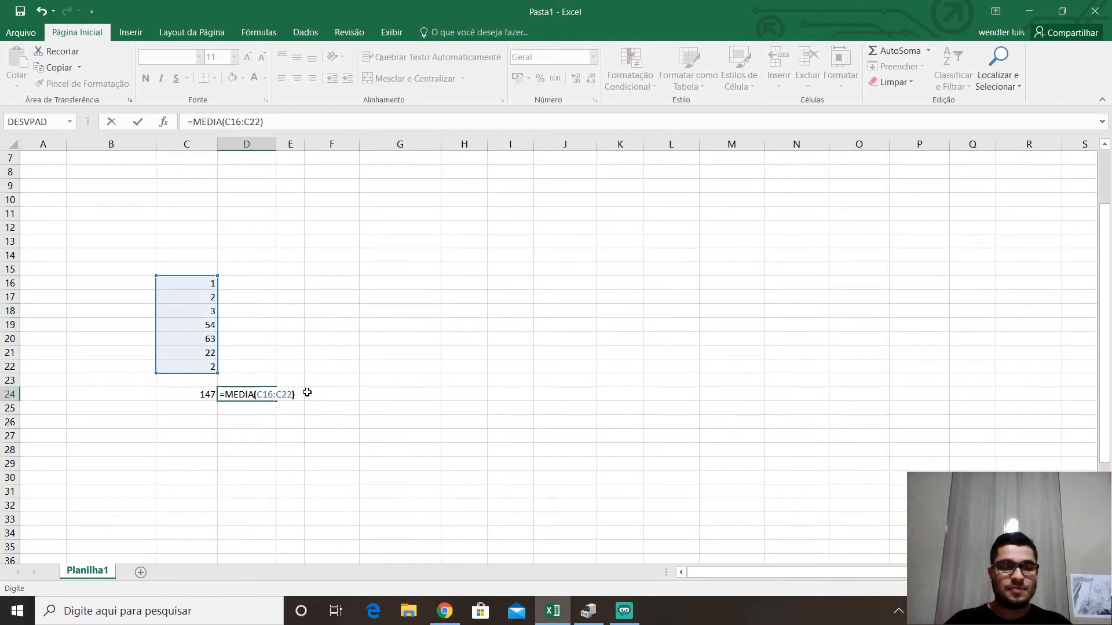
{"action": "key", "text": "Return"}
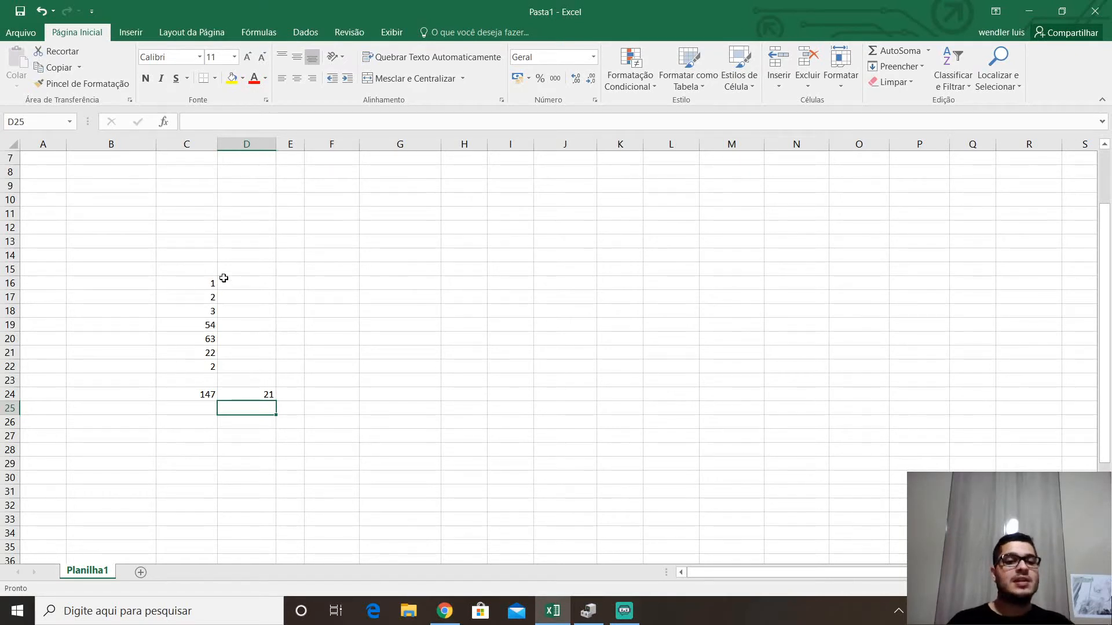
Open the Insert Function dialog from cell D20 and look through the Estatística and Texto function categories.
{"action": "left_click_drag", "start_coordinate": [202, 282], "coordinate": [264, 400]}
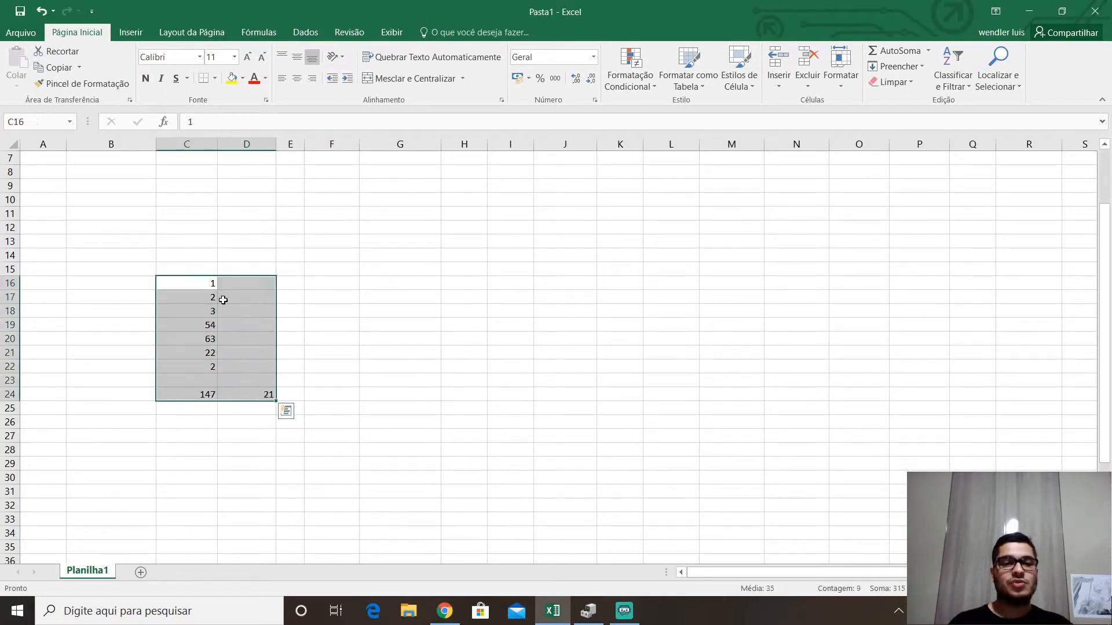
{"action": "left_click", "coordinate": [227, 340]}
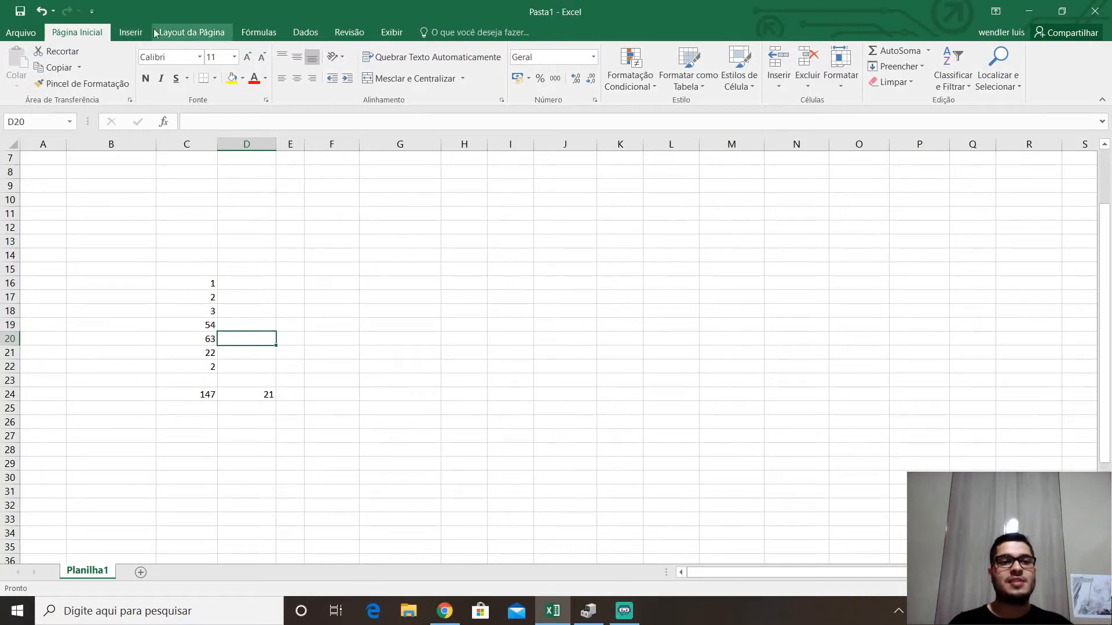
{"action": "left_click", "coordinate": [258, 32]}
{"action": "left_click", "coordinate": [18, 86]}
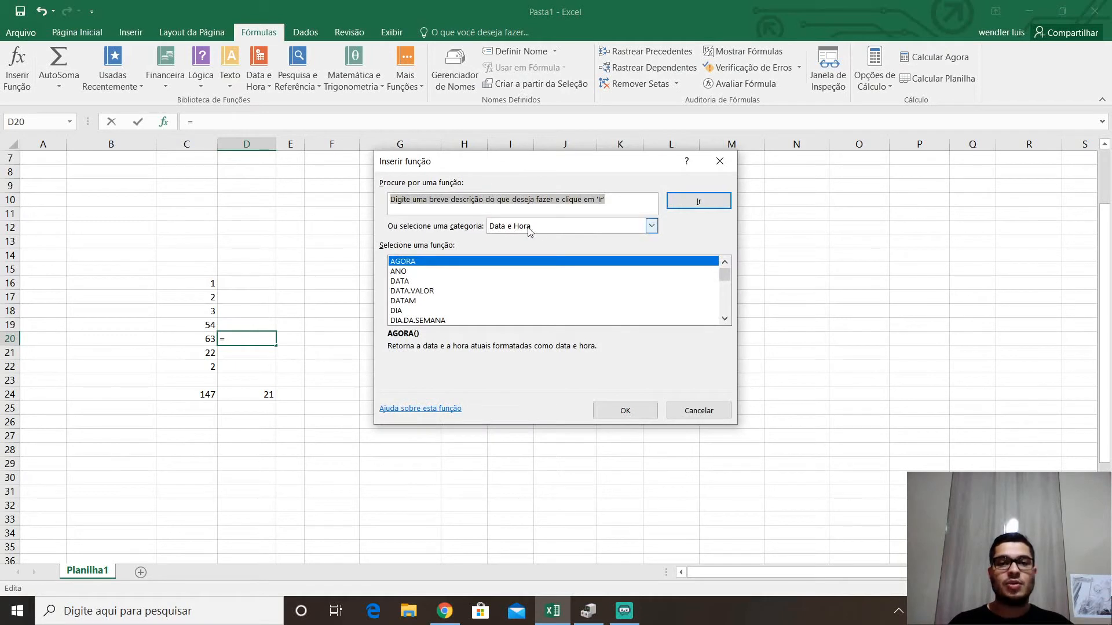
{"action": "left_click", "coordinate": [546, 229]}
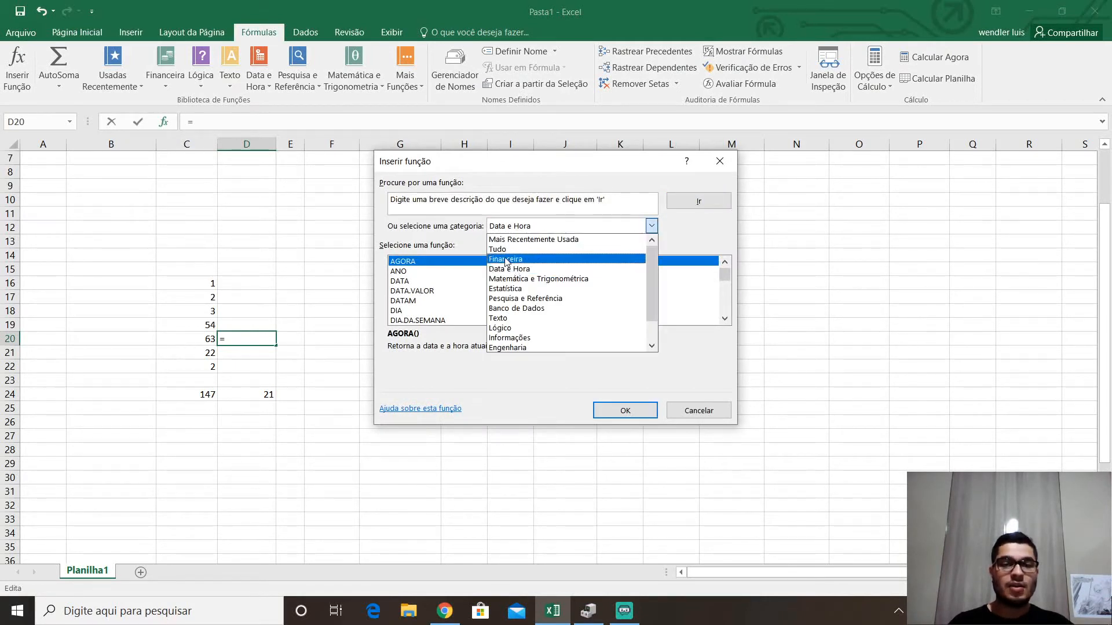
{"action": "left_click", "coordinate": [517, 289]}
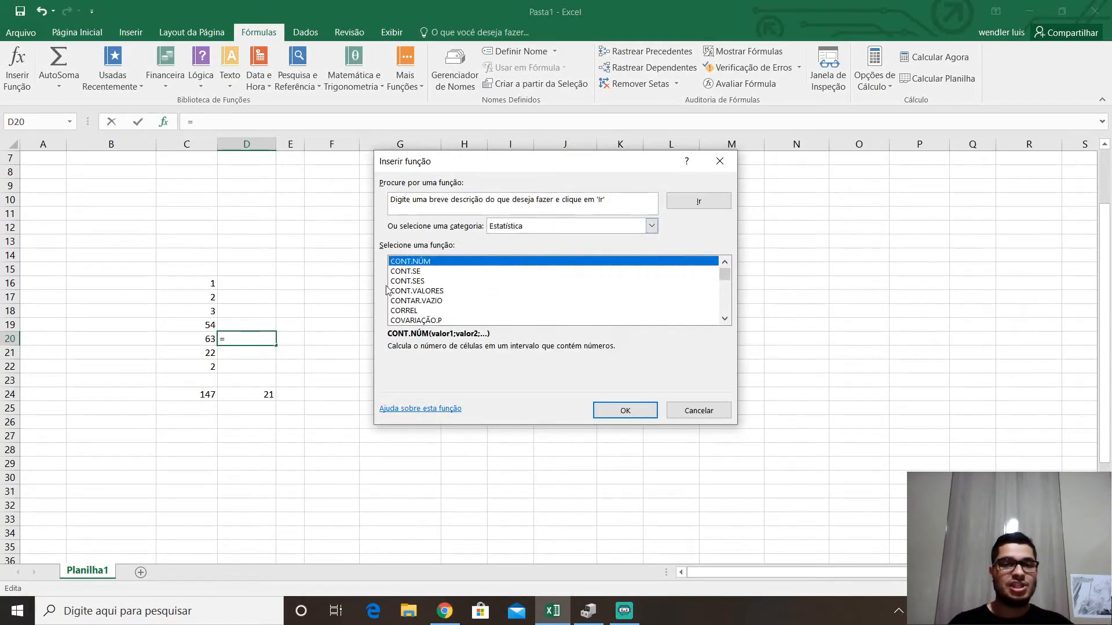
{"action": "left_click", "coordinate": [515, 227]}
{"action": "left_click", "coordinate": [515, 320]}
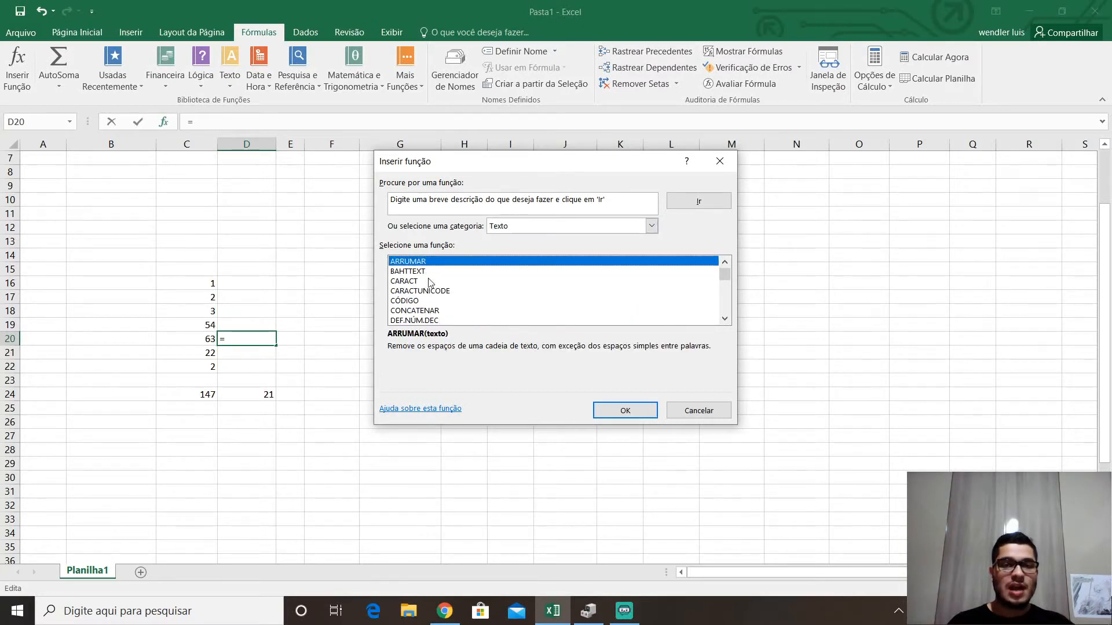
{"action": "scroll", "coordinate": [426, 292], "scroll_direction": "down", "scroll_amount": 8}
{"action": "scroll", "coordinate": [426, 293], "scroll_direction": "down", "scroll_amount": 1}
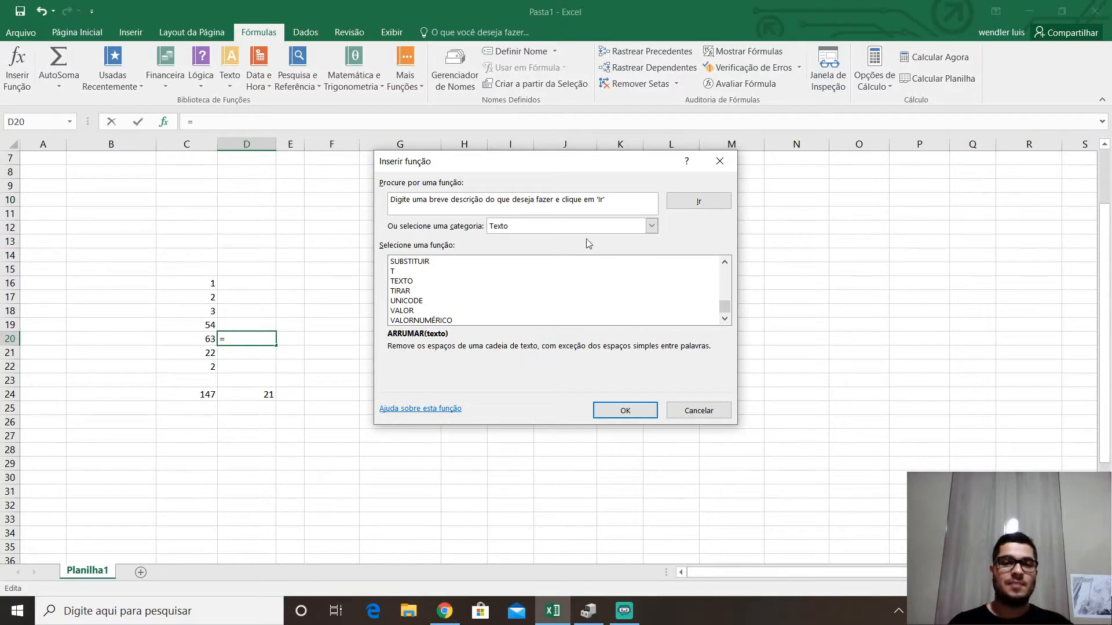
Try to insert the AGORA function from the Data e Hora category into cell D20.
{"action": "left_click", "coordinate": [560, 230]}
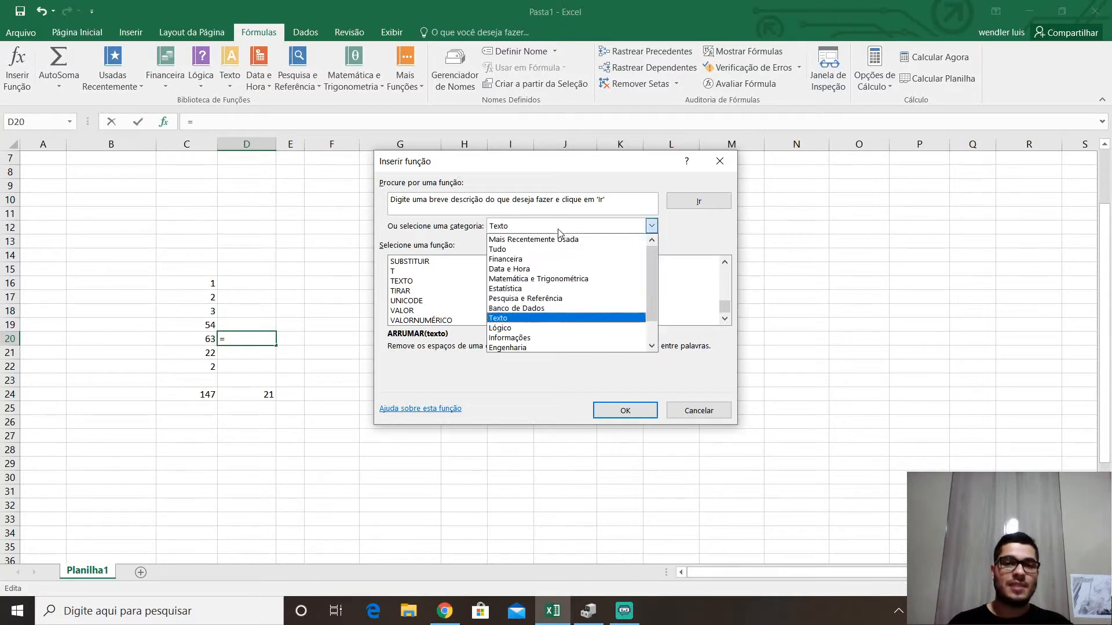
{"action": "left_click", "coordinate": [510, 270]}
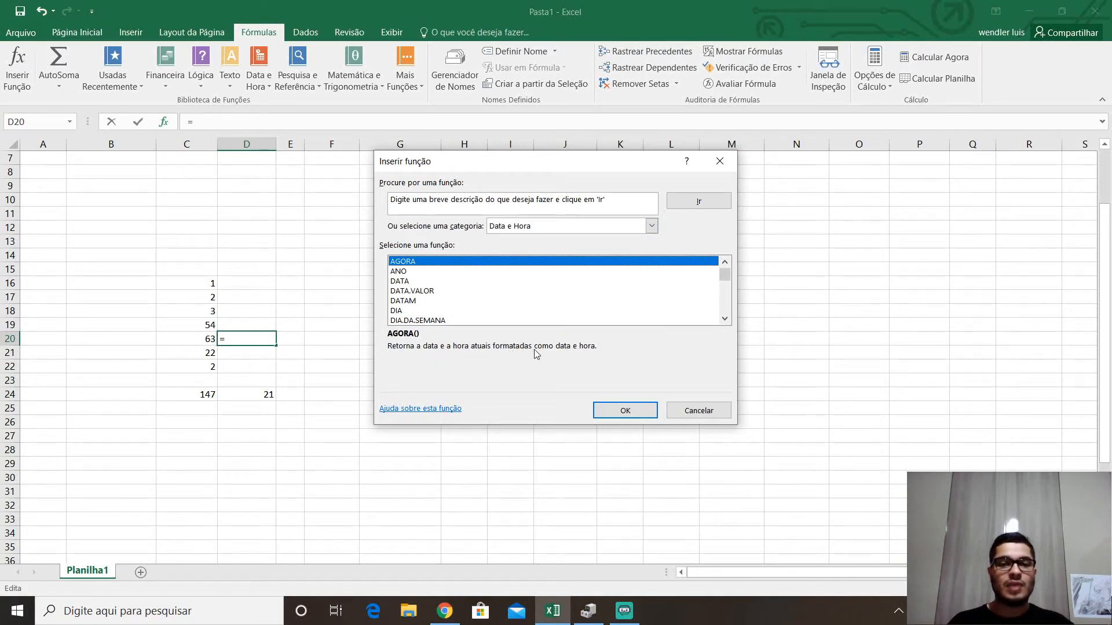
{"action": "left_click", "coordinate": [629, 409]}
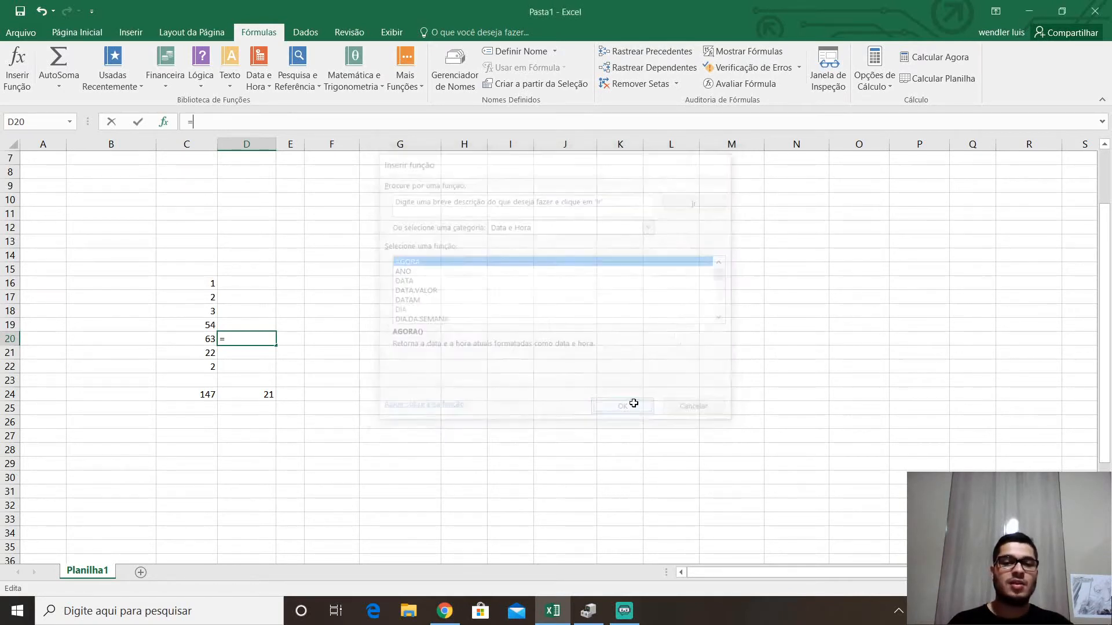
{"action": "left_click", "coordinate": [640, 332]}
Enter the current date and time formula =AGORA() in cell J18.
{"action": "left_click", "coordinate": [546, 317]}
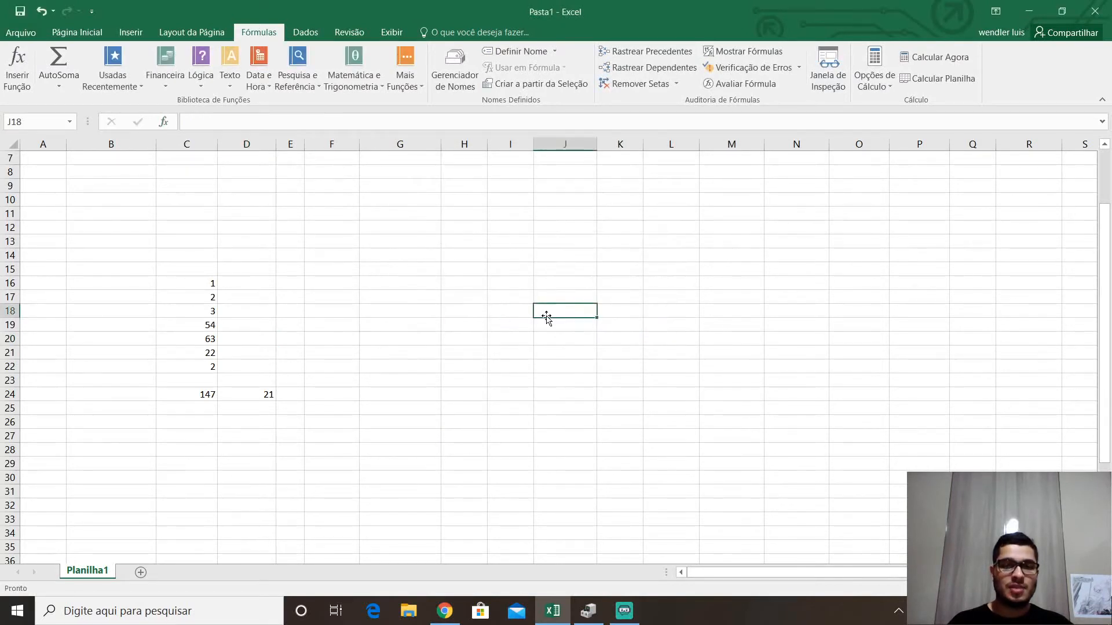
{"action": "type", "text": "=AGORA"}
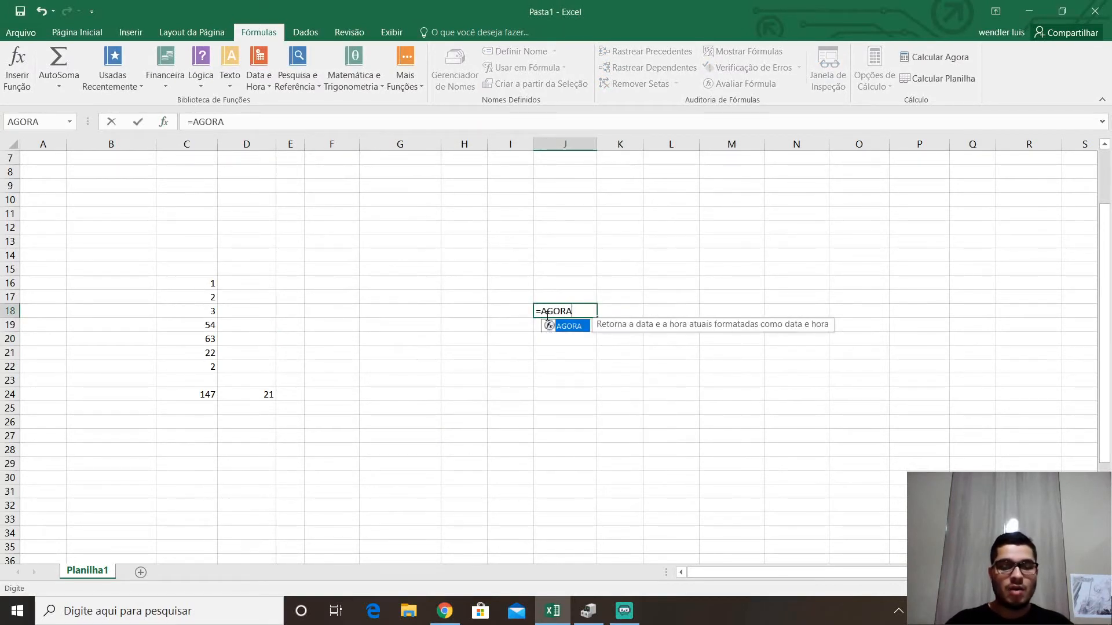
{"action": "type", "text": "()"}
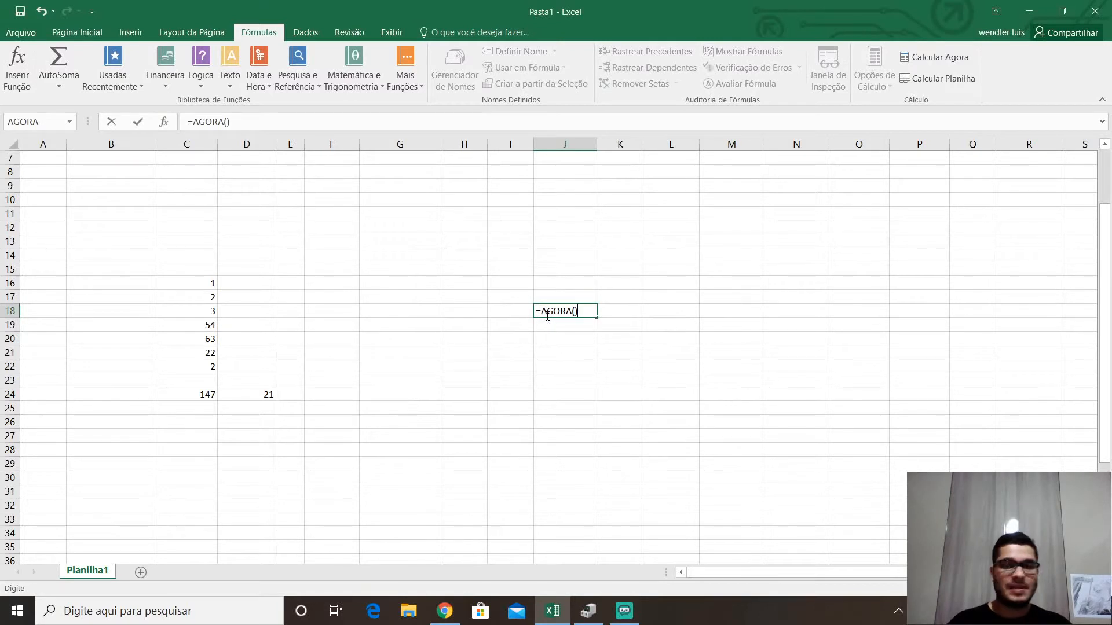
{"action": "key", "text": "Return"}
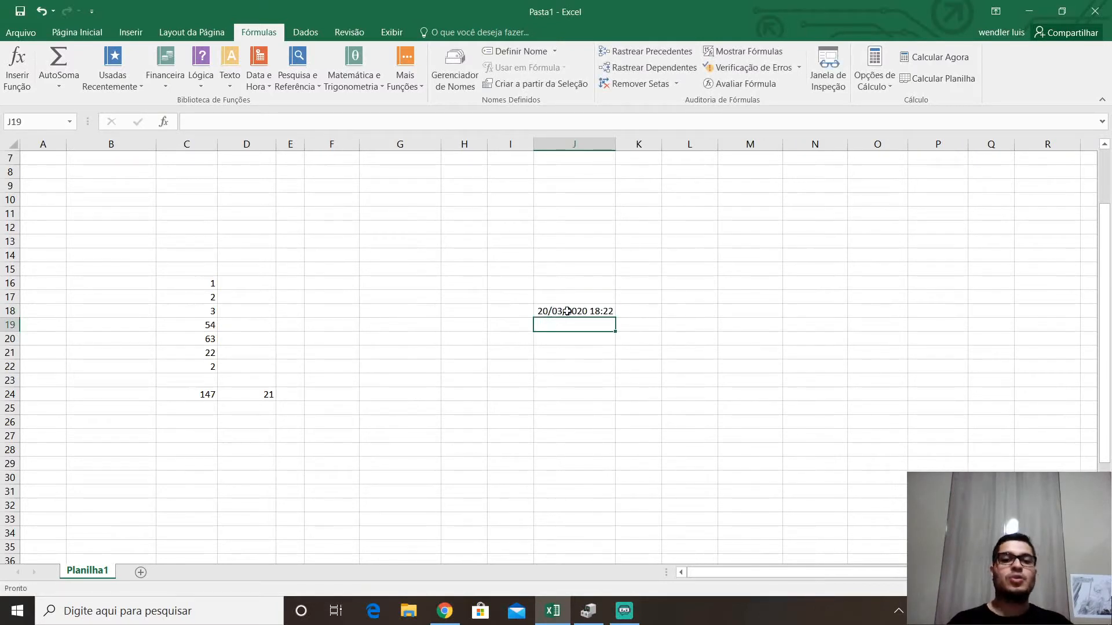
Delete the AGORA formula from J18 and clear the practice values and formulas in C16:D24.
{"action": "left_click", "coordinate": [566, 312]}
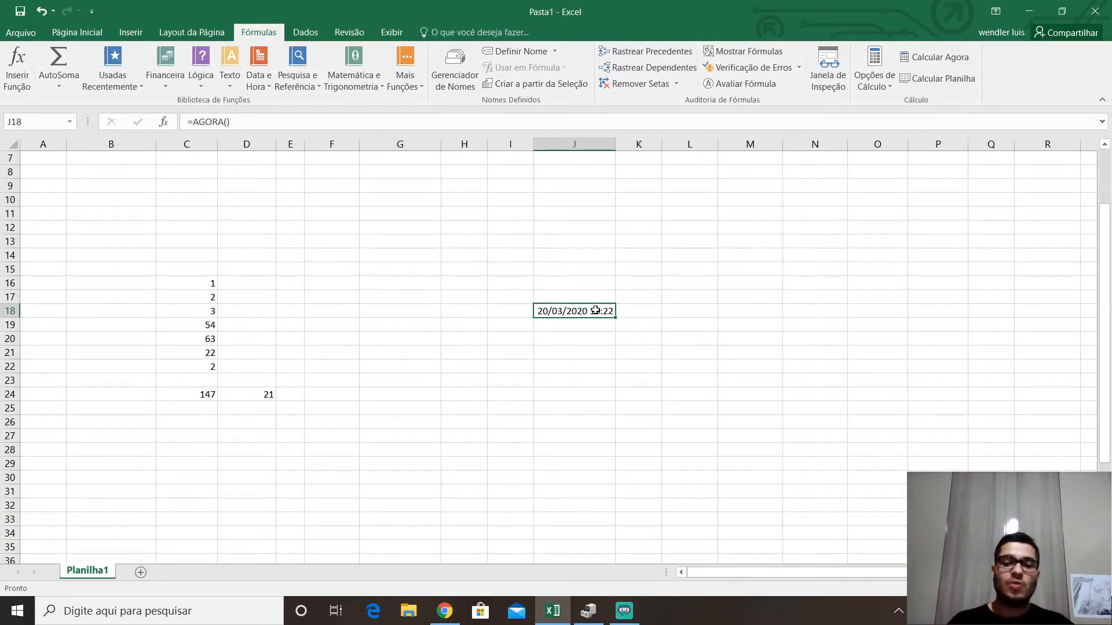
{"action": "key", "text": "Delete"}
{"action": "left_click", "coordinate": [431, 338]}
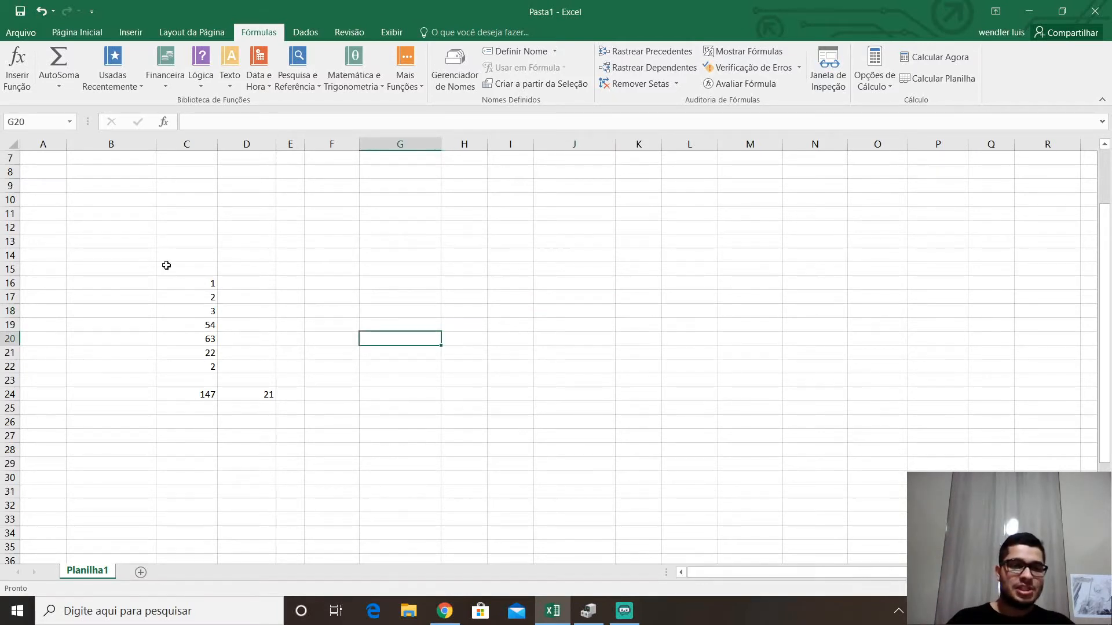
{"action": "left_click", "coordinate": [194, 287]}
{"action": "left_click_drag", "start_coordinate": [194, 288], "coordinate": [258, 395]}
{"action": "key", "text": "Delete"}
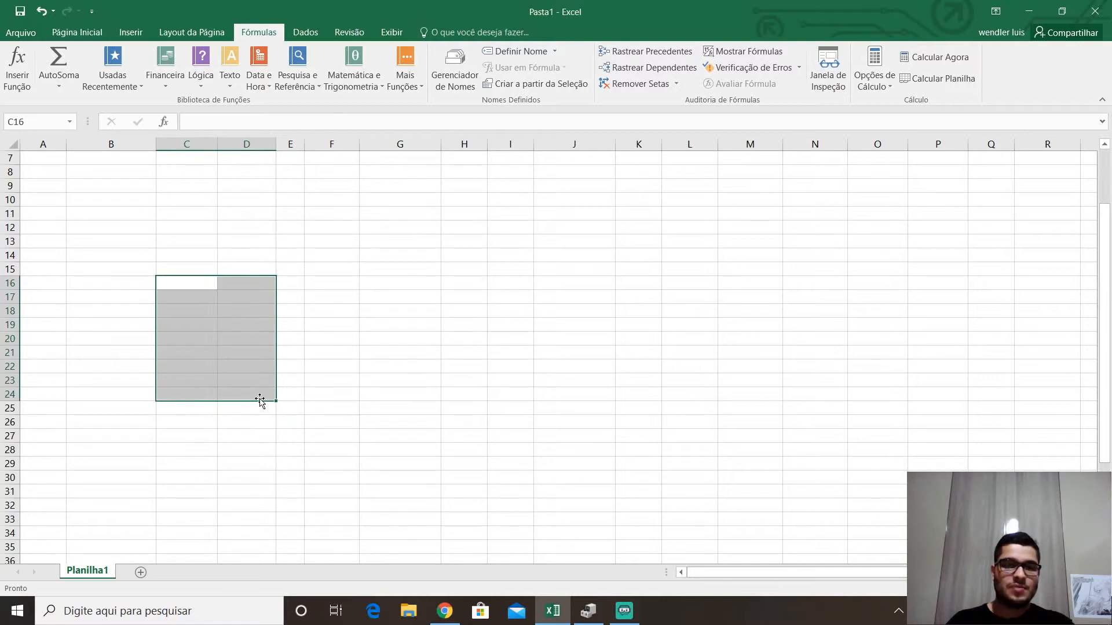
{"action": "left_click", "coordinate": [239, 350]}
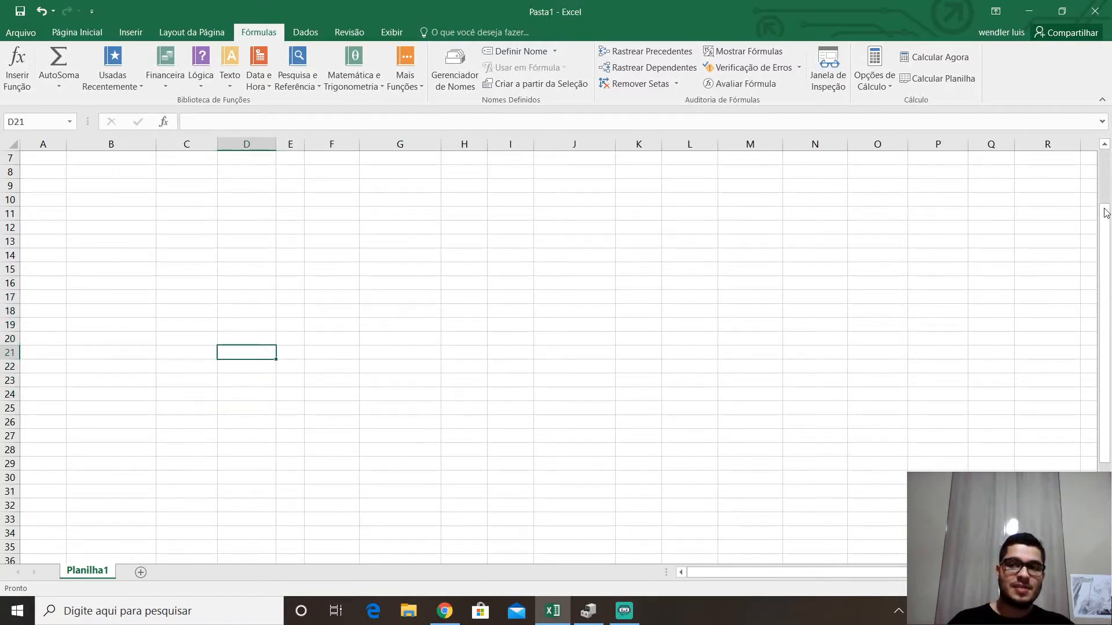
Return to the student grades table and select the Total, Média and Desvio Padrão values in E2:G6.
{"action": "left_click_drag", "start_coordinate": [1105, 213], "coordinate": [1105, 171]}
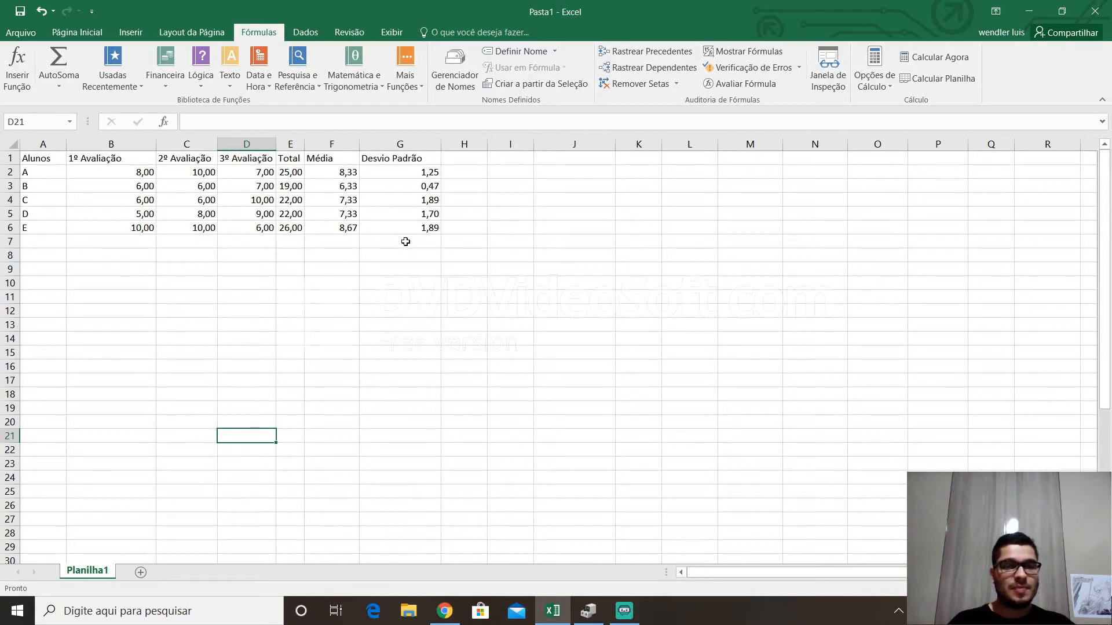
{"action": "left_click_drag", "start_coordinate": [406, 241], "coordinate": [48, 161]}
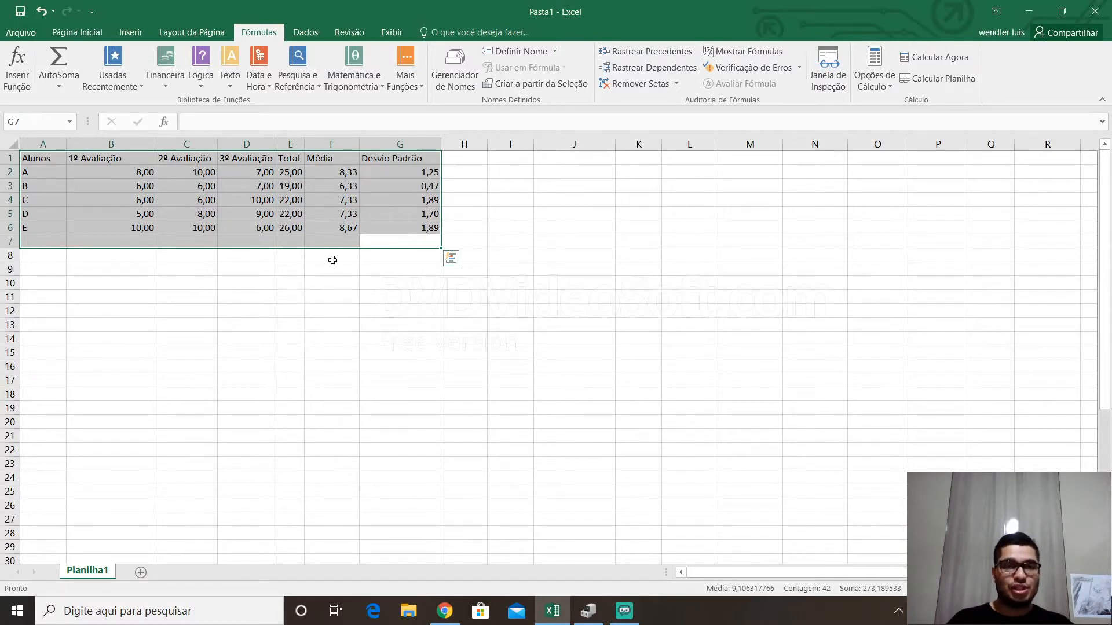
{"action": "left_click", "coordinate": [306, 339]}
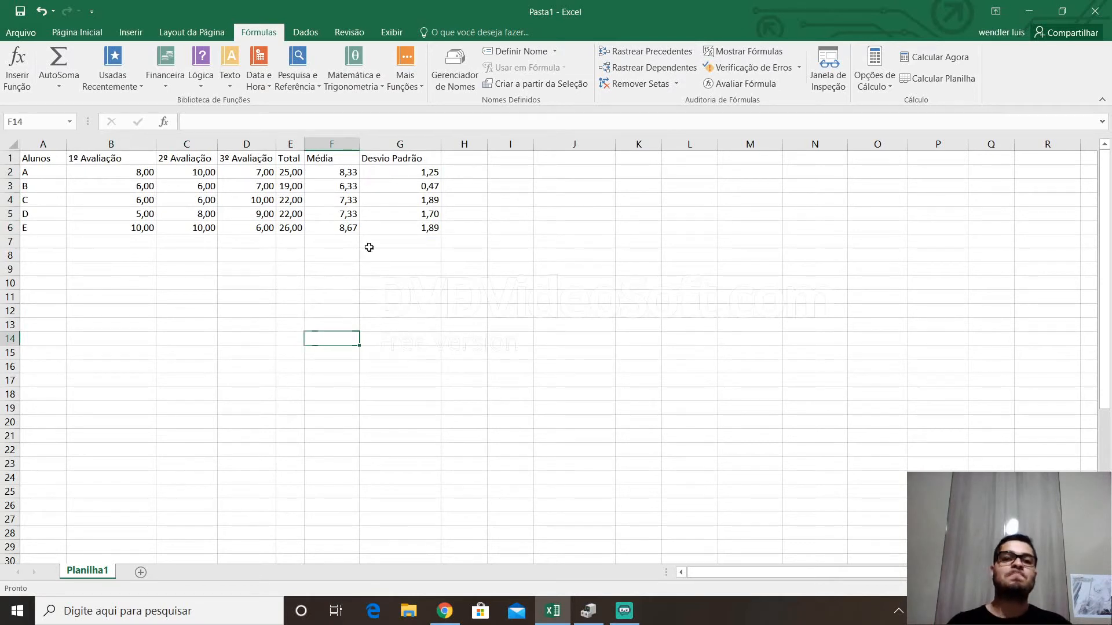
{"action": "left_click_drag", "start_coordinate": [289, 172], "coordinate": [436, 230]}
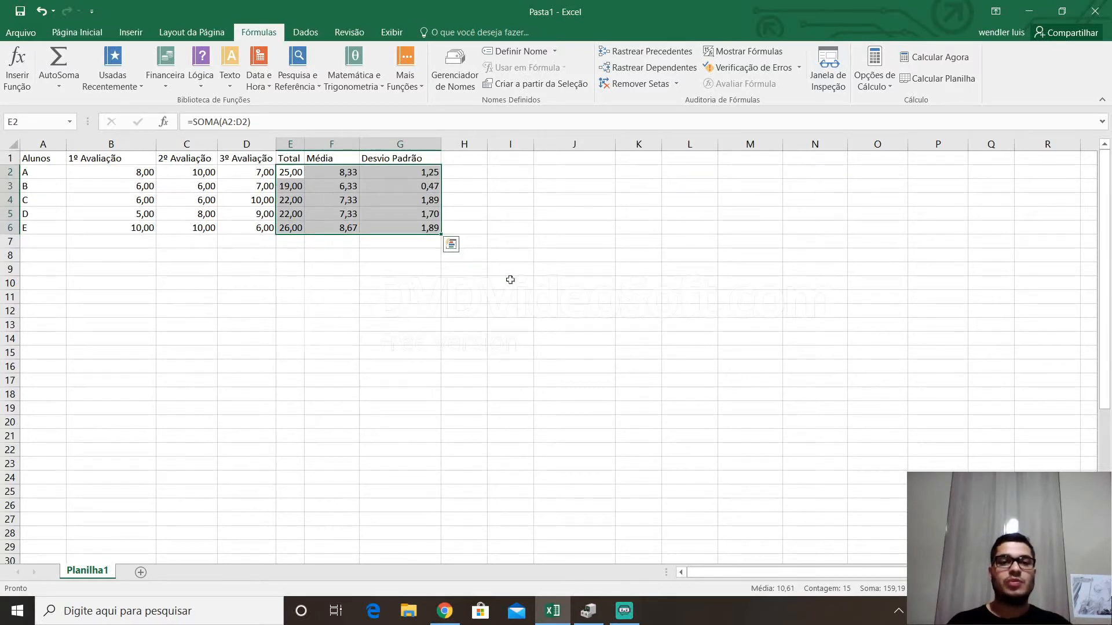
Enter the header ALUNOS in K1 and list the students A, B, C, D and E in K2:K6.
{"action": "left_click", "coordinate": [638, 158]}
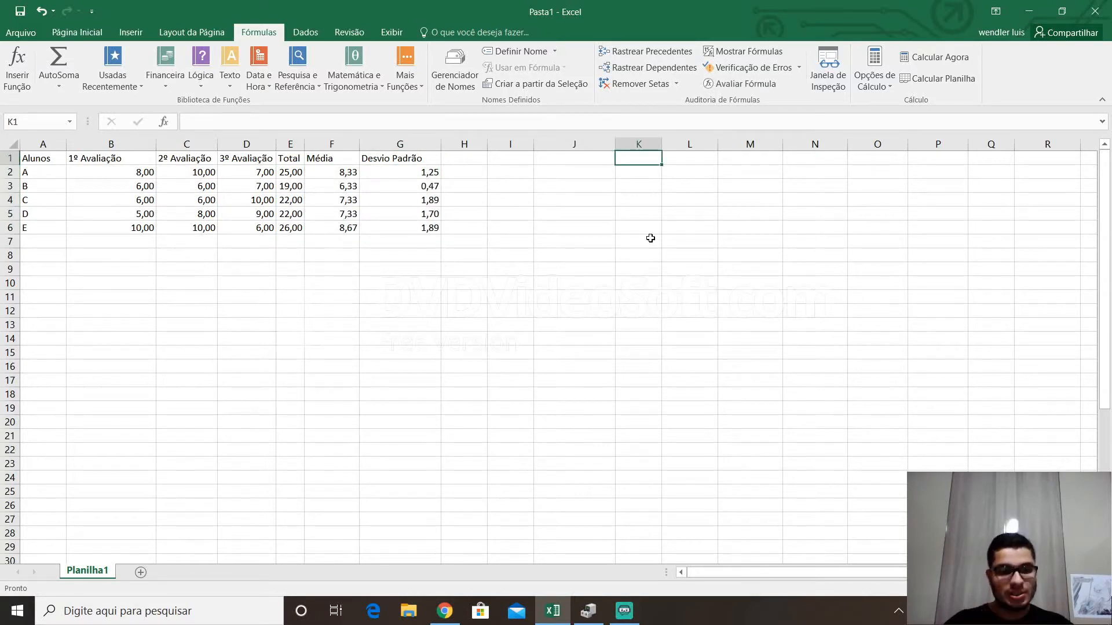
{"action": "type", "text": "ALUNOS"}
{"action": "key", "text": "Return"}
{"action": "type", "text": "A"}
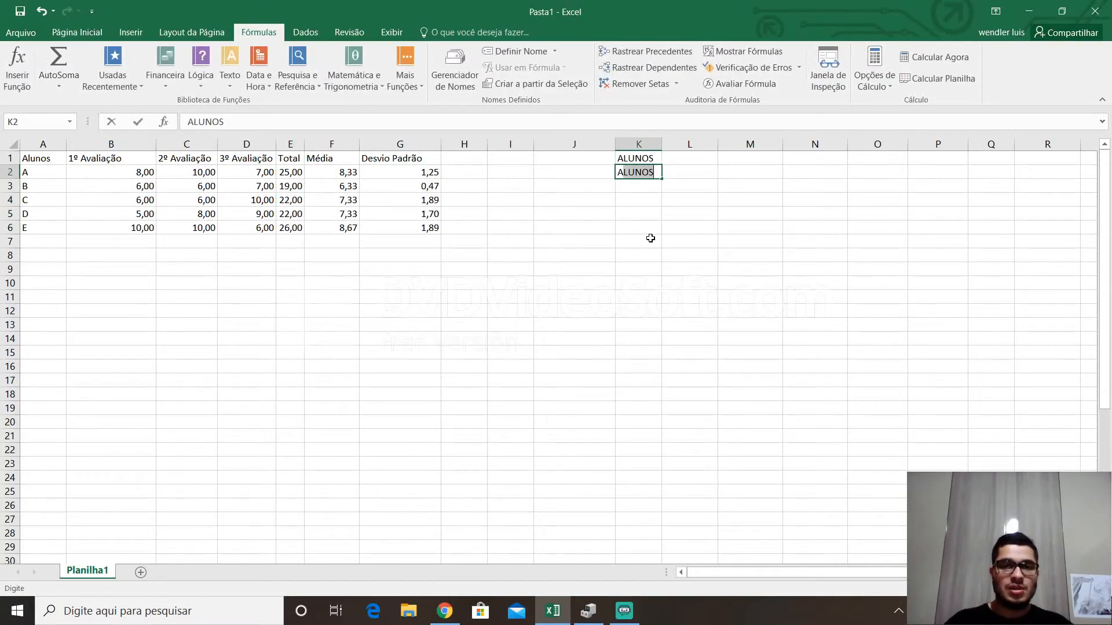
{"action": "key", "text": "Delete"}
{"action": "key", "text": "Return"}
{"action": "type", "text": "B"}
{"action": "key", "text": "Return"}
{"action": "type", "text": "C"}
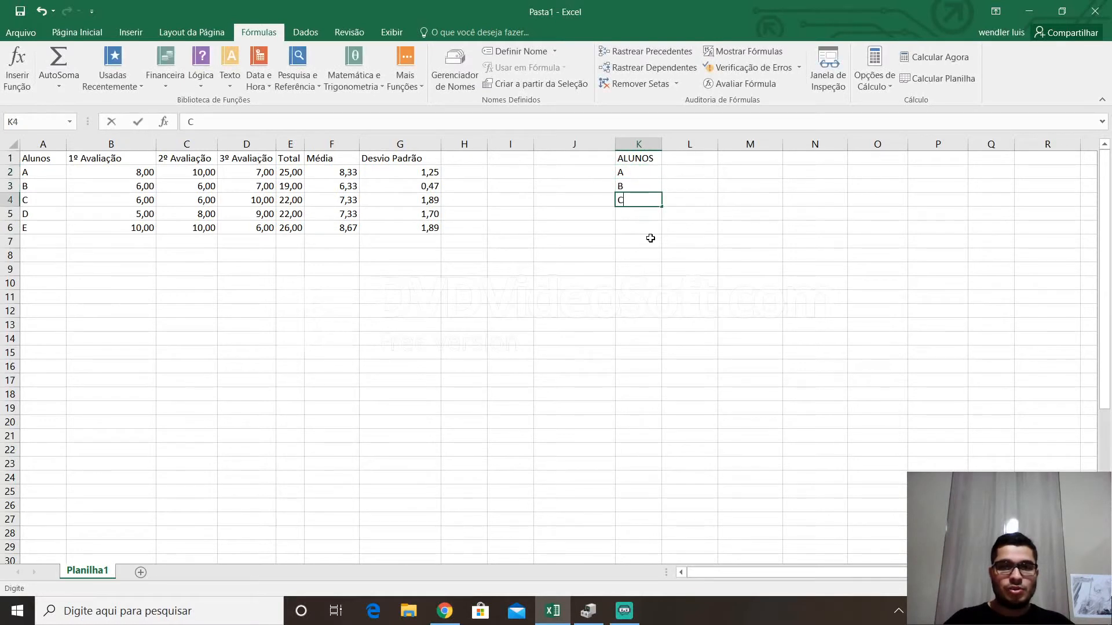
{"action": "key", "text": "Return"}
{"action": "type", "text": "D"}
{"action": "key", "text": "Return"}
{"action": "type", "text": "E"}
{"action": "key", "text": "Return"}
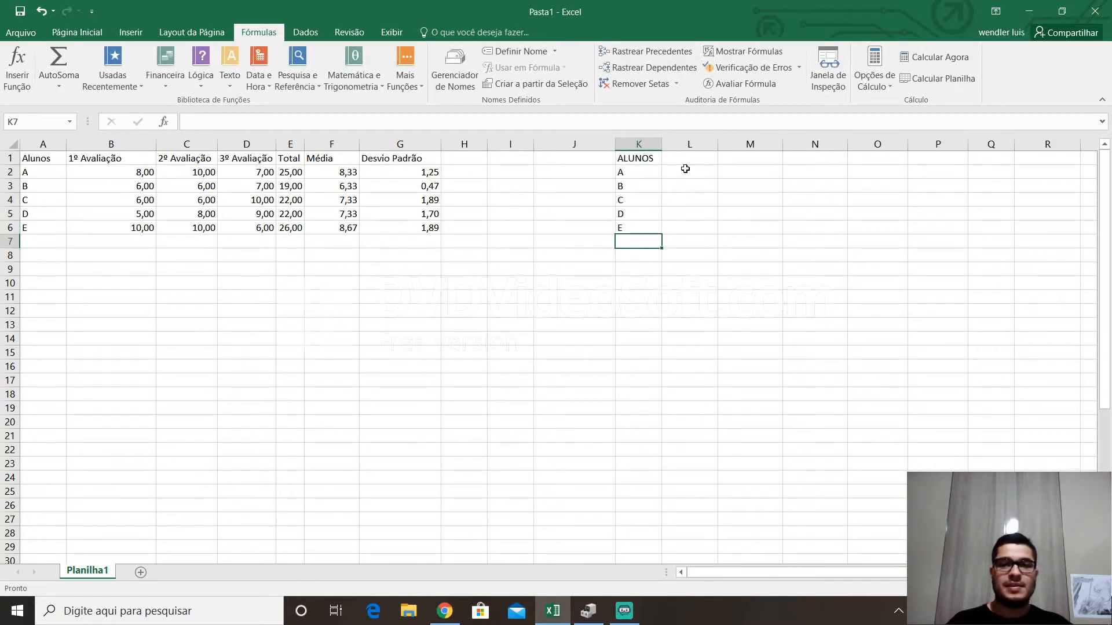
Enter the header 1ª Av. in cell L1 for the first assessment, using the feminine ordinal ª.
{"action": "left_click", "coordinate": [682, 154]}
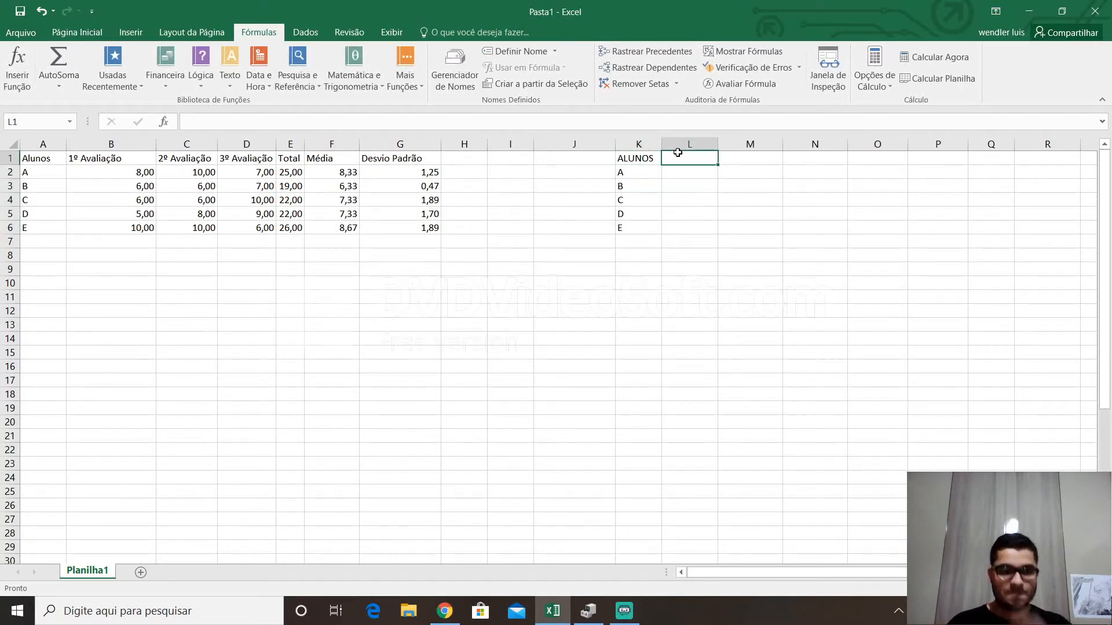
{"action": "type", "text": "1º Av."}
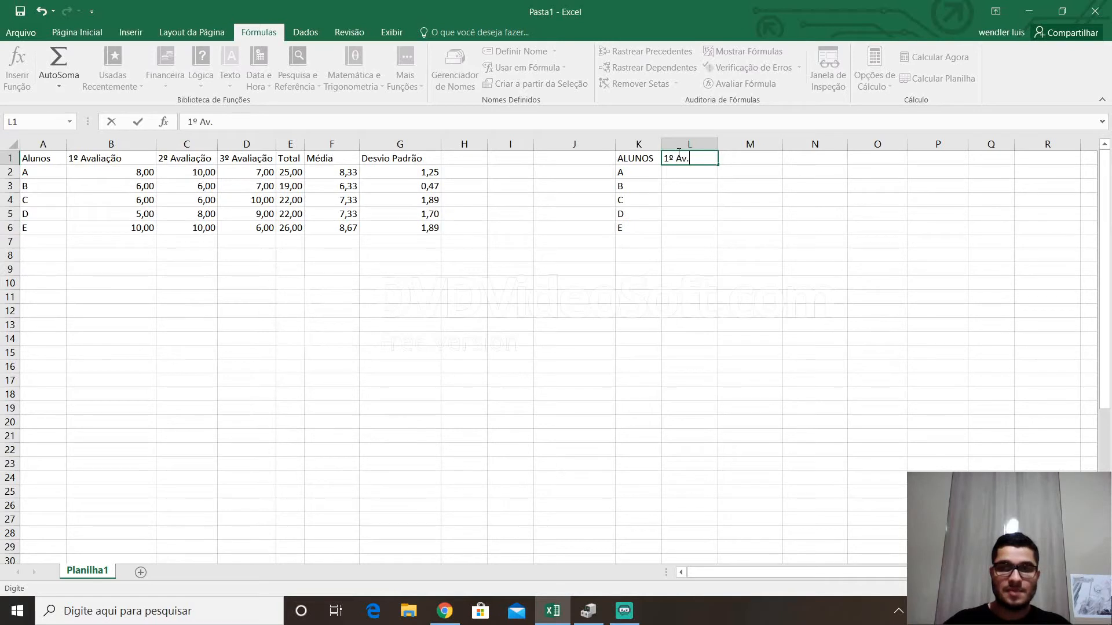
{"action": "key", "text": "Tab"}
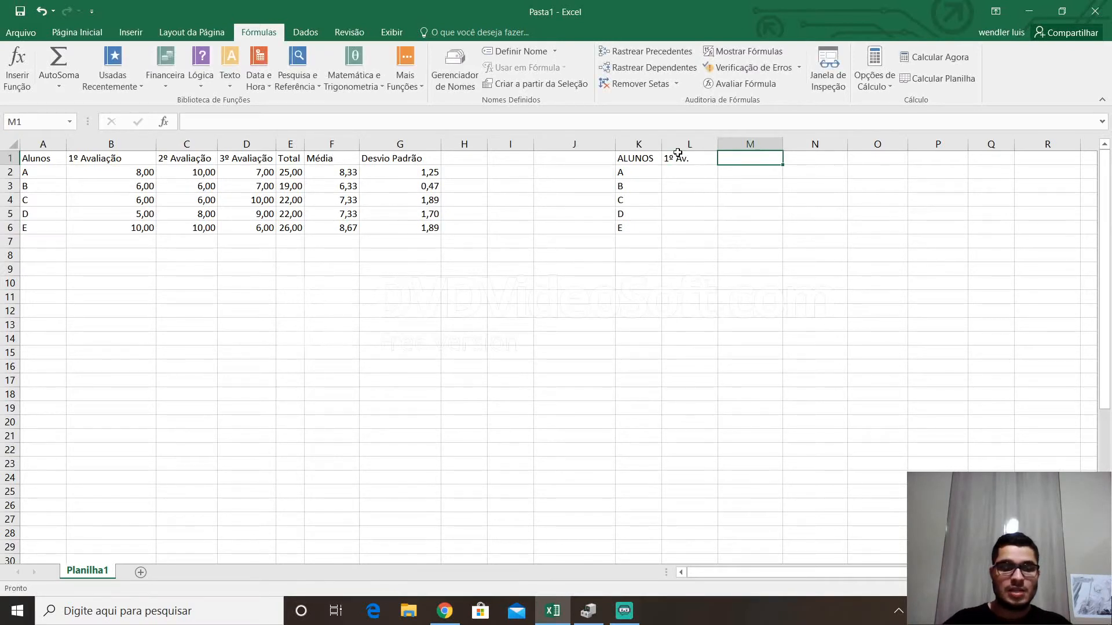
{"action": "type", "text": "2"}
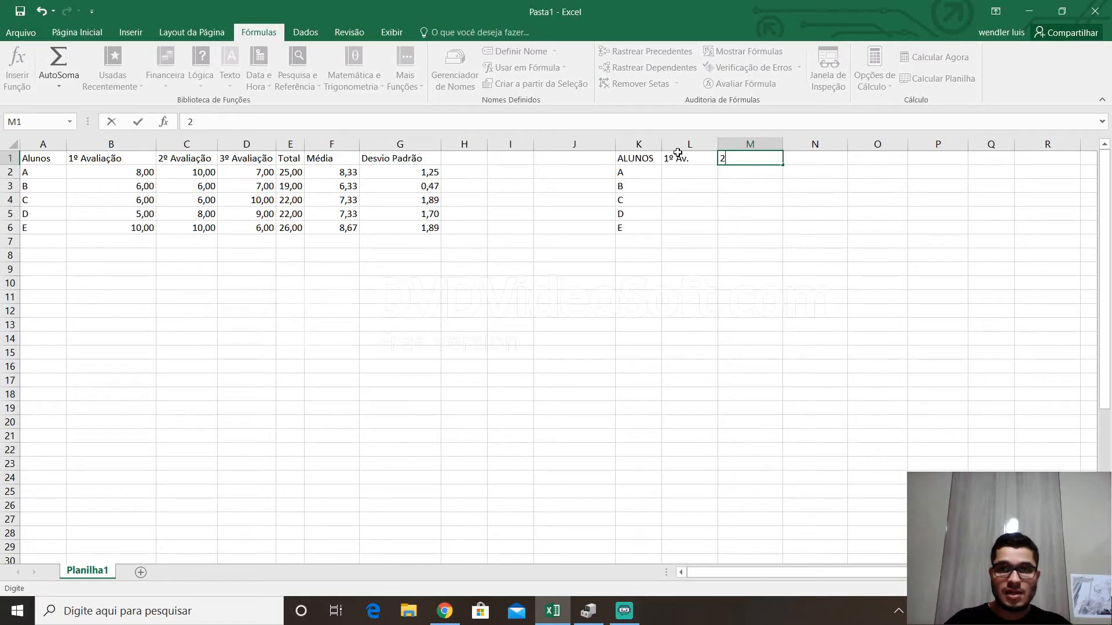
{"action": "double_click", "coordinate": [676, 159]}
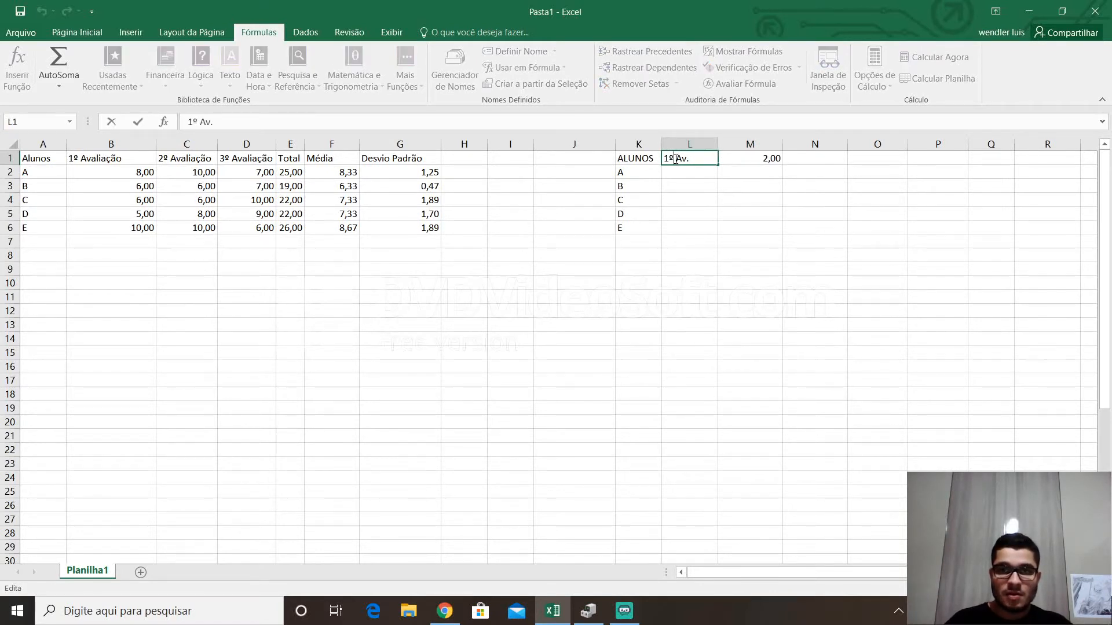
{"action": "key", "text": "BackSpace"}
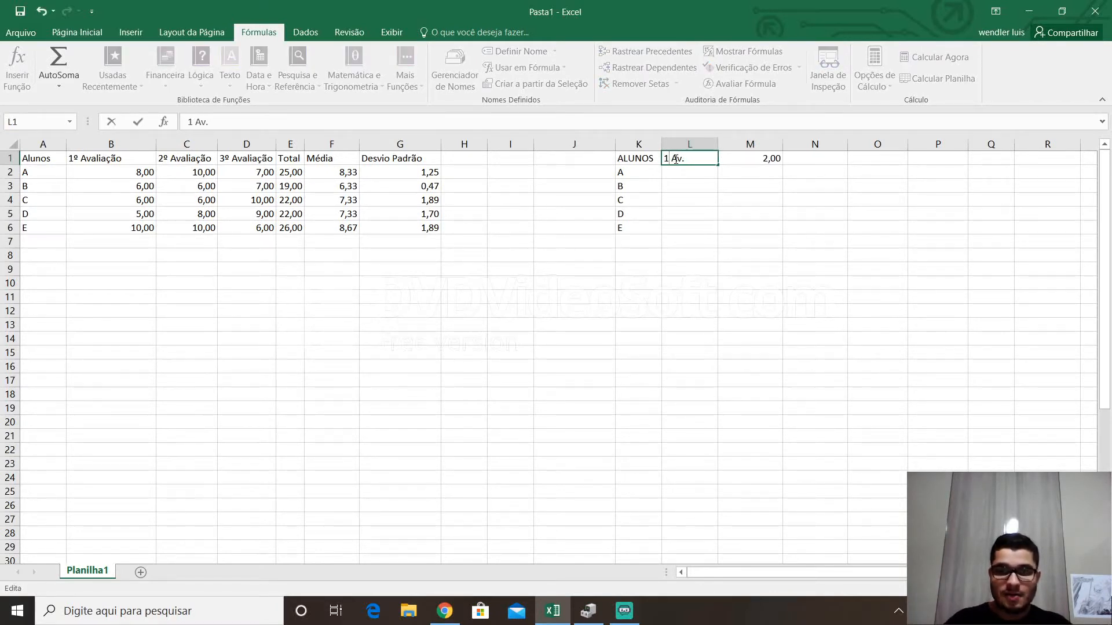
{"action": "type", "text": "ª"}
{"action": "left_click", "coordinate": [766, 160]}
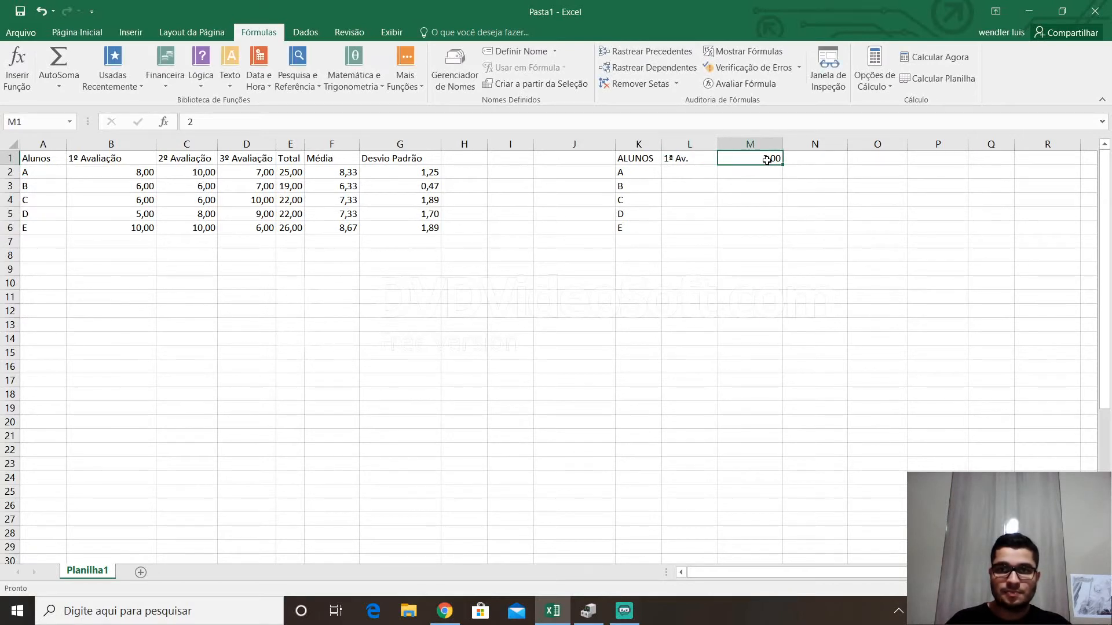
{"action": "double_click", "coordinate": [776, 160]}
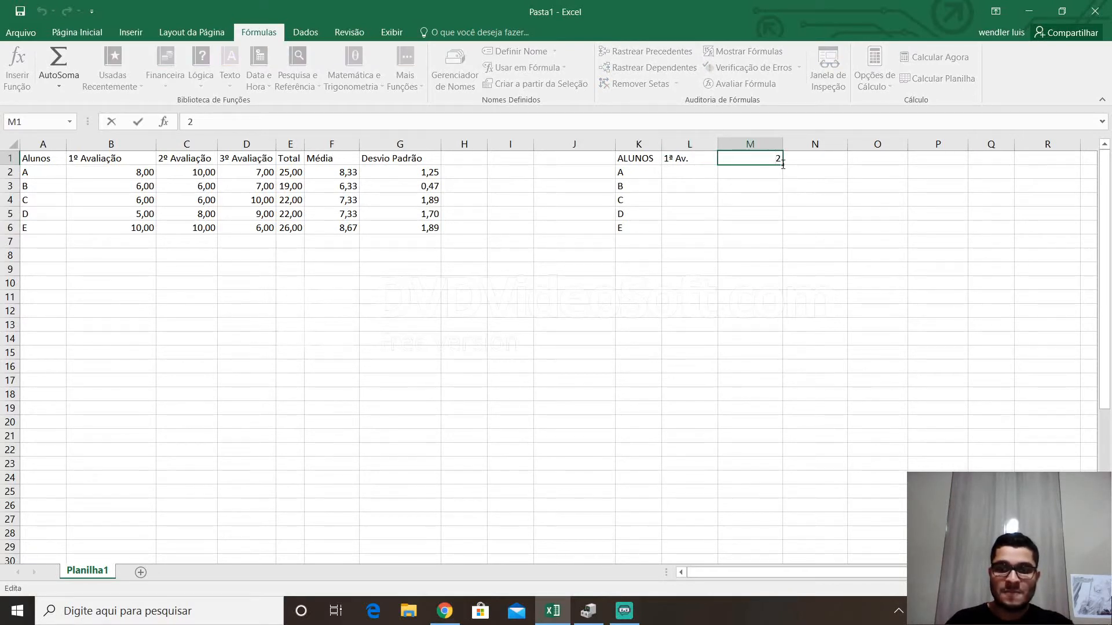
{"action": "key", "text": "BackSpace"}
{"action": "left_click", "coordinate": [695, 178]}
{"action": "type", "text": "5"}
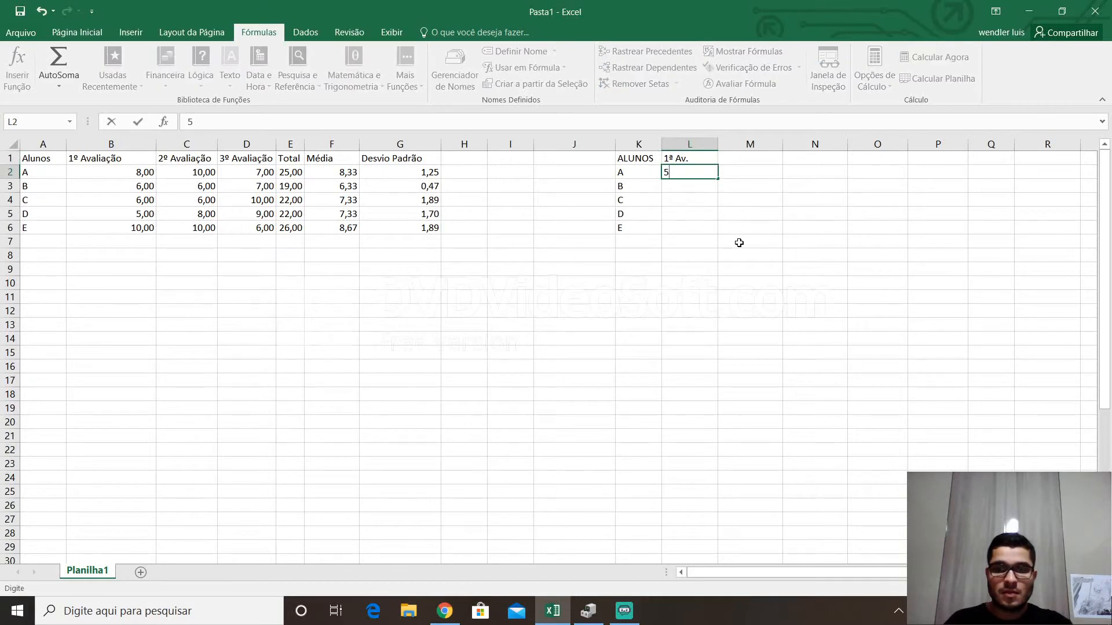
{"action": "key", "text": "Return"}
{"action": "left_click", "coordinate": [708, 172]}
{"action": "key", "text": "Delete"}
Enter the headers 2ª Av. in M1 and 3ª Av. in N1 for the other two assessments.
{"action": "left_click", "coordinate": [746, 160]}
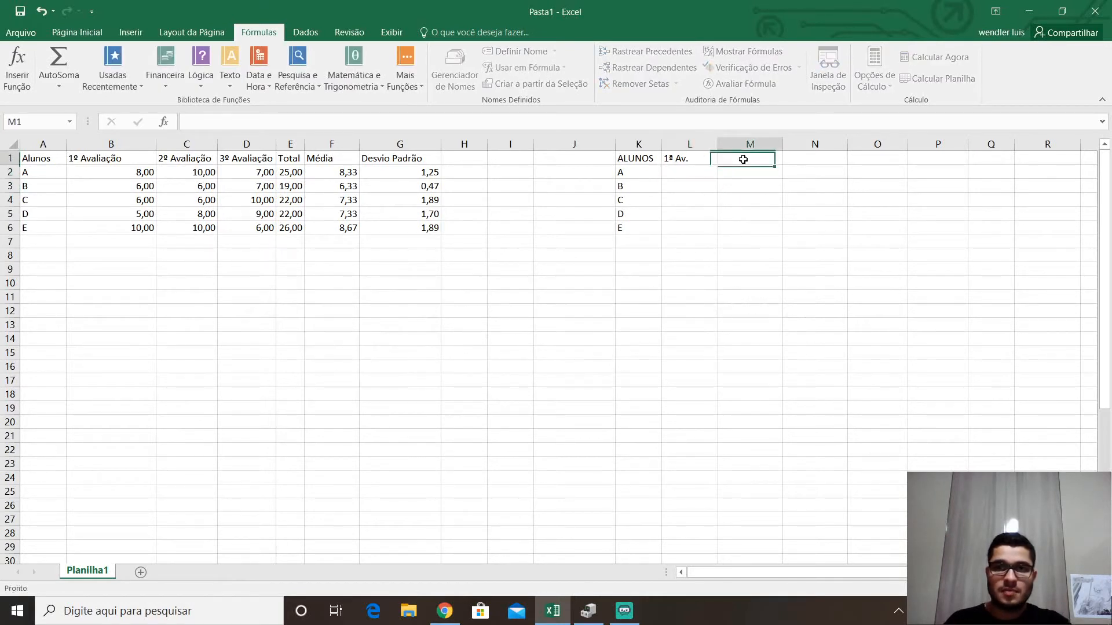
{"action": "type", "text": "2"}
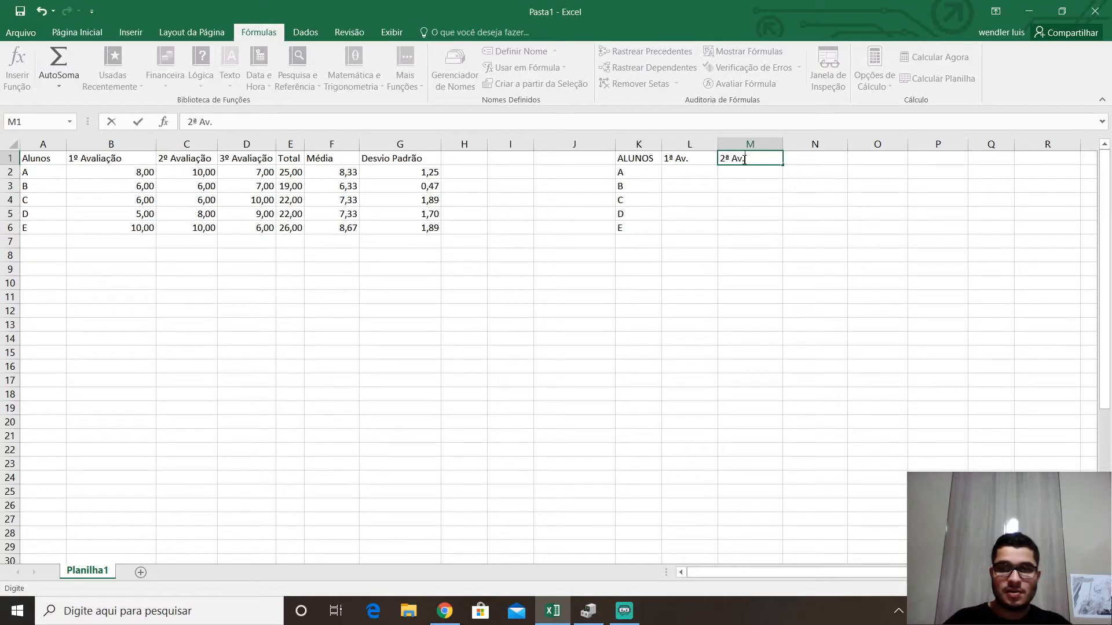
{"action": "type", "text": "ª Av."}
{"action": "key", "text": "Tab"}
{"action": "type", "text": "3"}
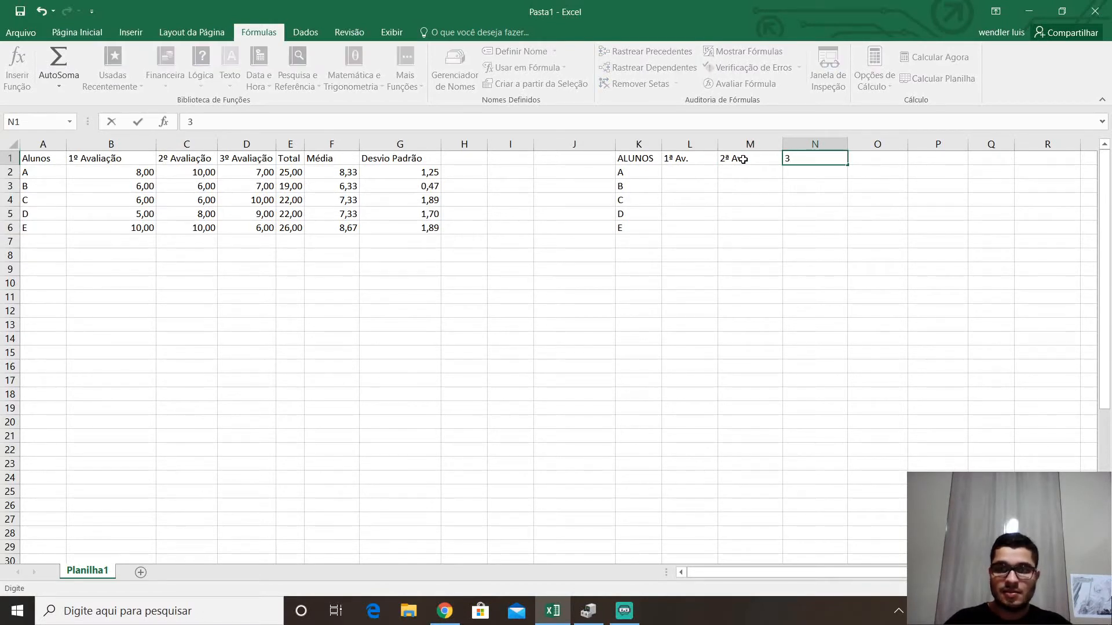
{"action": "type", "text": "ª Av."}
{"action": "key", "text": "Return"}
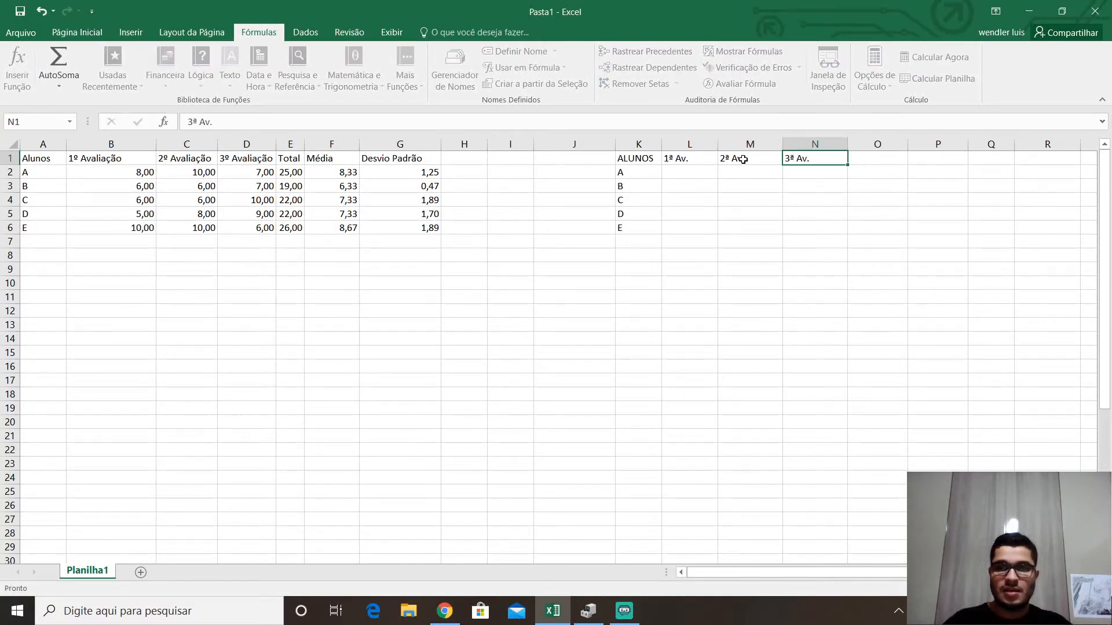
Enter the first assessment grades 8, 6, 6, 5 and 10 in L2:L6, matching the original table's values in B2:B6.
{"action": "left_click", "coordinate": [704, 172]}
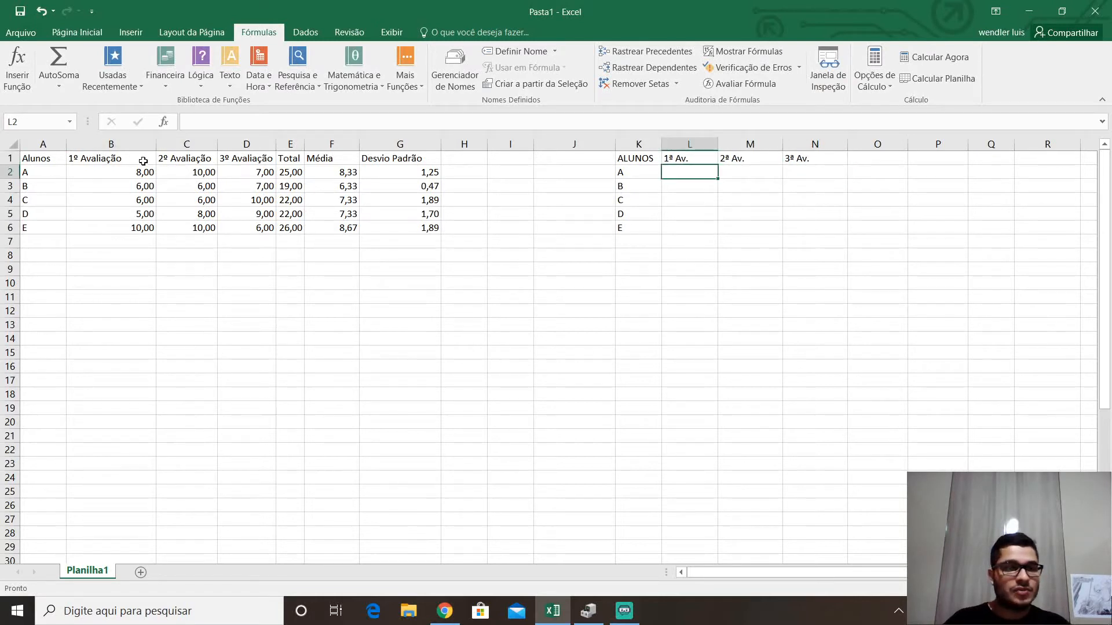
{"action": "left_click_drag", "start_coordinate": [142, 172], "coordinate": [142, 229]}
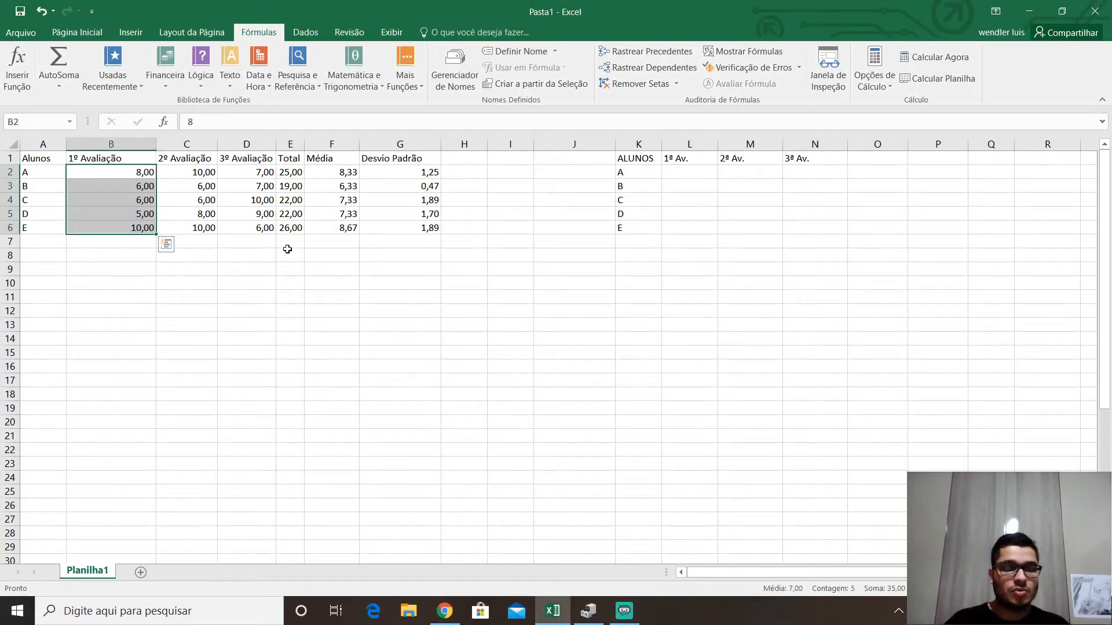
{"action": "key", "text": "ctrl+q"}
{"action": "left_click", "coordinate": [693, 169]}
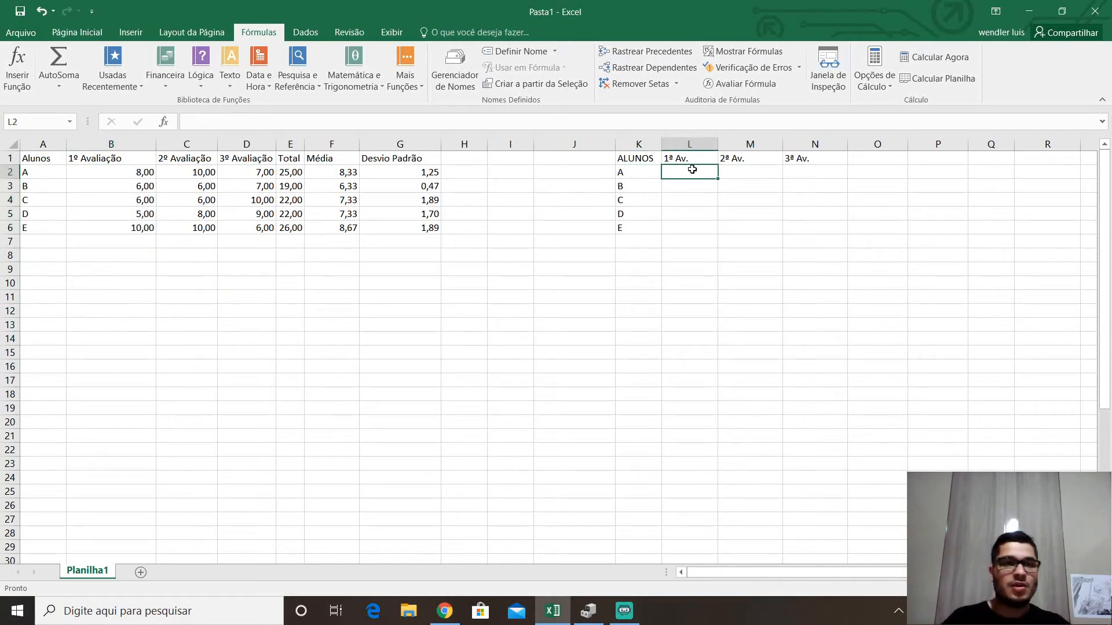
{"action": "type", "text": "8"}
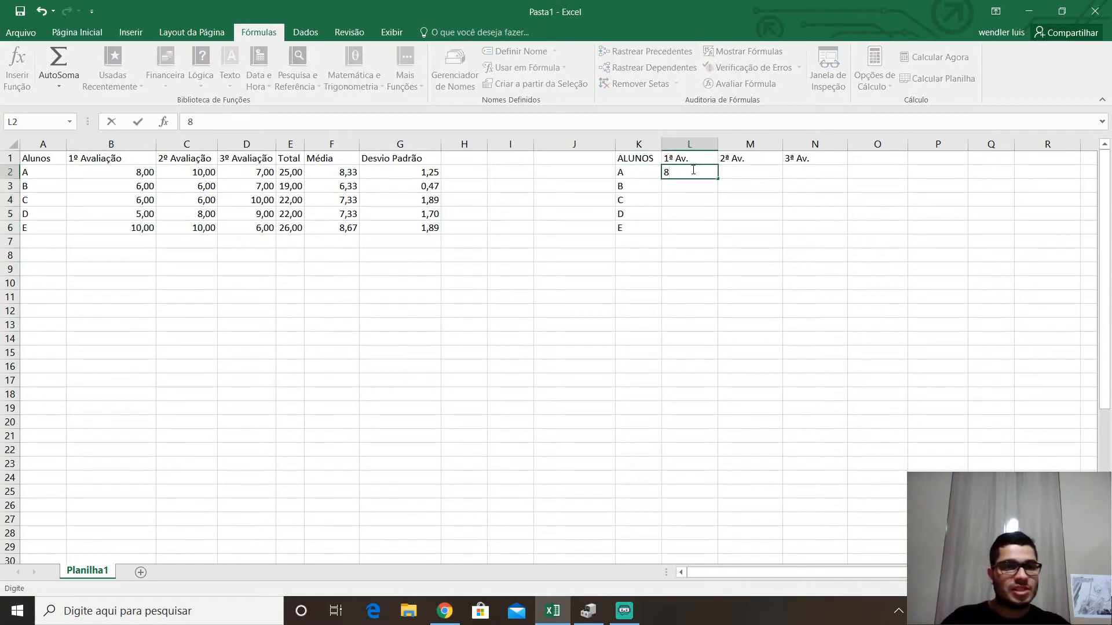
{"action": "key", "text": "Return"}
{"action": "type", "text": "6"}
{"action": "key", "text": "Return"}
{"action": "type", "text": "6"}
{"action": "key", "text": "Return"}
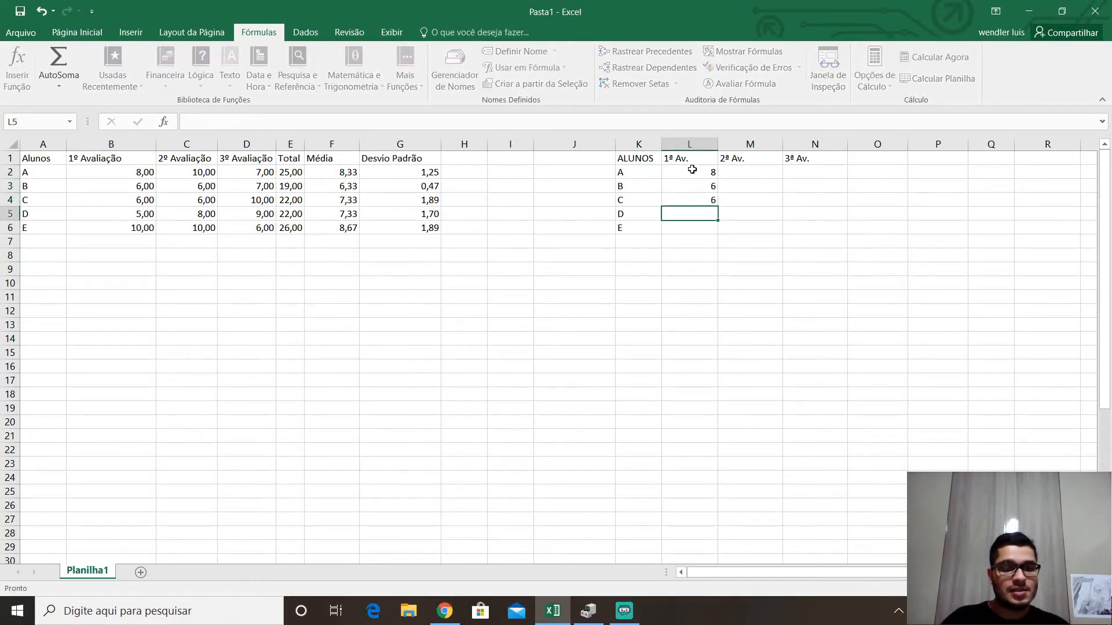
{"action": "type", "text": "5"}
{"action": "key", "text": "Return"}
{"action": "type", "text": "10"}
{"action": "key", "text": "Return"}
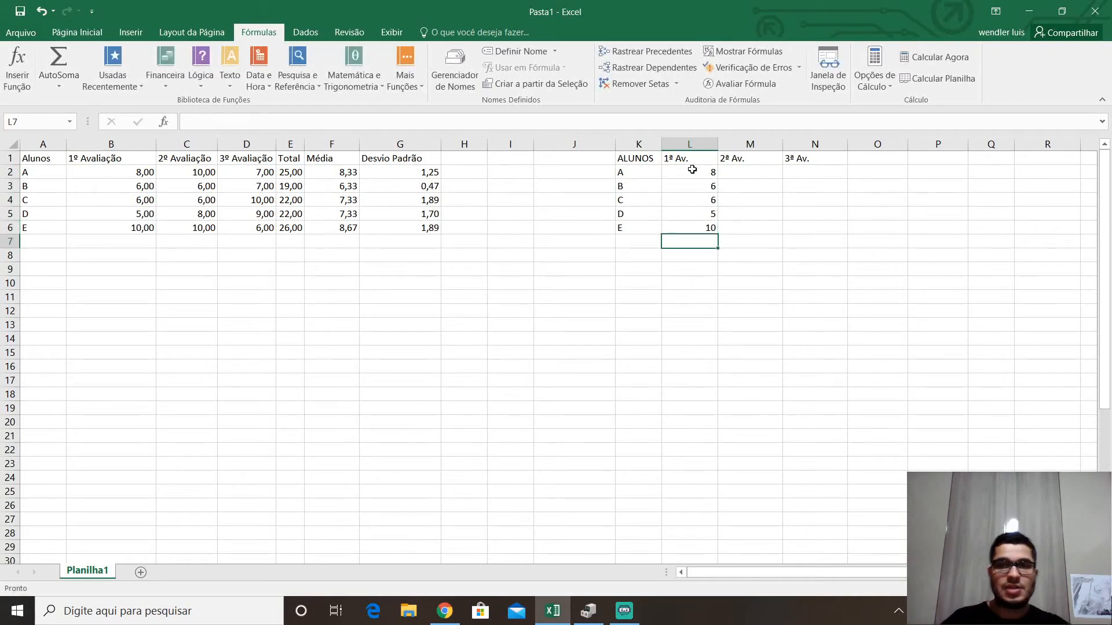
Fill in the 2ª Av. grades 10, 6, 6, 8 and 10 for students A to E in M2:M6.
{"action": "left_click", "coordinate": [772, 168]}
{"action": "type", "text": "10"}
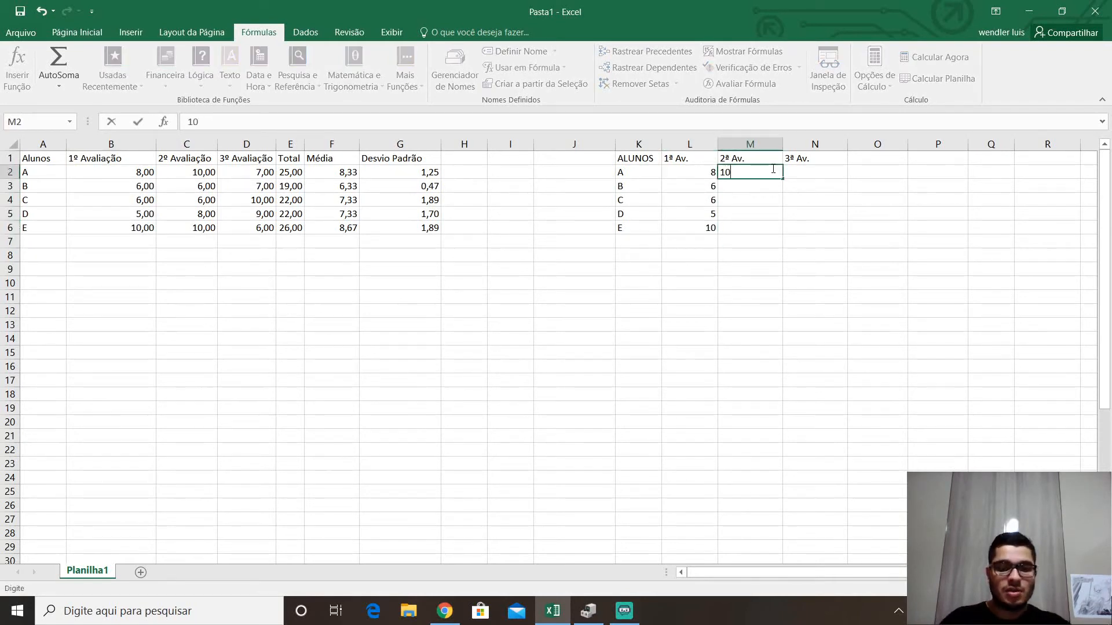
{"action": "key", "text": "Return"}
{"action": "type", "text": "6"}
{"action": "key", "text": "Return"}
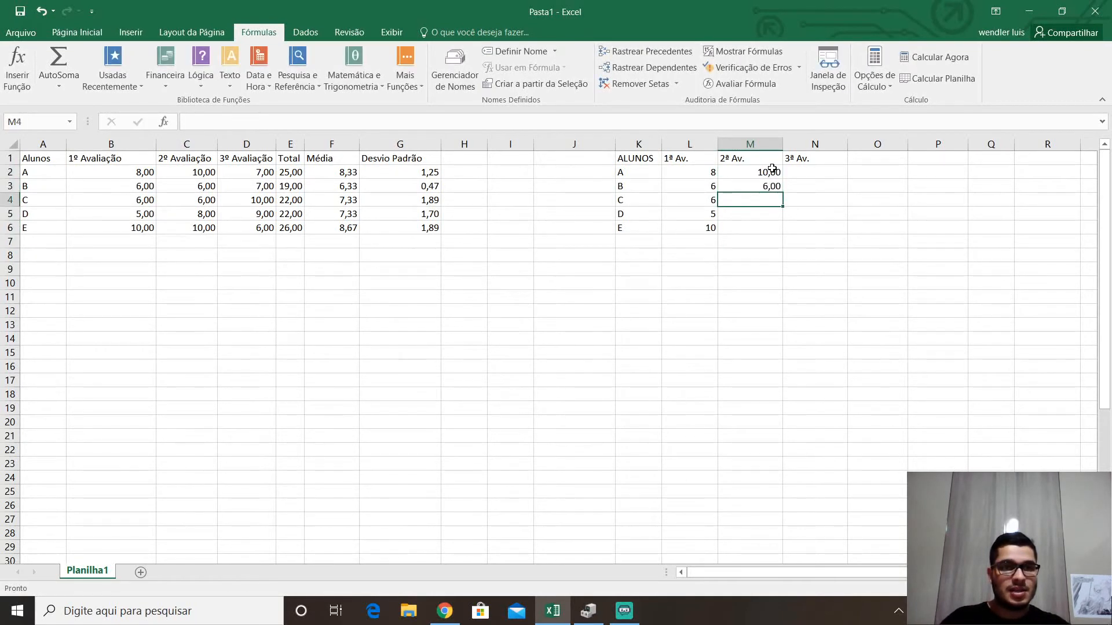
{"action": "type", "text": "6"}
{"action": "key", "text": "Return"}
{"action": "type", "text": "8"}
{"action": "key", "text": "Return"}
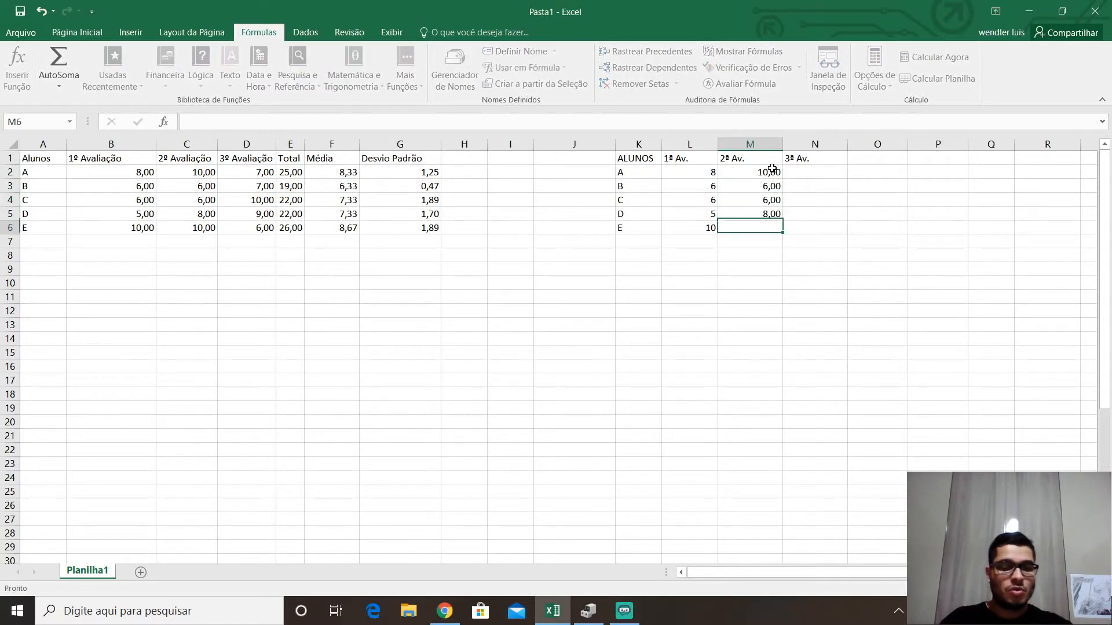
{"action": "type", "text": "10"}
{"action": "key", "text": "Return"}
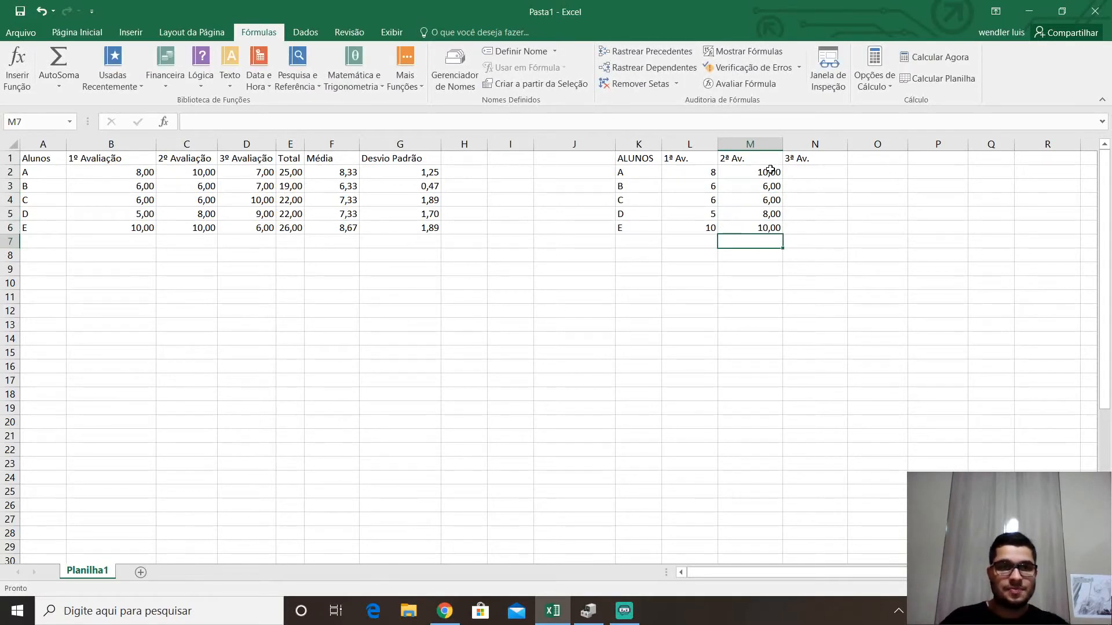
Fill in the 3ª Av. grades 7, 7, 10, 9 and 6 for students A to E in N2:N6.
{"action": "left_click", "coordinate": [799, 171]}
{"action": "type", "text": "7"}
{"action": "key", "text": "Return"}
{"action": "type", "text": "7"}
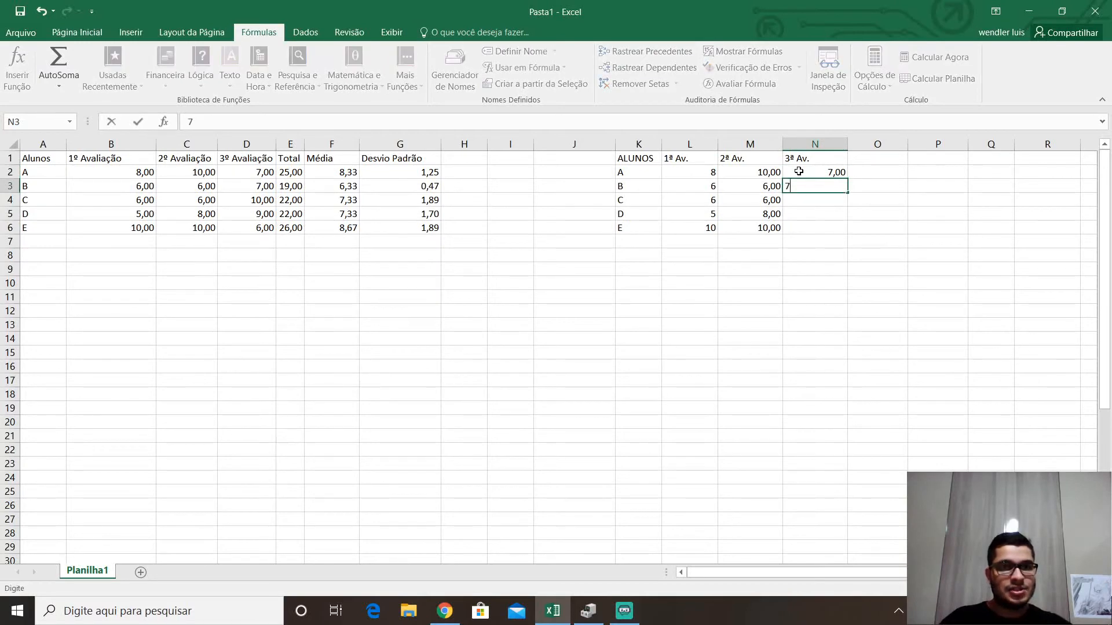
{"action": "key", "text": "Return"}
{"action": "type", "text": "10"}
{"action": "key", "text": "Return"}
{"action": "type", "text": "9"}
{"action": "key", "text": "Return"}
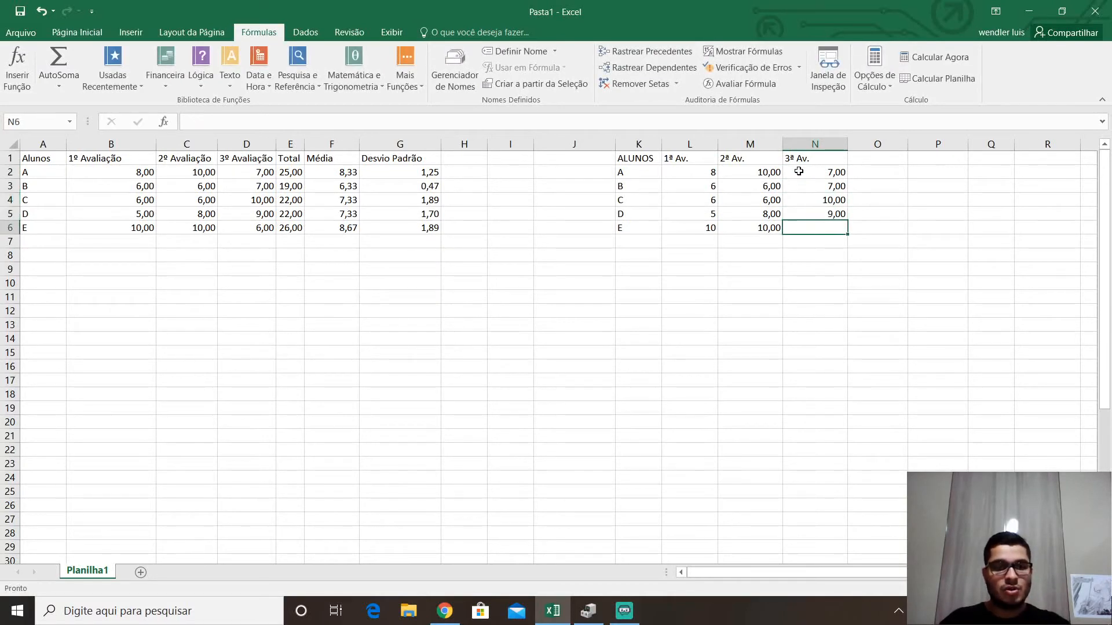
{"action": "type", "text": "6"}
{"action": "key", "text": "Return"}
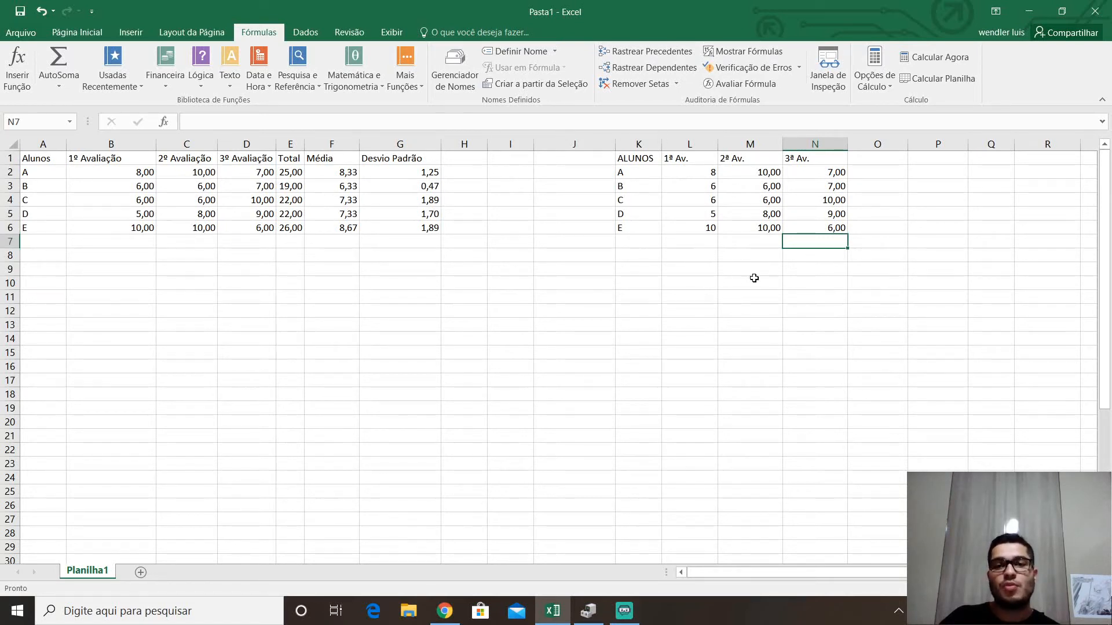
Compare the number formats of the 1ª Av., 2ª Av. and 3ª Av. grades in L2:L6, M2:M6 and N2:N6.
{"action": "left_click_drag", "start_coordinate": [699, 172], "coordinate": [707, 229]}
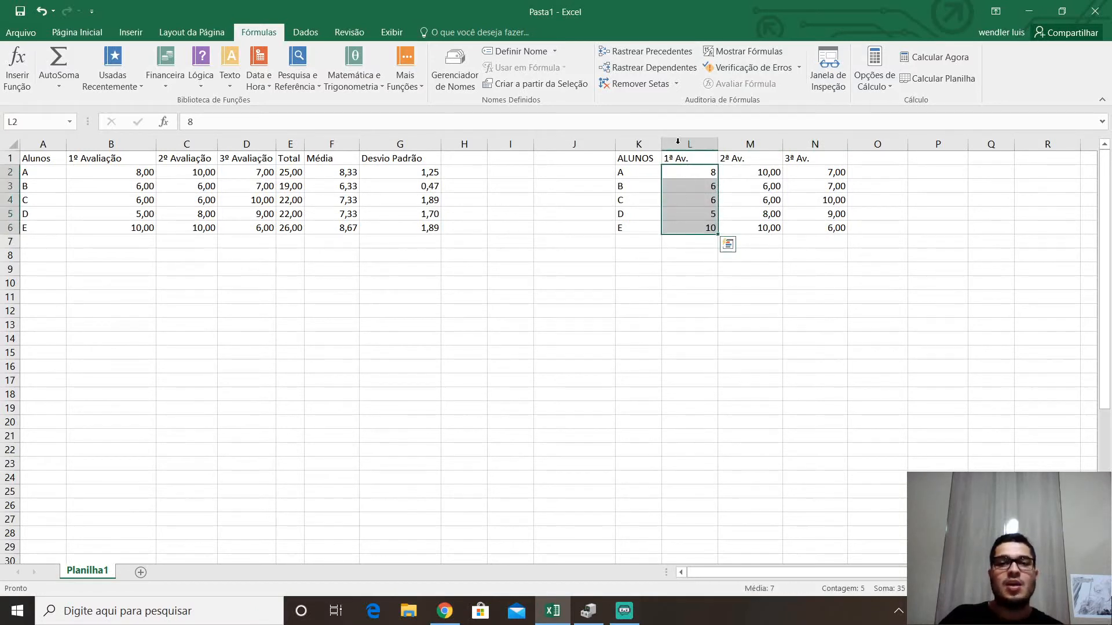
{"action": "left_click", "coordinate": [75, 33]}
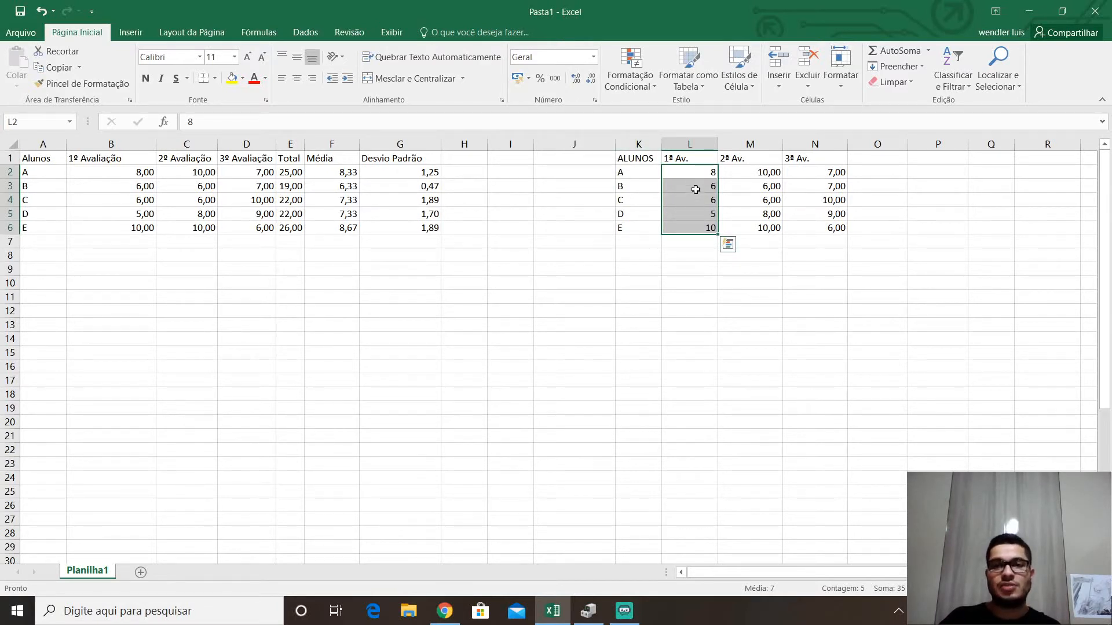
{"action": "left_click_drag", "start_coordinate": [755, 171], "coordinate": [771, 228]}
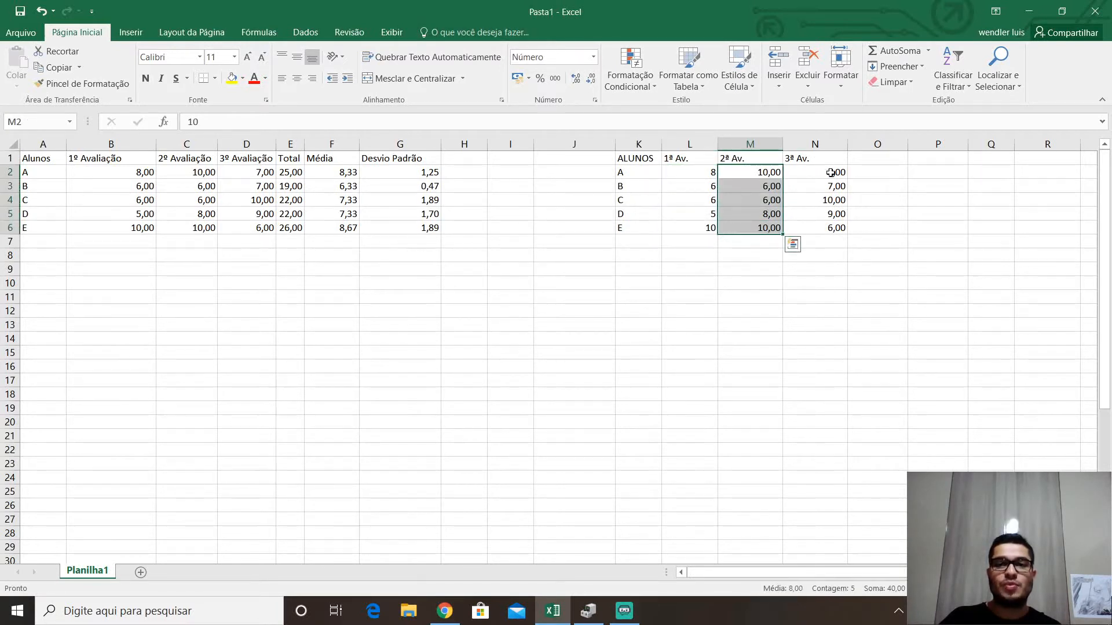
{"action": "left_click_drag", "start_coordinate": [829, 171], "coordinate": [841, 226]}
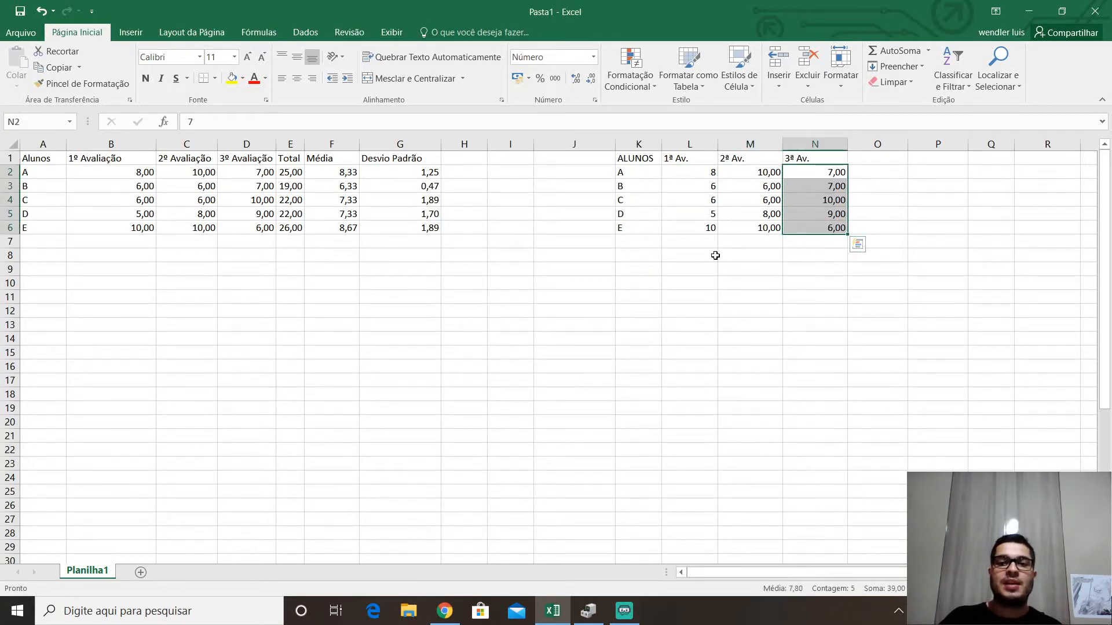
Apply the Número format to the whole 1ª Av. column L.
{"action": "left_click", "coordinate": [699, 141]}
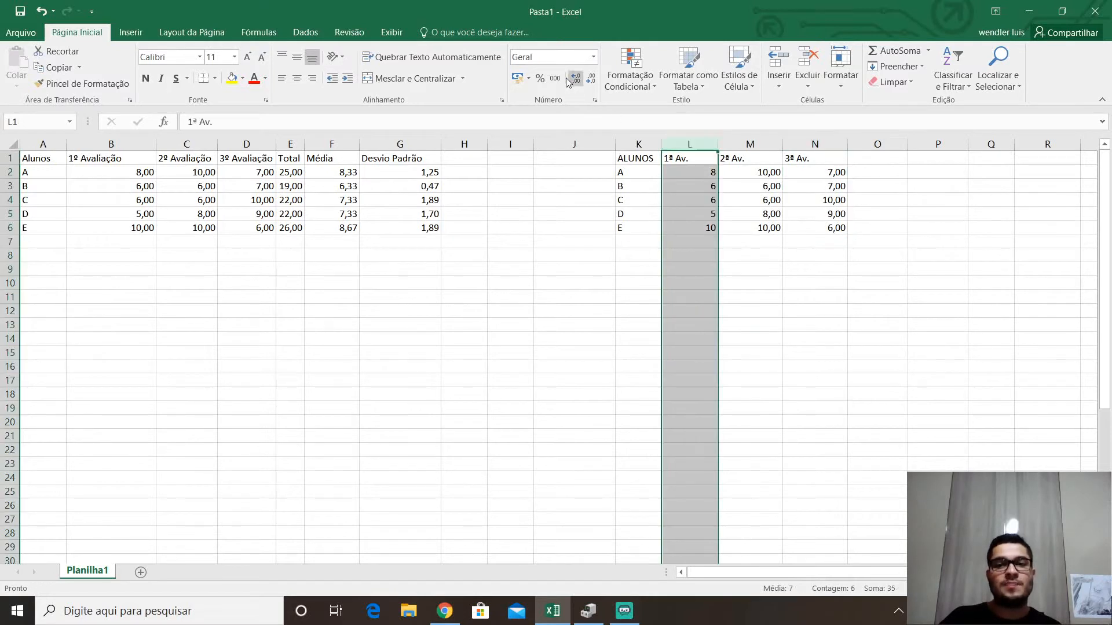
{"action": "left_click", "coordinate": [593, 56]}
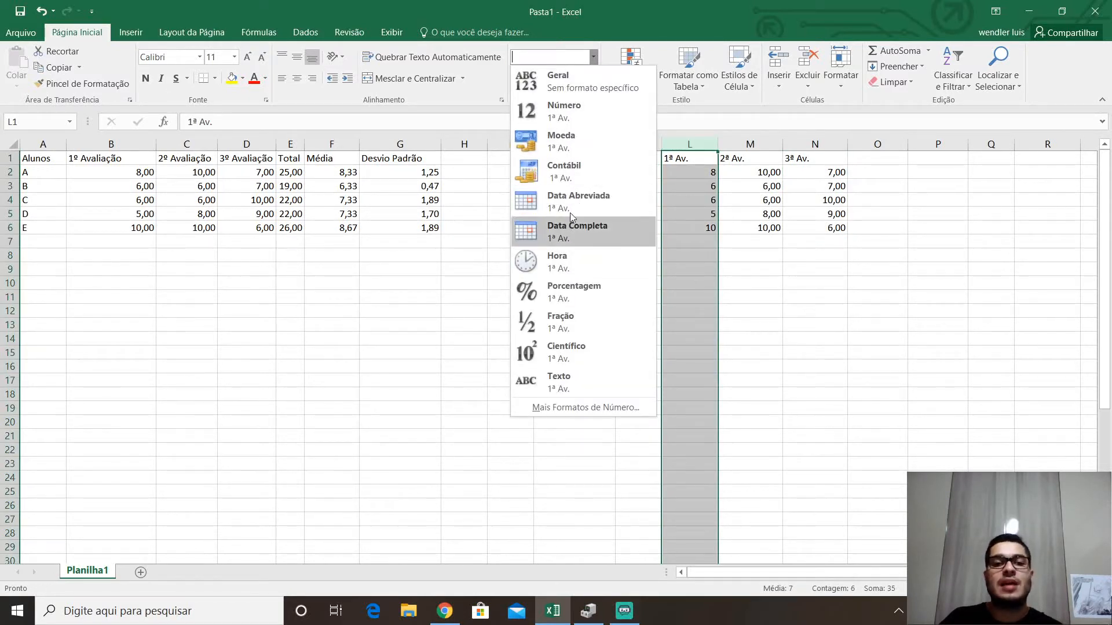
{"action": "left_click", "coordinate": [581, 108]}
{"action": "left_click", "coordinate": [708, 171]}
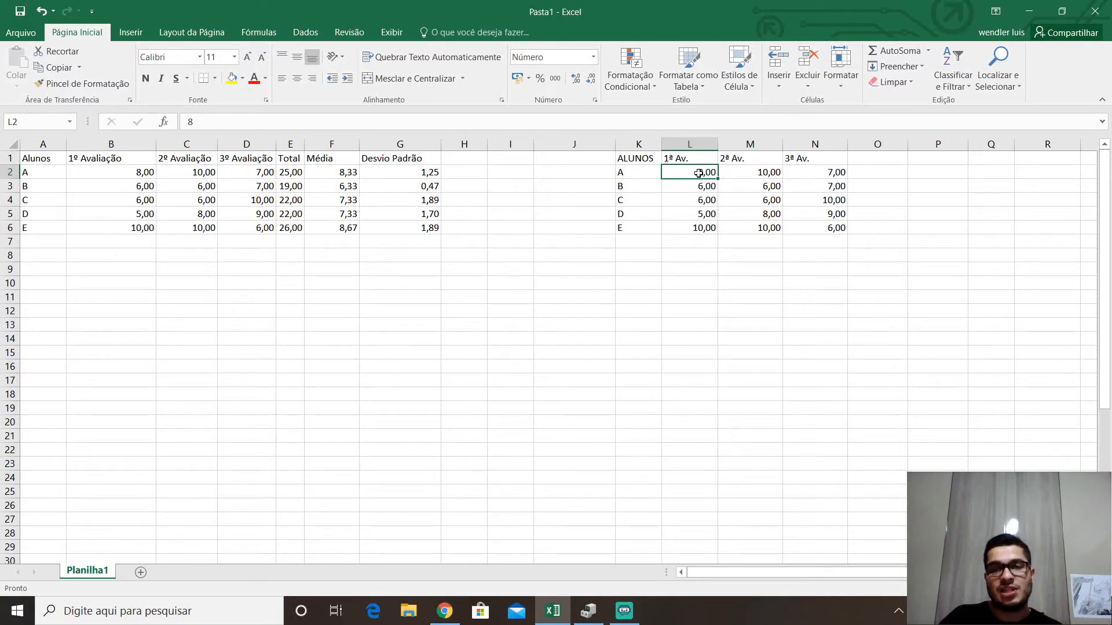
Reduce the 1ª Av. grades in L2:L6 to one decimal place.
{"action": "left_click_drag", "start_coordinate": [699, 173], "coordinate": [709, 230]}
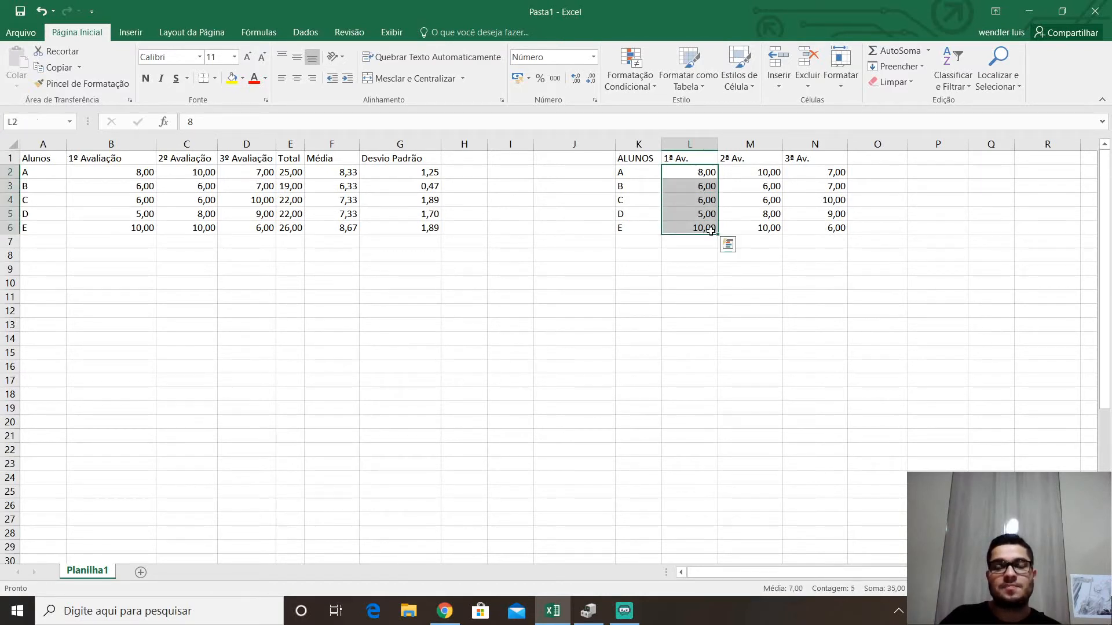
{"action": "left_click", "coordinate": [588, 82]}
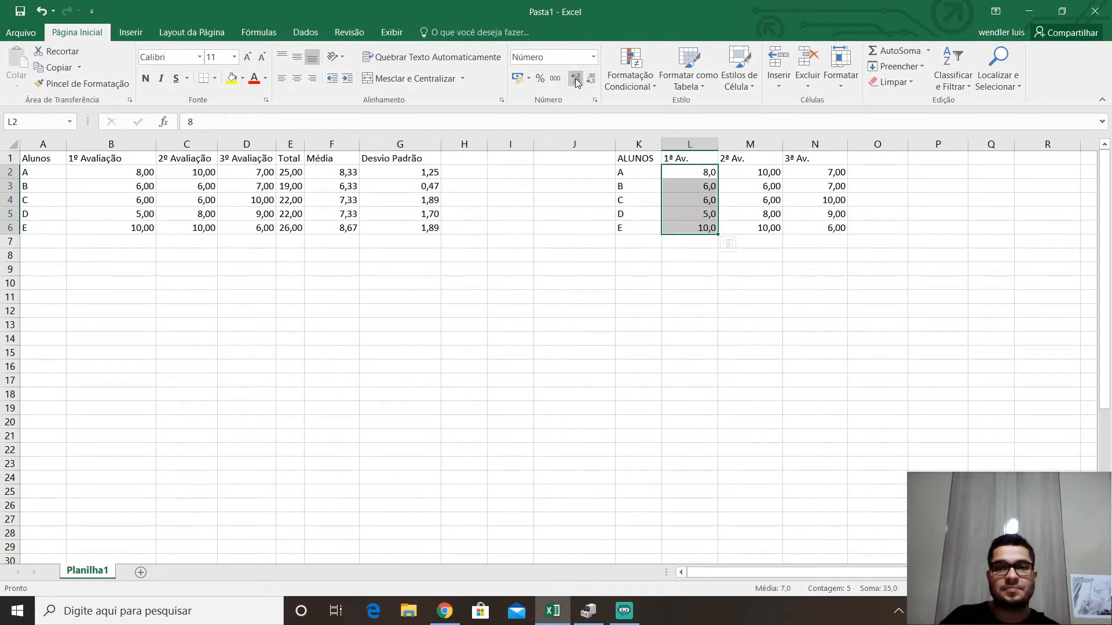
{"action": "left_click", "coordinate": [576, 78]}
{"action": "left_click", "coordinate": [590, 82]}
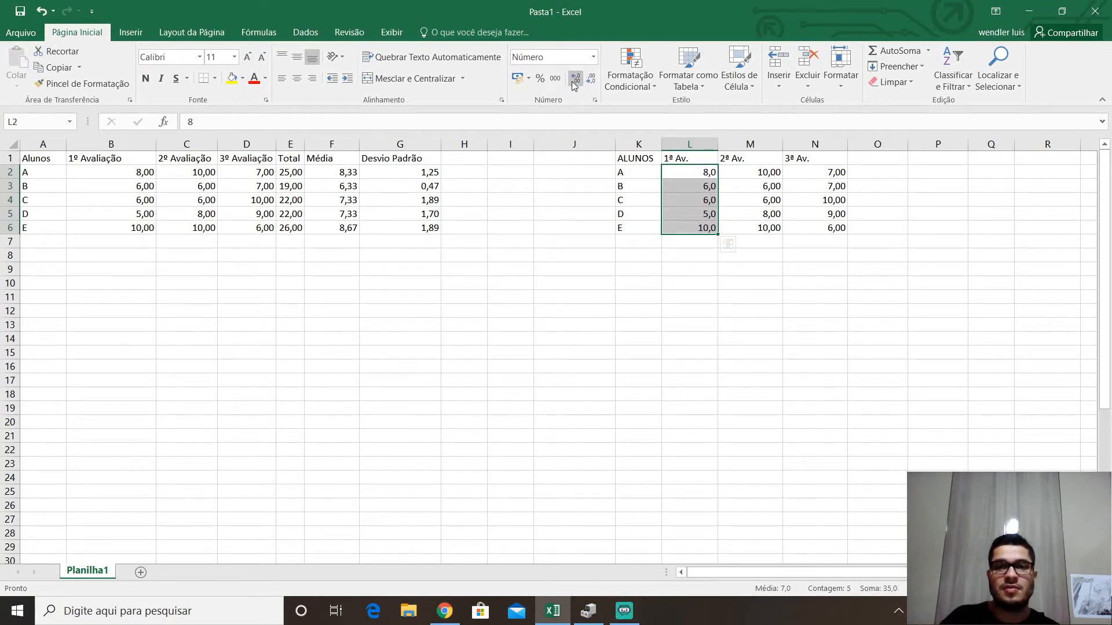
Add the header TOTAL in O1, beside the 3ª Av. column.
{"action": "left_click", "coordinate": [868, 159]}
{"action": "type", "text": "TOTAL"}
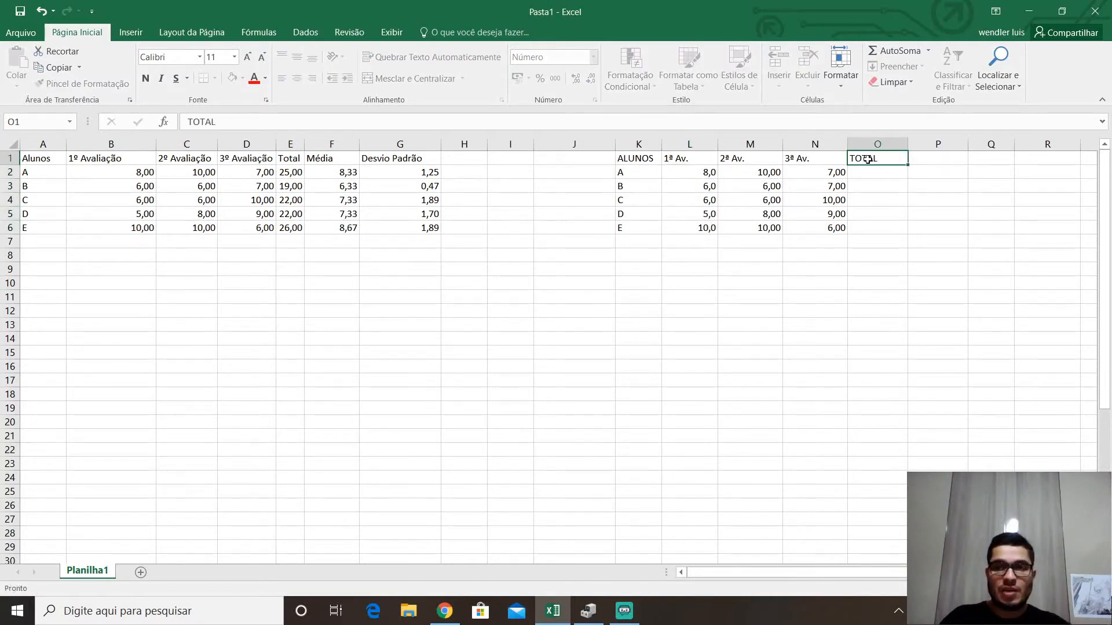
{"action": "key", "text": "Return"}
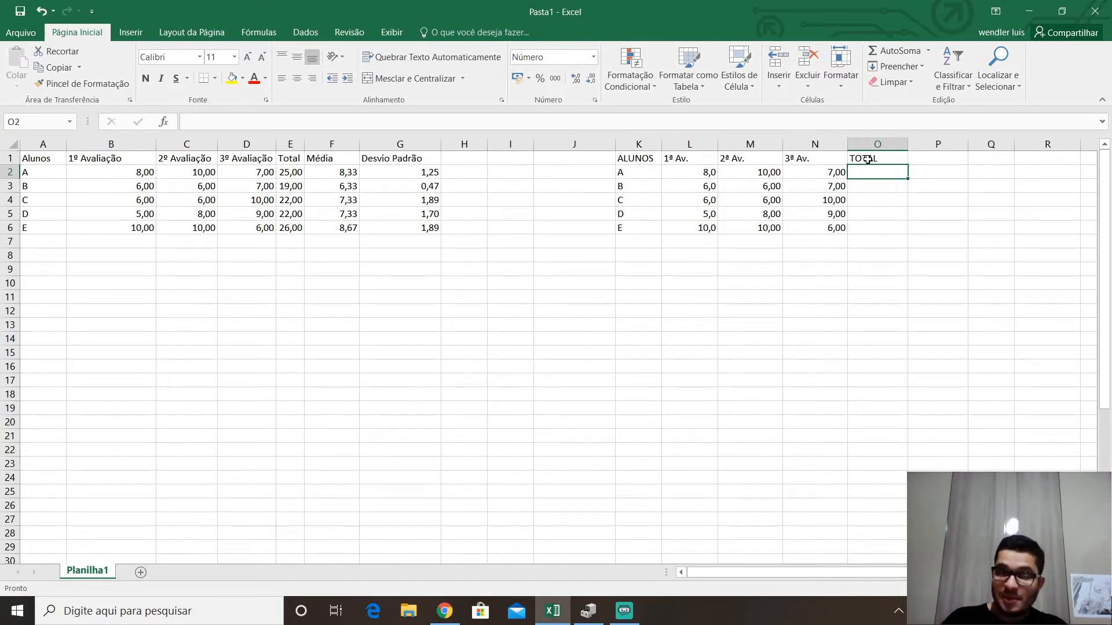
Enter =SOMA(L2:N2) in O2 to total student A's three assessment grades.
{"action": "type", "text": "="}
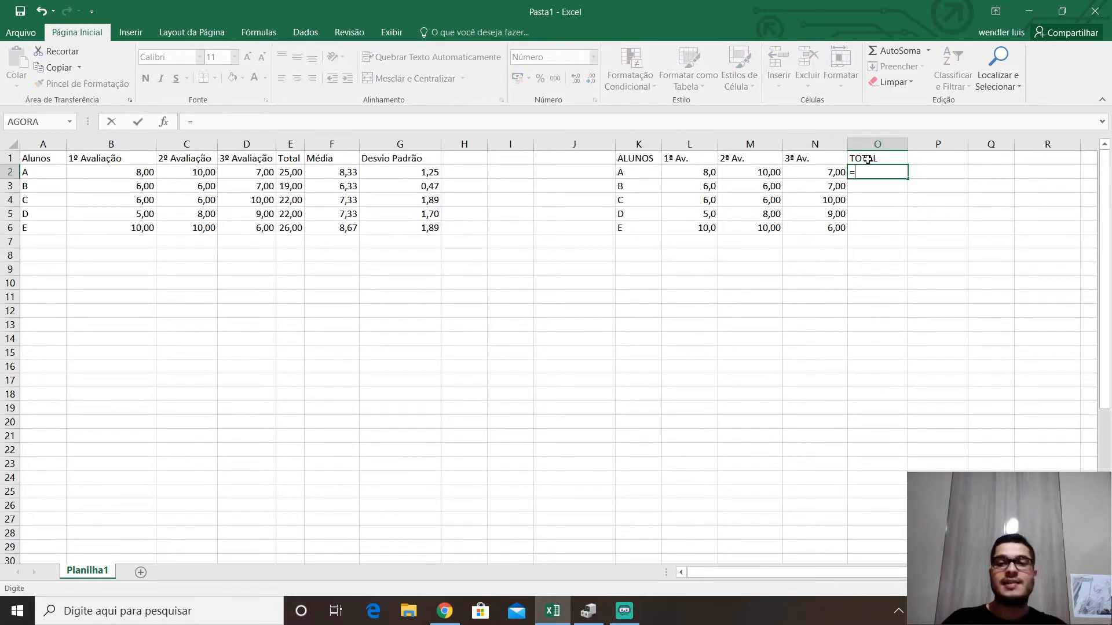
{"action": "type", "text": "SOMA"}
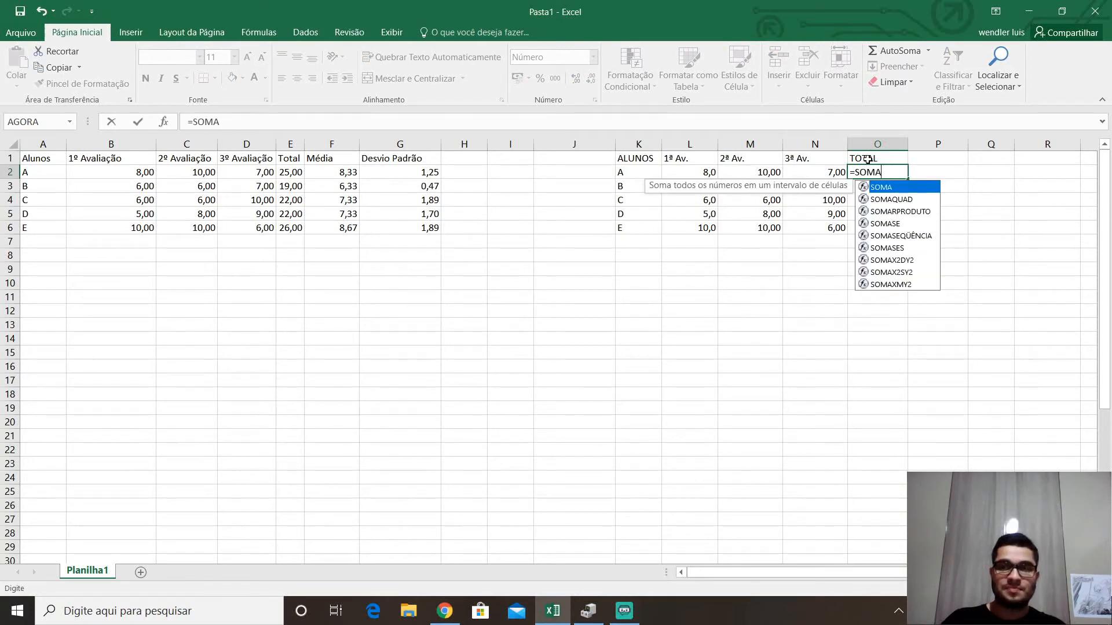
{"action": "type", "text": "("}
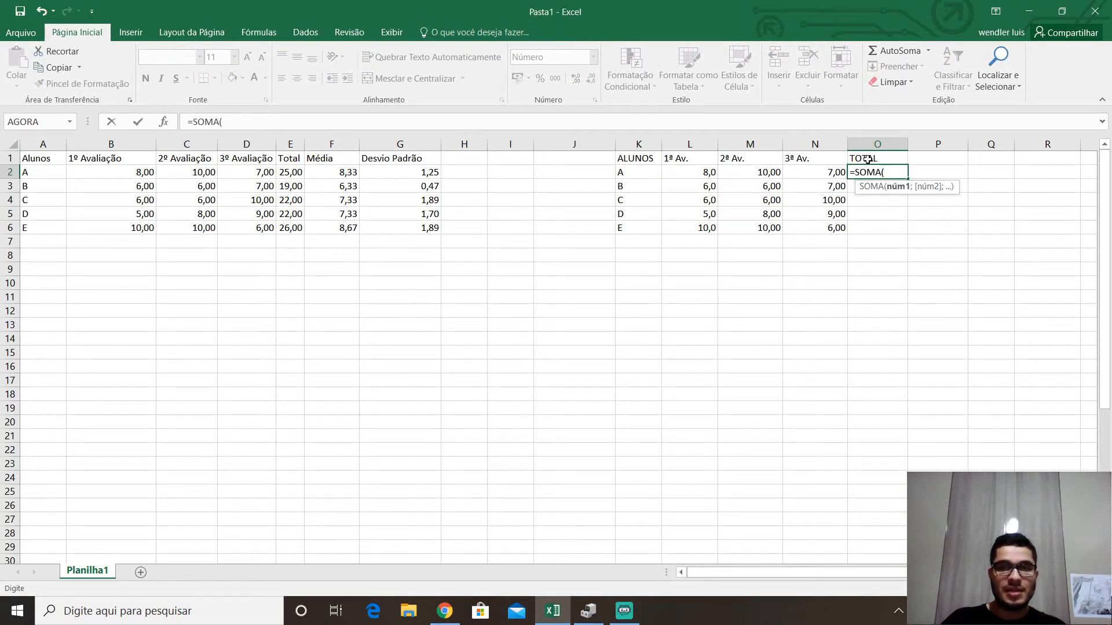
{"action": "type", "text": "L2"}
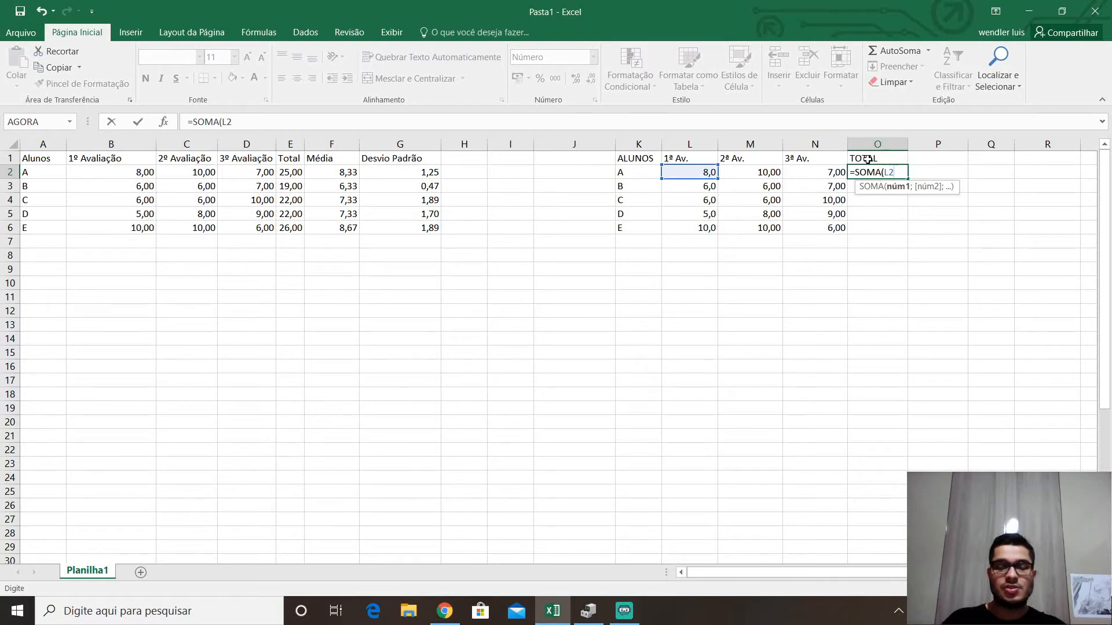
{"action": "type", "text": ":N2"}
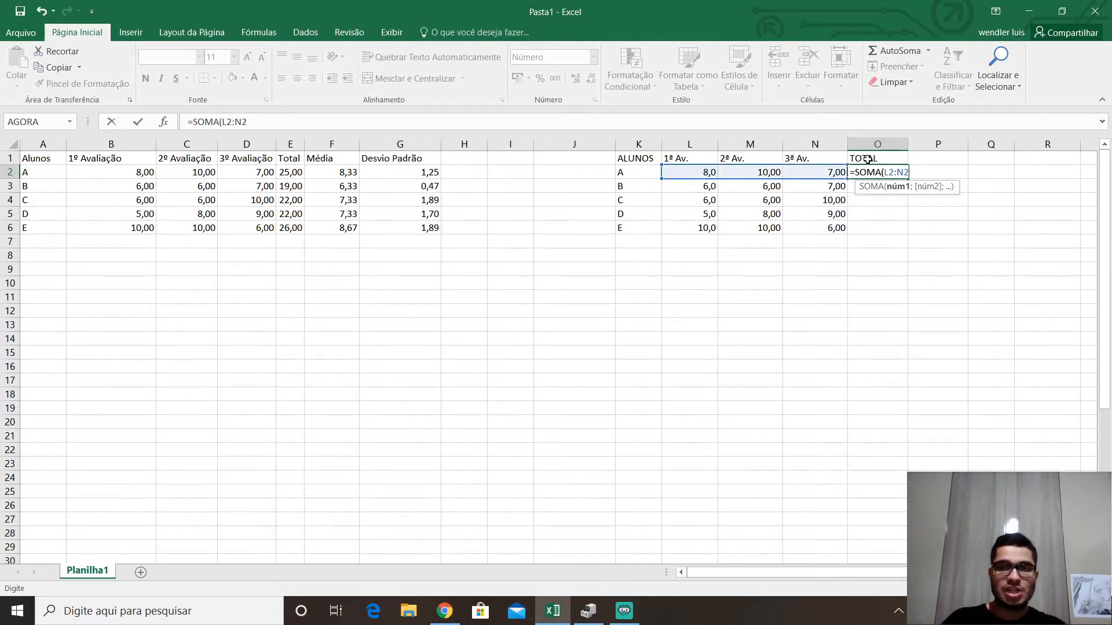
{"action": "type", "text": ")"}
{"action": "key", "text": "Return"}
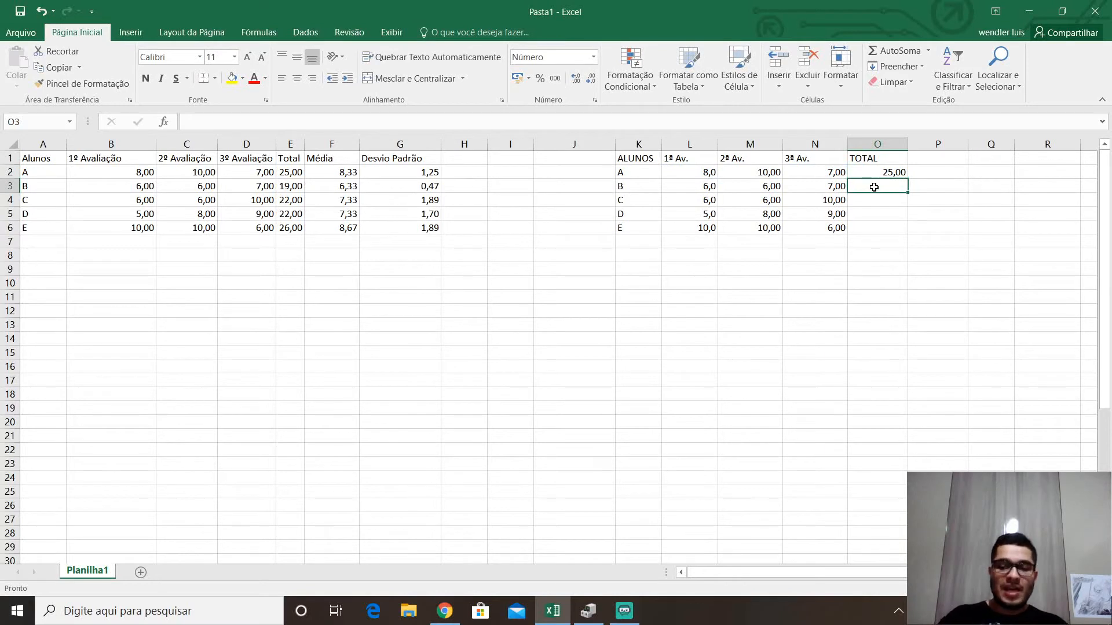
{"action": "type", "text": "=SOMA("}
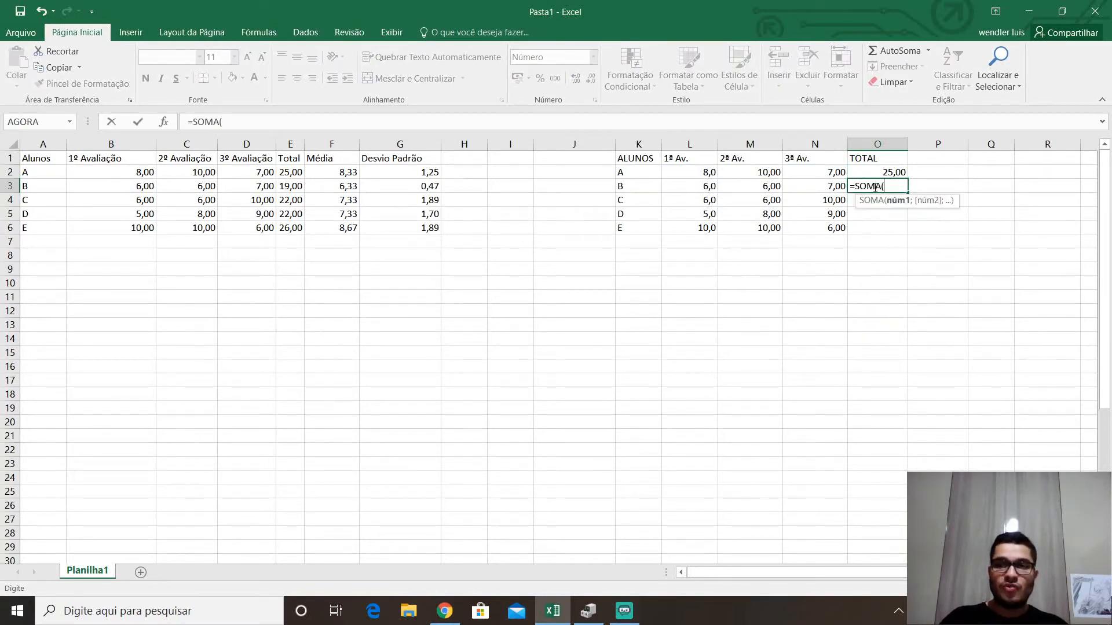
{"action": "type", "text": "L2"}
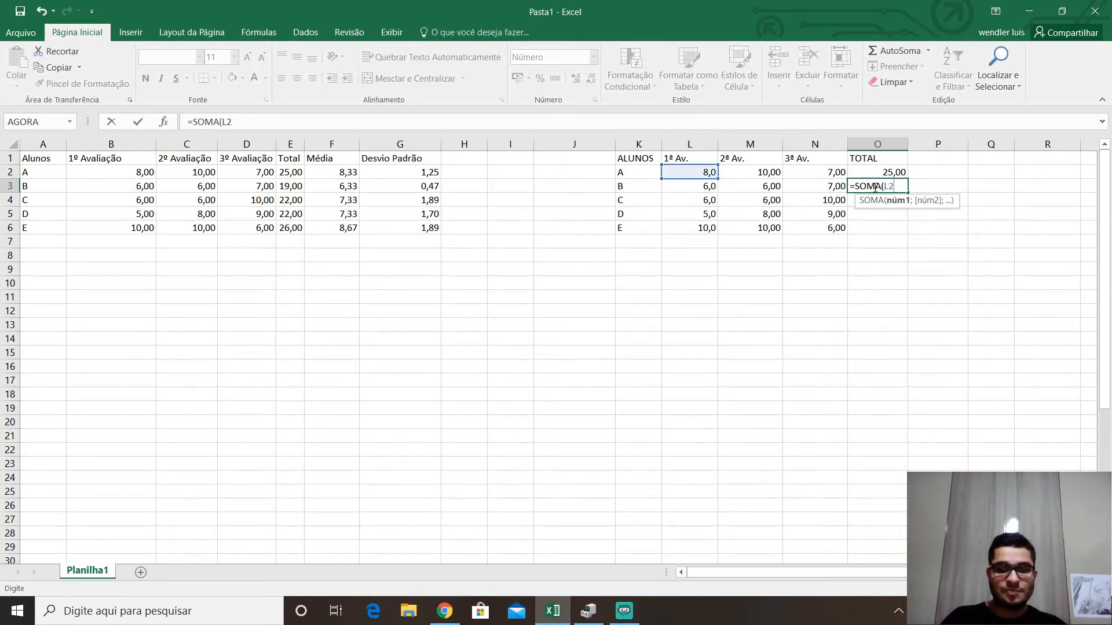
{"action": "type", "text": ":N"}
{"action": "key", "text": "BackSpace"}
{"action": "key", "text": "BackSpace"}
{"action": "key", "text": "BackSpace"}
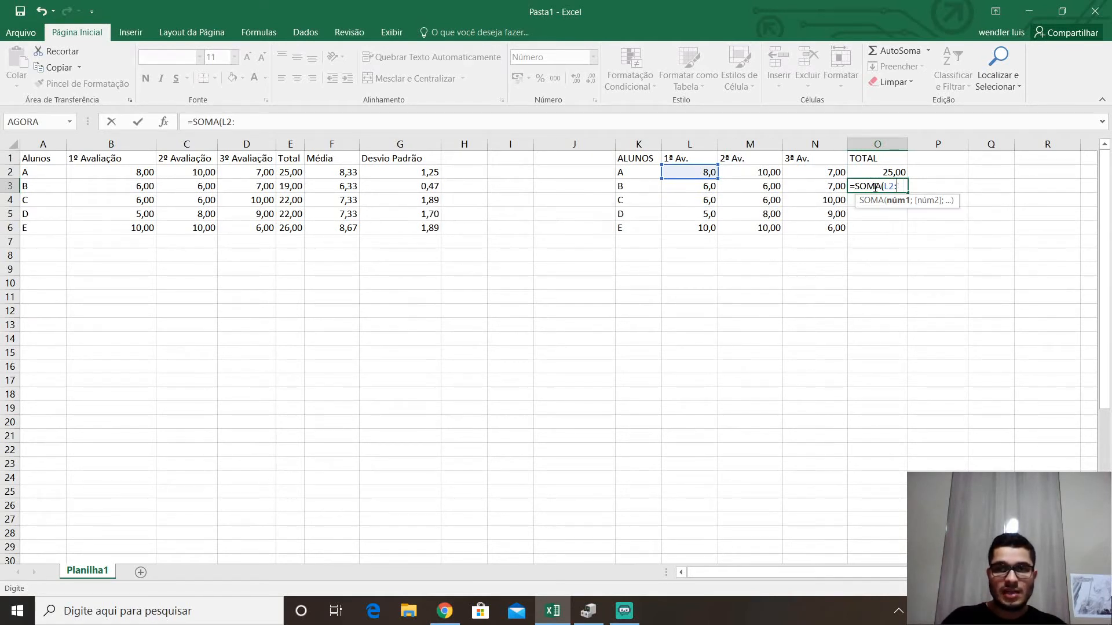
{"action": "type", "text": "3"}
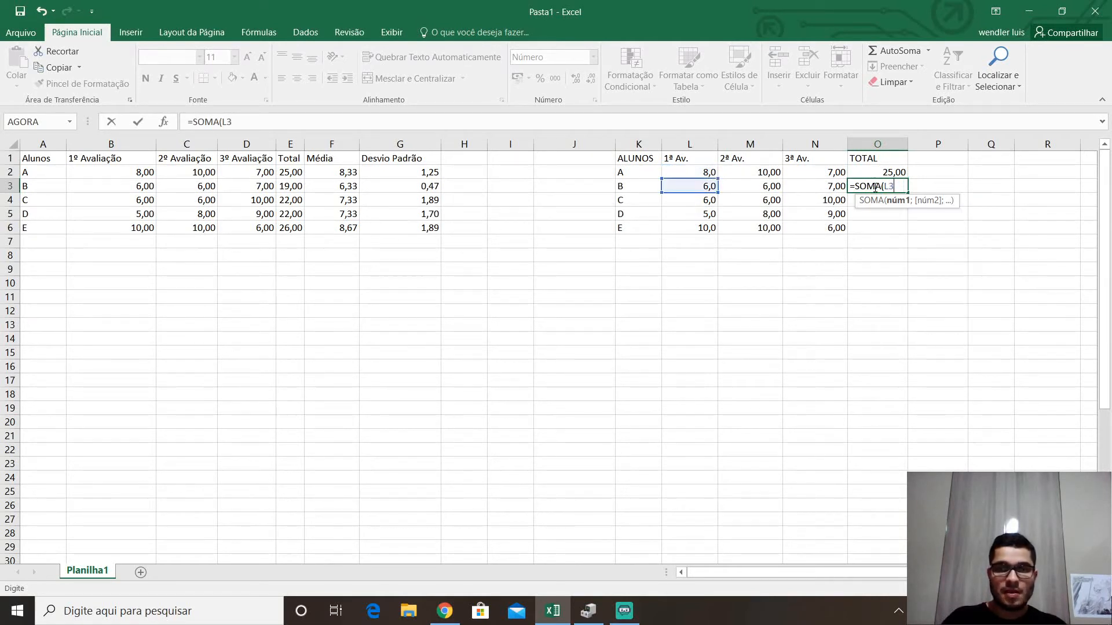
{"action": "type", "text": ":N3"}
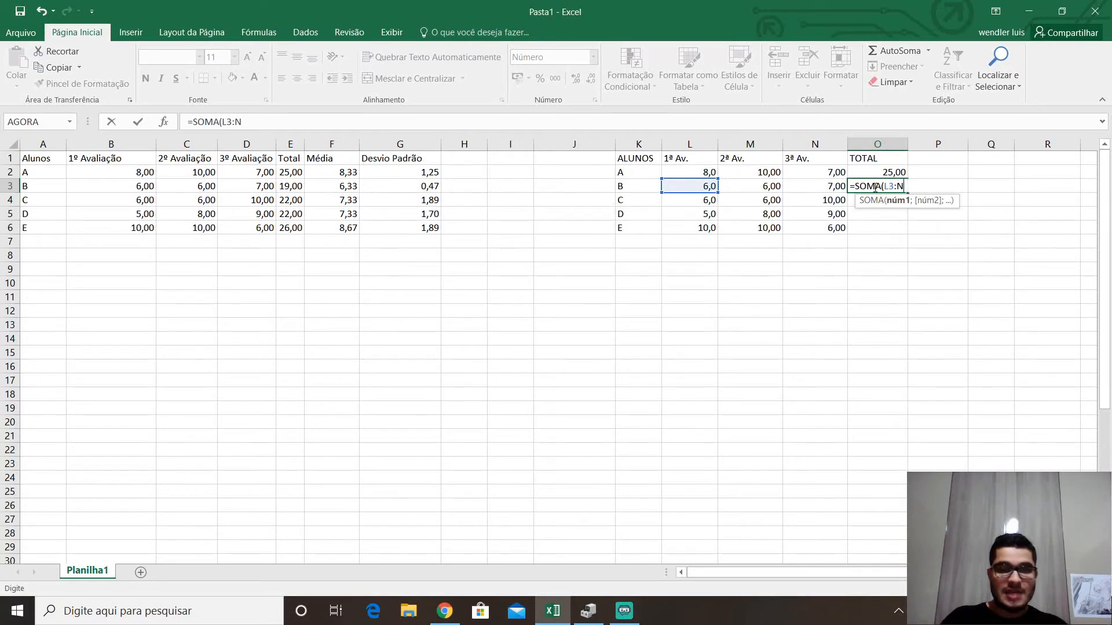
{"action": "key", "text": "BackSpace"}
{"action": "key", "text": "BackSpace"}
{"action": "key", "text": "BackSpace"}
{"action": "key", "text": "BackSpace"}
{"action": "key", "text": "BackSpace"}
{"action": "key", "text": "BackSpace"}
{"action": "key", "text": "BackSpace"}
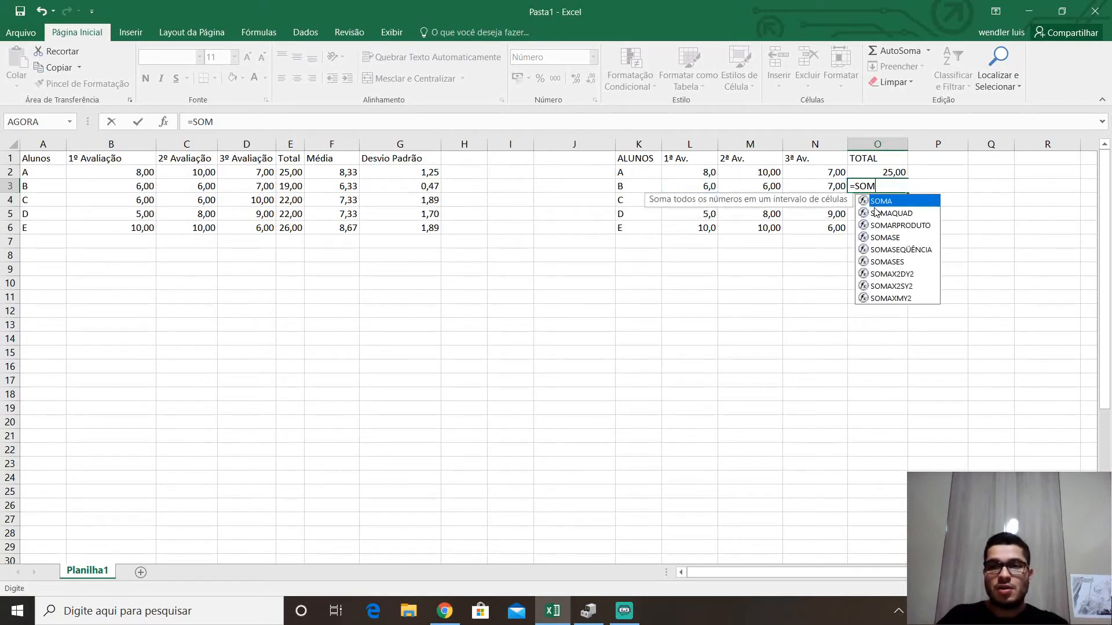
{"action": "key", "text": "Escape"}
{"action": "left_click", "coordinate": [806, 322]}
Fill the SOMA formula from O2 down through O6 to total the grades of students B to E.
{"action": "left_click", "coordinate": [887, 172]}
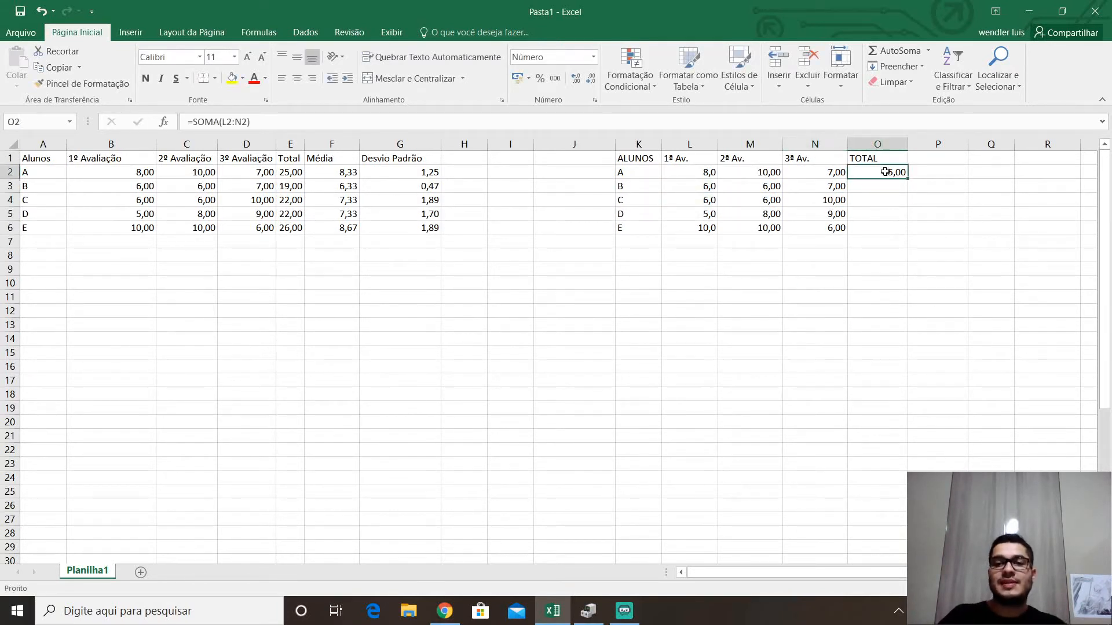
{"action": "left_click", "coordinate": [891, 188]}
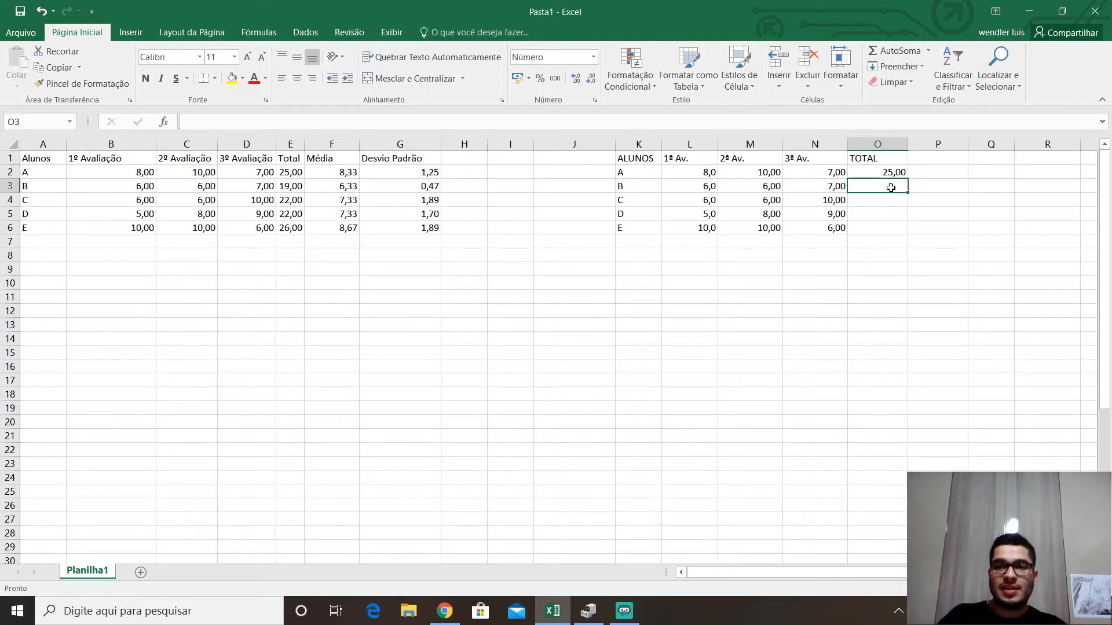
{"action": "left_click", "coordinate": [889, 197]}
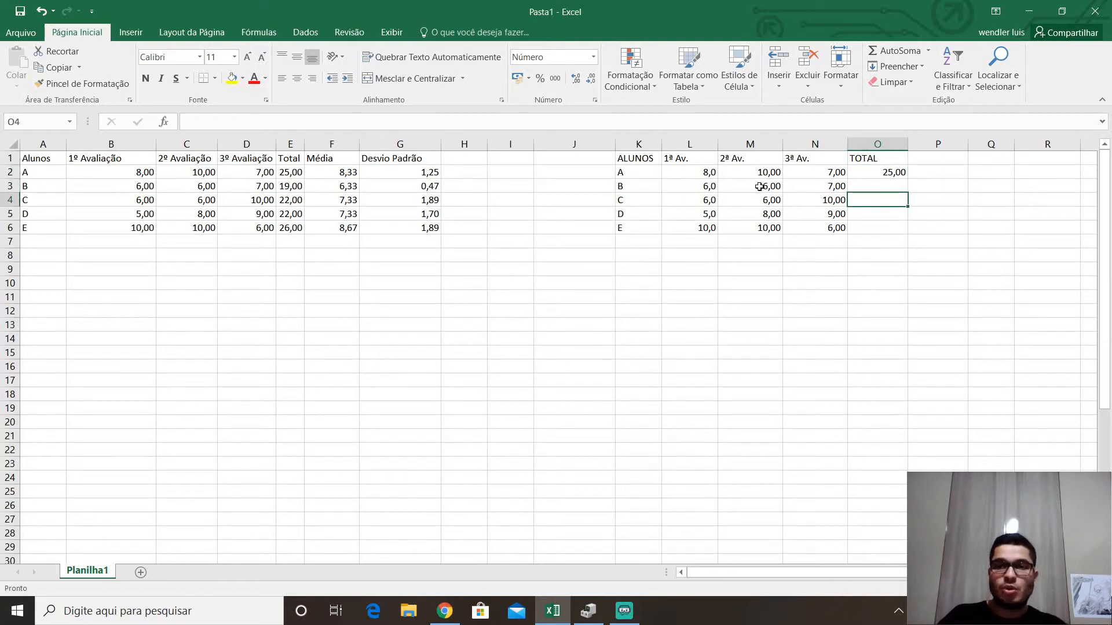
{"action": "left_click", "coordinate": [893, 173]}
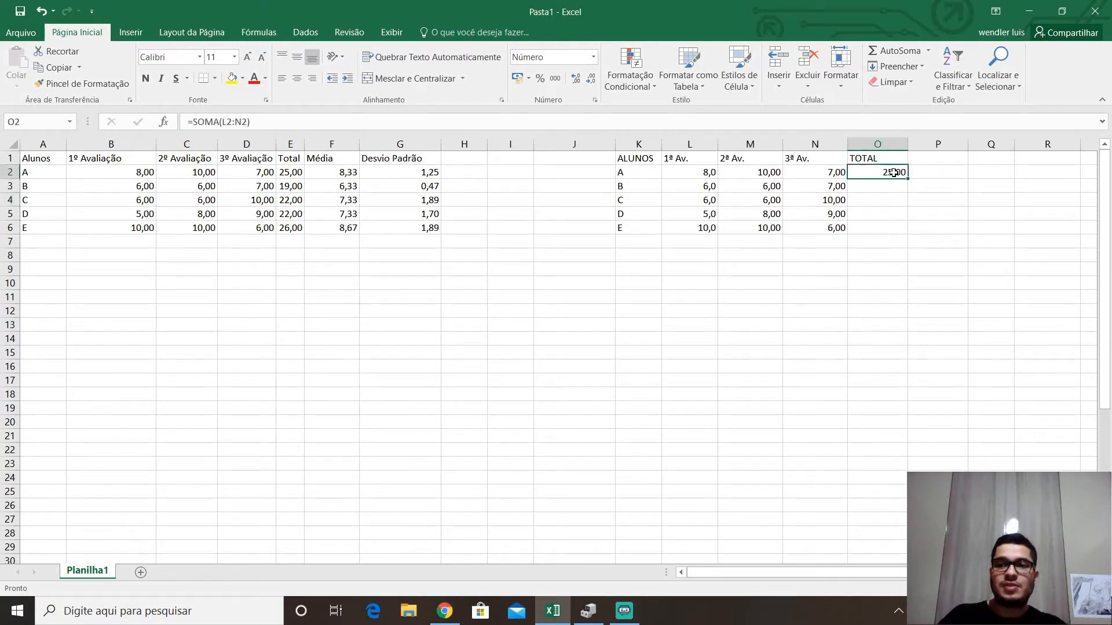
{"action": "left_click_drag", "start_coordinate": [278, 121], "coordinate": [187, 122]}
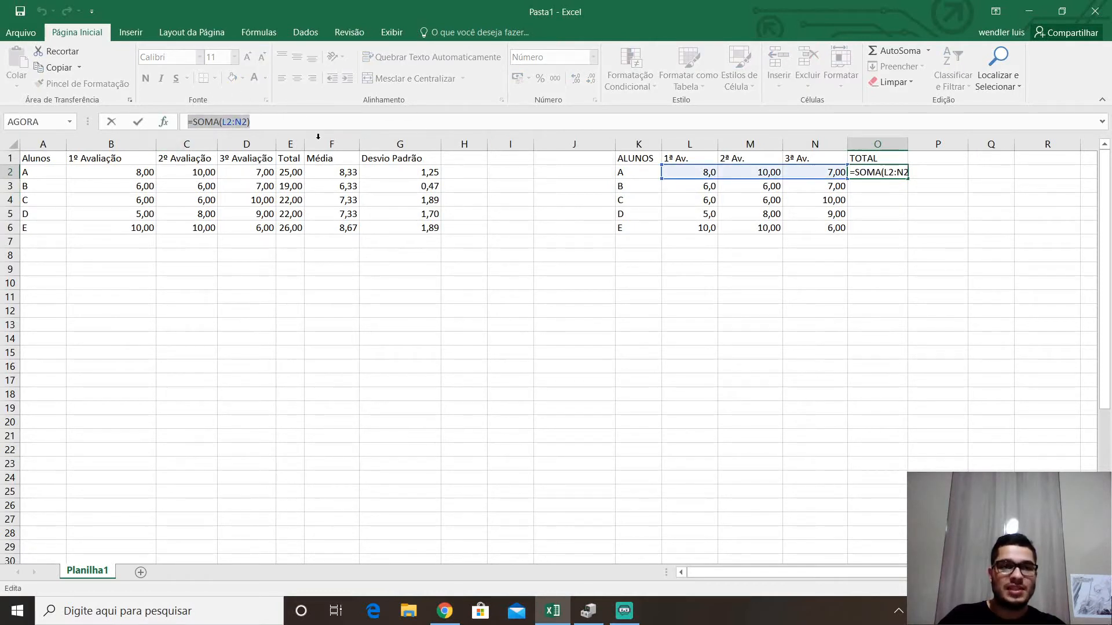
{"action": "left_click", "coordinate": [537, 217]}
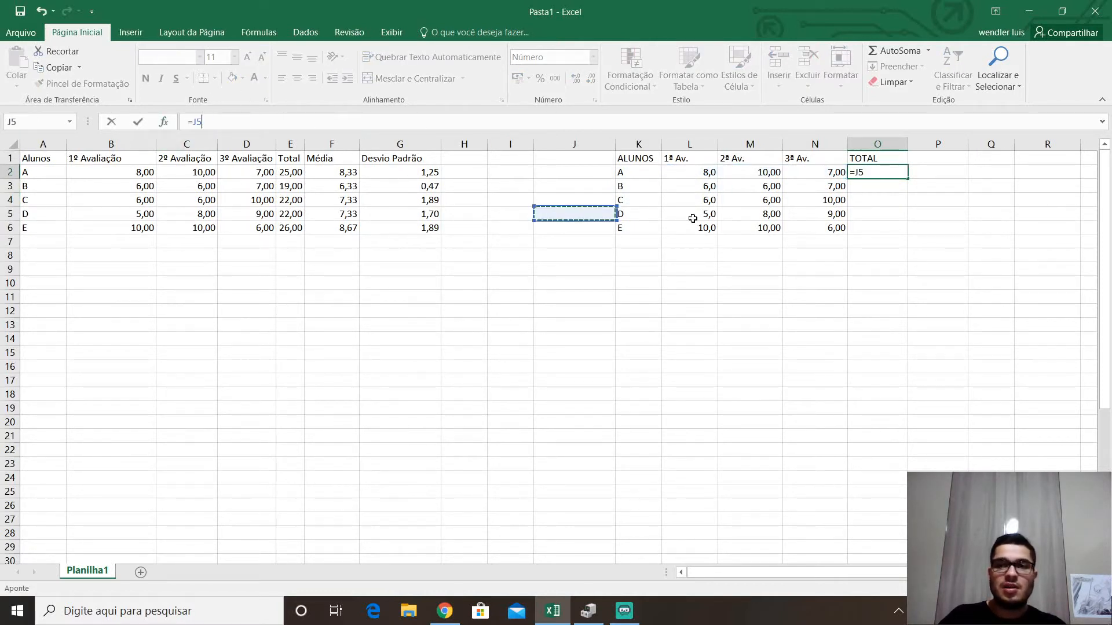
{"action": "left_click", "coordinate": [844, 391]}
{"action": "key", "text": "Escape"}
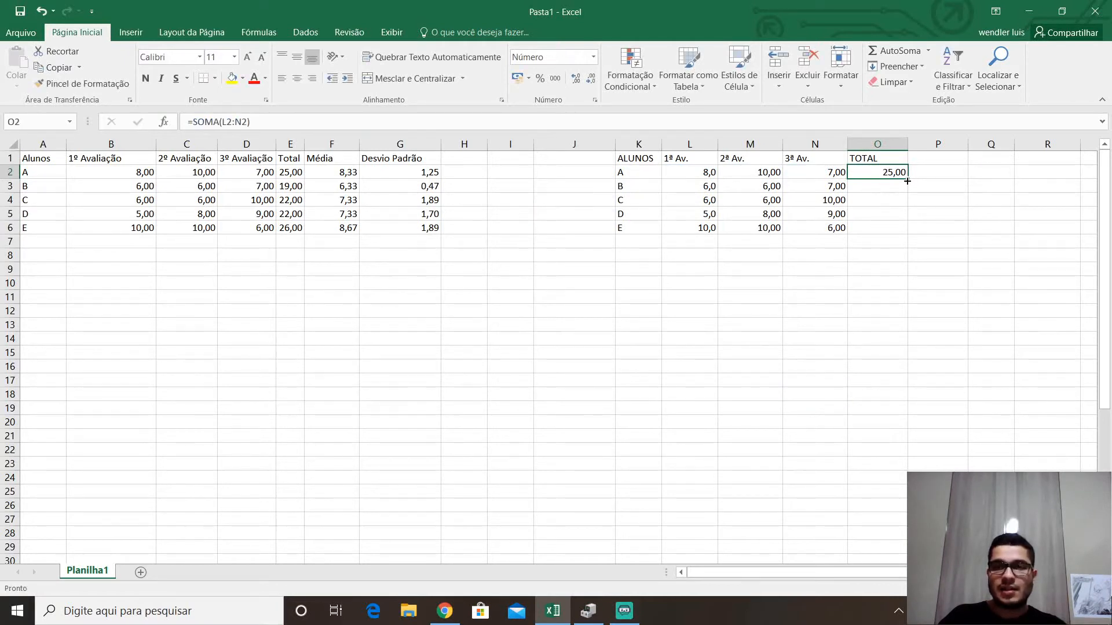
{"action": "left_click_drag", "start_coordinate": [905, 179], "coordinate": [905, 232]}
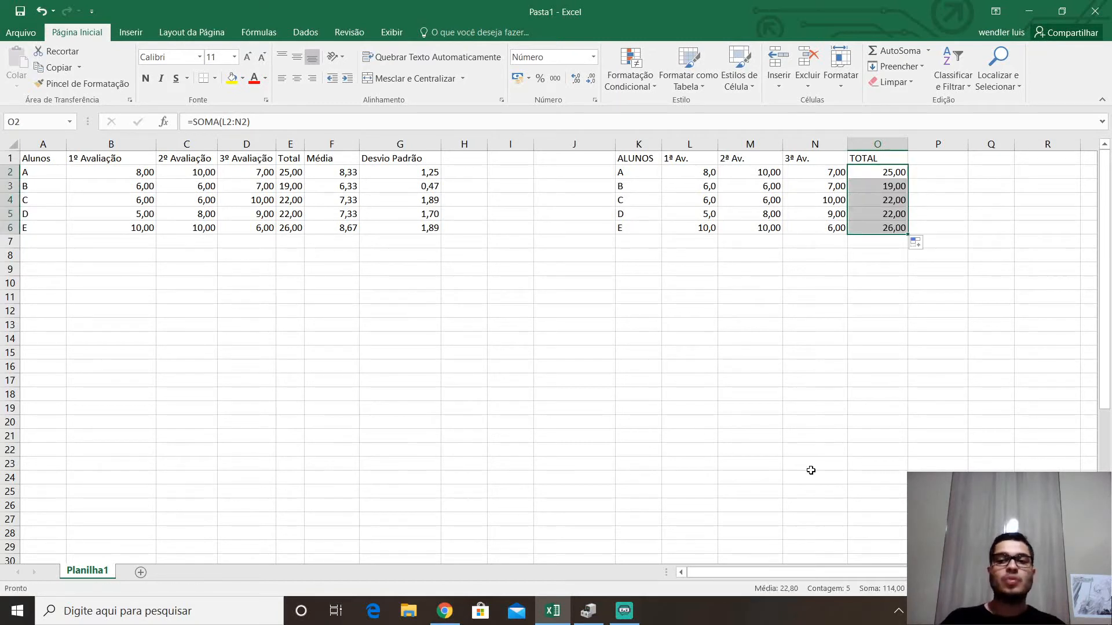
Examine the copied SOMA formulas in O2:O6 to check which grade range each student's total uses.
{"action": "left_click", "coordinate": [898, 172]}
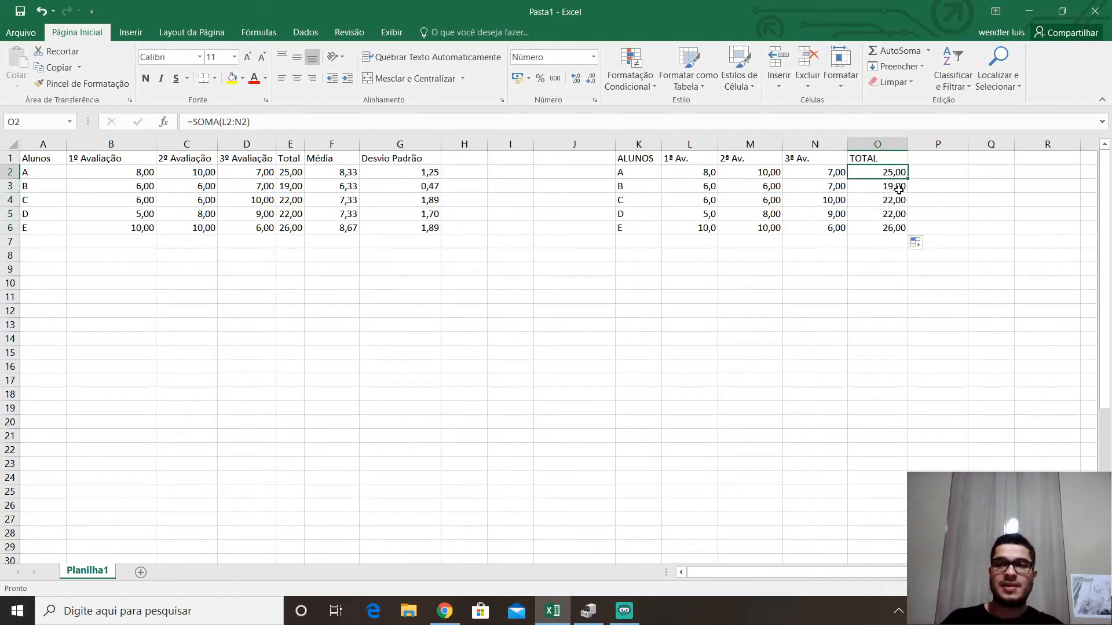
{"action": "left_click", "coordinate": [891, 187]}
{"action": "left_click", "coordinate": [892, 200]}
{"action": "left_click", "coordinate": [892, 214]}
{"action": "left_click", "coordinate": [892, 228]}
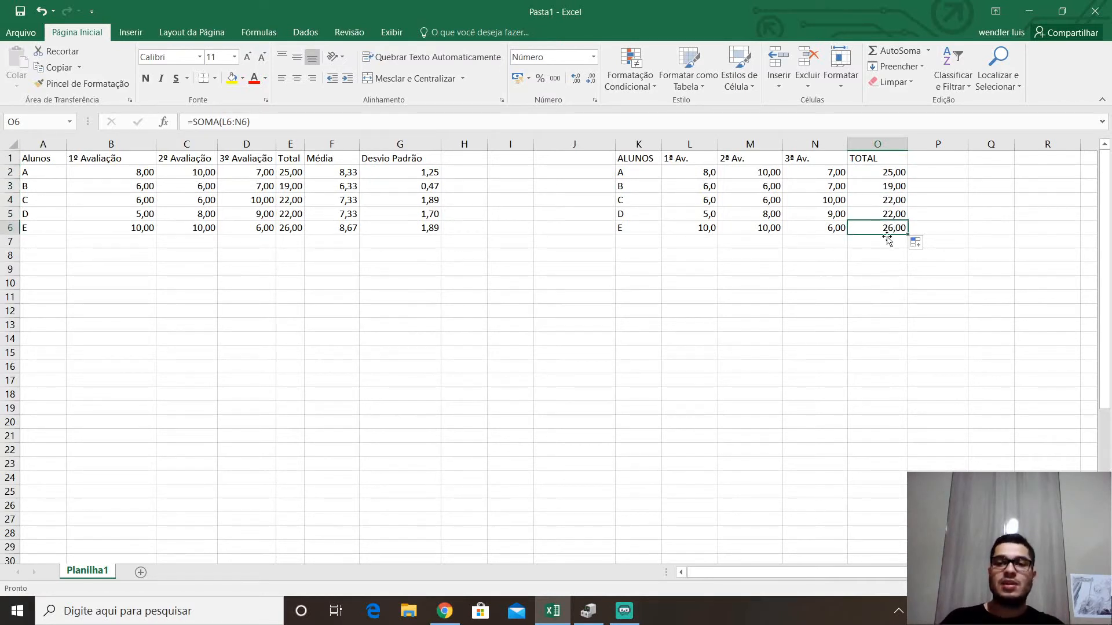
{"action": "double_click", "coordinate": [895, 215]}
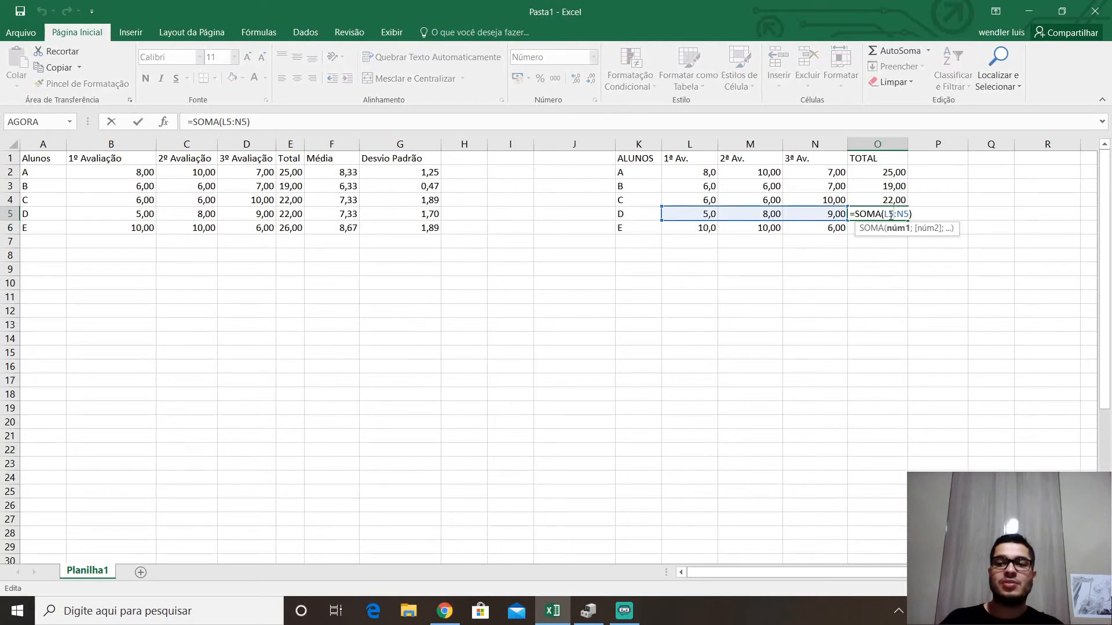
{"action": "left_click", "coordinate": [885, 294]}
{"action": "double_click", "coordinate": [897, 186]}
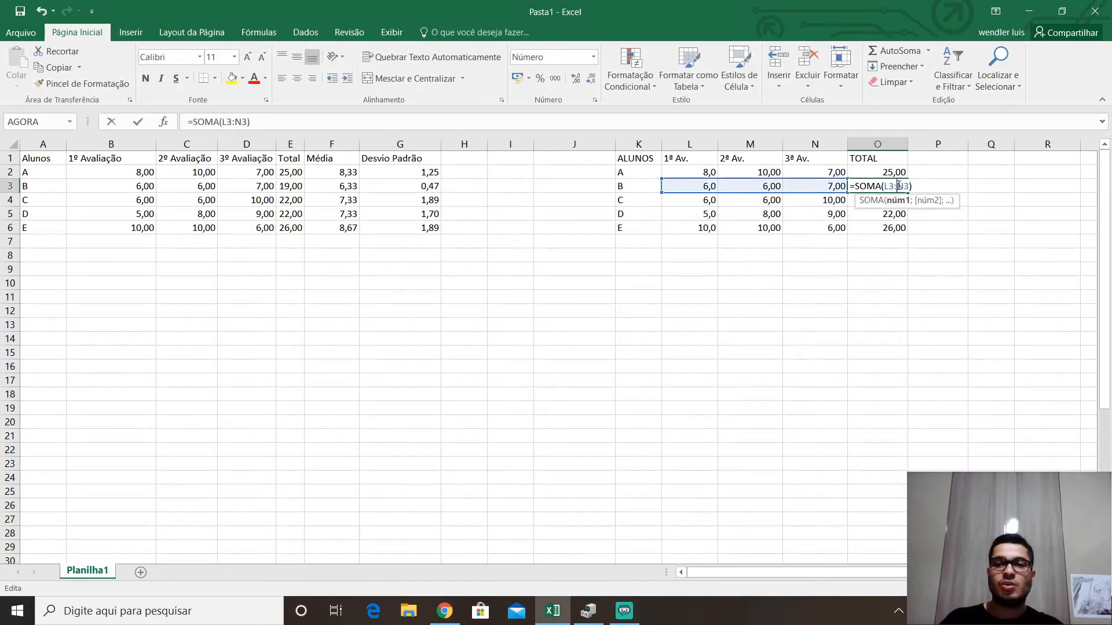
{"action": "left_click", "coordinate": [891, 230]}
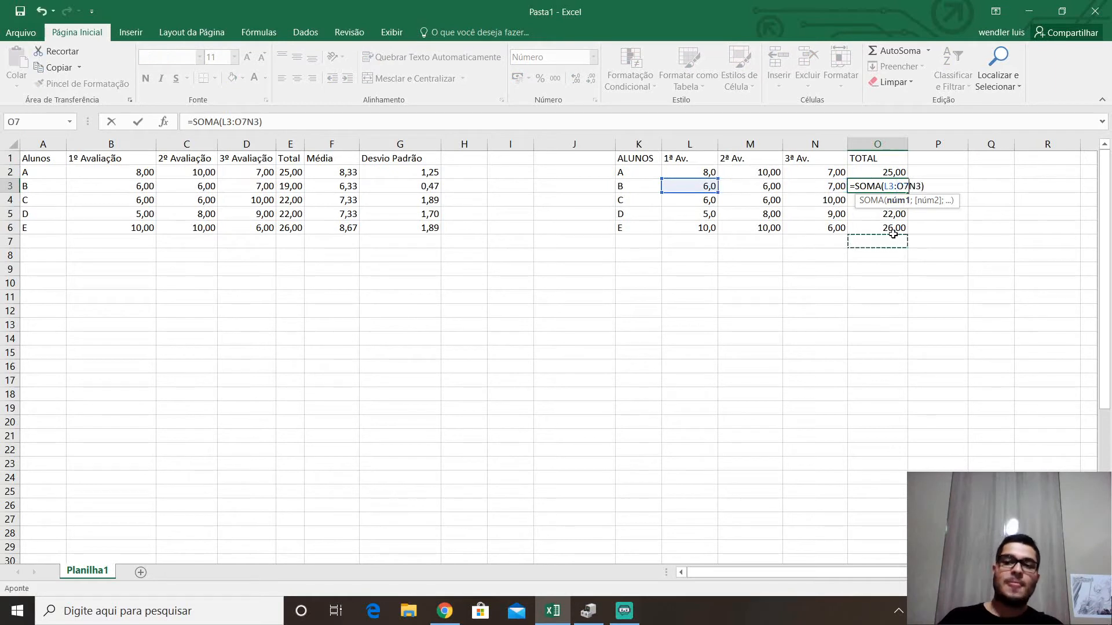
{"action": "key", "text": "Escape"}
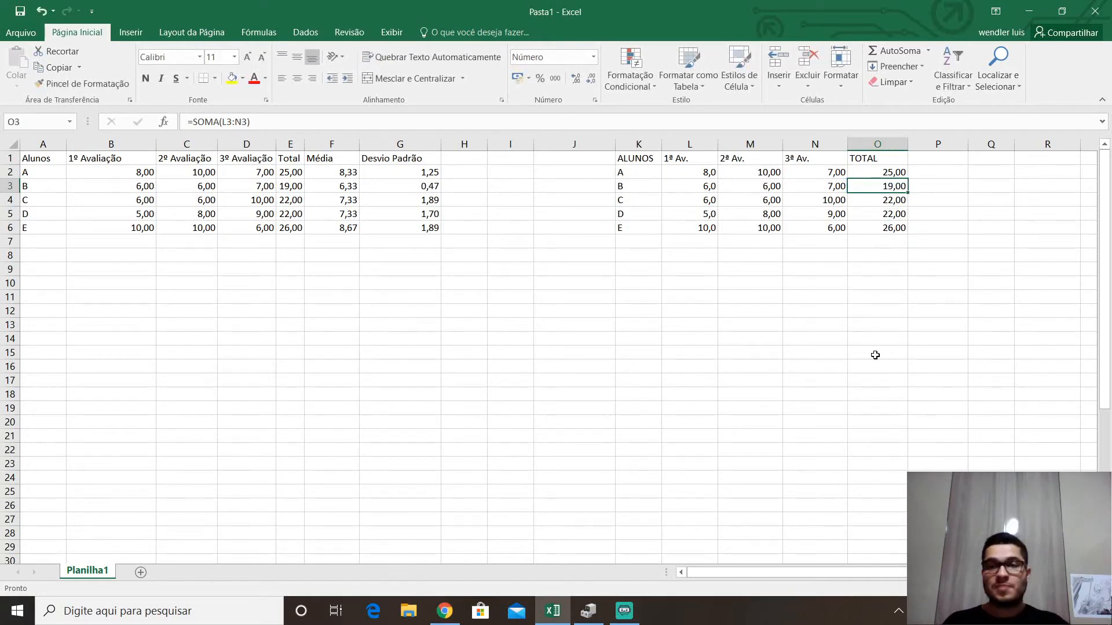
{"action": "left_click", "coordinate": [893, 229]}
{"action": "double_click", "coordinate": [893, 229]}
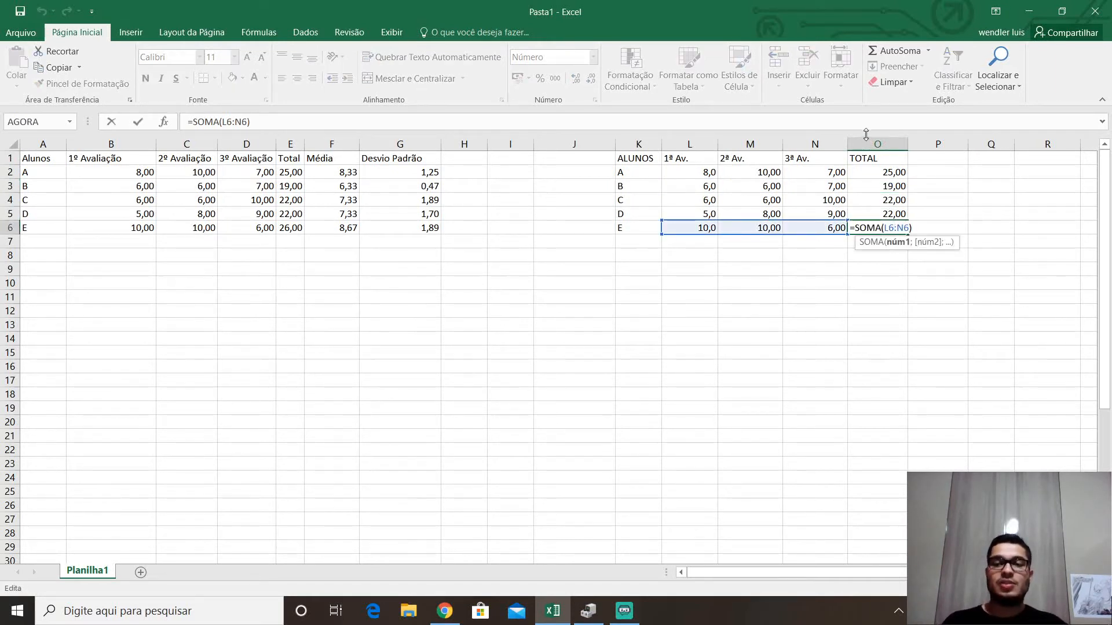
{"action": "left_click", "coordinate": [683, 336]}
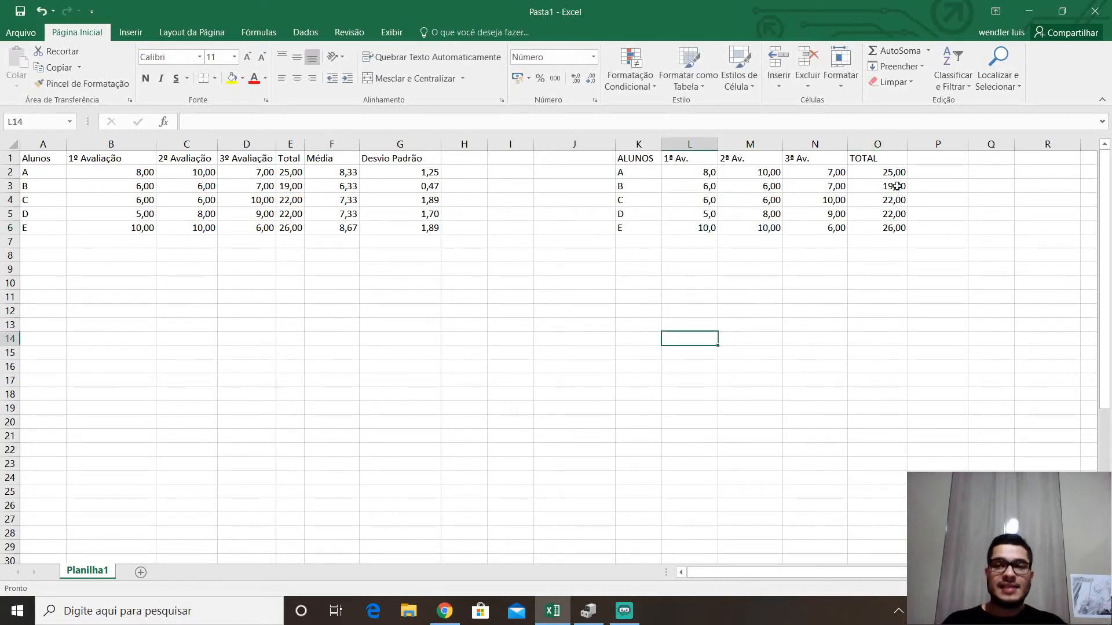
{"action": "left_click", "coordinate": [893, 173]}
{"action": "left_click", "coordinate": [553, 324]}
{"action": "left_click_drag", "start_coordinate": [550, 300], "coordinate": [546, 516]}
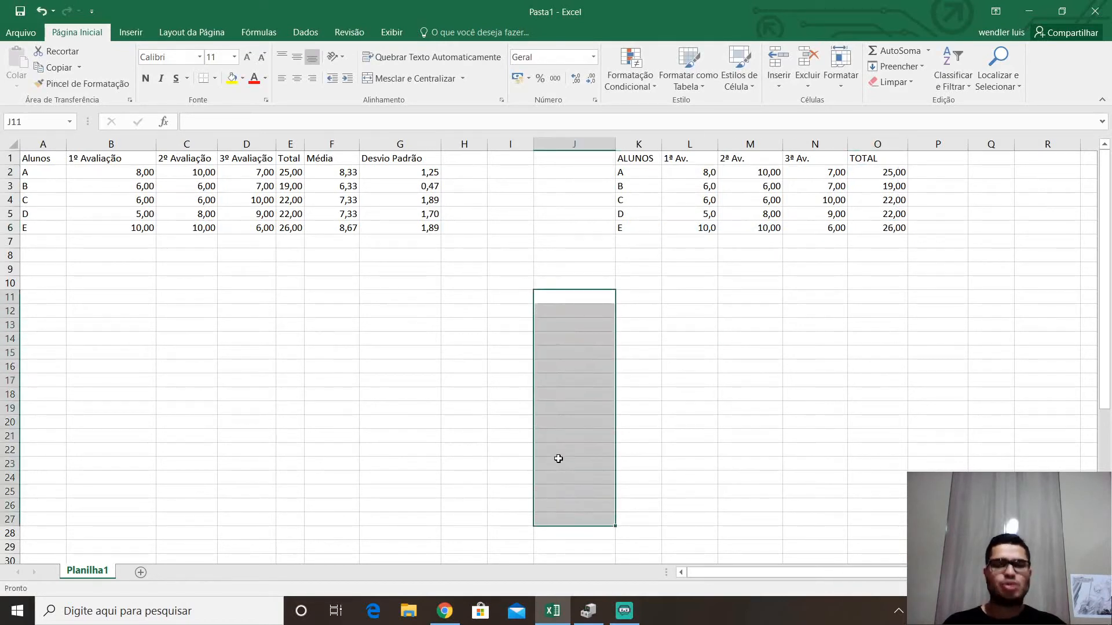
{"action": "left_click", "coordinate": [731, 294]}
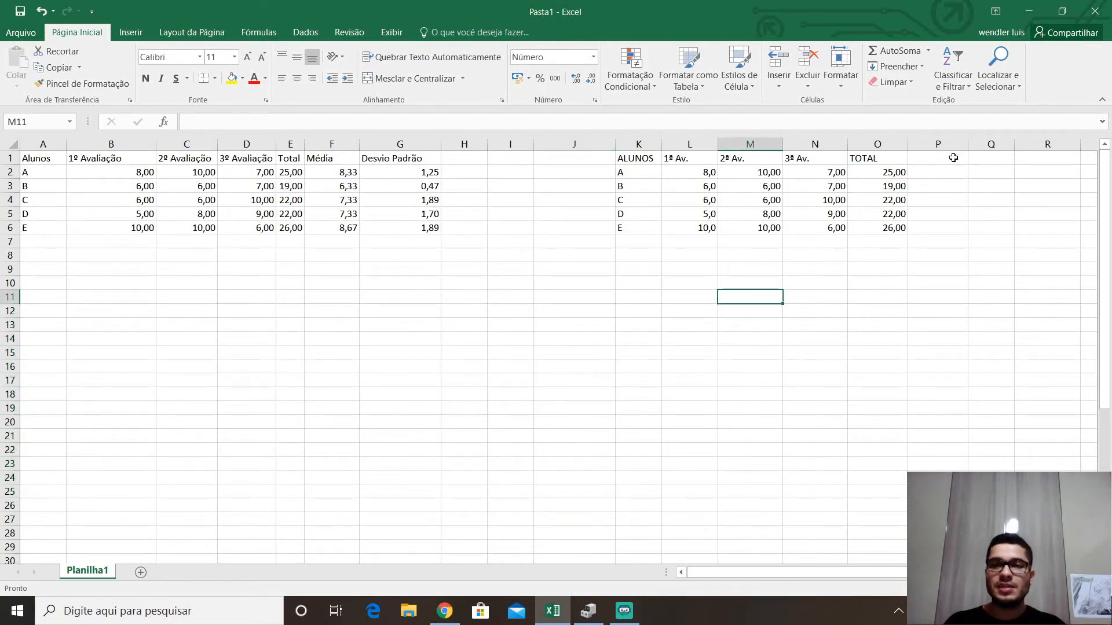
Add the header MÉDIA in P1, beside the TOTAL column.
{"action": "left_click", "coordinate": [932, 156]}
{"action": "type", "text": "MÉDIA"}
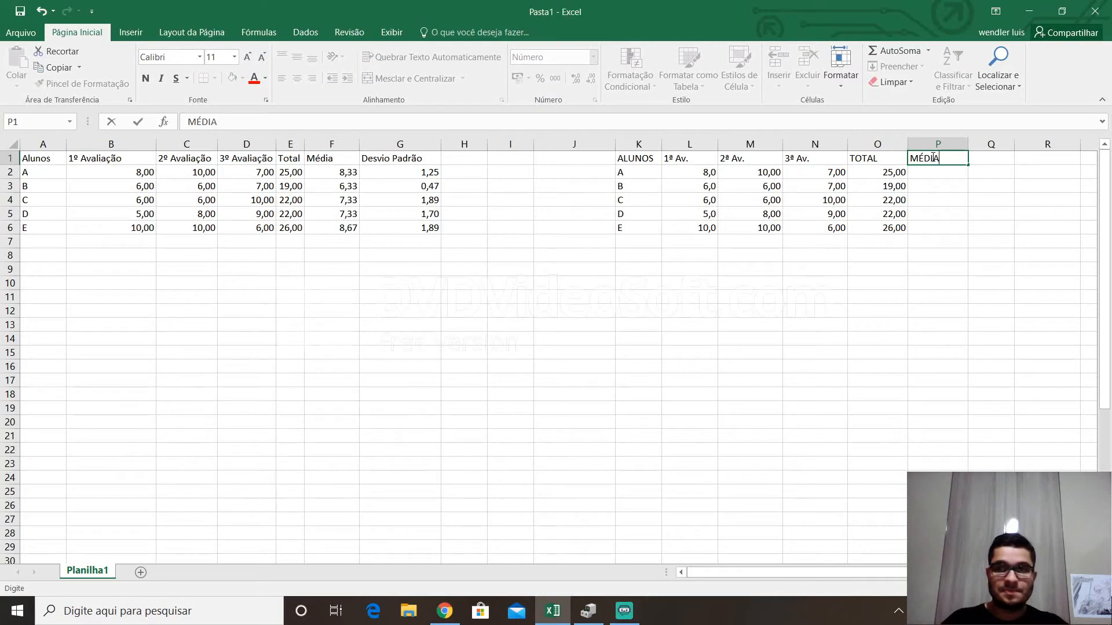
{"action": "key", "text": "Return"}
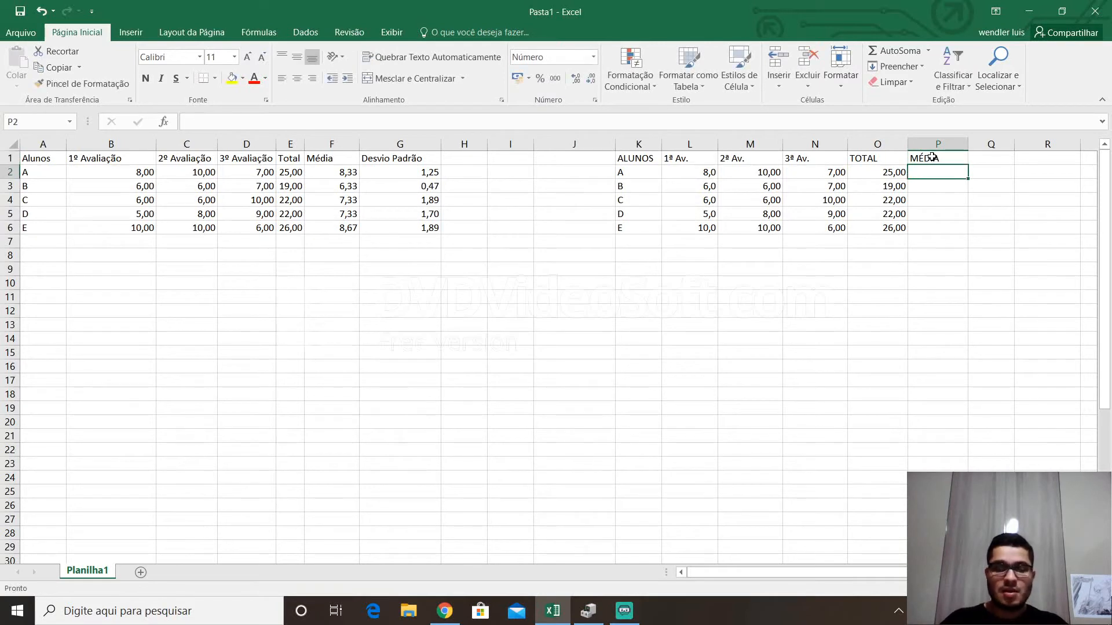
Enter =MEDIA(L2:N2) in P2 to average student A's three assessment grades.
{"action": "type", "text": "=MEDIA"}
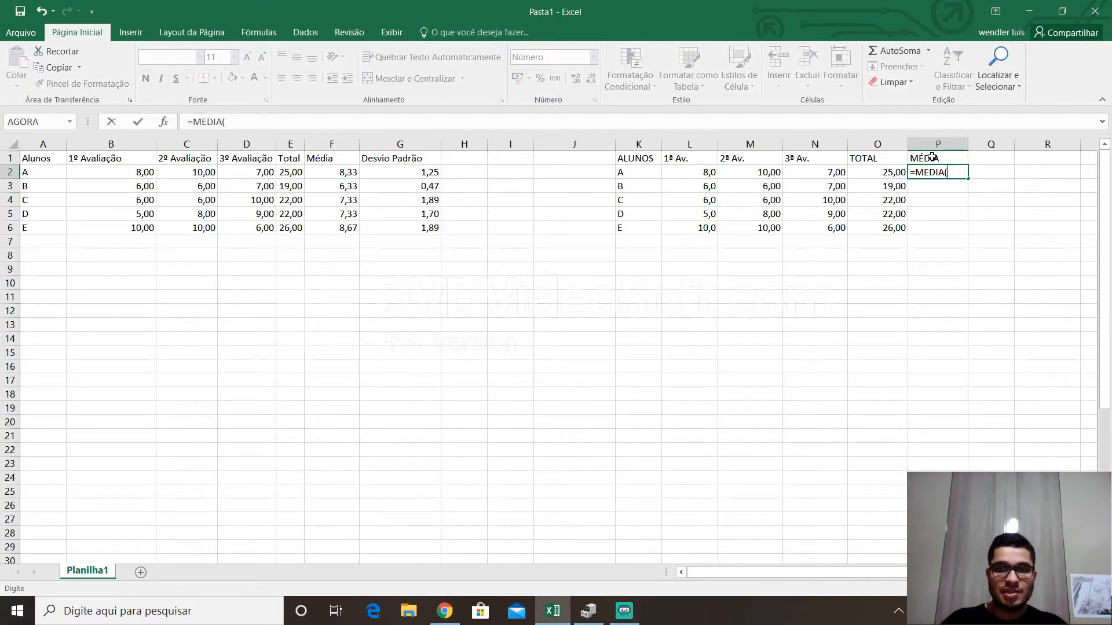
{"action": "type", "text": "(L2:"}
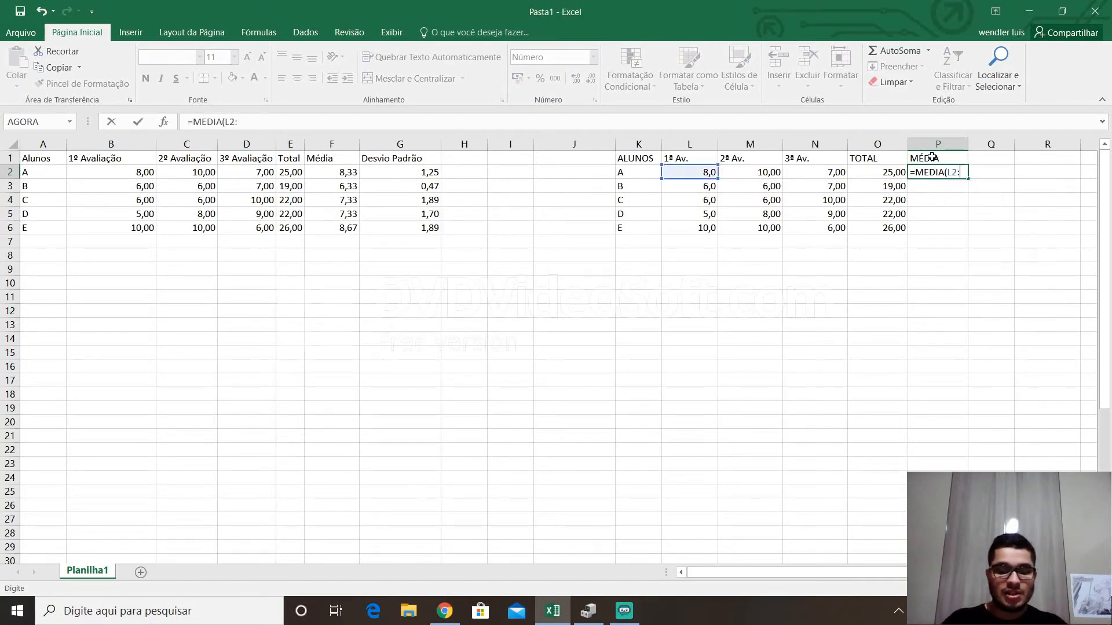
{"action": "type", "text": "N2"}
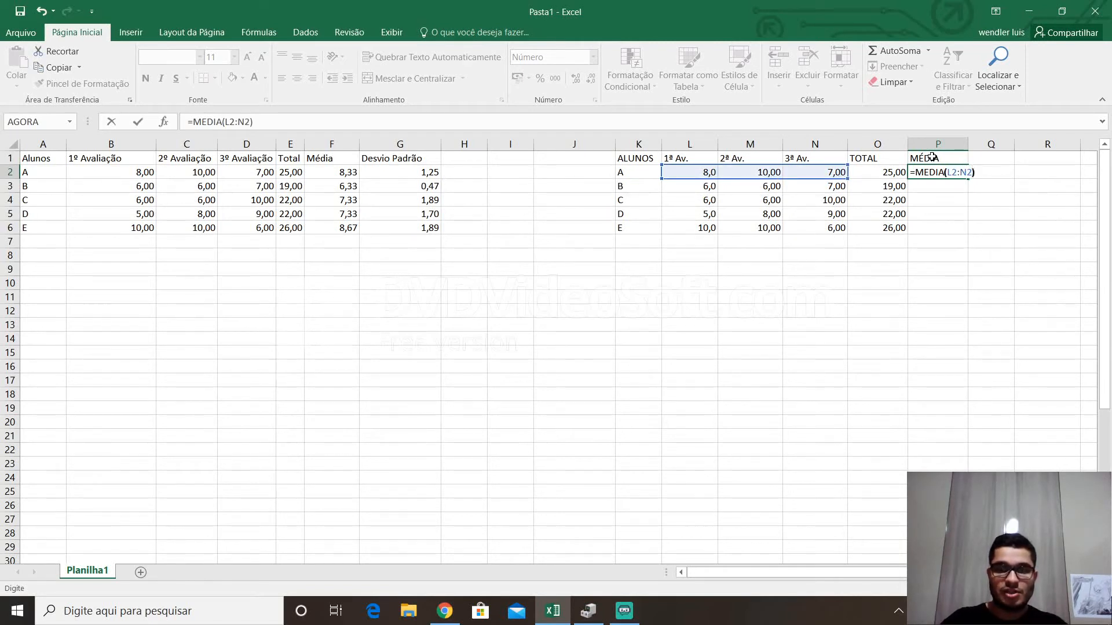
{"action": "key", "text": "Return"}
Fill the average formula from P2 down through P6 for students B to E and compare with the original table.
{"action": "left_click", "coordinate": [957, 172]}
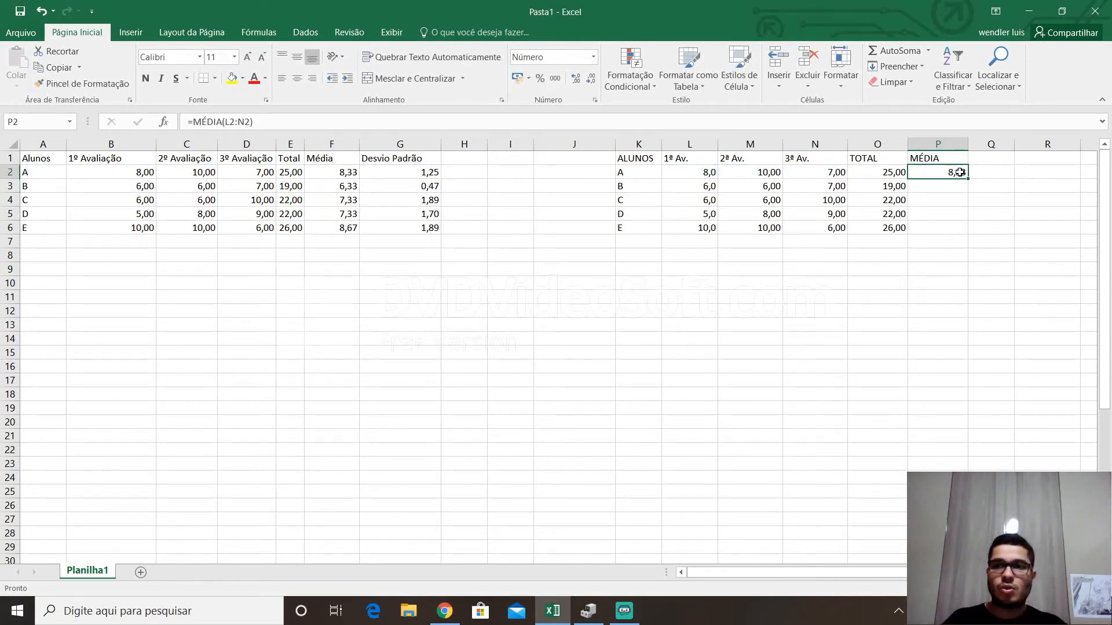
{"action": "left_click_drag", "start_coordinate": [967, 178], "coordinate": [968, 231]}
{"action": "left_click", "coordinate": [870, 202]}
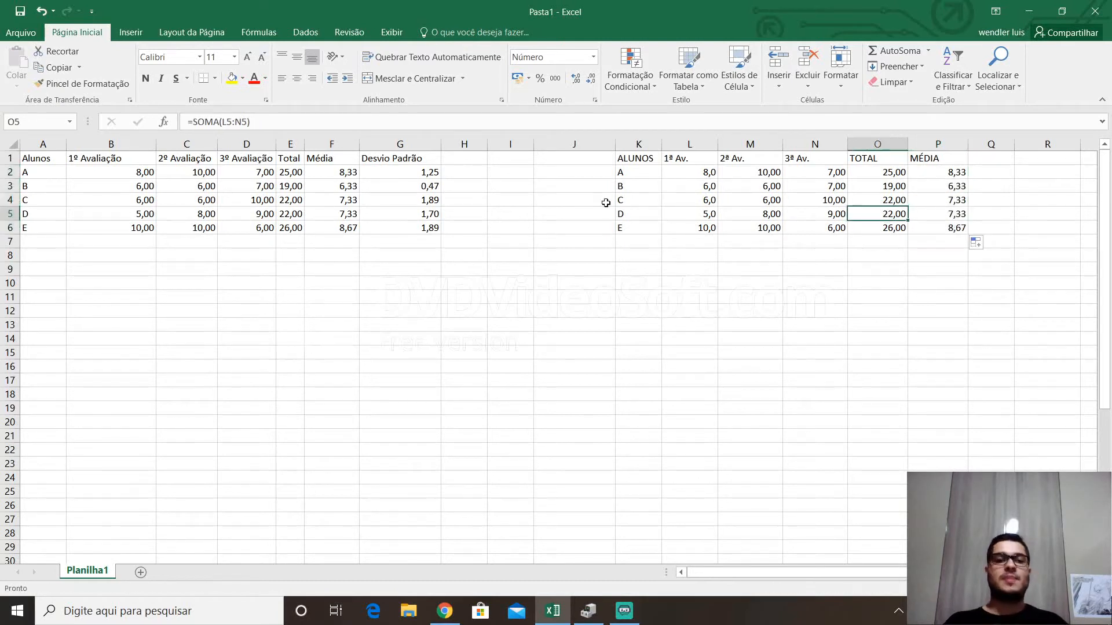
{"action": "left_click", "coordinate": [278, 200]}
{"action": "left_click", "coordinate": [786, 175]}
{"action": "left_click", "coordinate": [258, 225]}
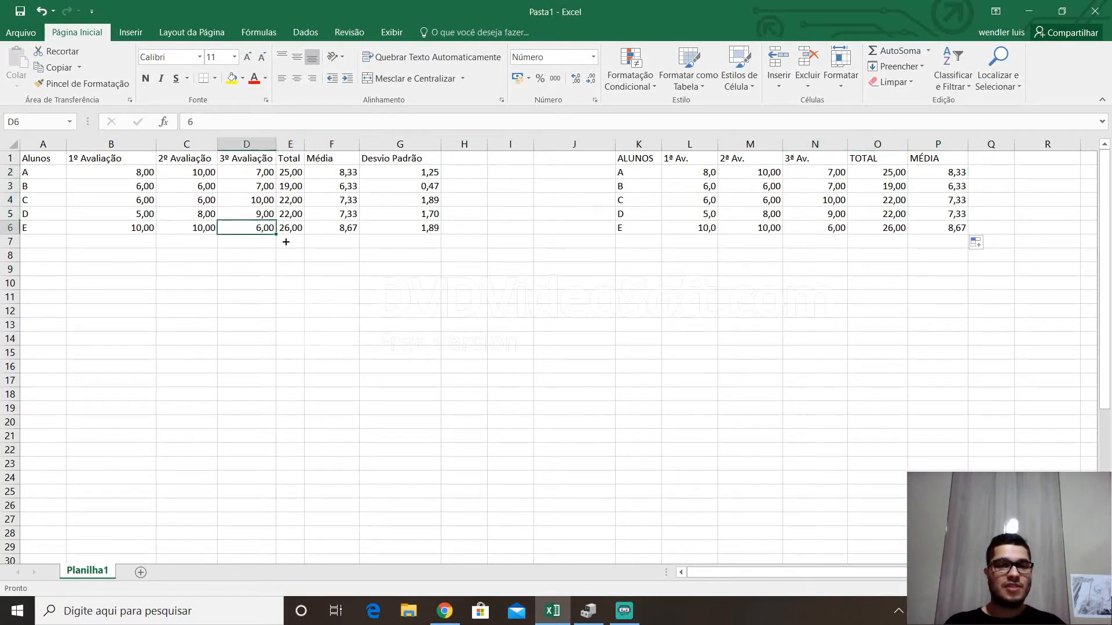
Add the header DESVIO PADRÃO in Q1 and widen column Q to fit it.
{"action": "left_click", "coordinate": [986, 162]}
{"action": "type", "text": "DE"}
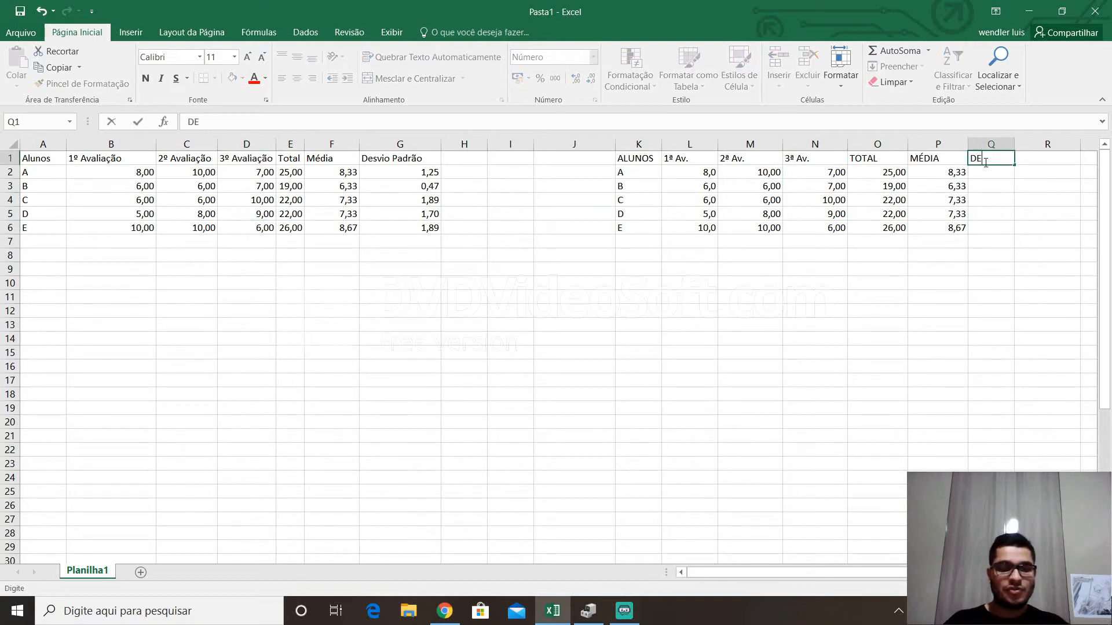
{"action": "type", "text": "SVIO PADR"}
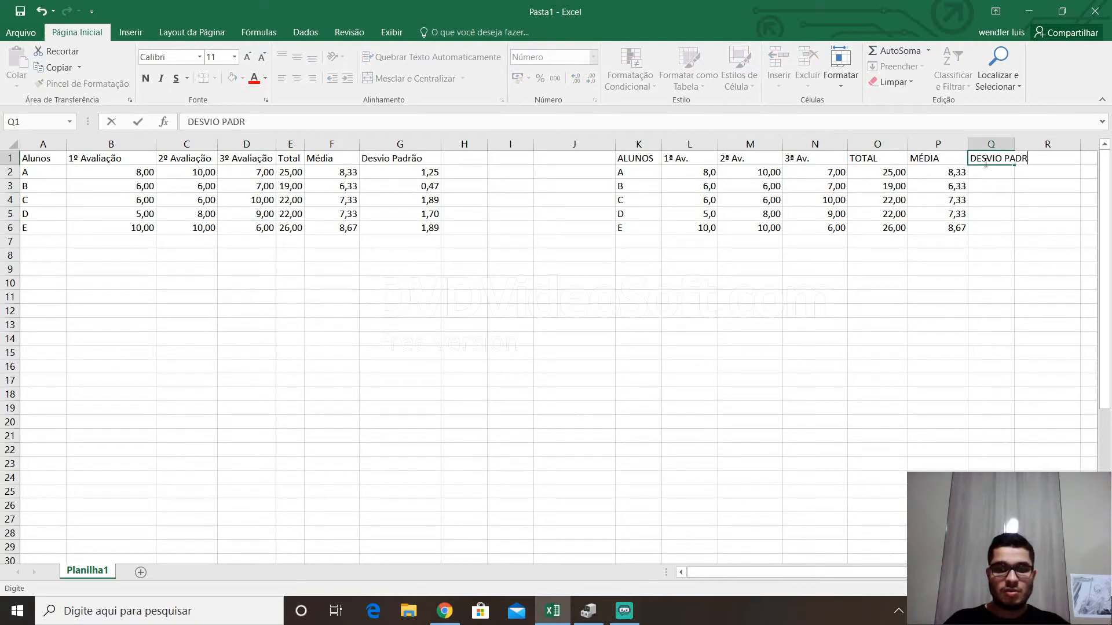
{"action": "type", "text": "ÃO"}
{"action": "left_click", "coordinate": [1031, 295]}
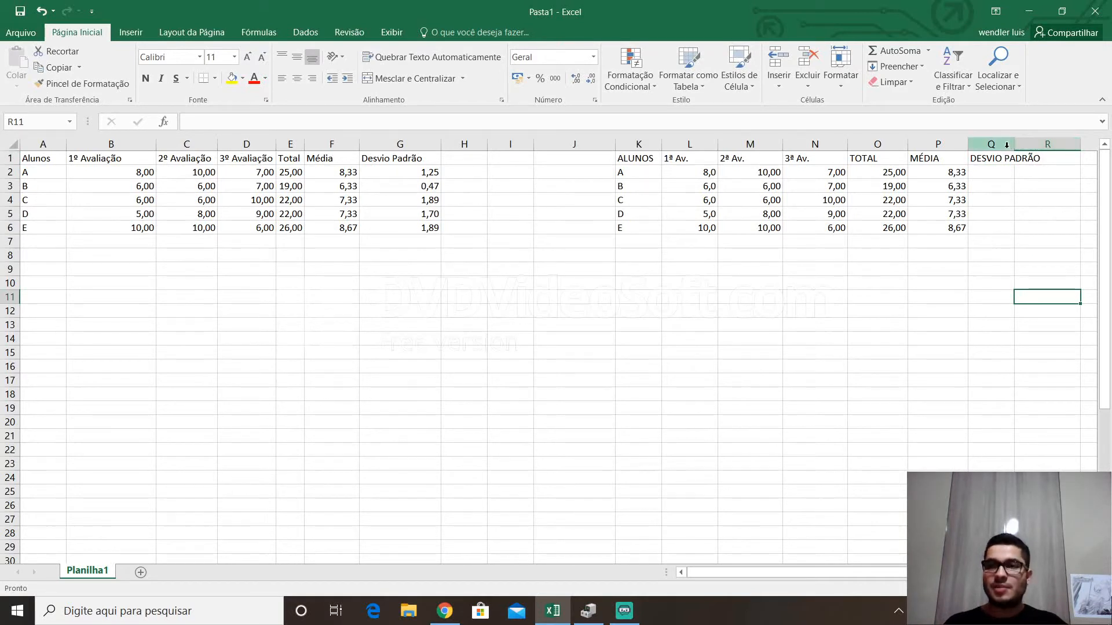
{"action": "left_click_drag", "start_coordinate": [1014, 144], "coordinate": [1044, 144]}
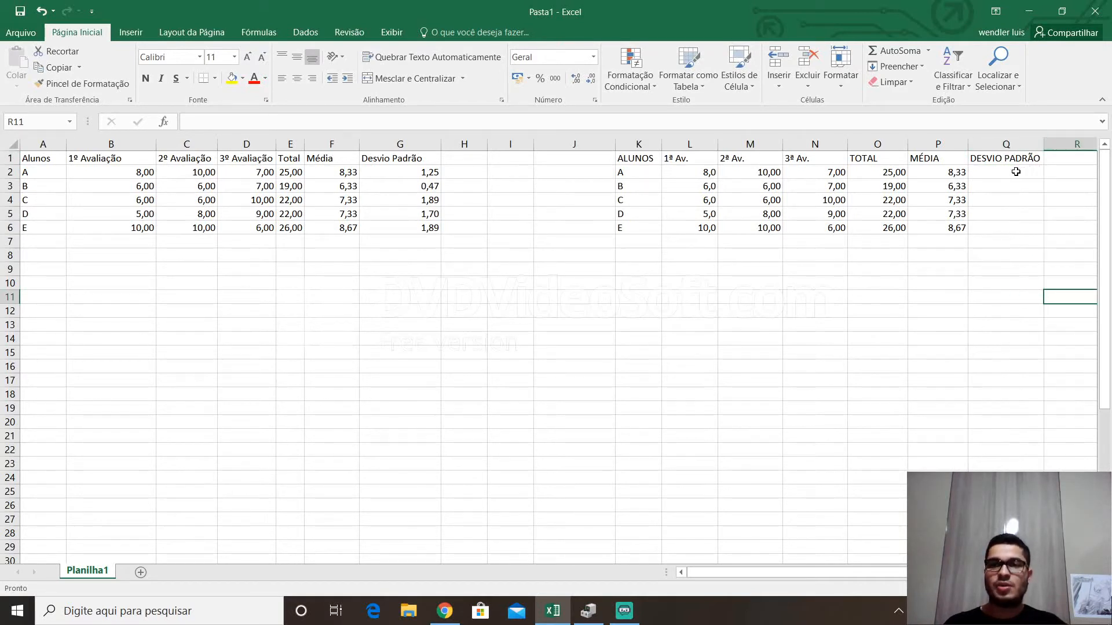
Enter =DESVPAD.P(L2:N2) in Q2 to calculate the population standard deviation of student A's three grades.
{"action": "left_click", "coordinate": [1009, 173]}
{"action": "type", "text": "="}
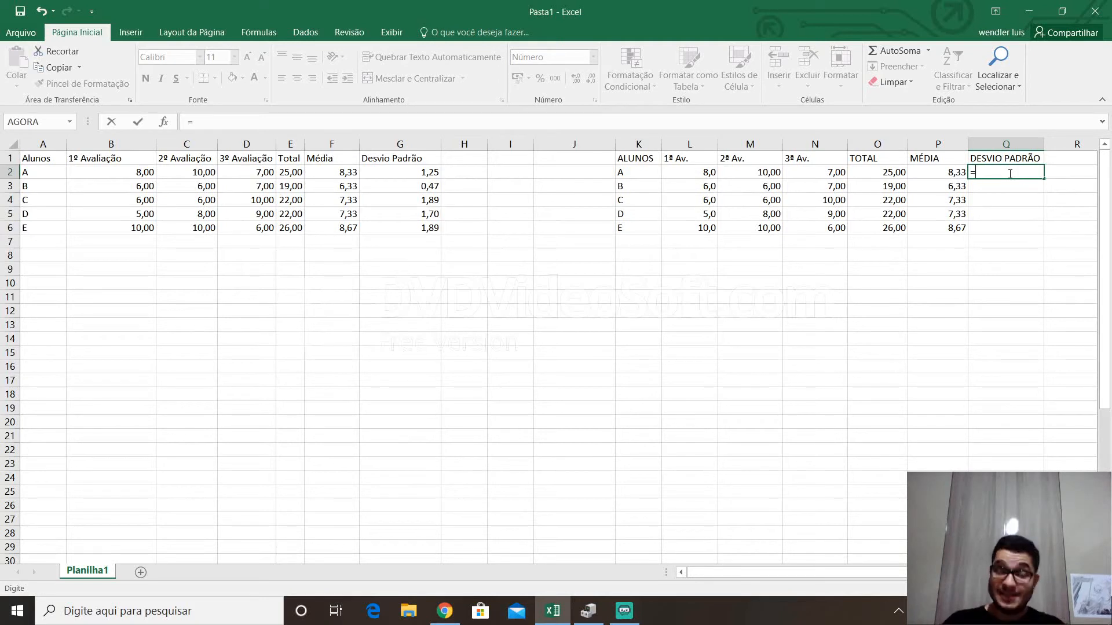
{"action": "type", "text": "DESVP"}
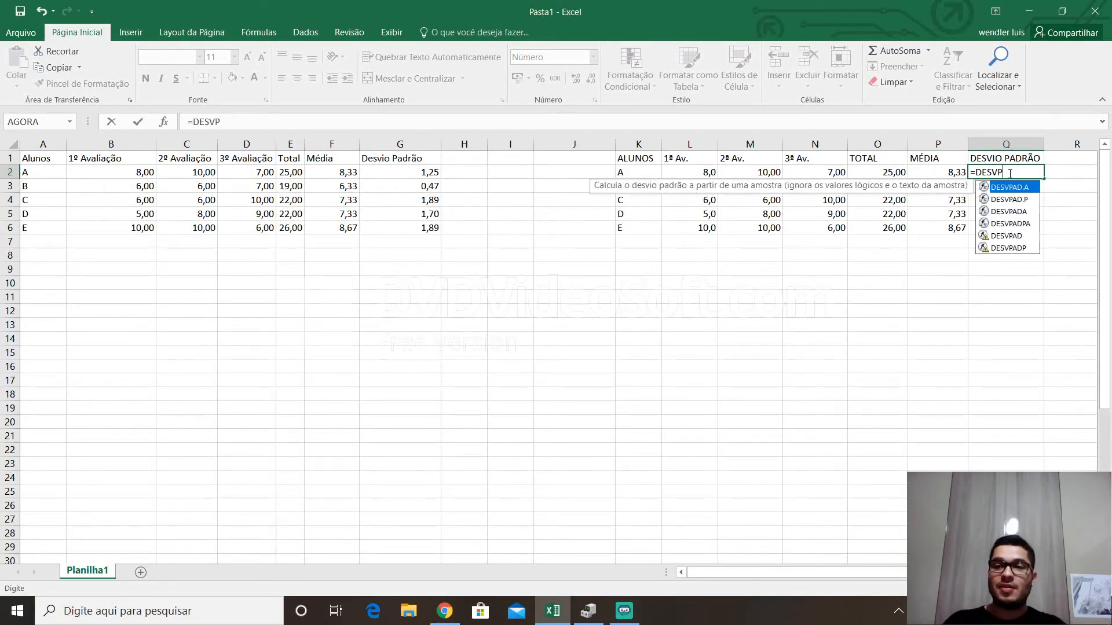
{"action": "type", "text": "AD."}
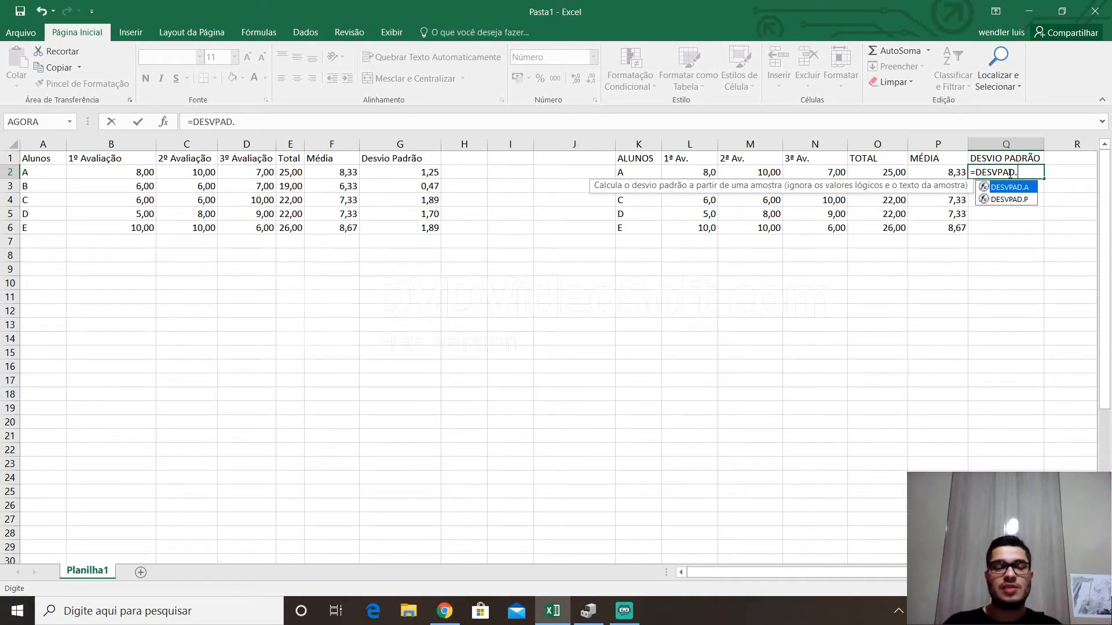
{"action": "key", "text": "Escape"}
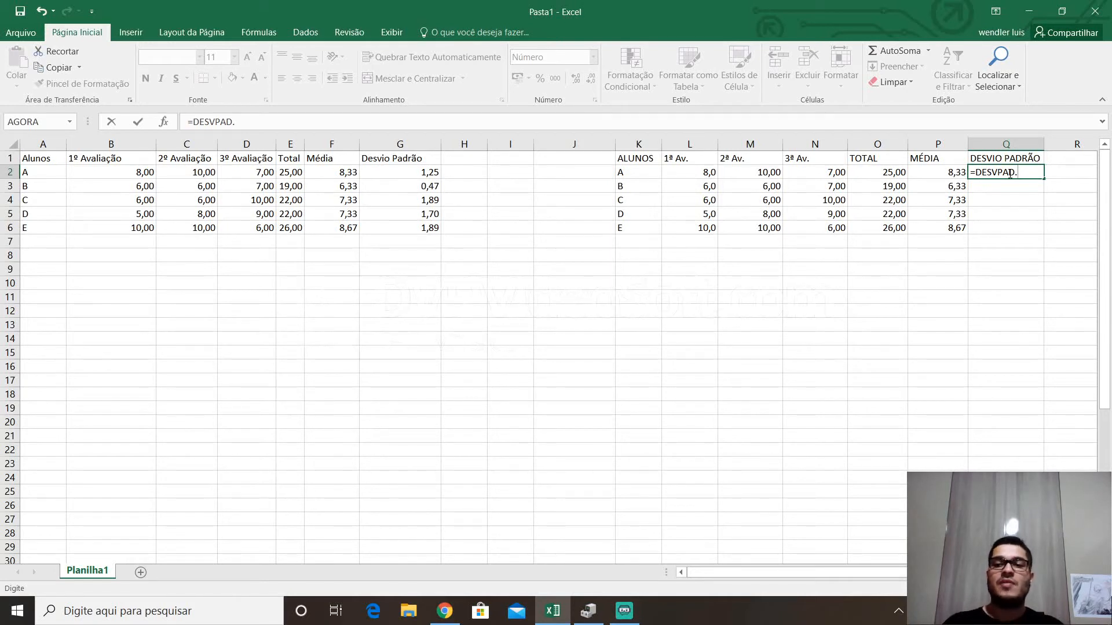
{"action": "type", "text": "A"}
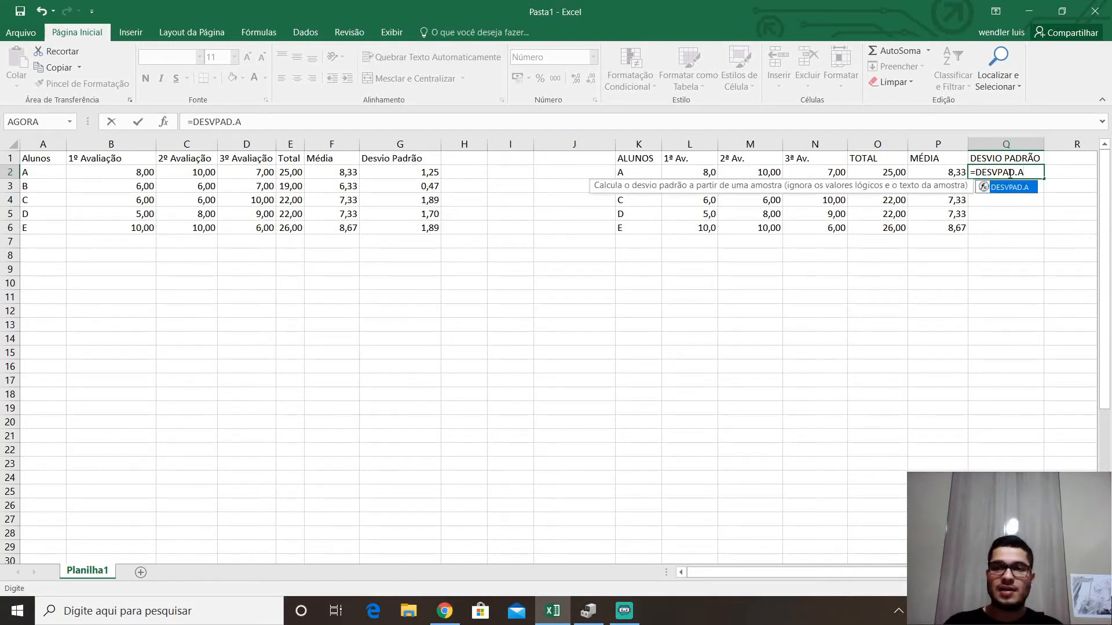
{"action": "key", "text": "BackSpace"}
{"action": "type", "text": "P"}
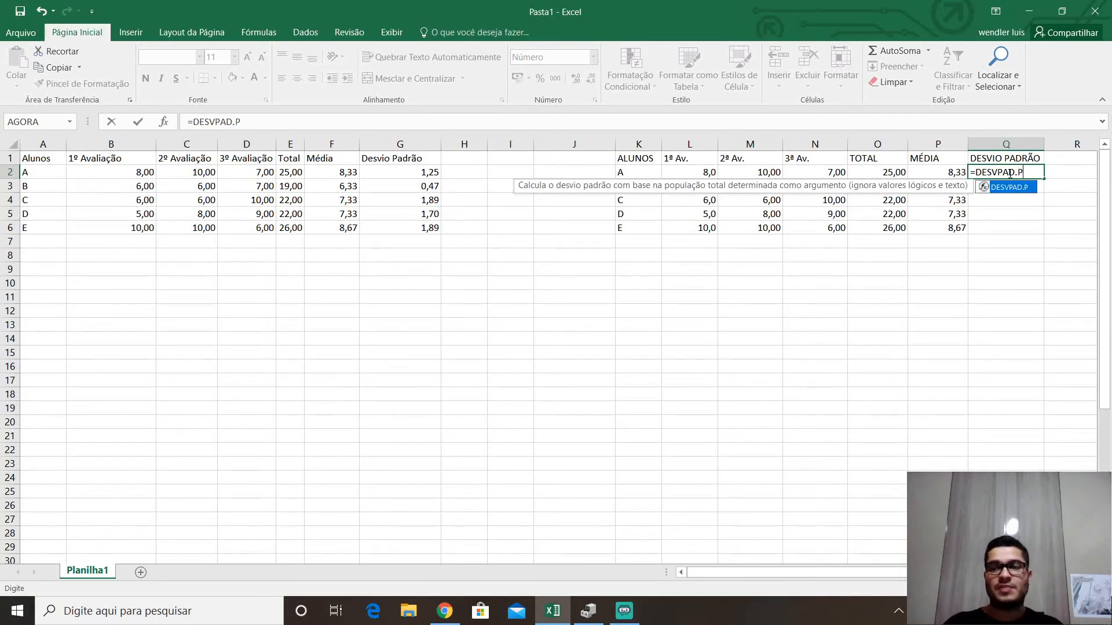
{"action": "type", "text": "("}
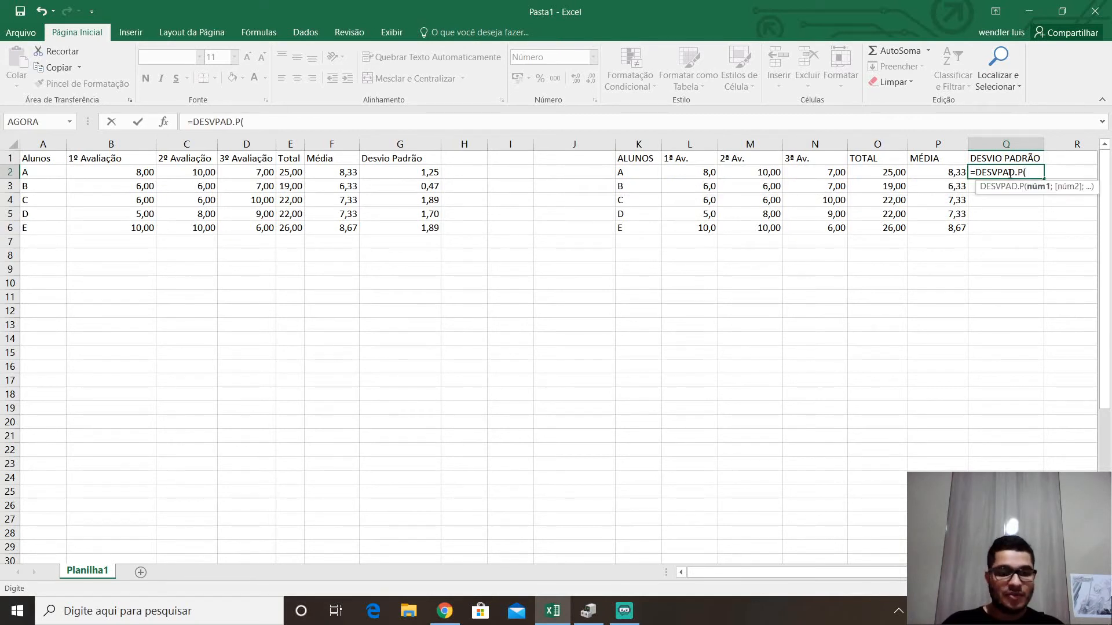
{"action": "type", "text": "L2:"}
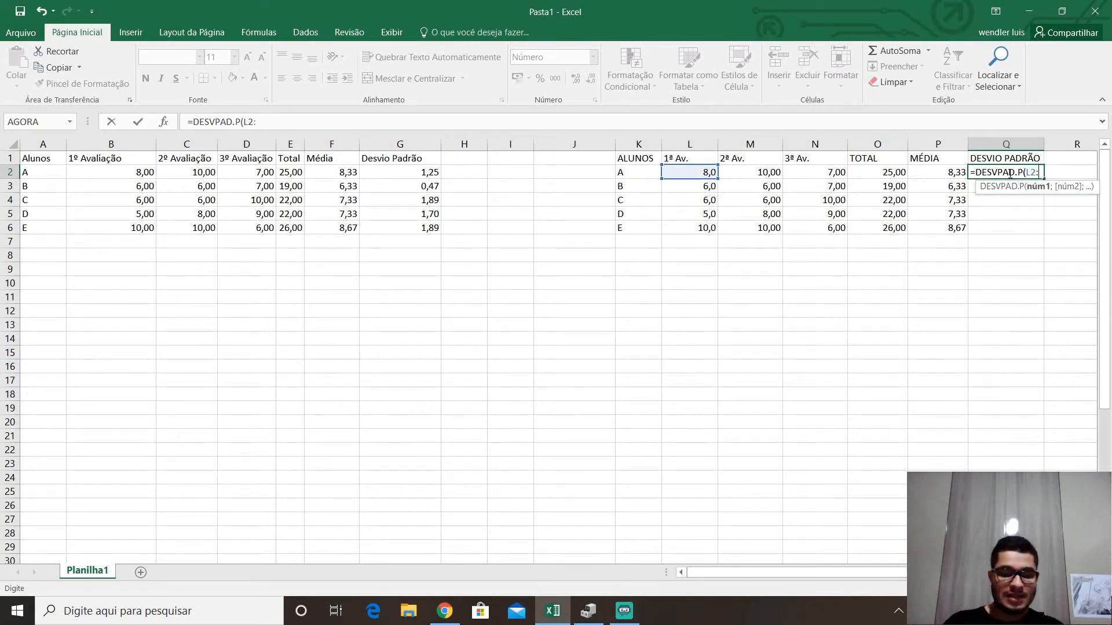
{"action": "type", "text": "N2)"}
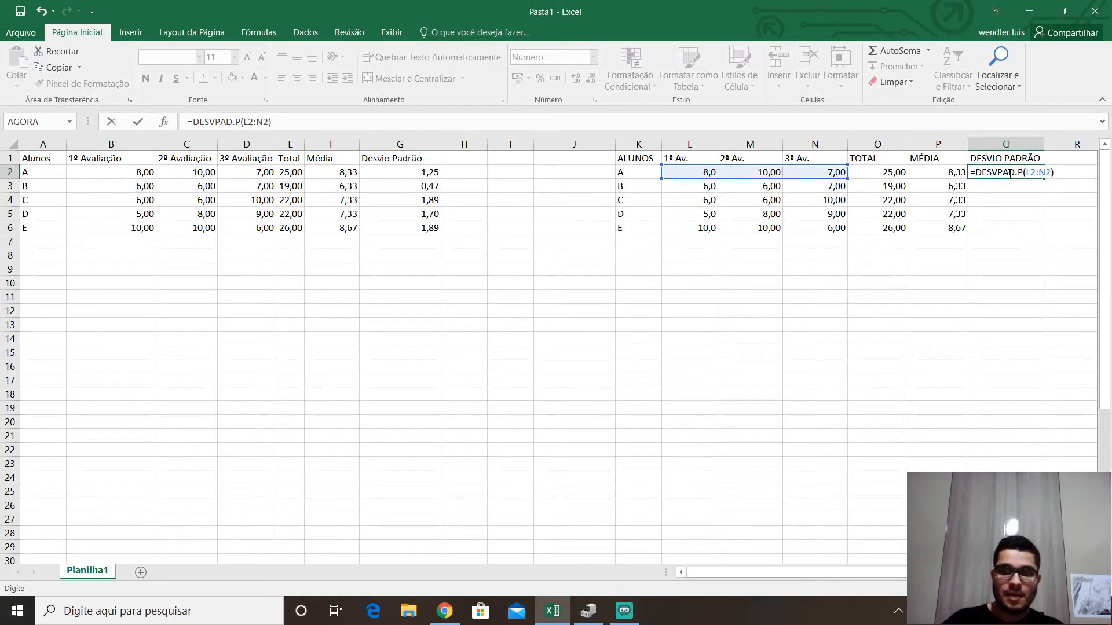
{"action": "key", "text": "Return"}
Fill the DESVPAD.P formula from Q2 down through Q6 and compare with the original Desvio Padrão column.
{"action": "left_click", "coordinate": [1009, 173]}
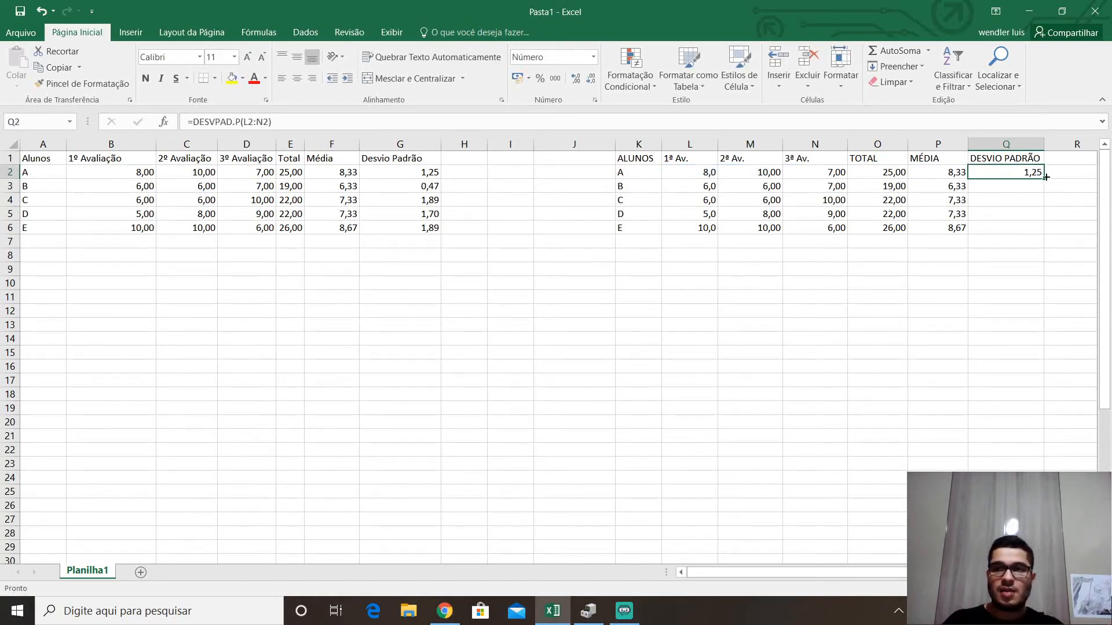
{"action": "left_click_drag", "start_coordinate": [1043, 179], "coordinate": [1042, 230]}
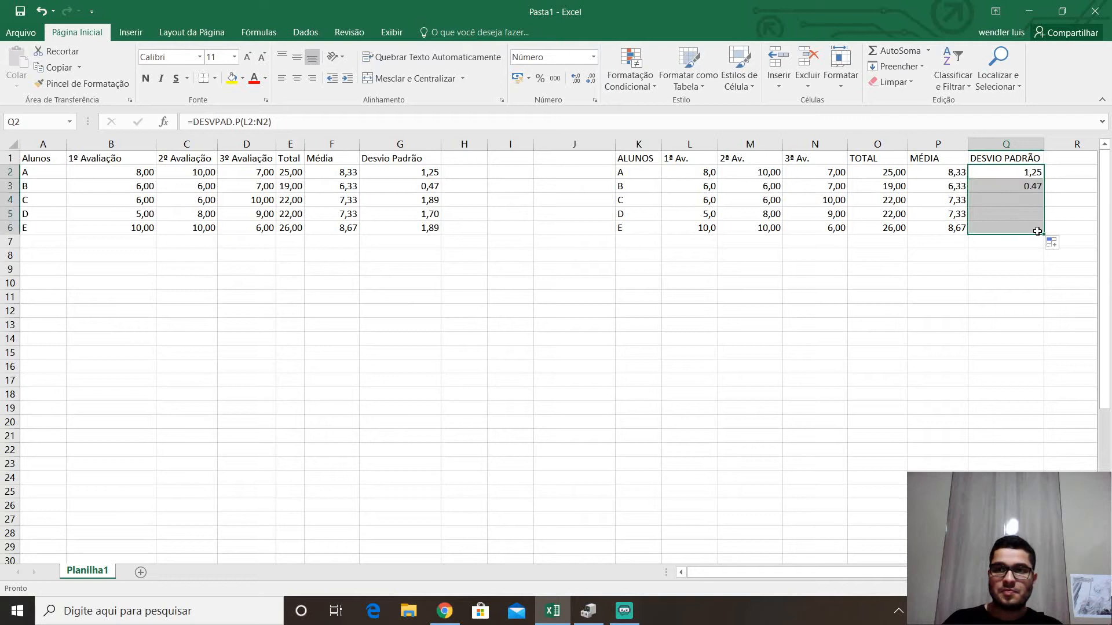
{"action": "left_click", "coordinate": [931, 308]}
{"action": "left_click", "coordinate": [417, 210]}
{"action": "left_click", "coordinate": [1025, 201]}
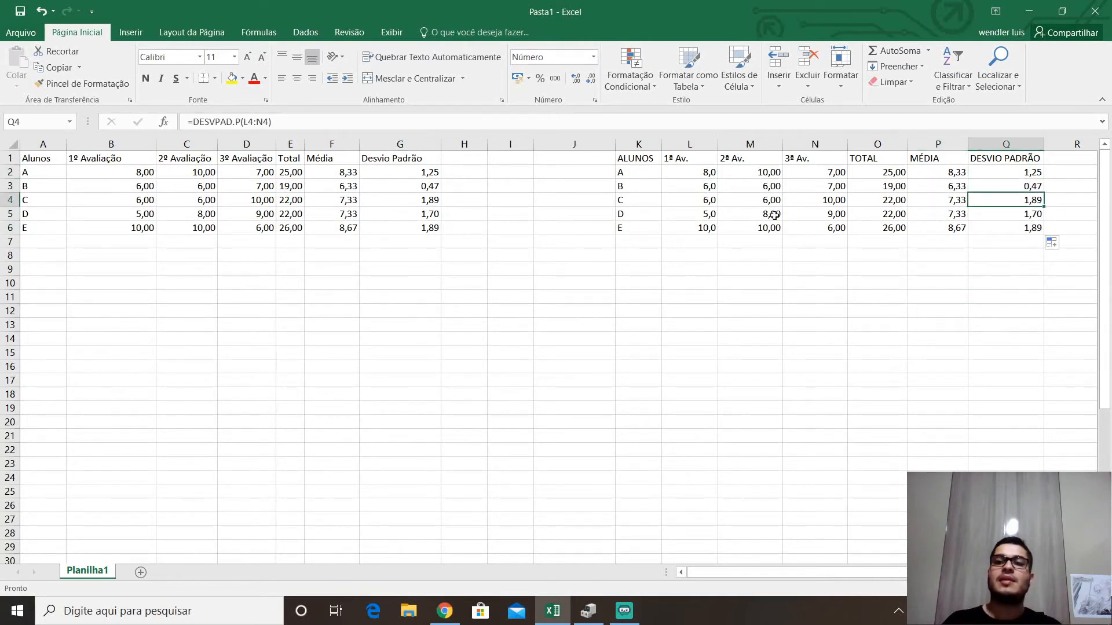
Review the completed grades table in K1:Q6.
{"action": "left_click", "coordinate": [633, 161]}
{"action": "left_click_drag", "start_coordinate": [633, 161], "coordinate": [1036, 229]}
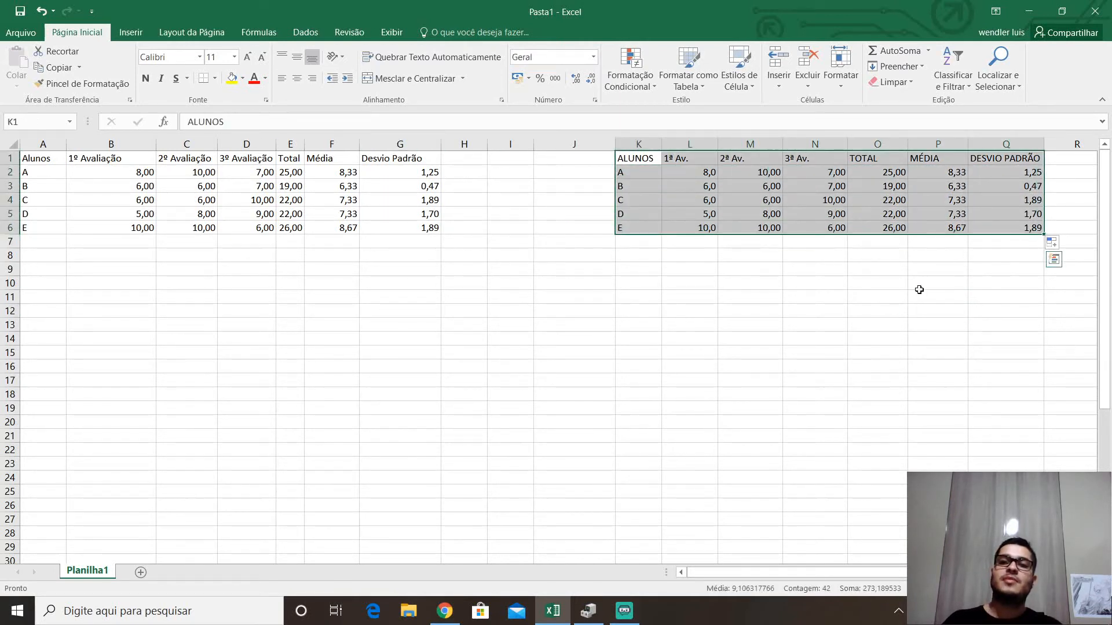
{"action": "left_click", "coordinate": [866, 311]}
Examine the product names, Valor Unitário and Quantidade columns of the reference products table starting at M38.
{"action": "scroll", "coordinate": [589, 313], "scroll_direction": "down", "scroll_amount": 6}
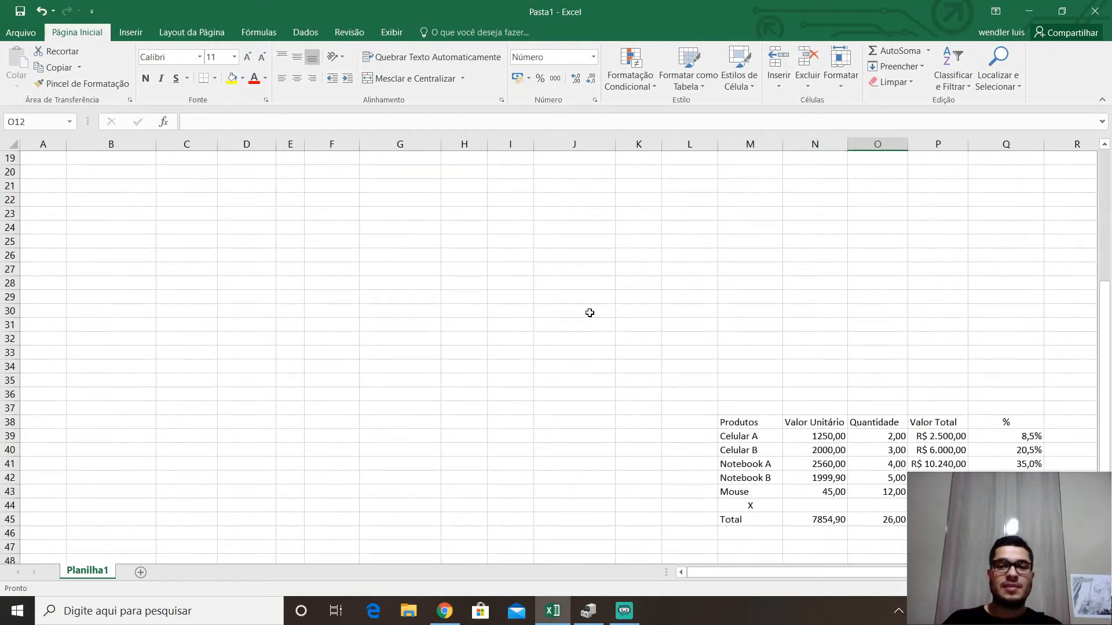
{"action": "scroll", "coordinate": [590, 313], "scroll_direction": "down", "scroll_amount": 1}
{"action": "left_click_drag", "start_coordinate": [701, 574], "coordinate": [771, 572]}
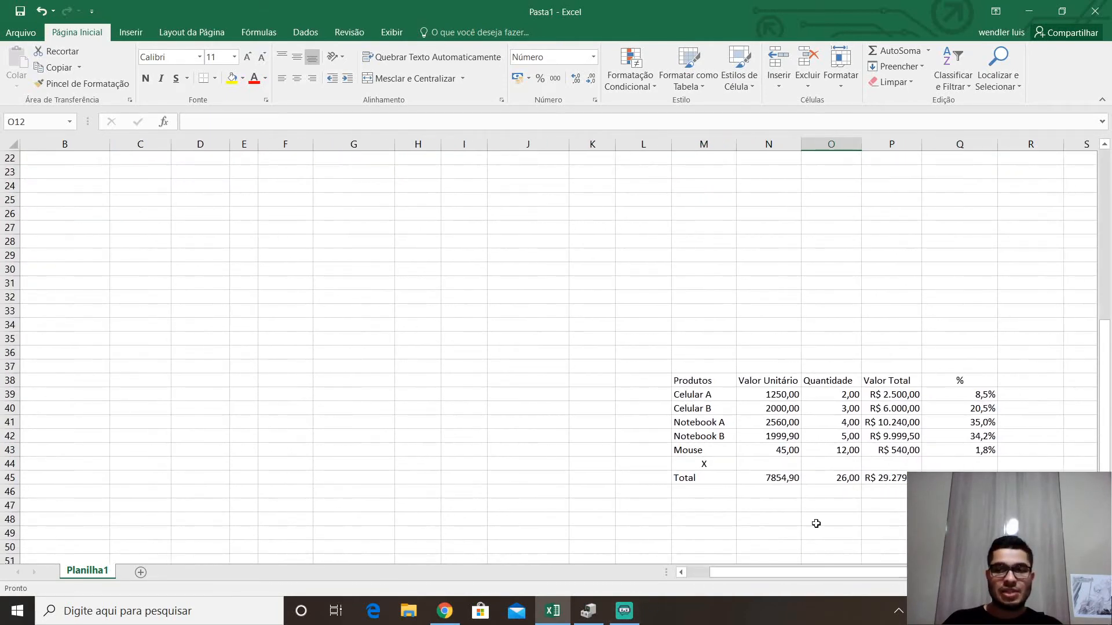
{"action": "scroll", "coordinate": [770, 427], "scroll_direction": "down", "scroll_amount": 1}
{"action": "left_click", "coordinate": [714, 339]}
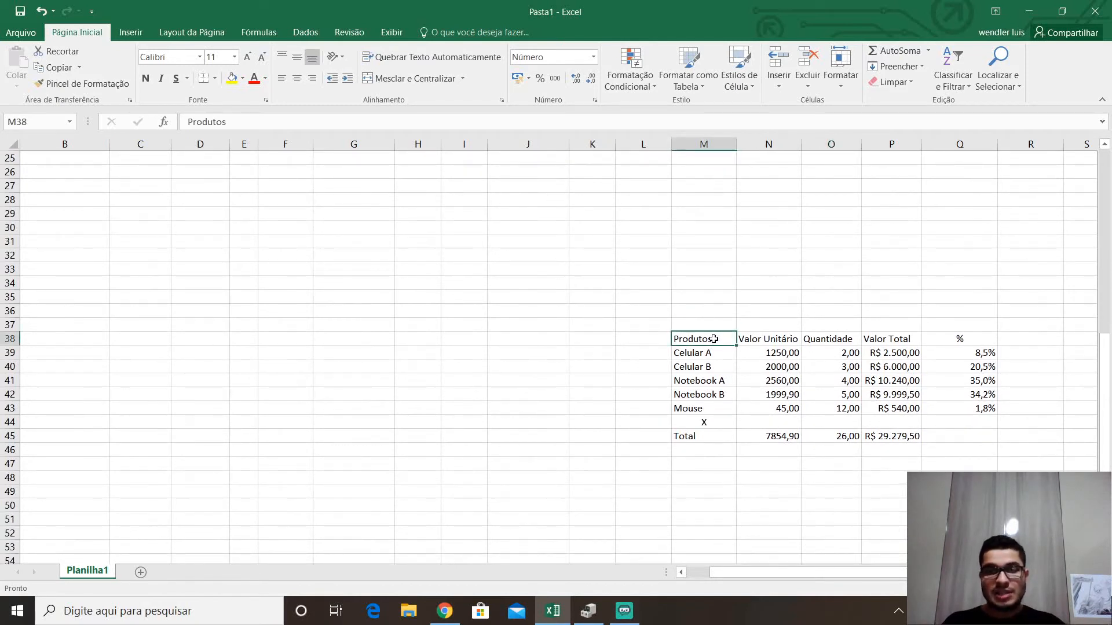
{"action": "left_click", "coordinate": [718, 352]}
{"action": "key", "text": "Down"}
{"action": "key", "text": "Down"}
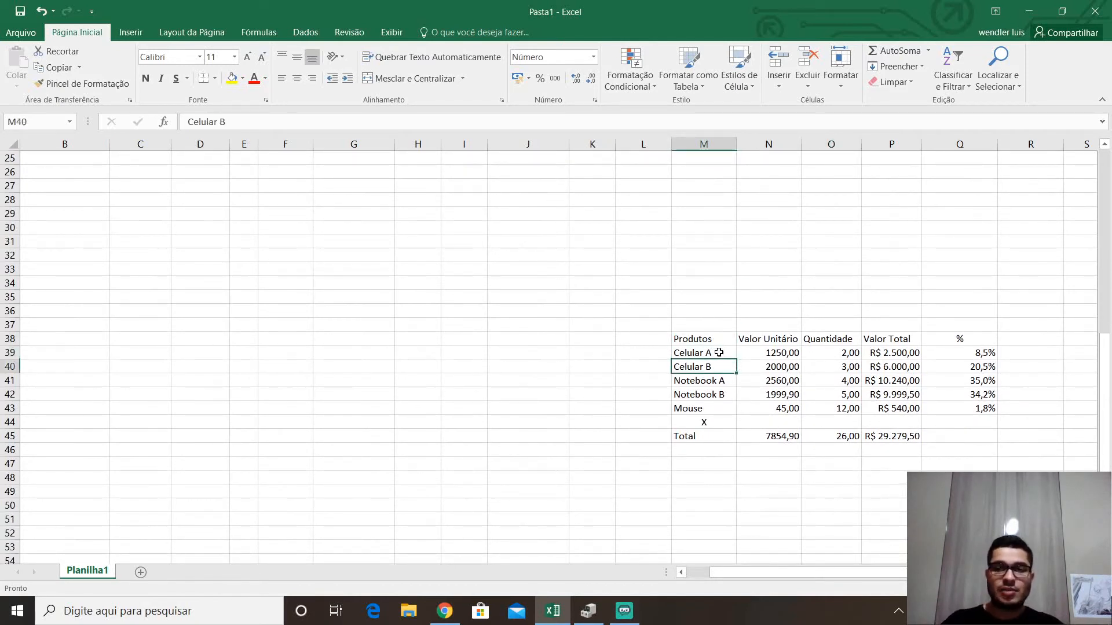
{"action": "key", "text": "Down"}
{"action": "key", "text": "Down"}
{"action": "key", "text": "Down"}
{"action": "key", "text": "Down"}
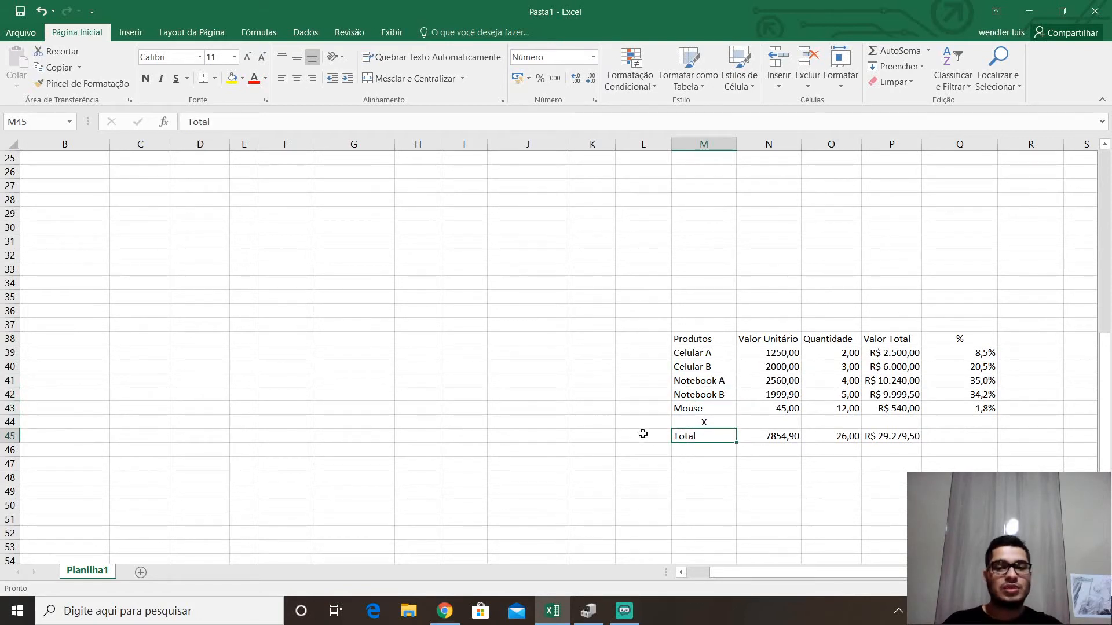
{"action": "left_click", "coordinate": [774, 339]}
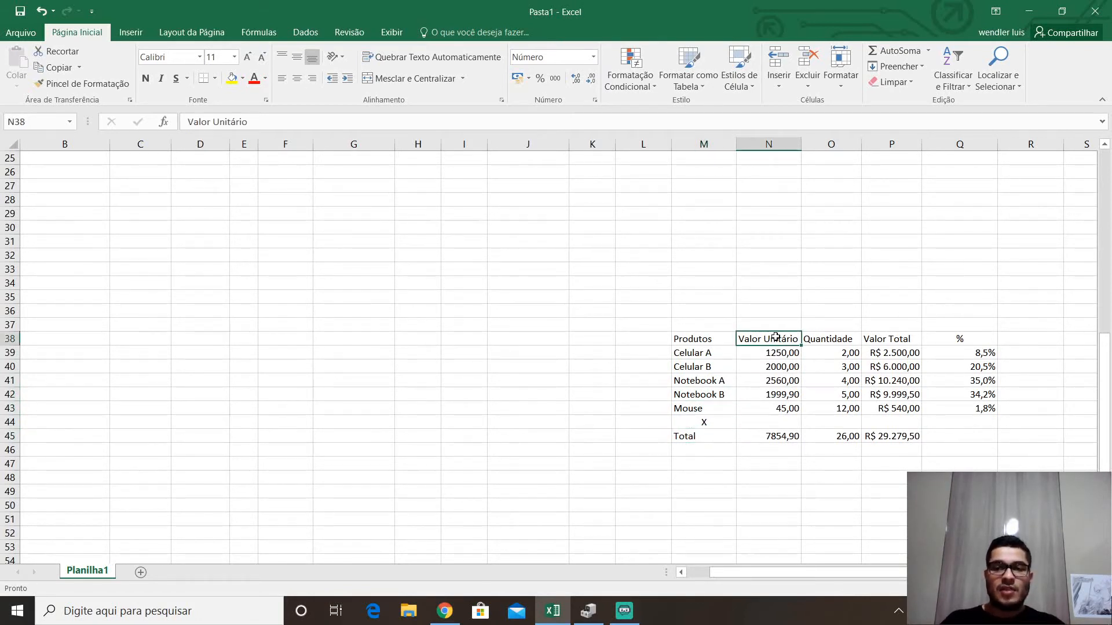
{"action": "left_click", "coordinate": [829, 339]}
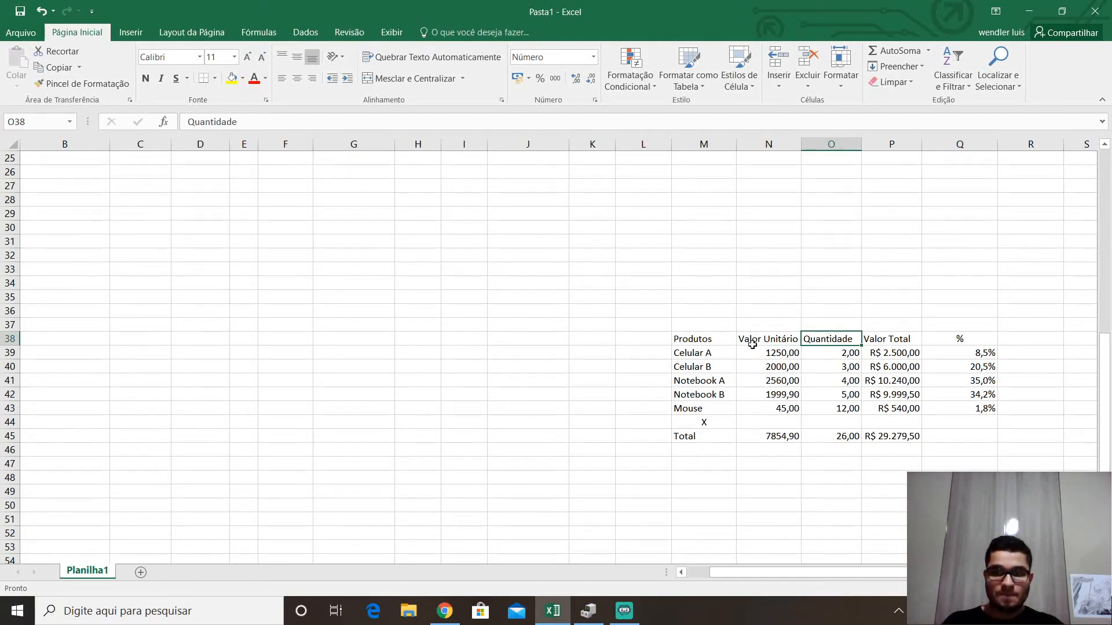
{"action": "left_click_drag", "start_coordinate": [714, 338], "coordinate": [827, 410]}
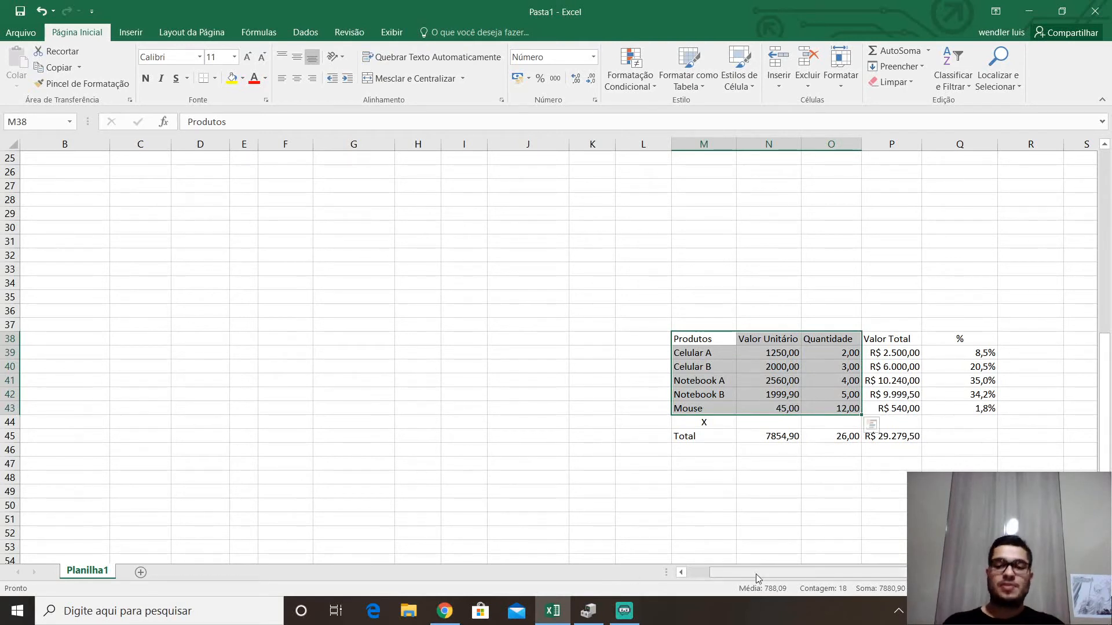
Examine how the Valor Total column P39:P43 multiplies each product's unit value by its quantity.
{"action": "left_click", "coordinate": [879, 336]}
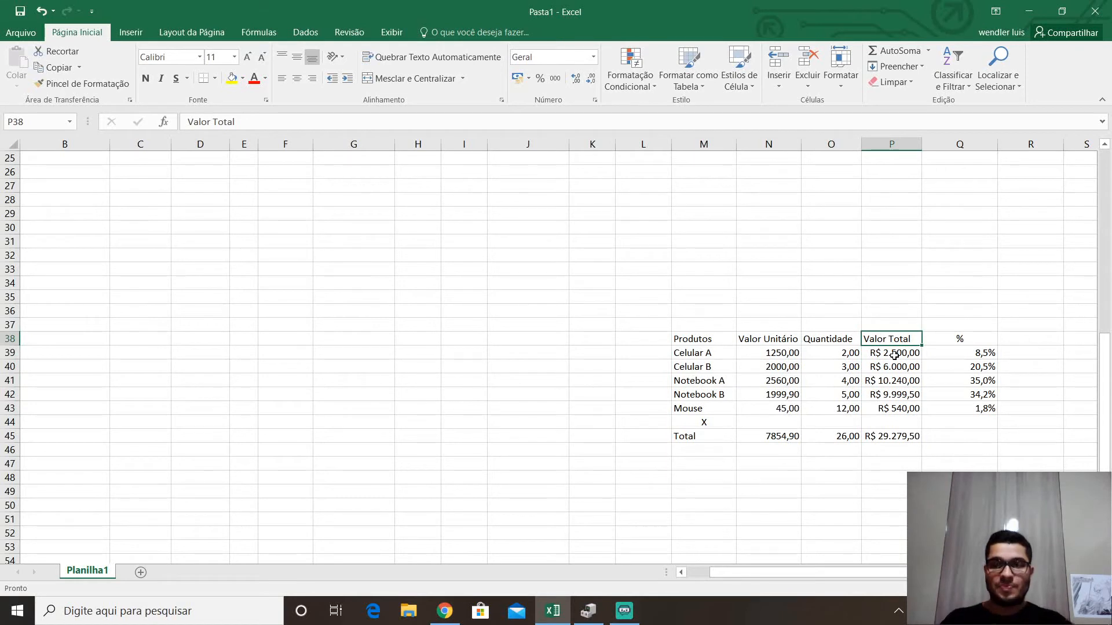
{"action": "key", "text": "Down"}
{"action": "key", "text": "Down"}
{"action": "key", "text": "Down"}
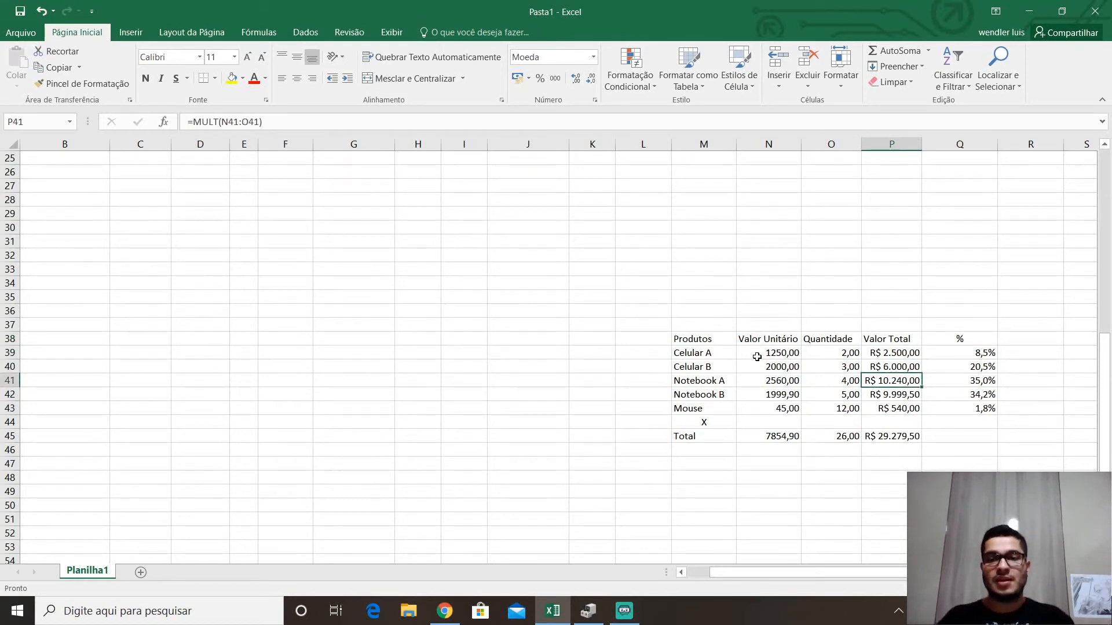
{"action": "left_click", "coordinate": [774, 353]}
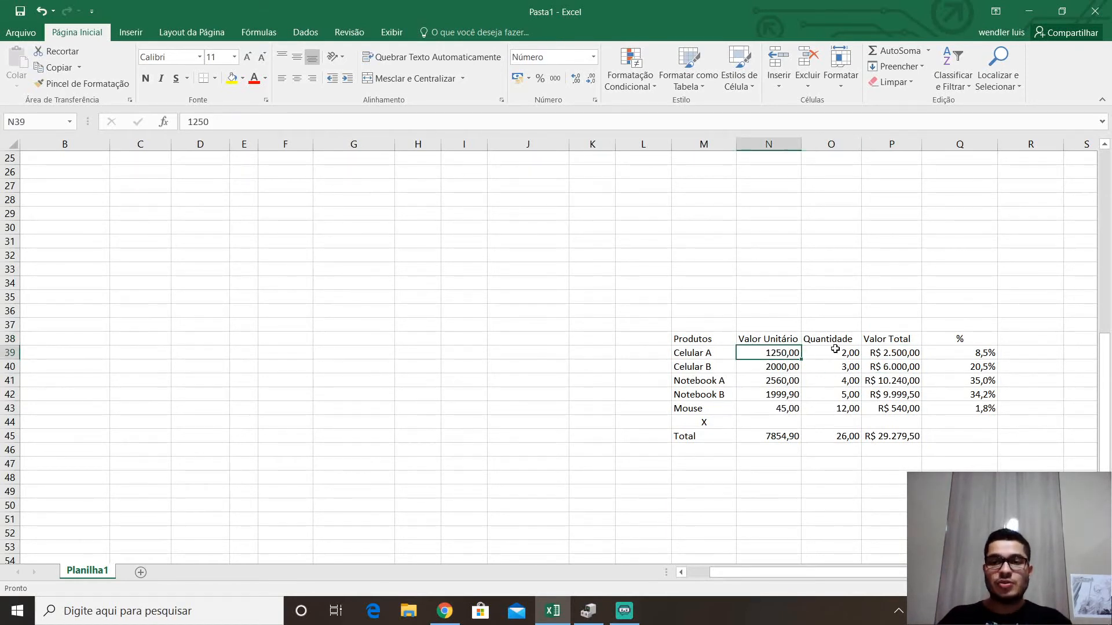
{"action": "left_click", "coordinate": [842, 352]}
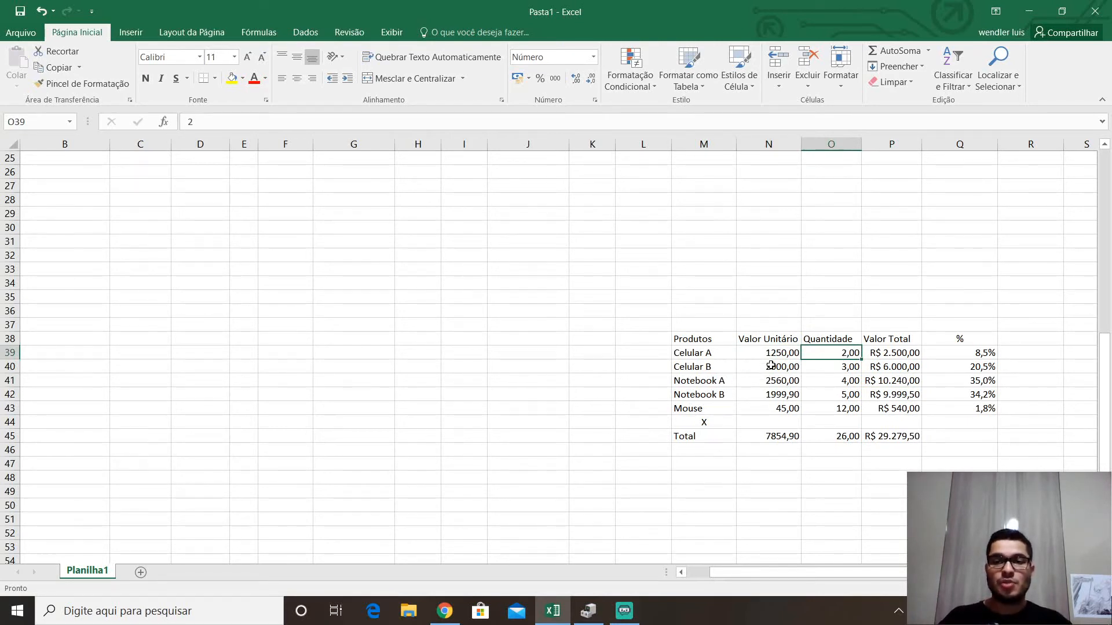
{"action": "left_click", "coordinate": [833, 368]}
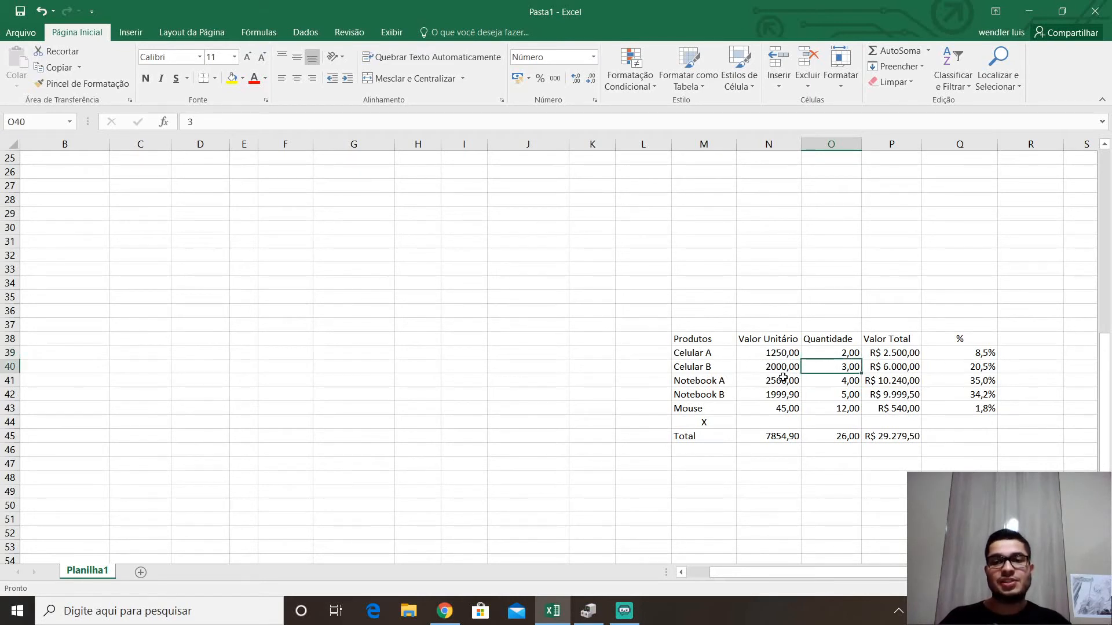
{"action": "left_click", "coordinate": [893, 369]}
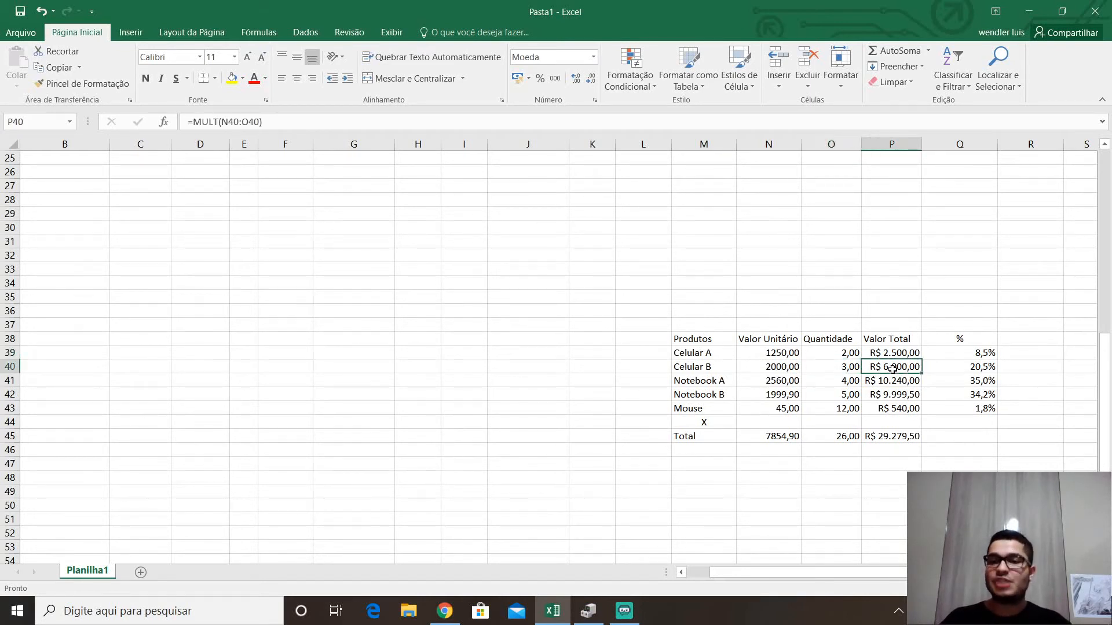
{"action": "left_click_drag", "start_coordinate": [886, 354], "coordinate": [897, 409]}
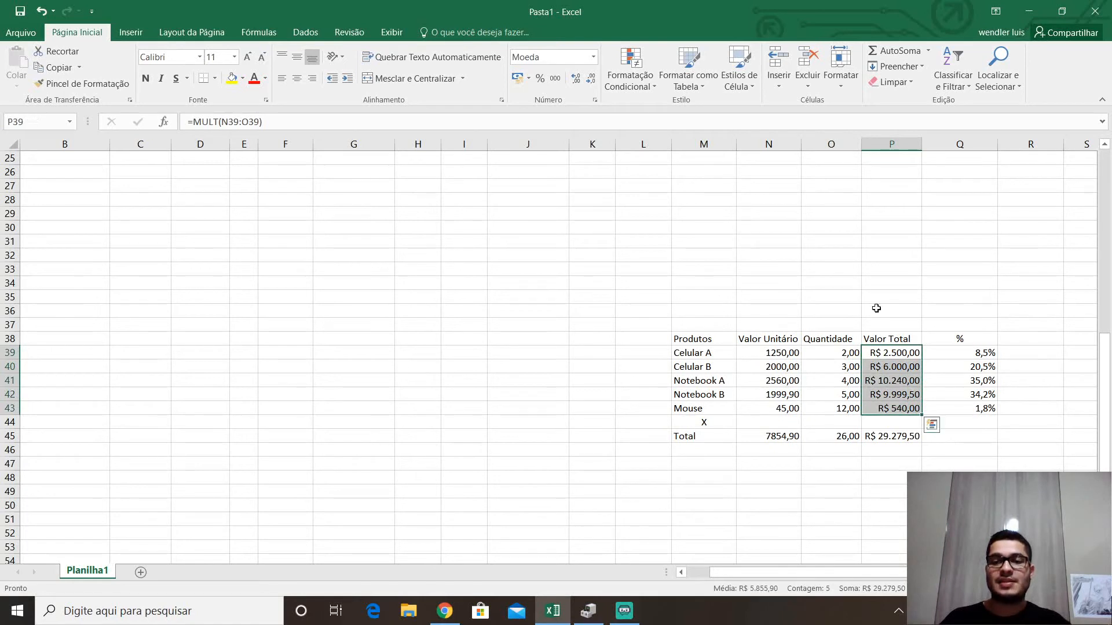
{"action": "left_click", "coordinate": [888, 285]}
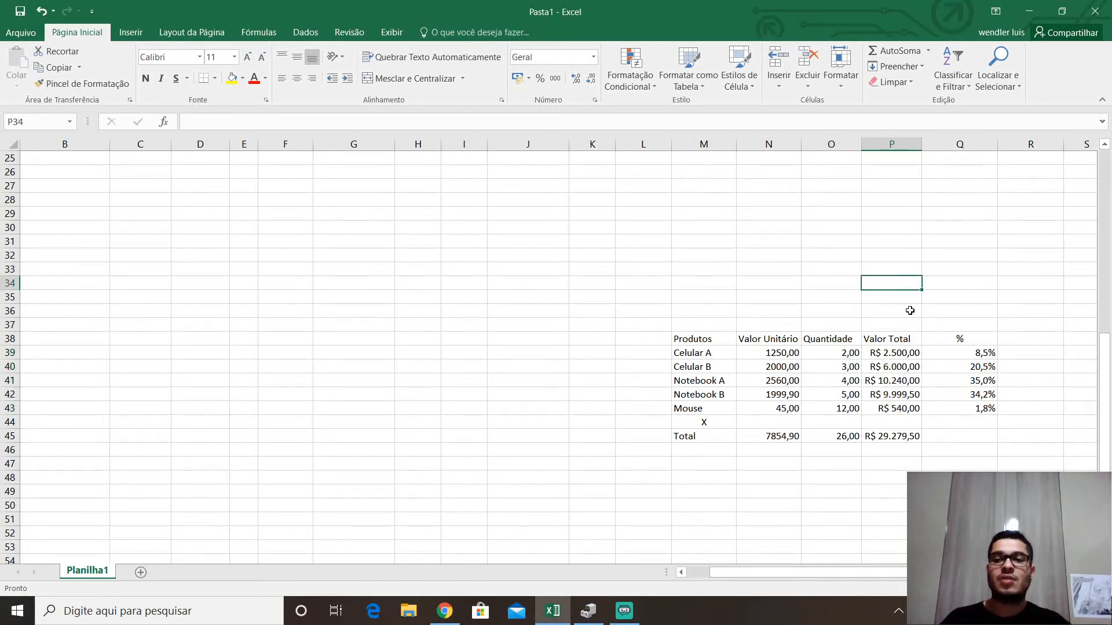
Inspect the % header and the Total row, checking how P45 sums the Valor Total values in P39:P43.
{"action": "left_click", "coordinate": [969, 340]}
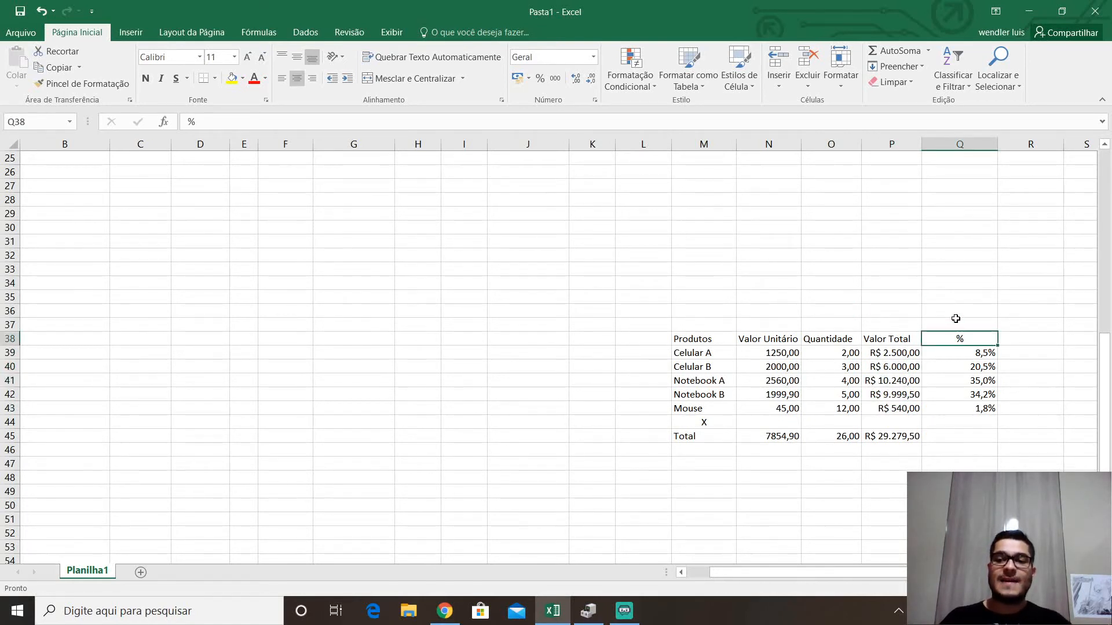
{"action": "scroll", "coordinate": [909, 271], "scroll_direction": "down", "scroll_amount": 1}
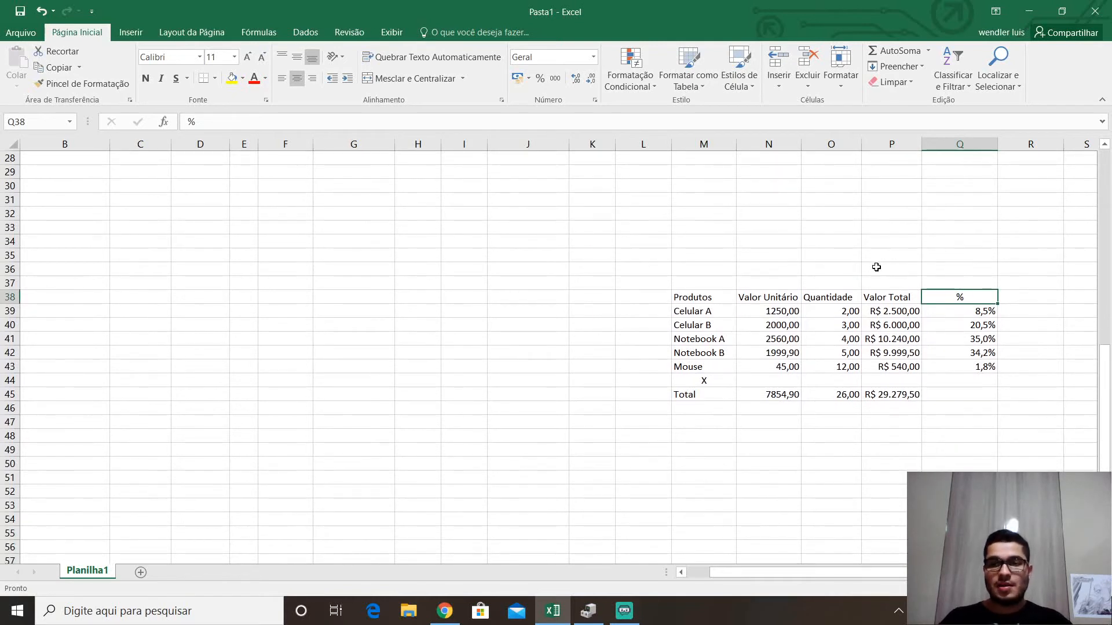
{"action": "left_click_drag", "start_coordinate": [888, 317], "coordinate": [892, 369]}
{"action": "left_click", "coordinate": [690, 396]}
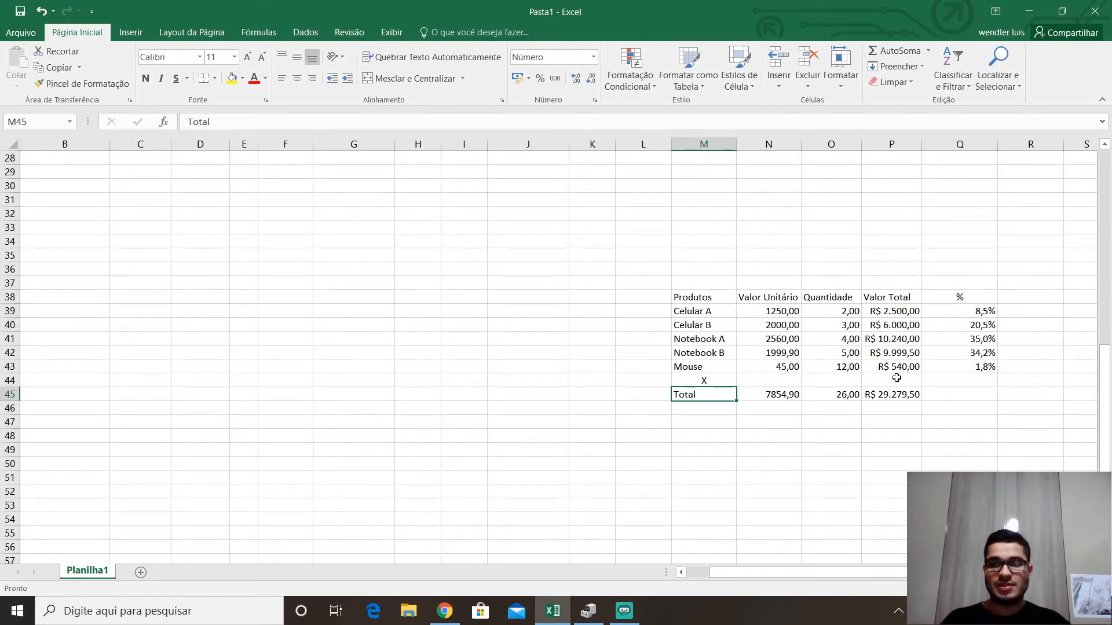
{"action": "left_click", "coordinate": [880, 311]}
{"action": "left_click_drag", "start_coordinate": [881, 311], "coordinate": [892, 368]}
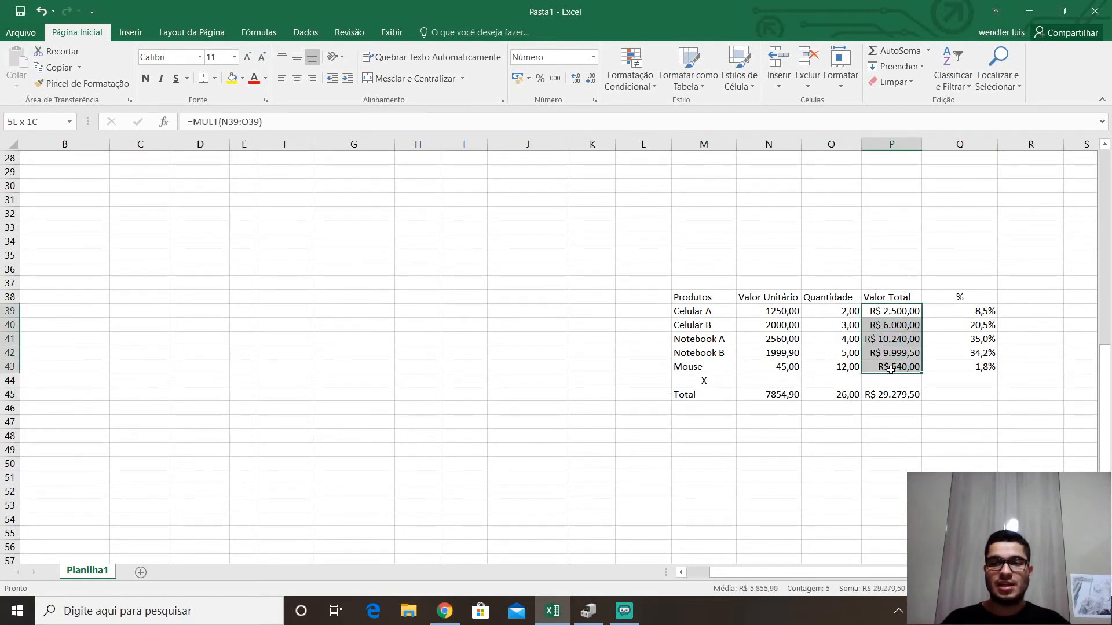
{"action": "left_click", "coordinate": [895, 395]}
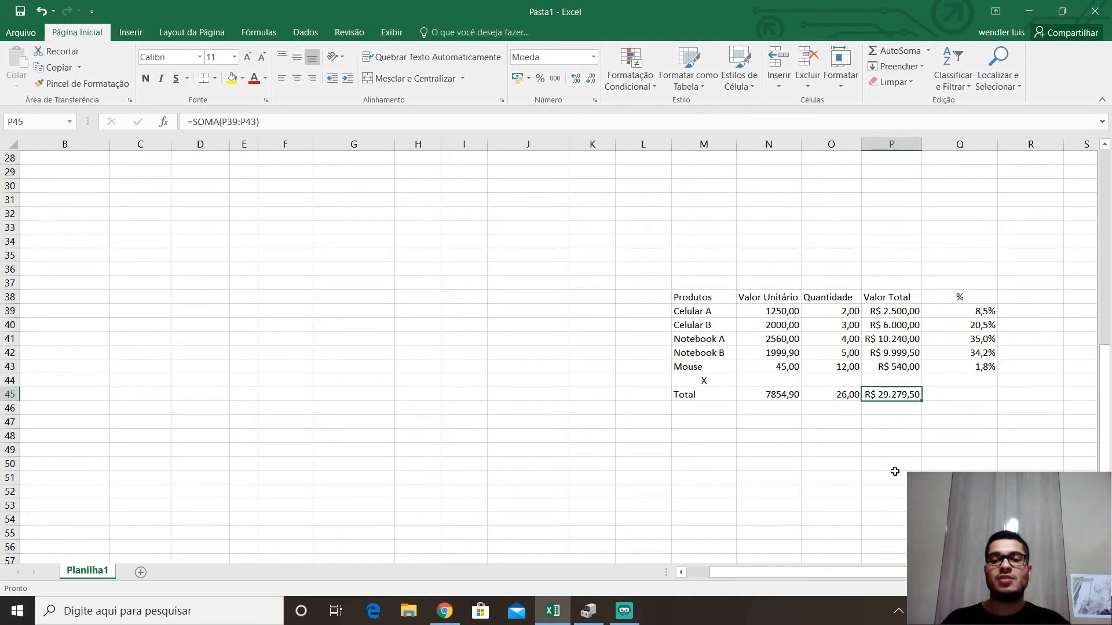
Compare the Valor Total of Celular A, Celular B and Notebook A with the grand total in P45 to explain the % column.
{"action": "left_click", "coordinate": [947, 299]}
{"action": "left_click", "coordinate": [890, 311]}
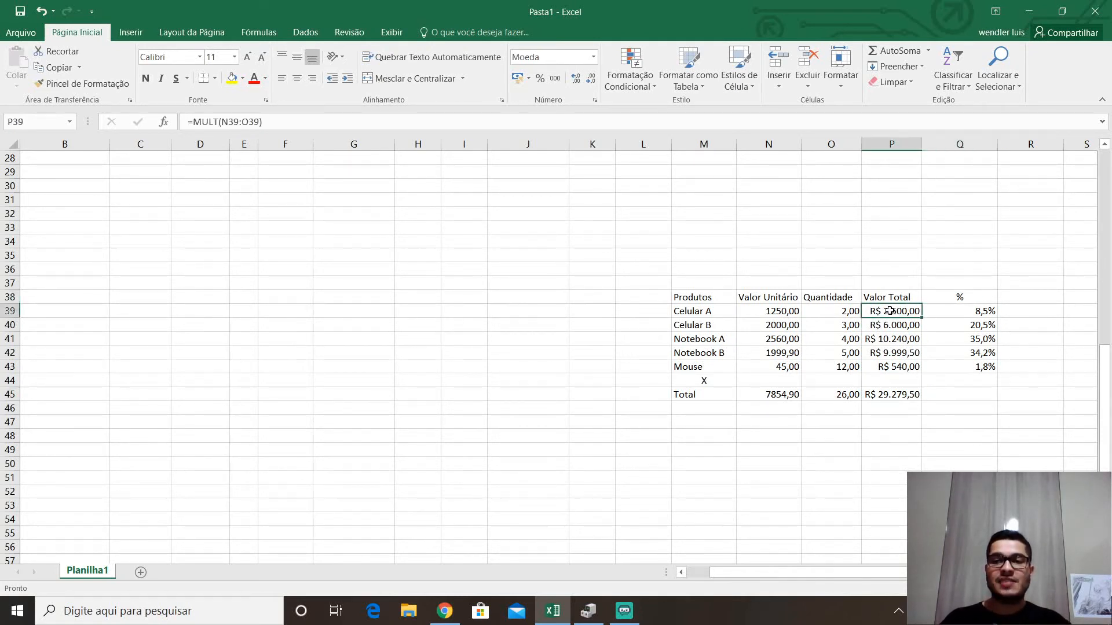
{"action": "left_click", "coordinate": [902, 394]}
{"action": "left_click", "coordinate": [902, 326]}
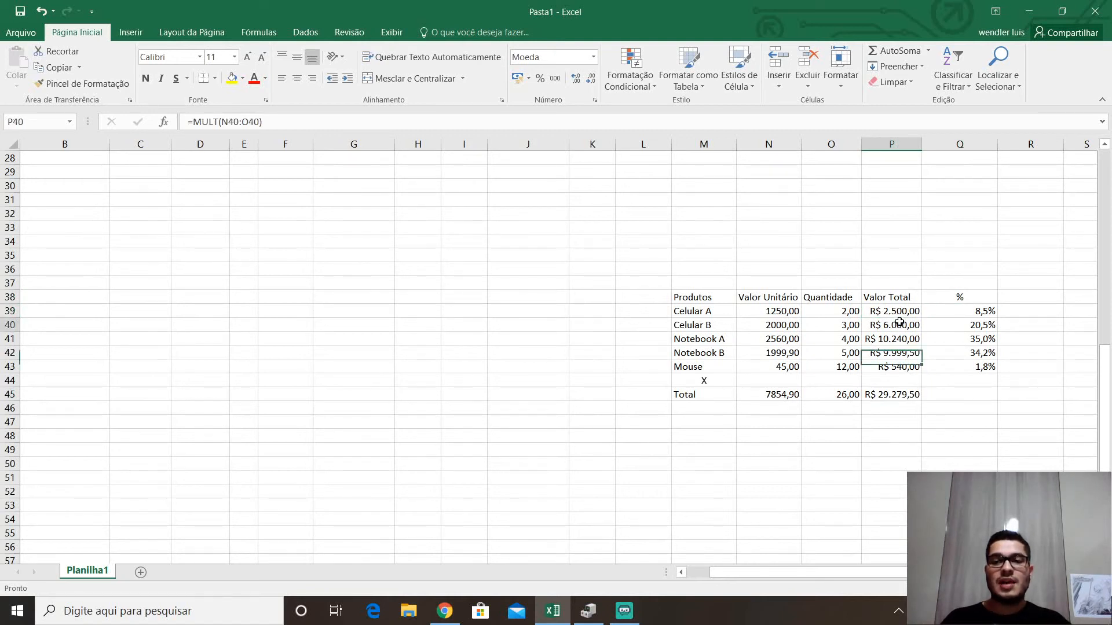
{"action": "left_click", "coordinate": [898, 396]}
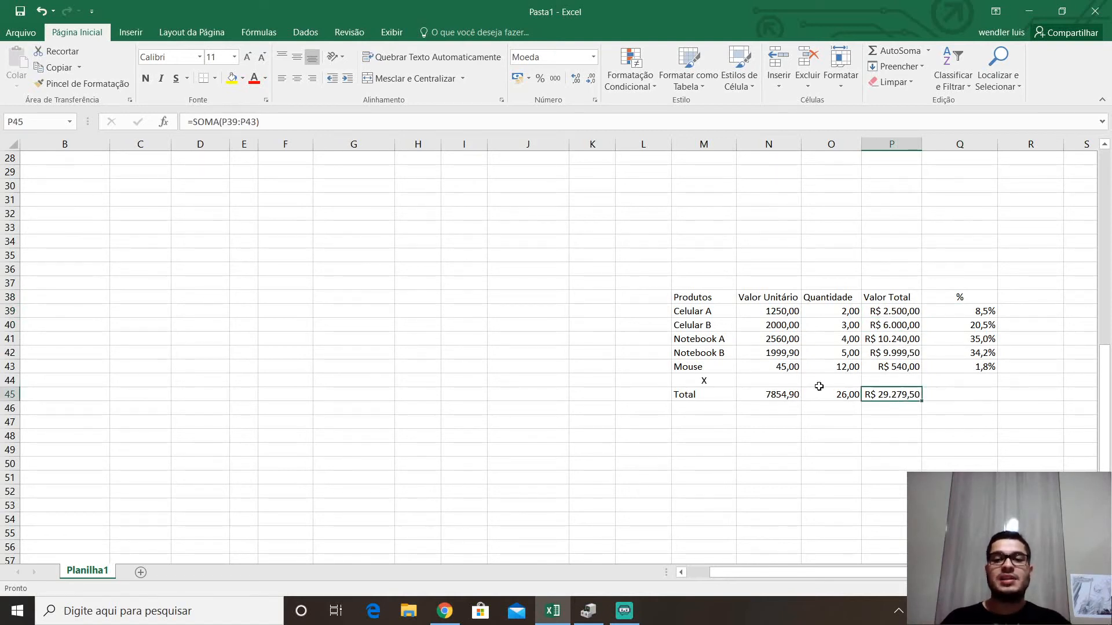
{"action": "left_click", "coordinate": [712, 341]}
{"action": "left_click", "coordinate": [903, 341]}
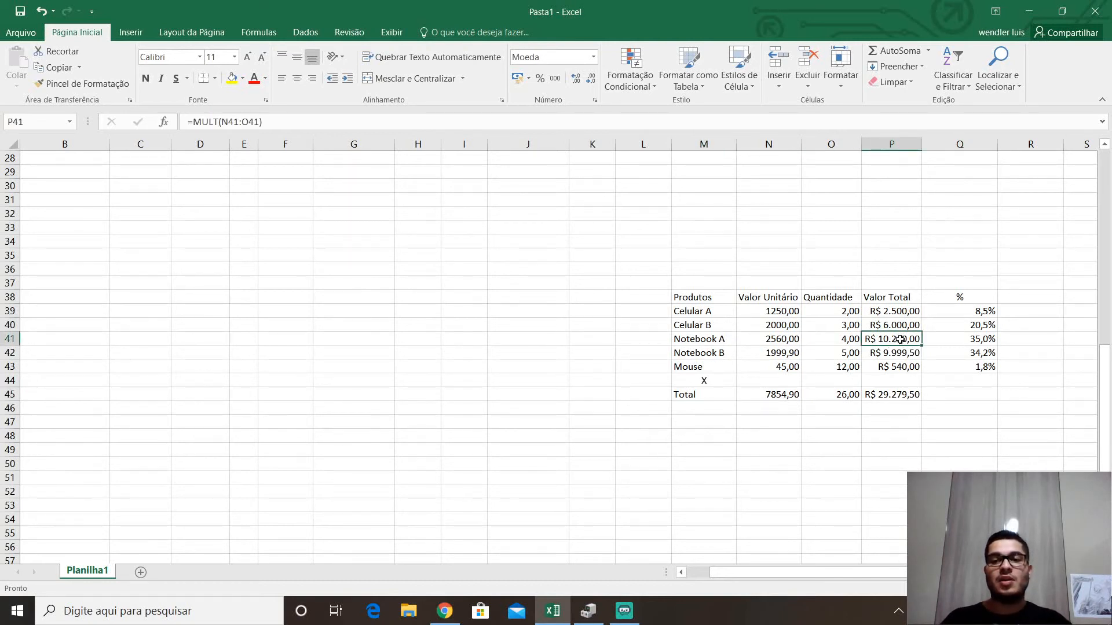
{"action": "left_click", "coordinate": [895, 393]}
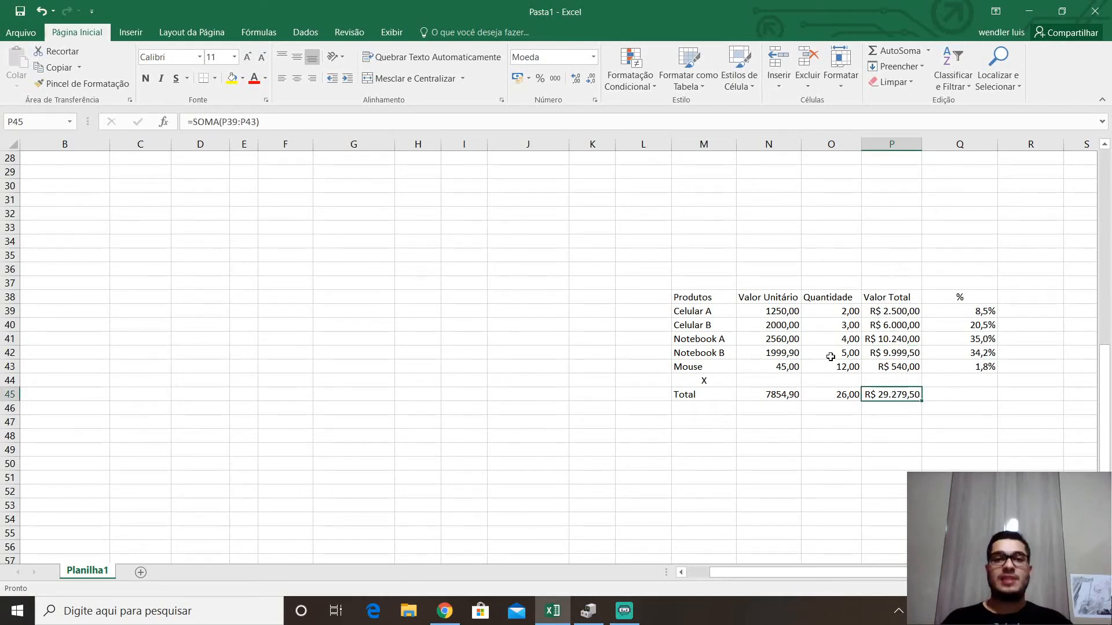
Enter the uppercase header PRODUTOS in J50 to start a new products table.
{"action": "scroll", "coordinate": [830, 357], "scroll_direction": "down", "scroll_amount": 1}
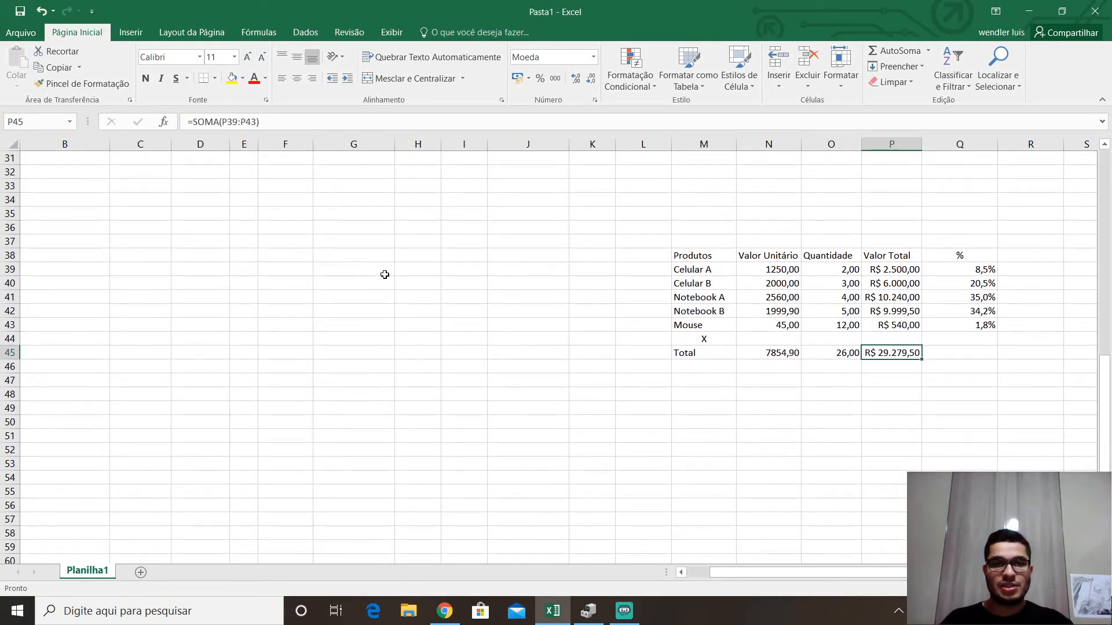
{"action": "left_click", "coordinate": [509, 419]}
{"action": "type", "text": "produtos"}
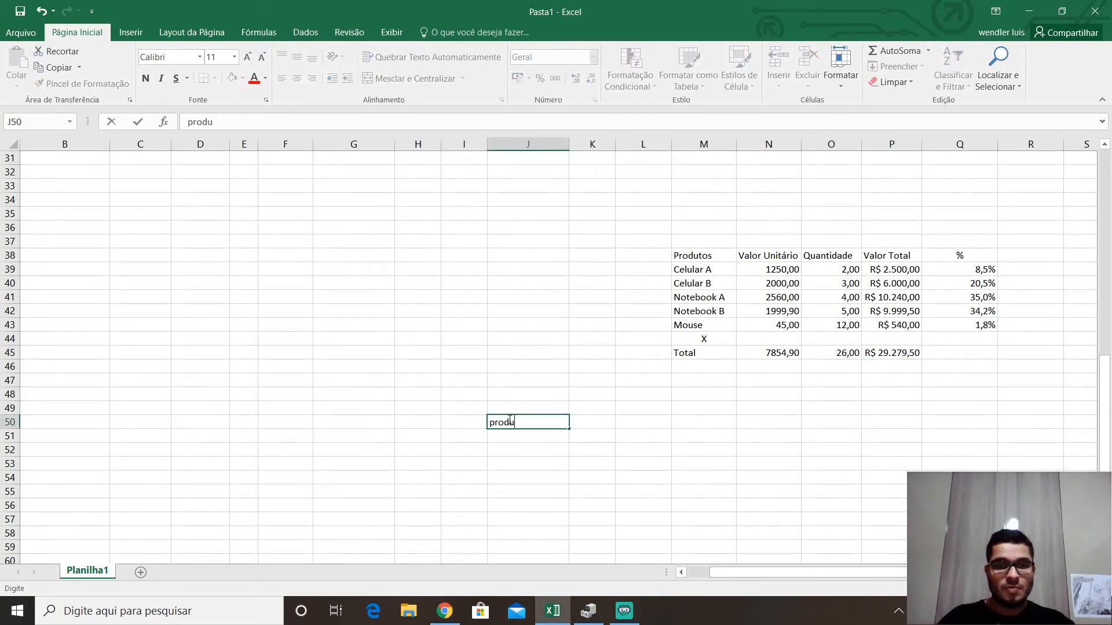
{"action": "key", "text": "BackSpace"}
{"action": "key", "text": "BackSpace"}
{"action": "key", "text": "BackSpace"}
{"action": "key", "text": "BackSpace"}
{"action": "key", "text": "BackSpace"}
{"action": "key", "text": "BackSpace"}
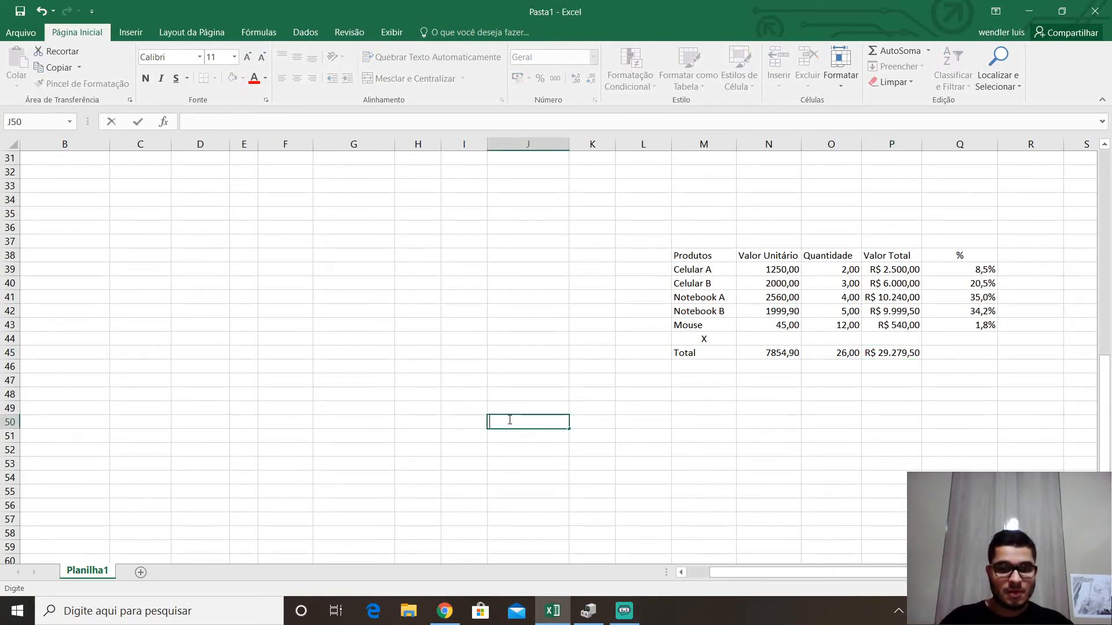
{"action": "type", "text": "PRODUTOS"}
{"action": "key", "text": "Return"}
Enter the product names CELULAR A and CELULAR B in J51 and J52, below the PRODUTOS header.
{"action": "type", "text": "CE"}
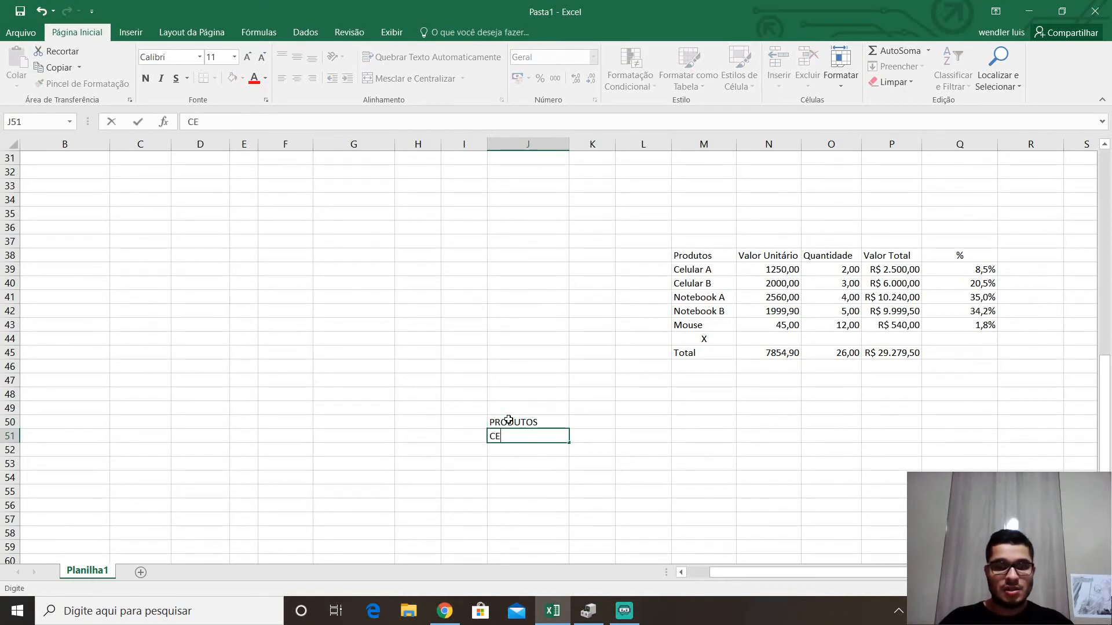
{"action": "type", "text": "LULAR A"}
{"action": "key", "text": "Return"}
{"action": "type", "text": "CELULAR"}
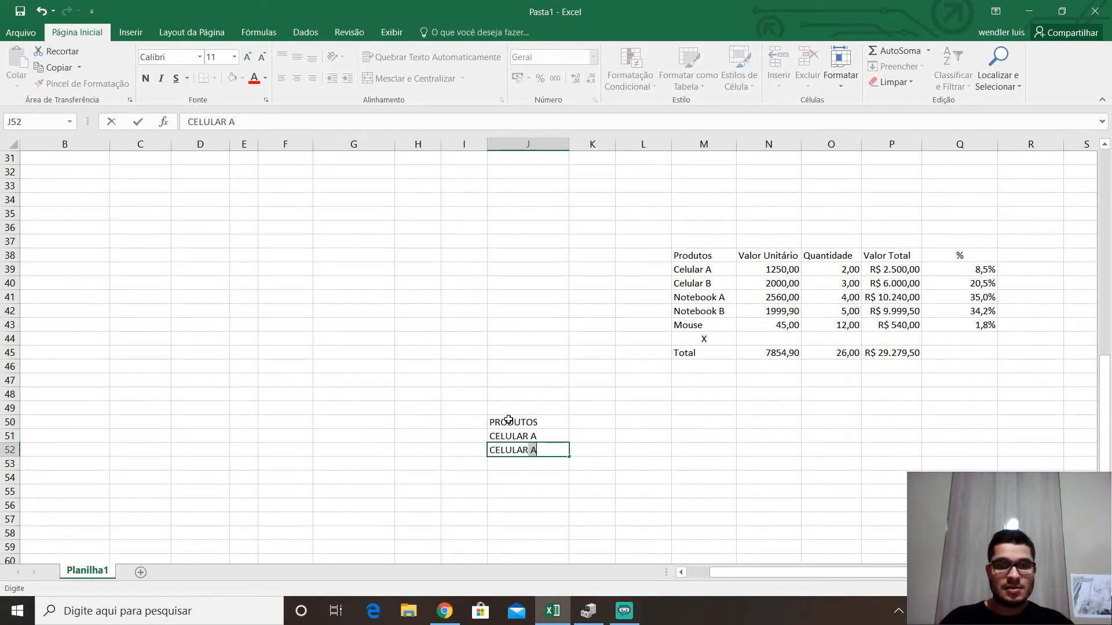
{"action": "type", "text": " B"}
{"action": "key", "text": "Return"}
Complete the product list with NOTEBOOK A, NOTEBOOK B and MOUSE in J53:J55.
{"action": "type", "text": "N"}
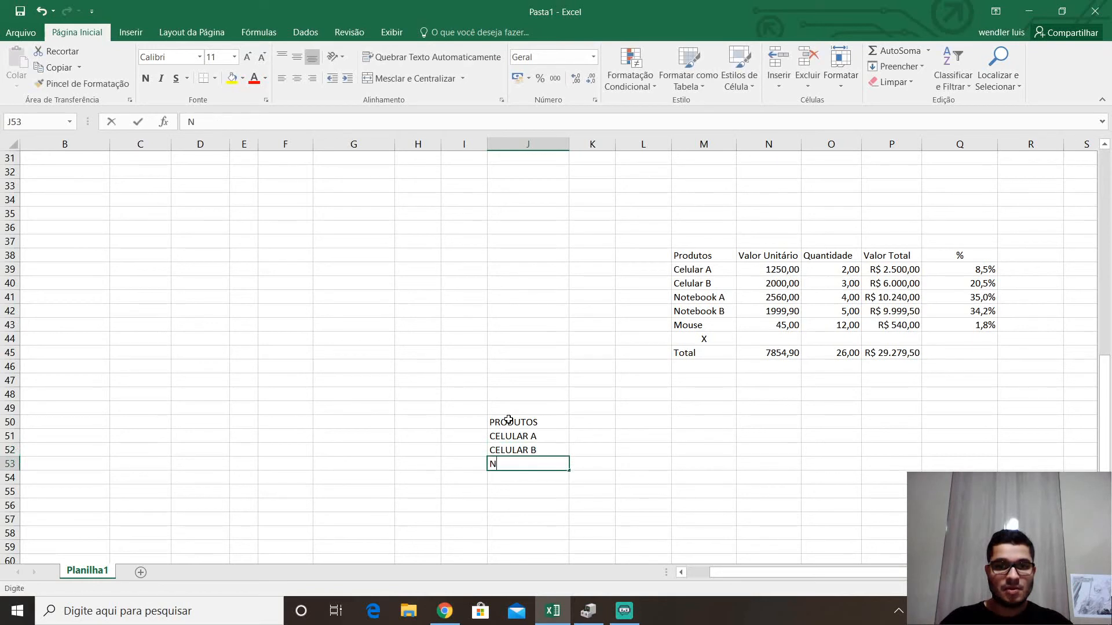
{"action": "type", "text": "OTEBOOK A"}
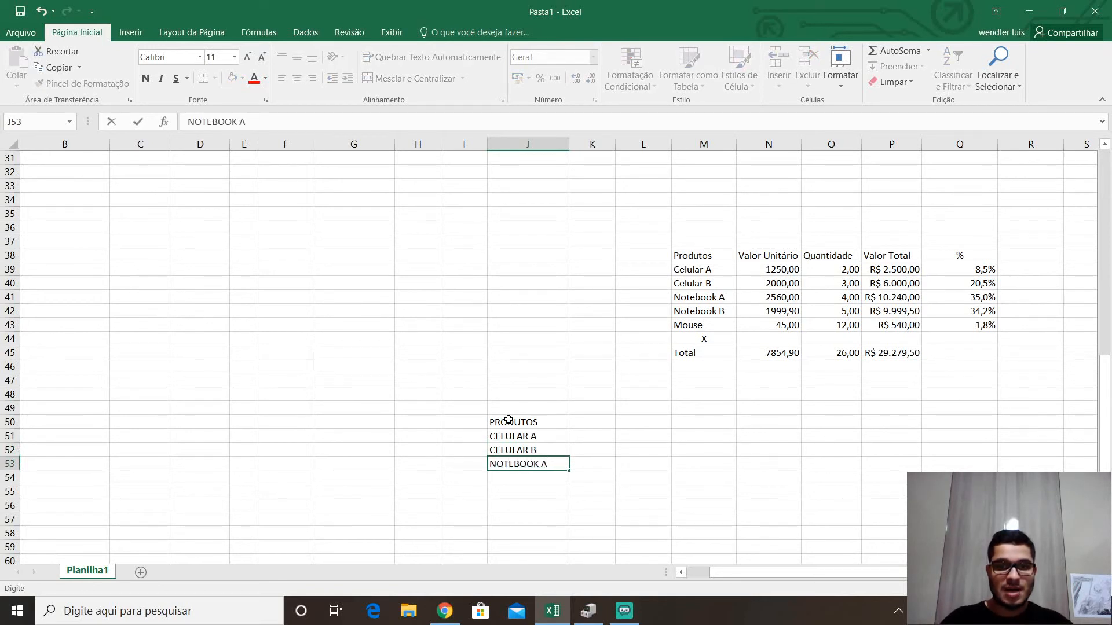
{"action": "key", "text": "Return"}
{"action": "type", "text": "NOTEBOOK A"}
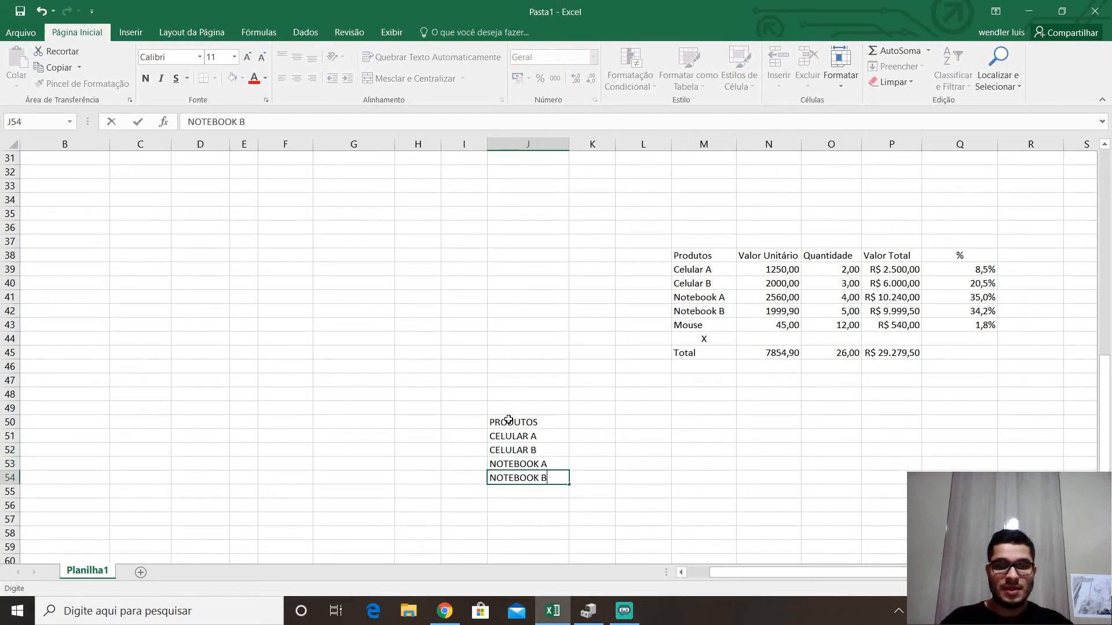
{"action": "key", "text": "Return"}
{"action": "type", "text": "MOUSE"}
{"action": "key", "text": "Return"}
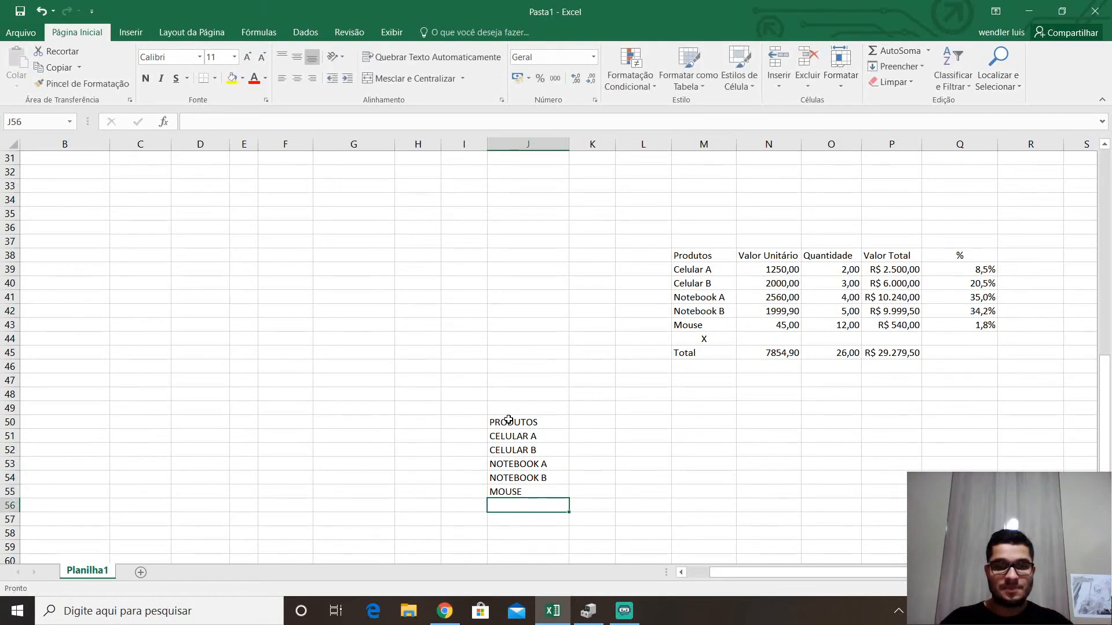
Enter the header VALOR UNITÁRIO in K50 and widen column K to fit it.
{"action": "left_click", "coordinate": [594, 425]}
{"action": "type", "text": "V"}
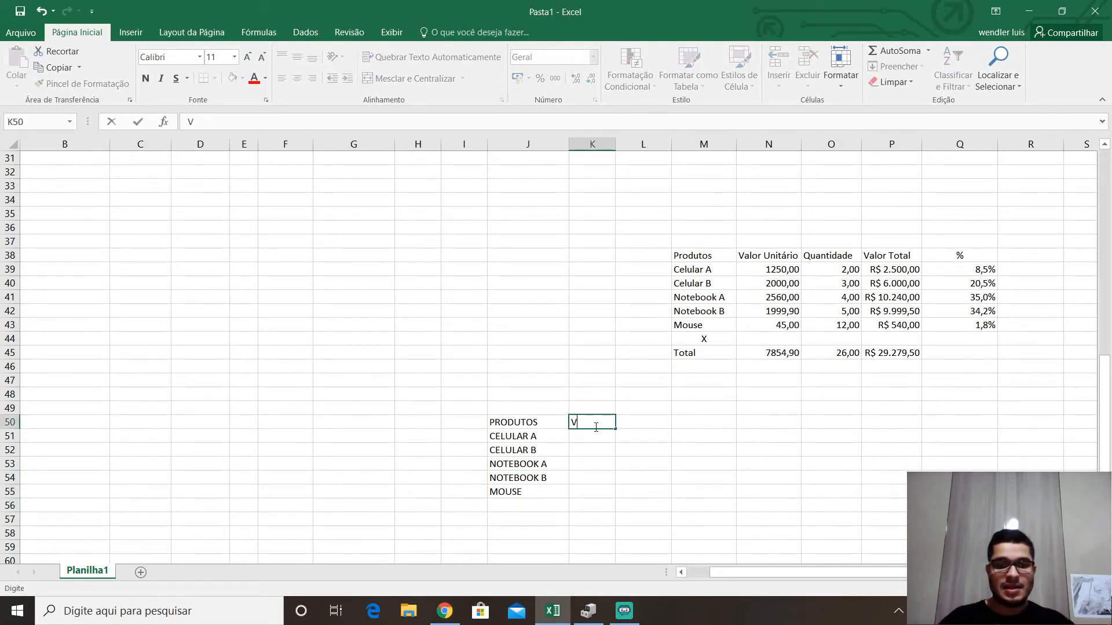
{"action": "type", "text": "ALOR UNITÁRIO"}
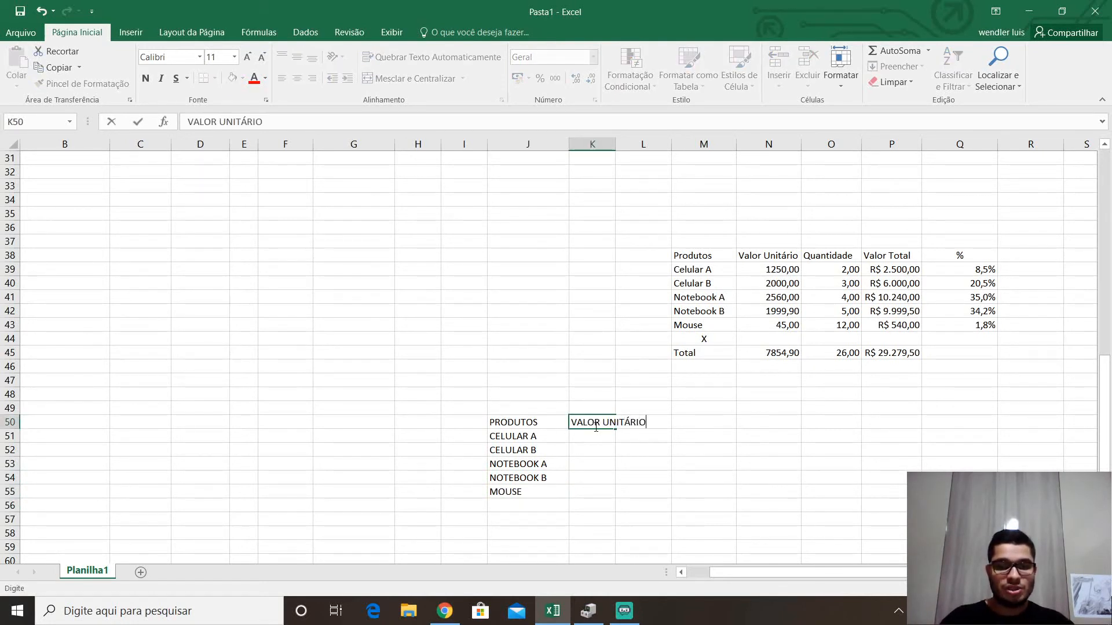
{"action": "key", "text": "Return"}
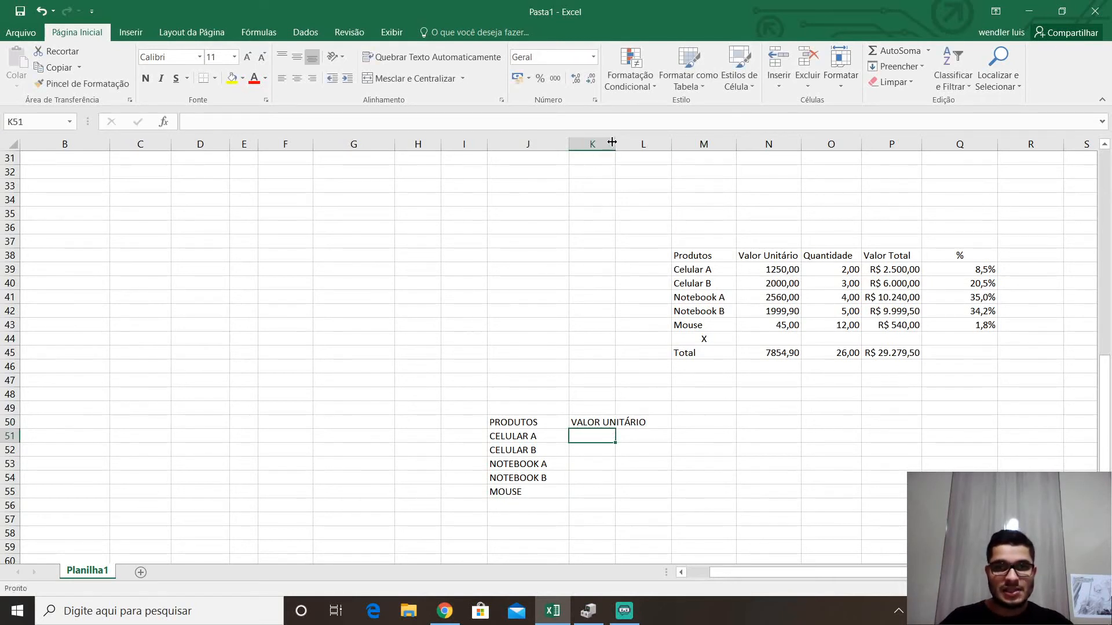
{"action": "left_click_drag", "start_coordinate": [612, 142], "coordinate": [649, 141]}
Enter the header QUANTIDADE in L50 and autofit the width of column L.
{"action": "double_click", "coordinate": [670, 420]}
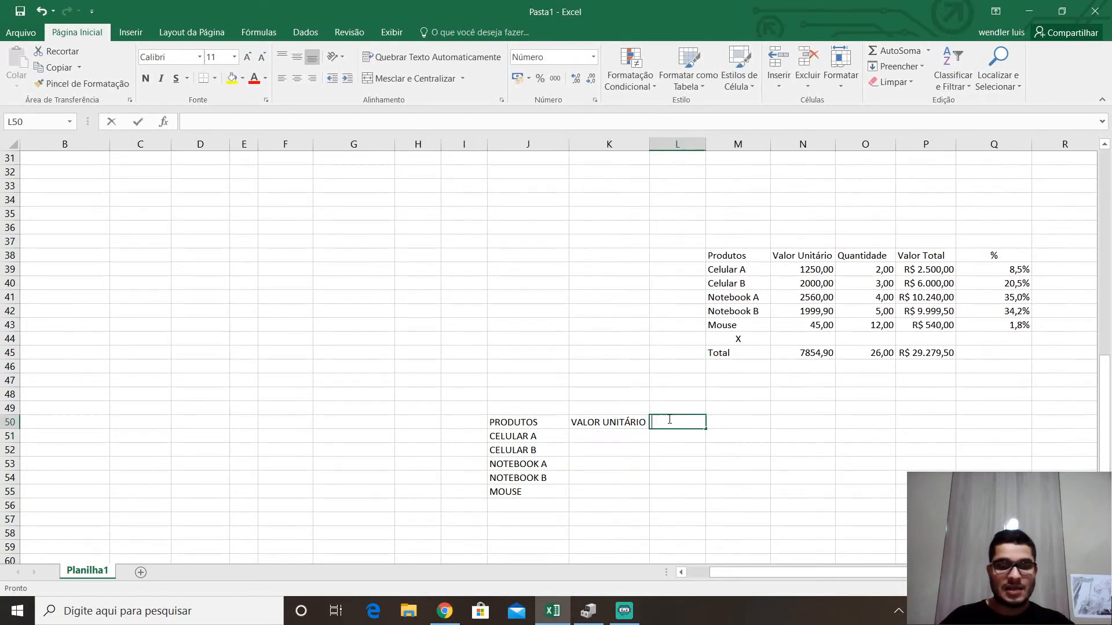
{"action": "type", "text": "QUANTIDADE"}
{"action": "key", "text": "Return"}
{"action": "key", "text": "Right"}
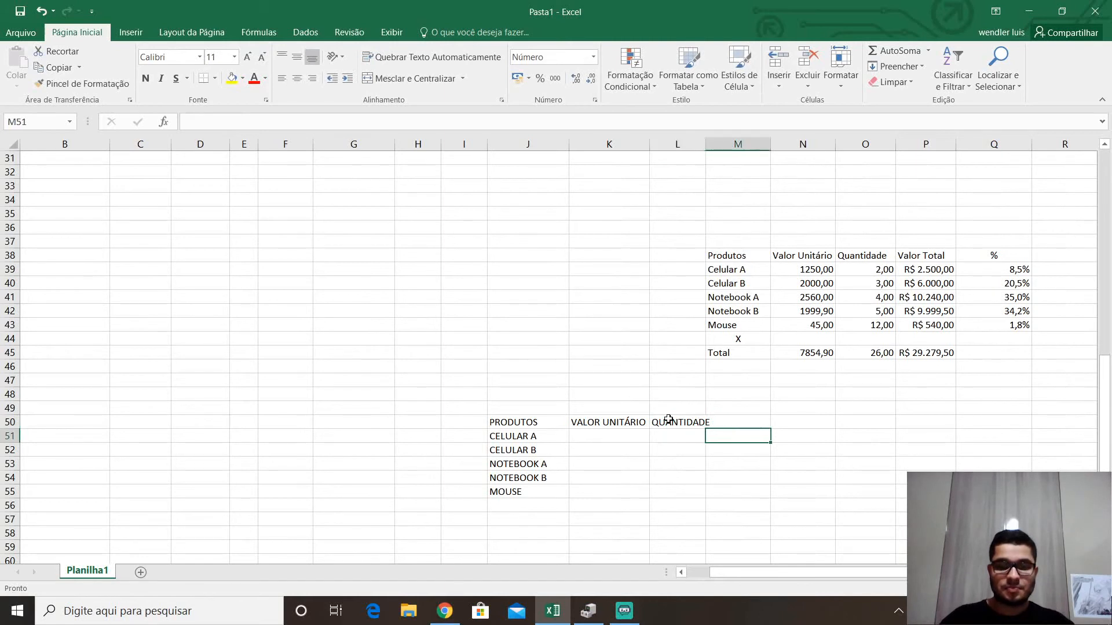
{"action": "key", "text": "Up"}
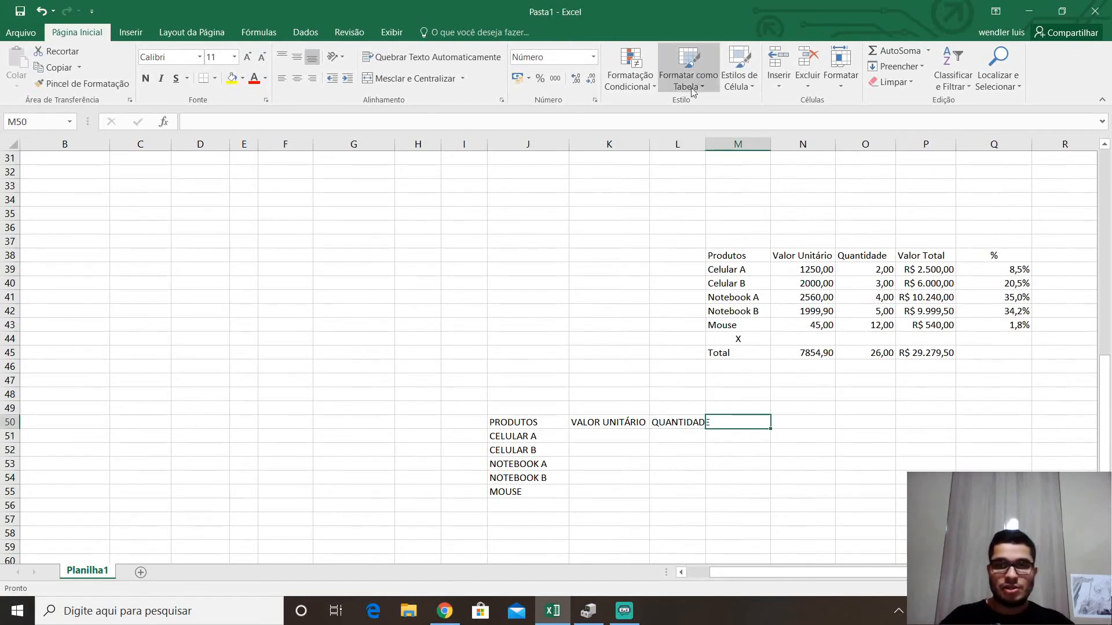
{"action": "double_click", "coordinate": [705, 142]}
Enter the headers VALOR TOTAL in M50 and % in N50.
{"action": "type", "text": "VALOR TOTAL"}
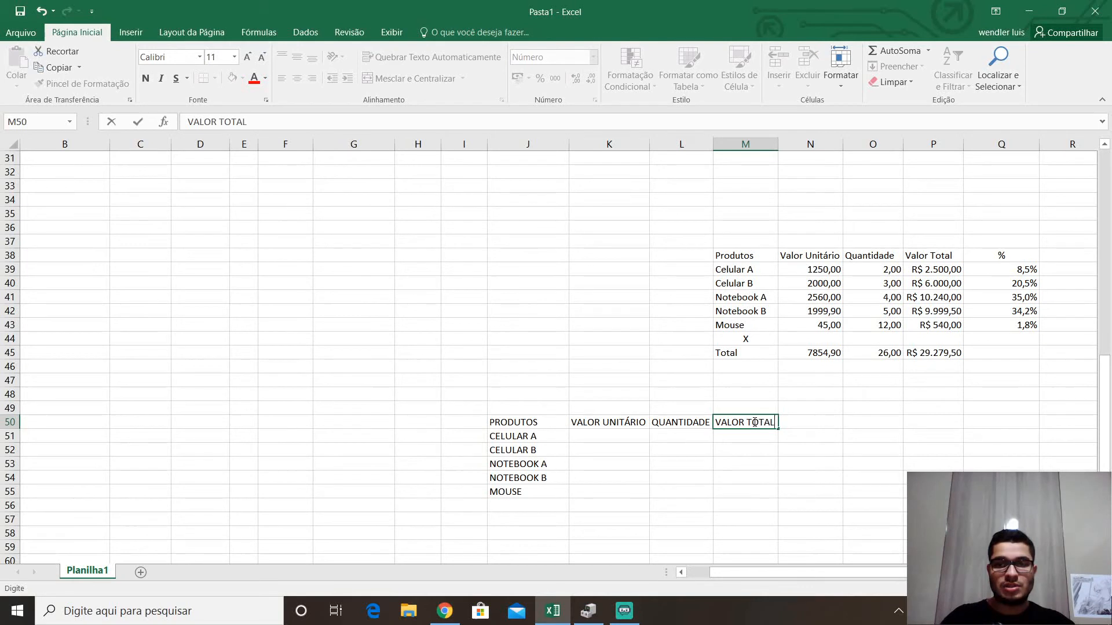
{"action": "key", "text": "Return"}
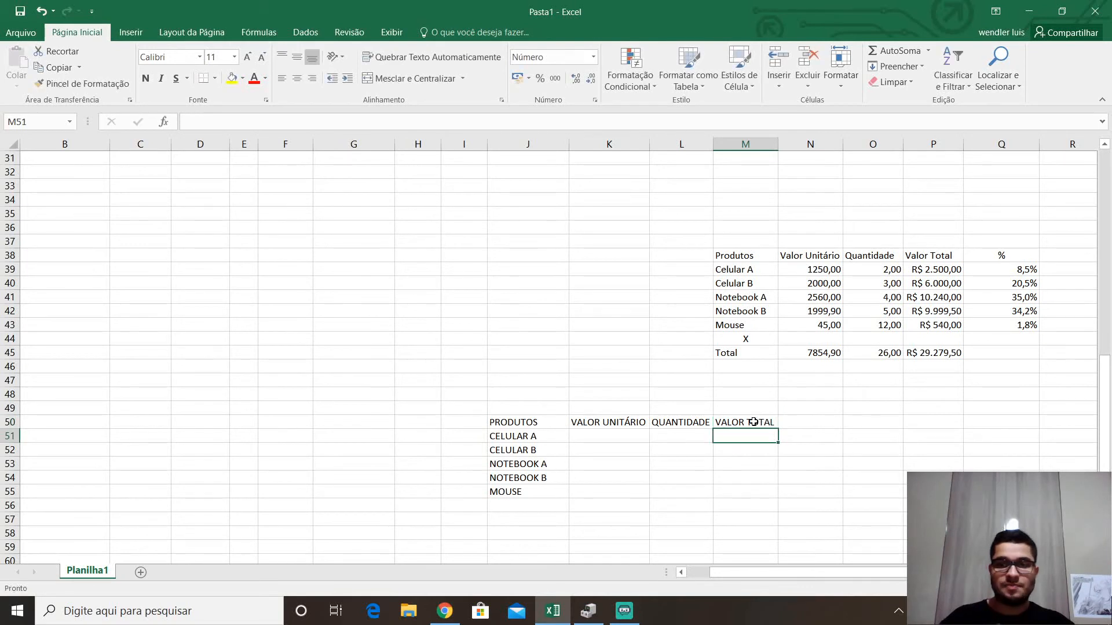
{"action": "left_click", "coordinate": [803, 428]}
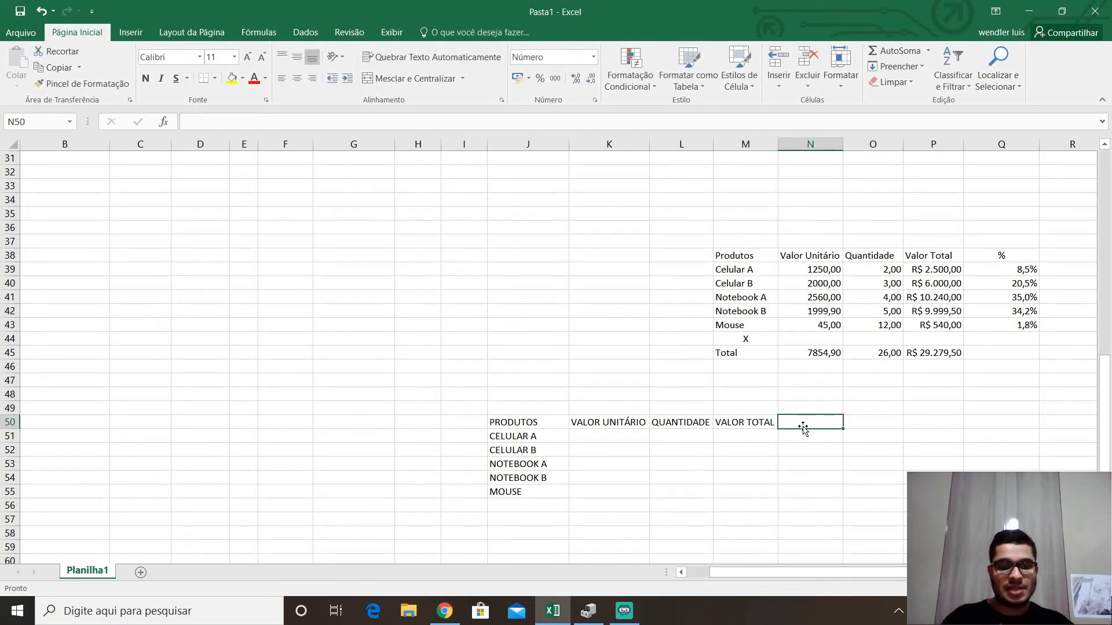
{"action": "type", "text": "%"}
{"action": "left_click", "coordinate": [779, 474]}
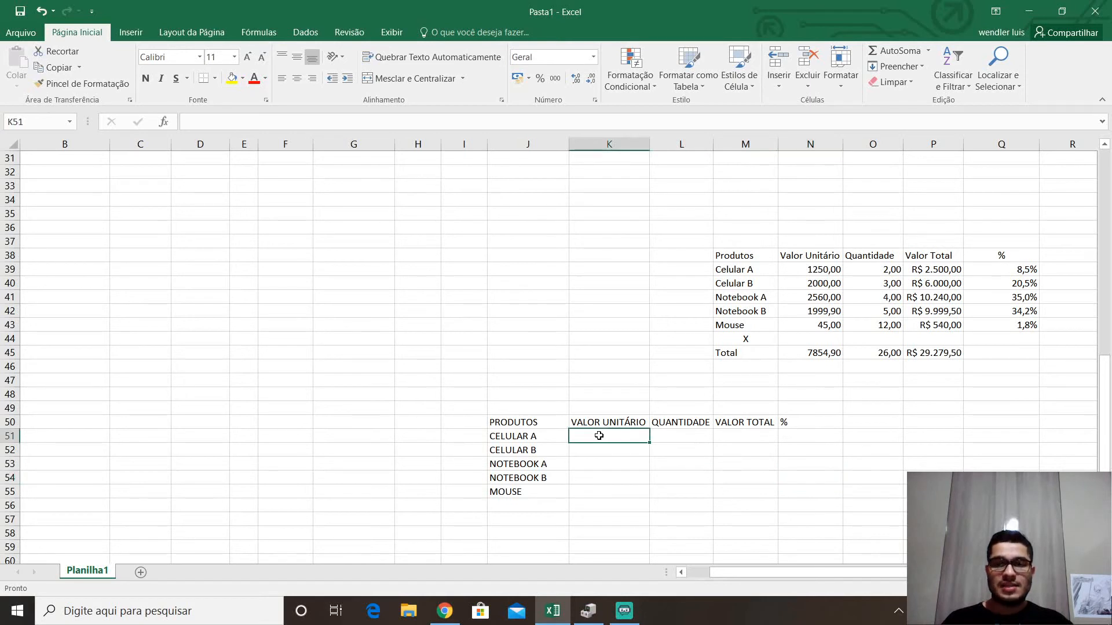
Copy the unit values from N39:N43 of the example table into K51:K55 of the new table.
{"action": "left_click_drag", "start_coordinate": [798, 271], "coordinate": [815, 324]}
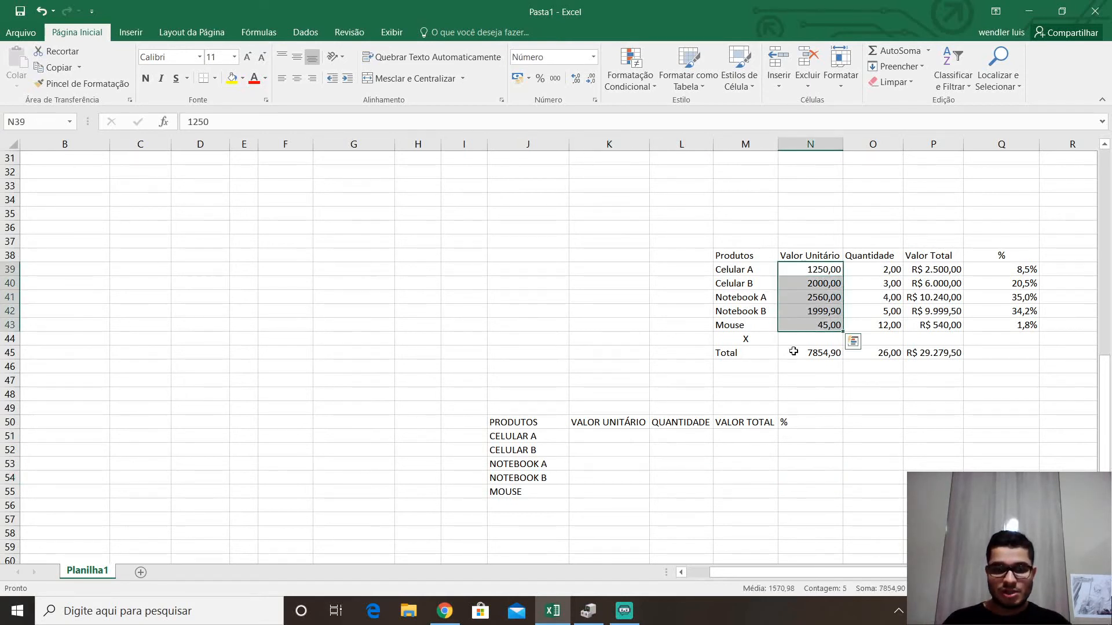
{"action": "key", "text": "ctrl+c"}
{"action": "key", "text": "ctrl+q"}
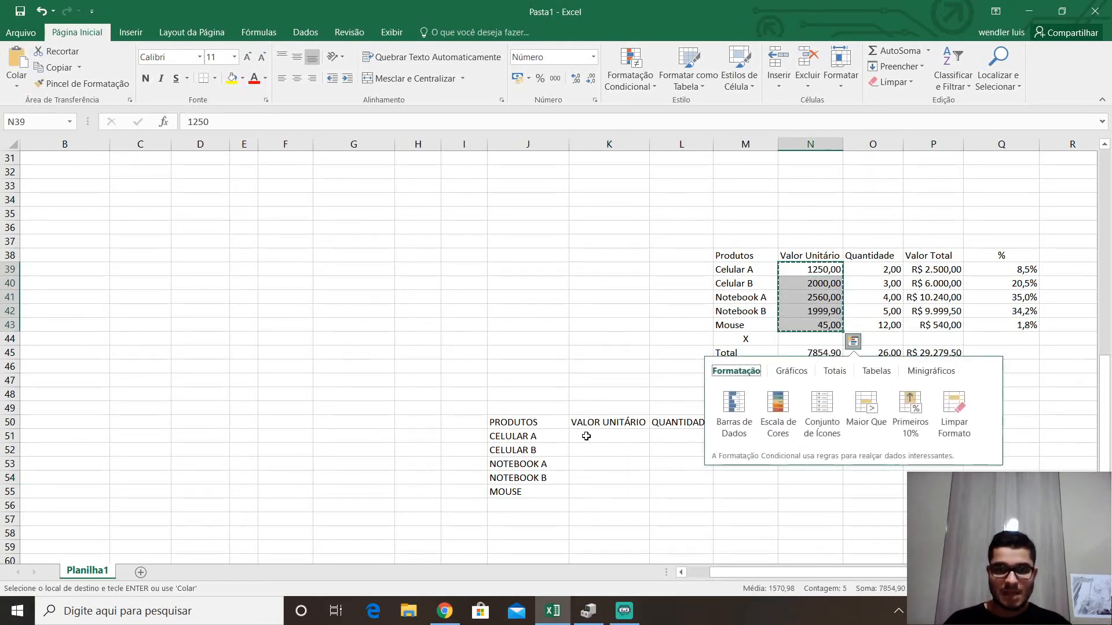
{"action": "left_click", "coordinate": [586, 436]}
{"action": "key", "text": "ctrl+v"}
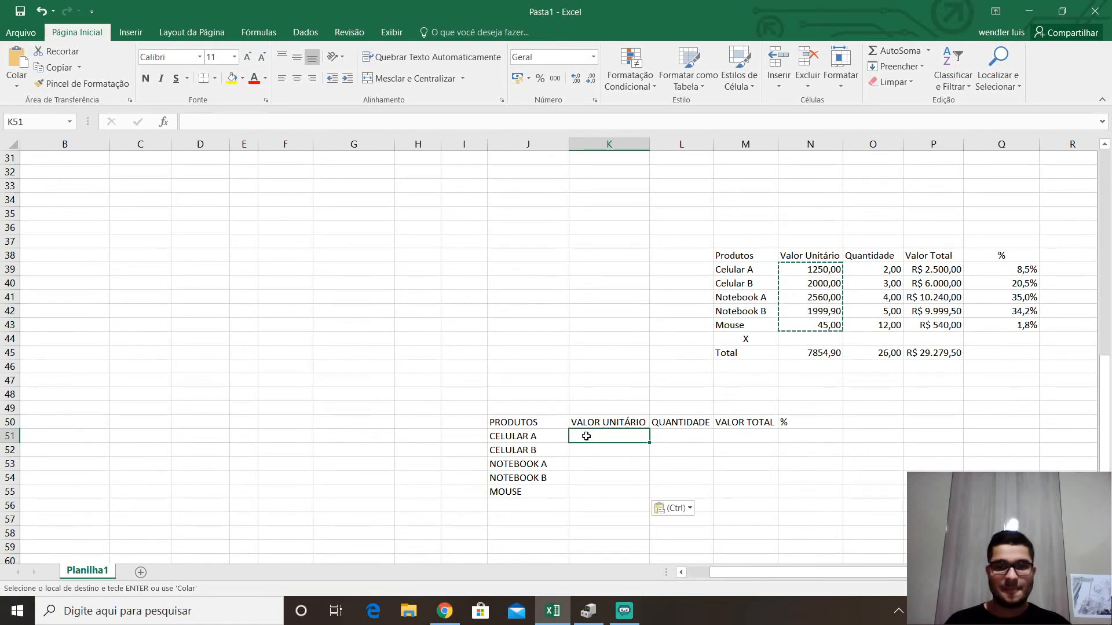
{"action": "left_click", "coordinate": [743, 442]}
{"action": "scroll", "coordinate": [742, 444], "scroll_direction": "down", "scroll_amount": 2}
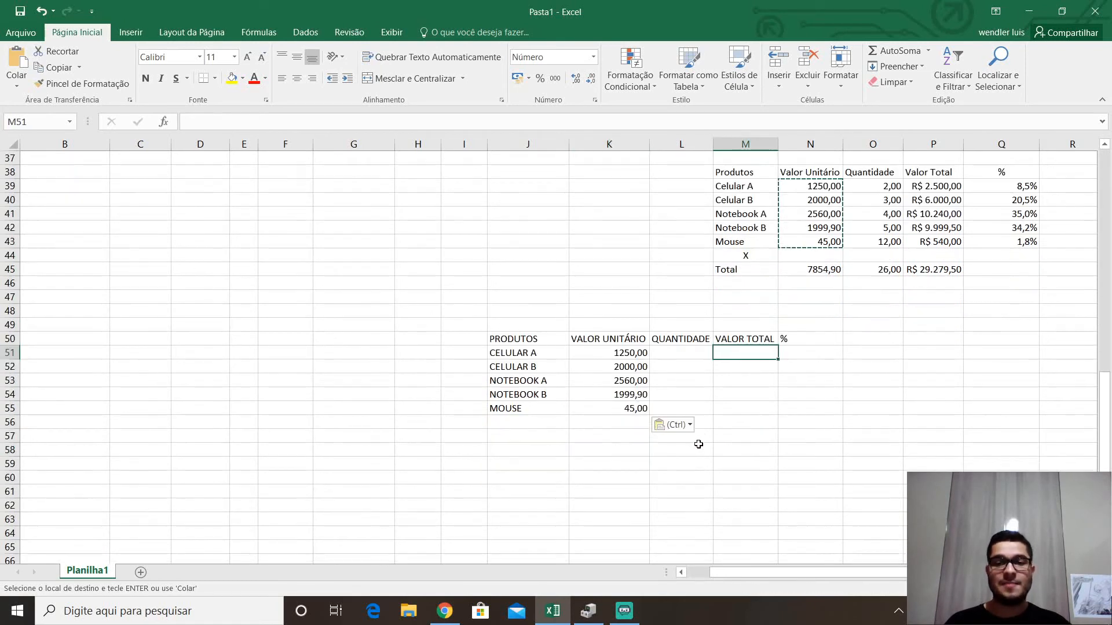
Try the Geral format and the Número format on the whole unit value column K.
{"action": "left_click", "coordinate": [619, 354]}
{"action": "left_click", "coordinate": [629, 139]}
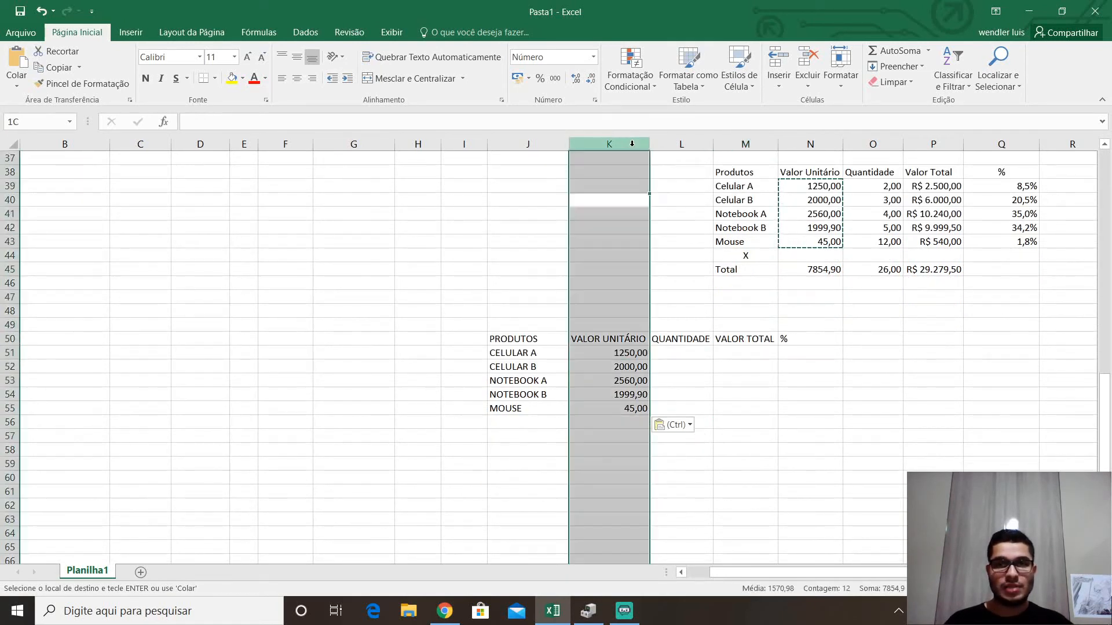
{"action": "left_click", "coordinate": [593, 57]}
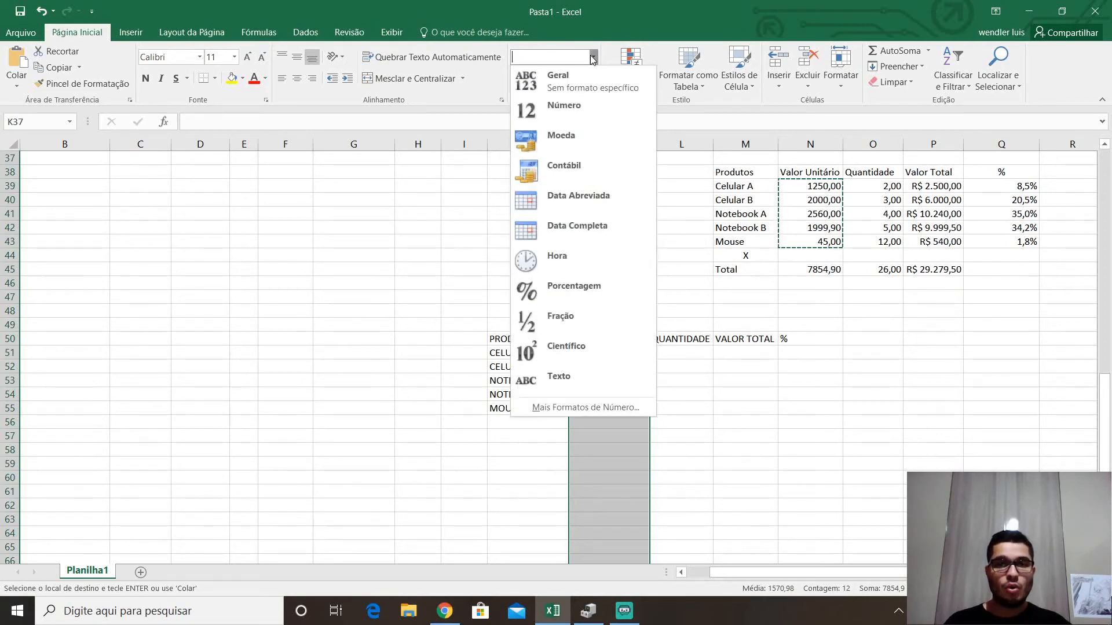
{"action": "left_click", "coordinate": [564, 81]}
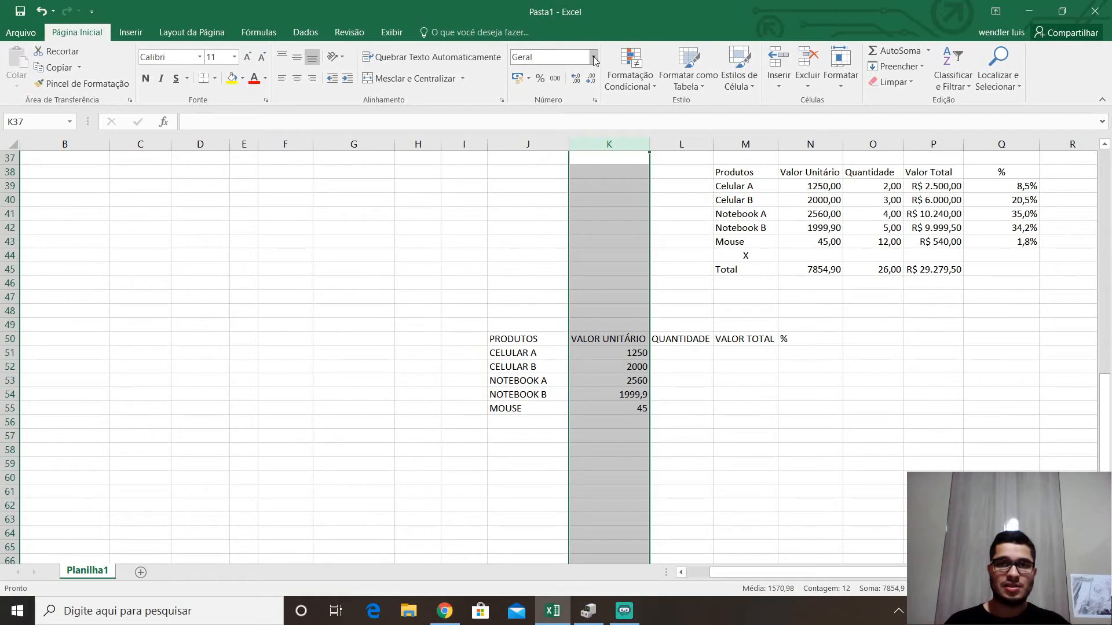
{"action": "left_click", "coordinate": [593, 58]}
{"action": "left_click", "coordinate": [581, 105]}
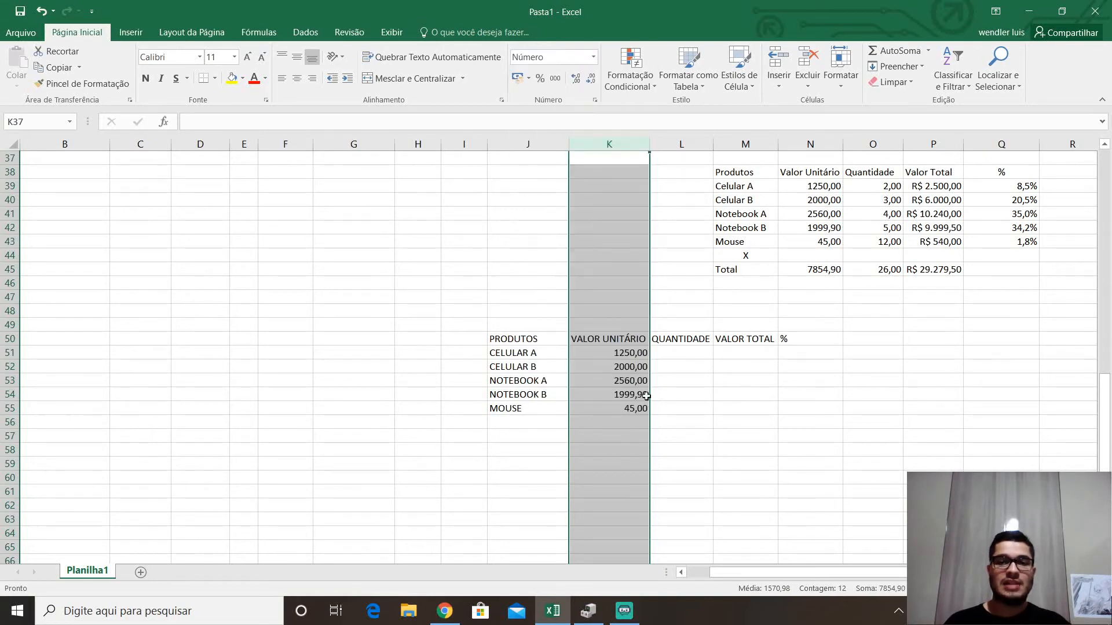
{"action": "left_click", "coordinate": [636, 367]}
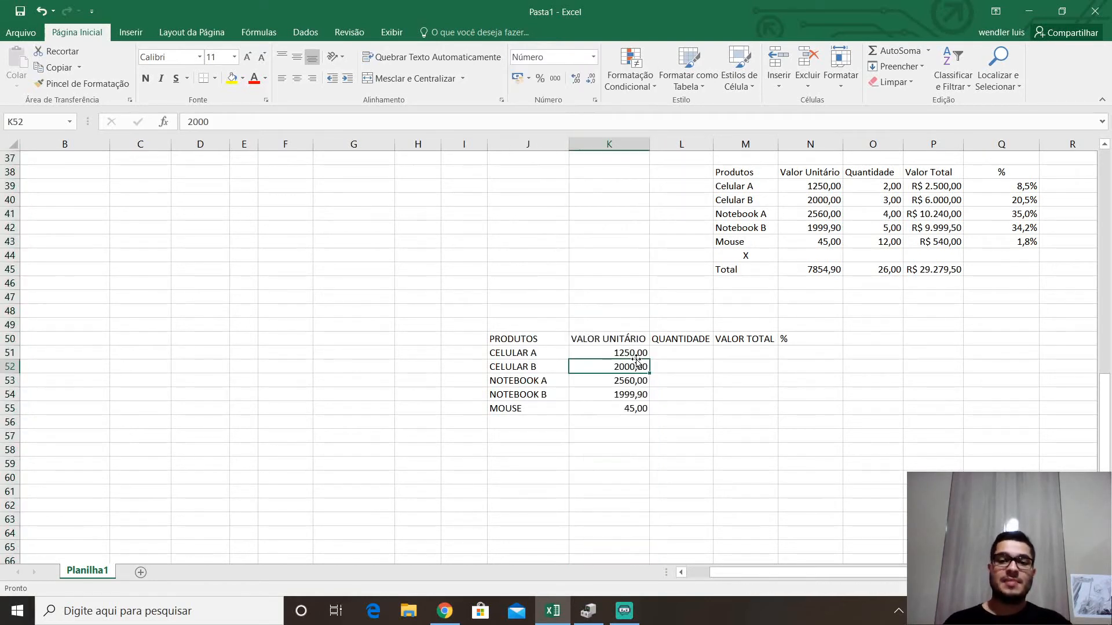
Format the whole unit value column K as Moeda.
{"action": "left_click", "coordinate": [633, 143]}
{"action": "left_click", "coordinate": [593, 57]}
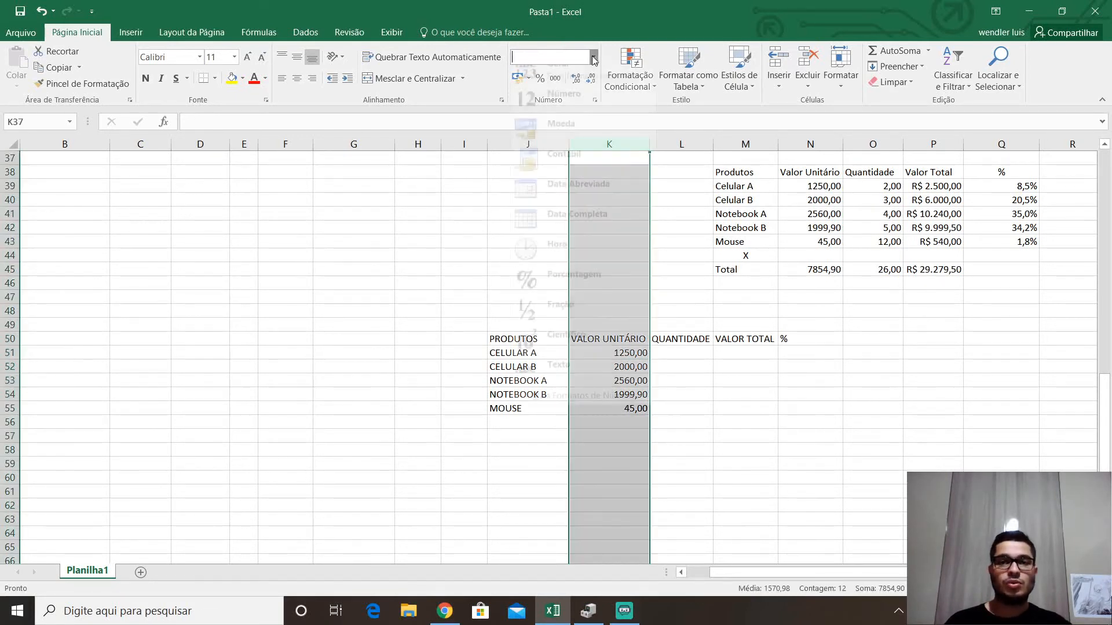
{"action": "left_click", "coordinate": [556, 141]}
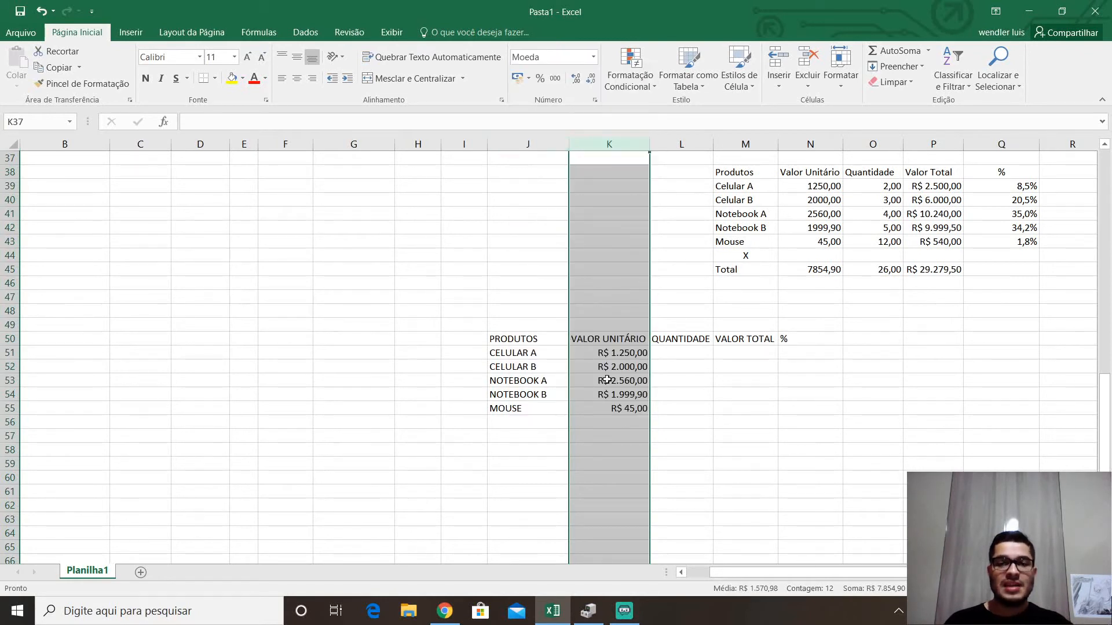
{"action": "left_click", "coordinate": [610, 355]}
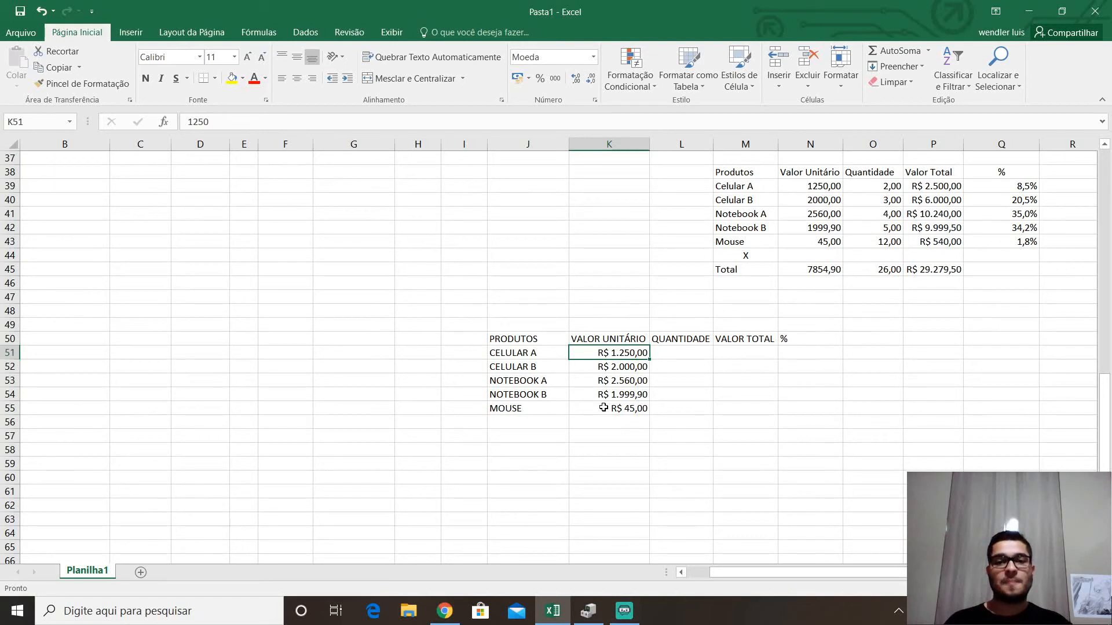
Copy the quantities from O39:O43 of the example table into L51:L55 of the new table.
{"action": "left_click", "coordinate": [675, 352]}
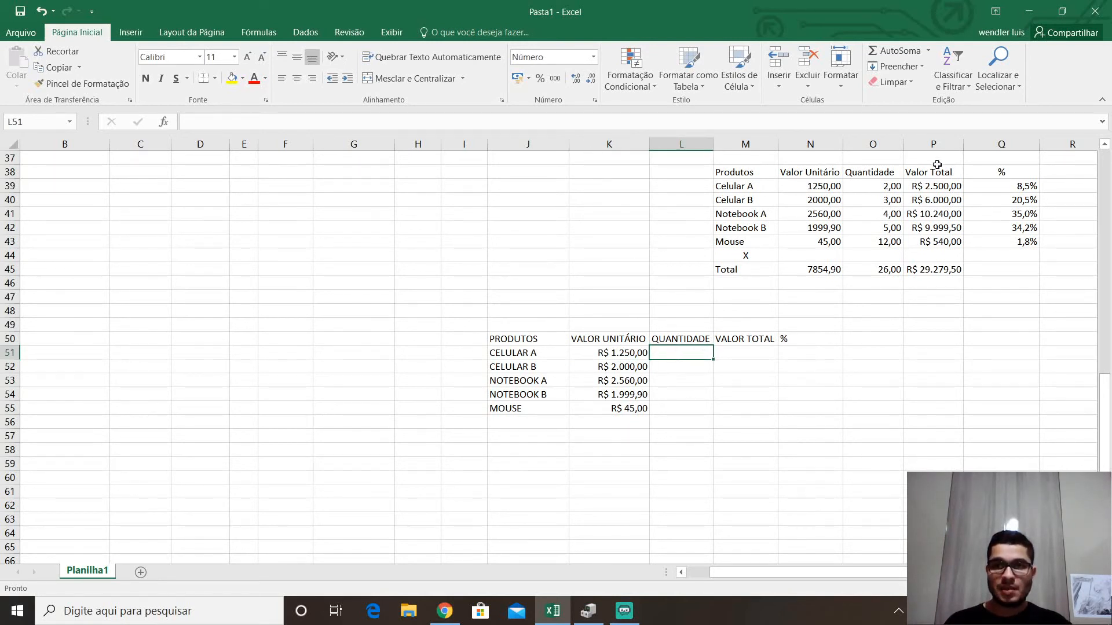
{"action": "left_click_drag", "start_coordinate": [894, 185], "coordinate": [890, 242]}
{"action": "key", "text": "ctrl+c"}
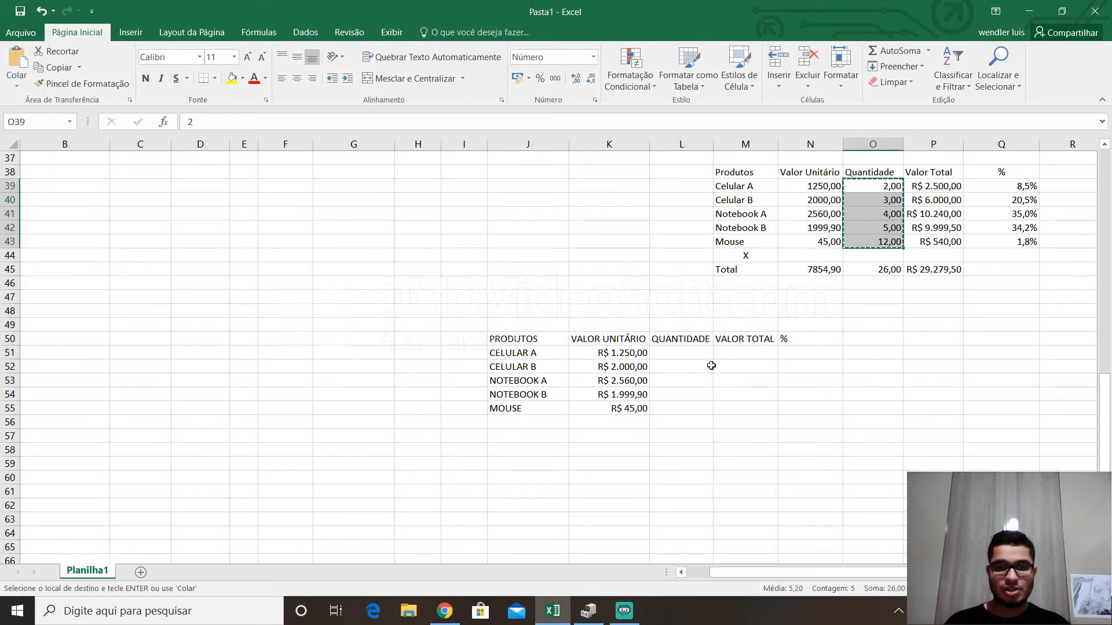
{"action": "left_click", "coordinate": [690, 355]}
{"action": "key", "text": "ctrl+v"}
{"action": "left_click", "coordinate": [673, 481]}
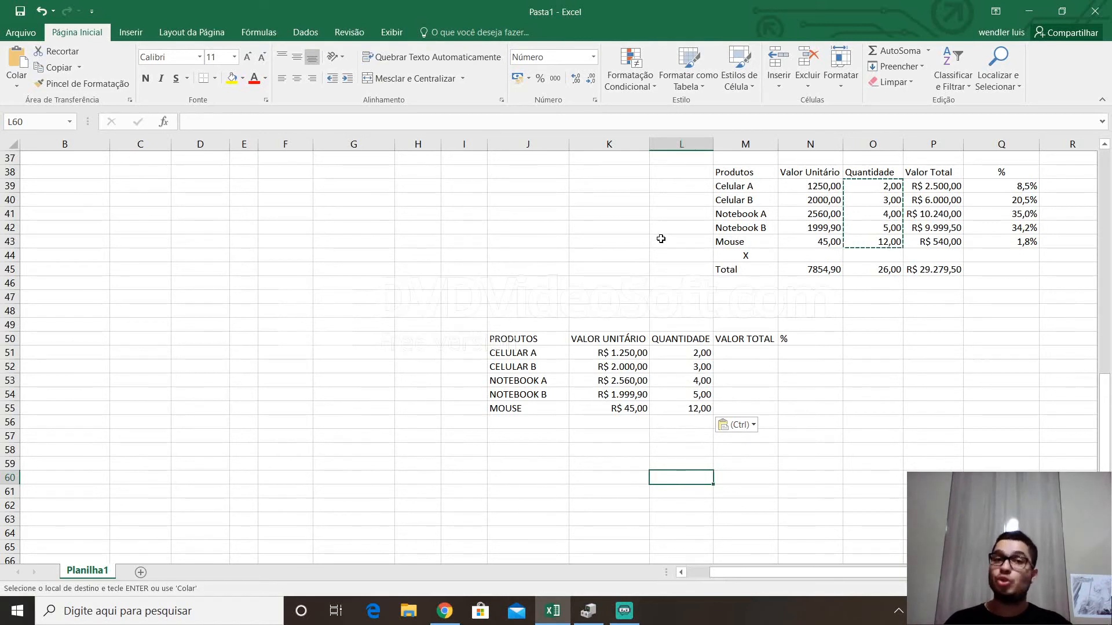
Format the whole QUANTIDADE column L as Geral so the quantities have no decimal places.
{"action": "left_click", "coordinate": [681, 144]}
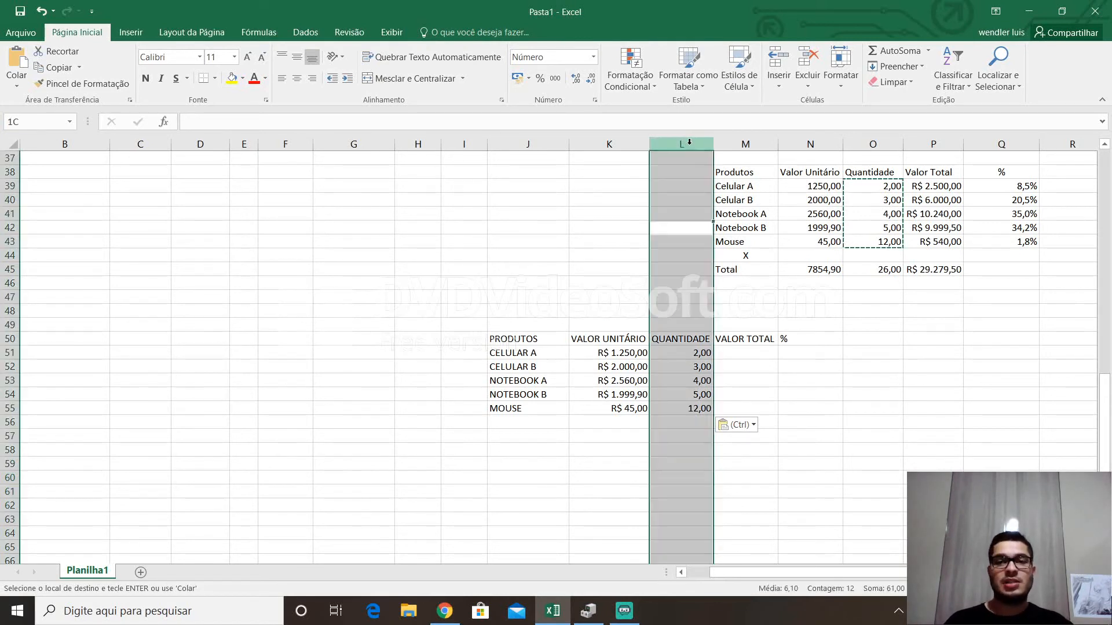
{"action": "left_click", "coordinate": [593, 57]}
{"action": "left_click", "coordinate": [570, 92]}
{"action": "left_click", "coordinate": [718, 405]}
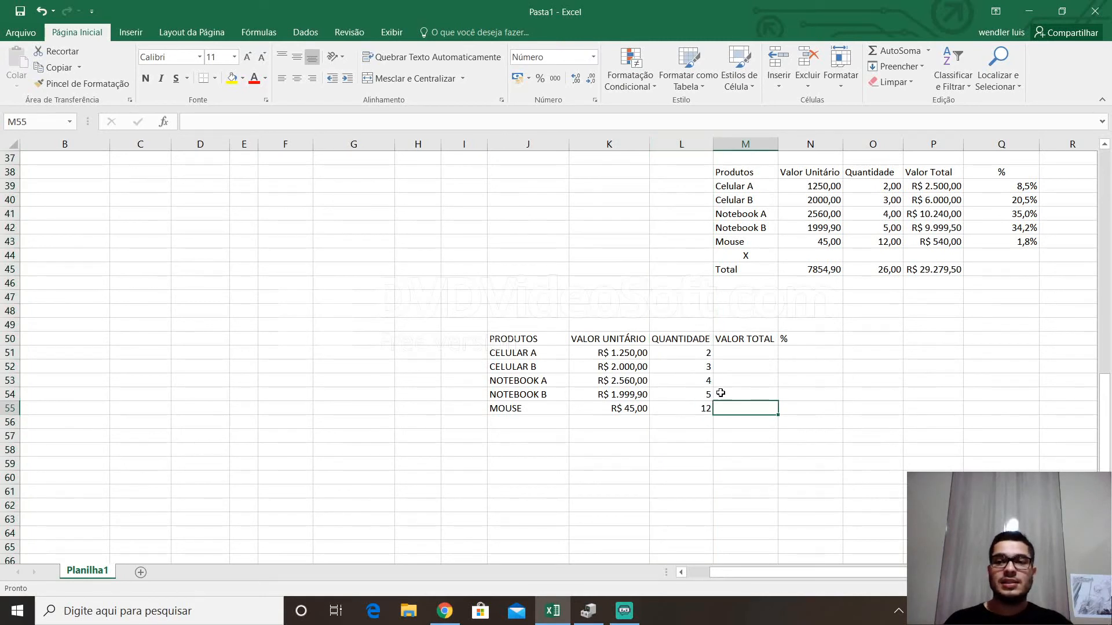
Enter the formula =MULT(K51:L51) in M51 to calculate the total value of CELULAR A.
{"action": "left_click", "coordinate": [744, 350]}
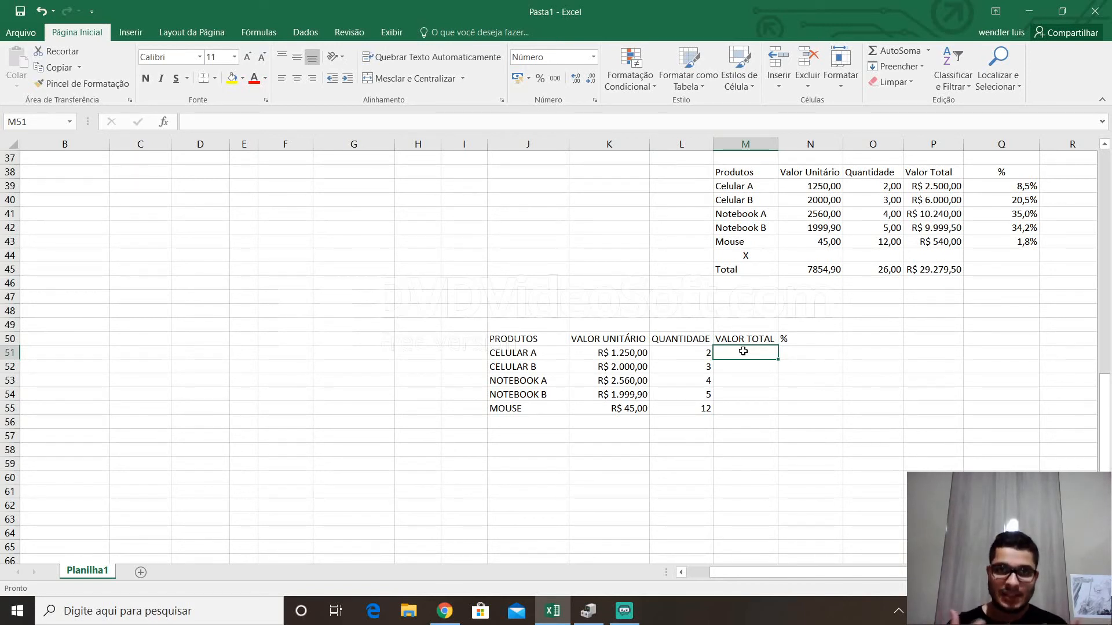
{"action": "type", "text": "="}
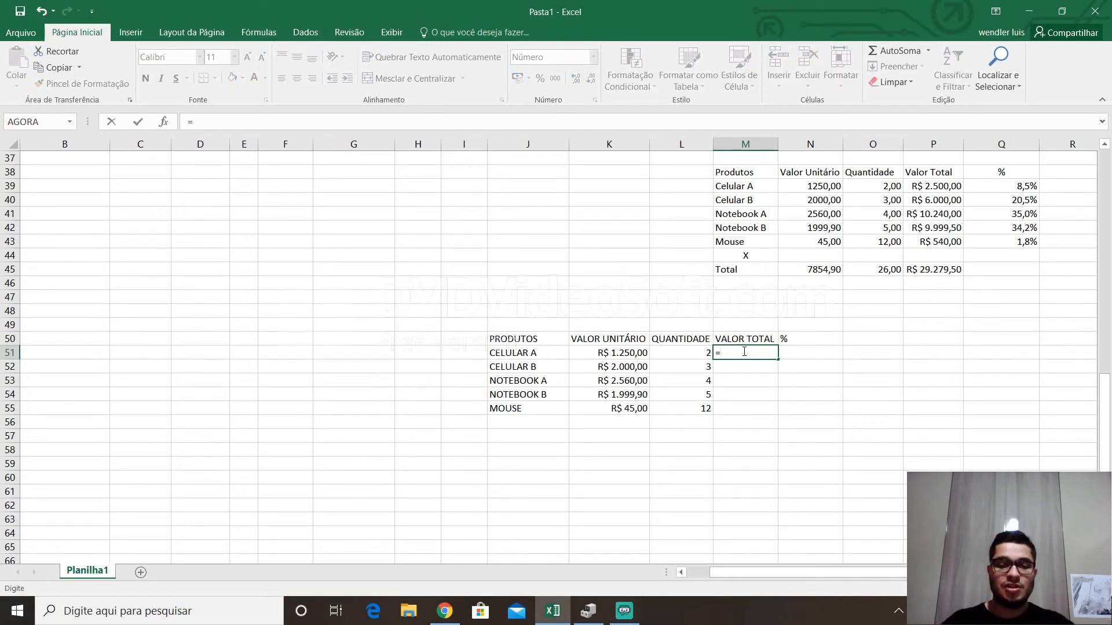
{"action": "type", "text": "MUL"}
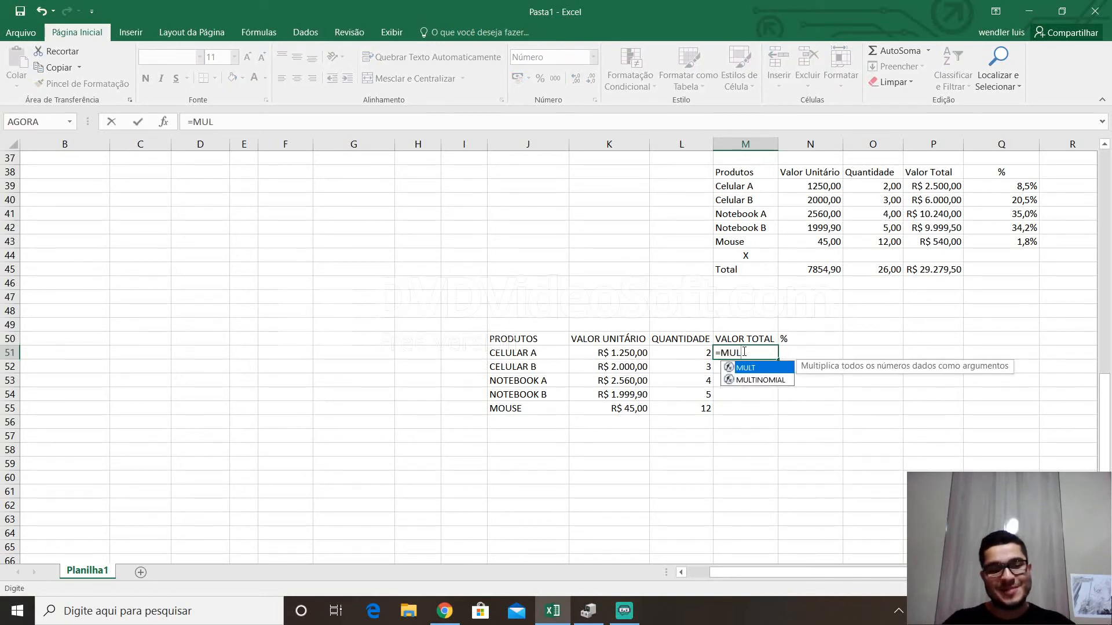
{"action": "type", "text": "T"}
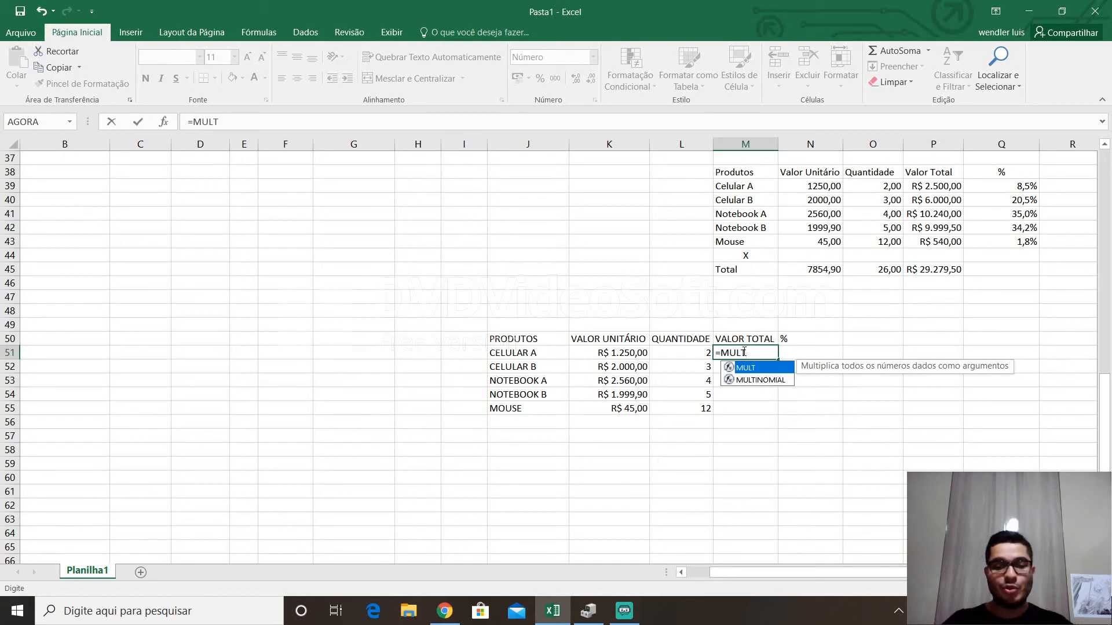
{"action": "type", "text": "("}
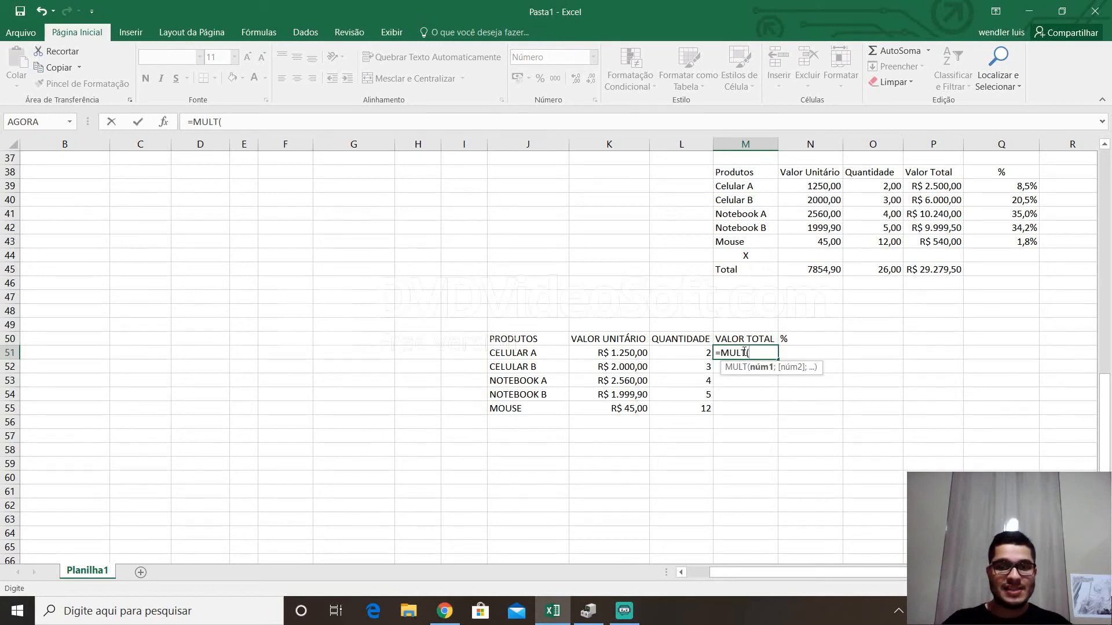
{"action": "type", "text": "K51"}
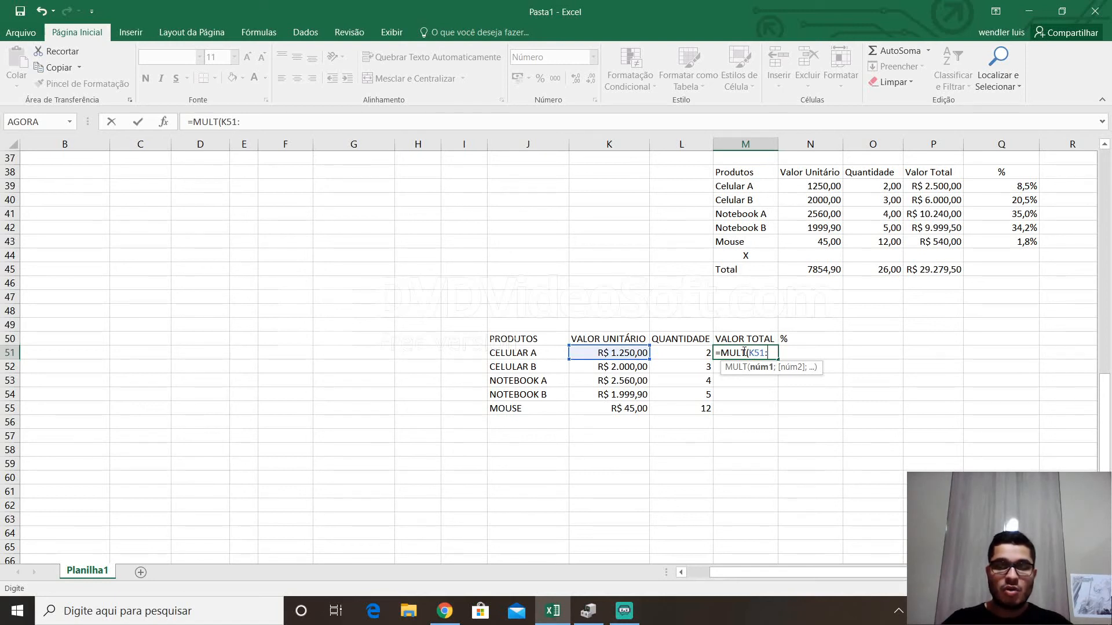
{"action": "type", "text": ":L51"}
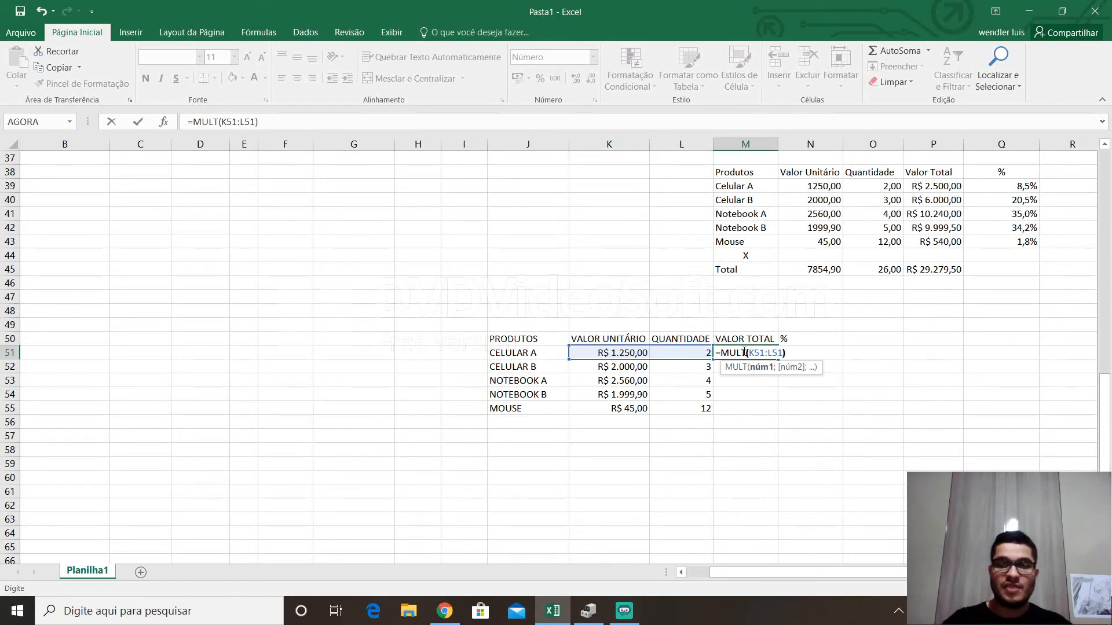
{"action": "type", "text": ")"}
{"action": "key", "text": "Return"}
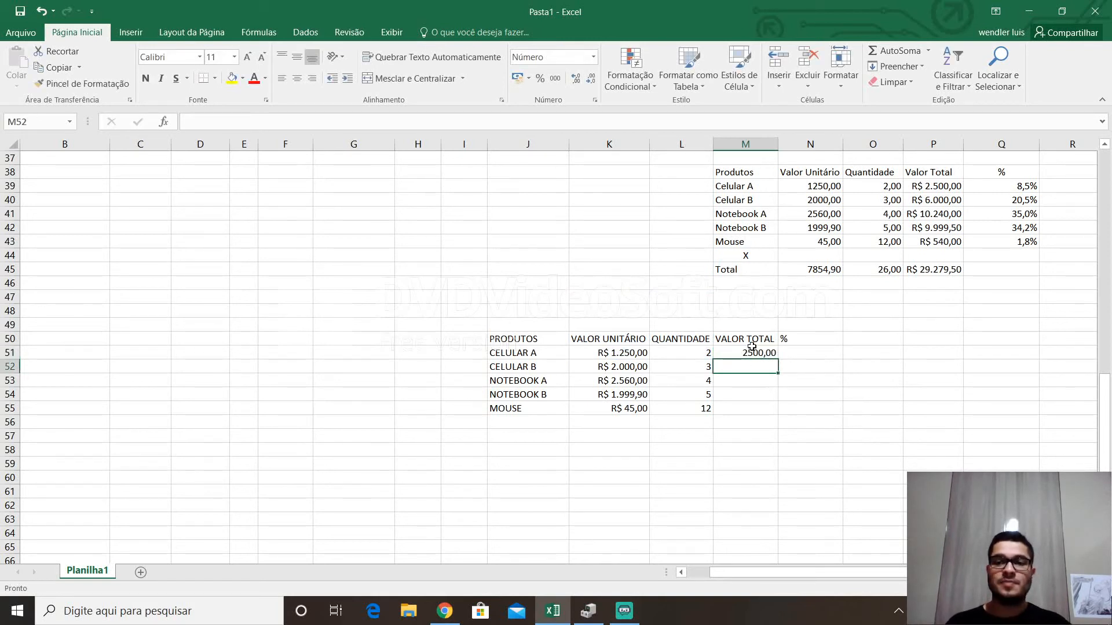
Fill the M51 formula down to M55 and format the VALOR TOTAL results as Moeda.
{"action": "left_click", "coordinate": [753, 350]}
{"action": "left_click_drag", "start_coordinate": [778, 358], "coordinate": [777, 414]}
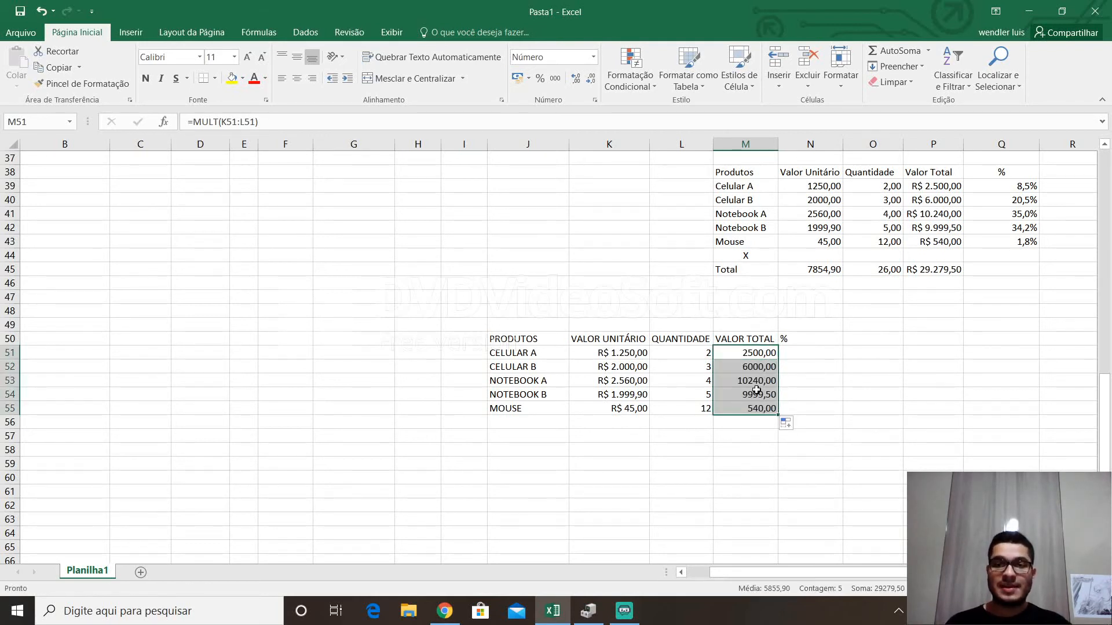
{"action": "left_click", "coordinate": [593, 57]}
{"action": "left_click", "coordinate": [564, 136]}
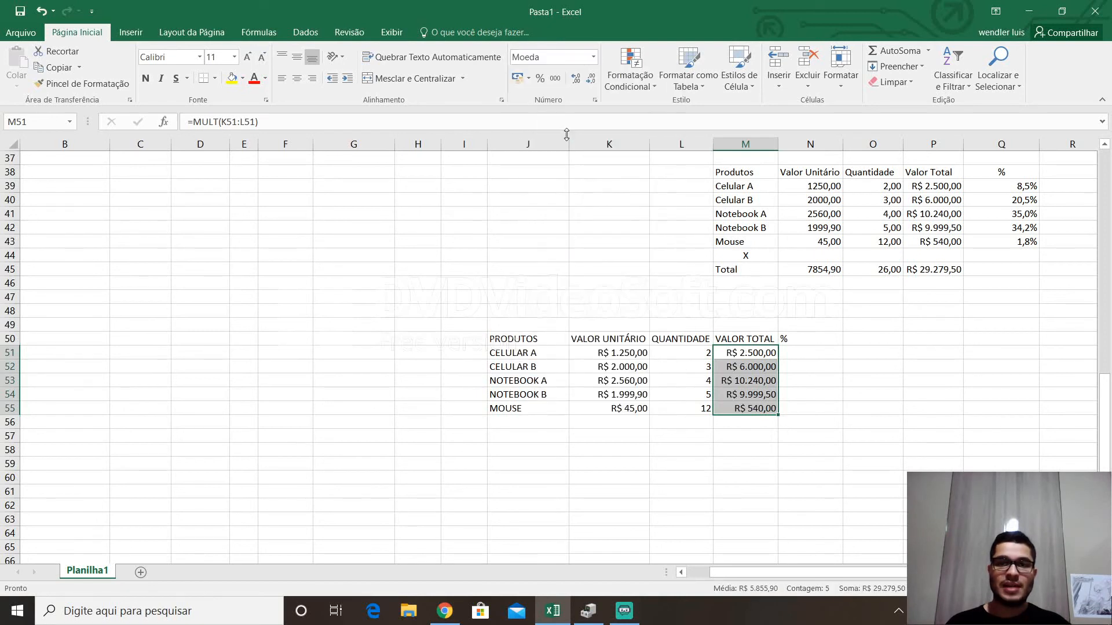
{"action": "left_click", "coordinate": [847, 474]}
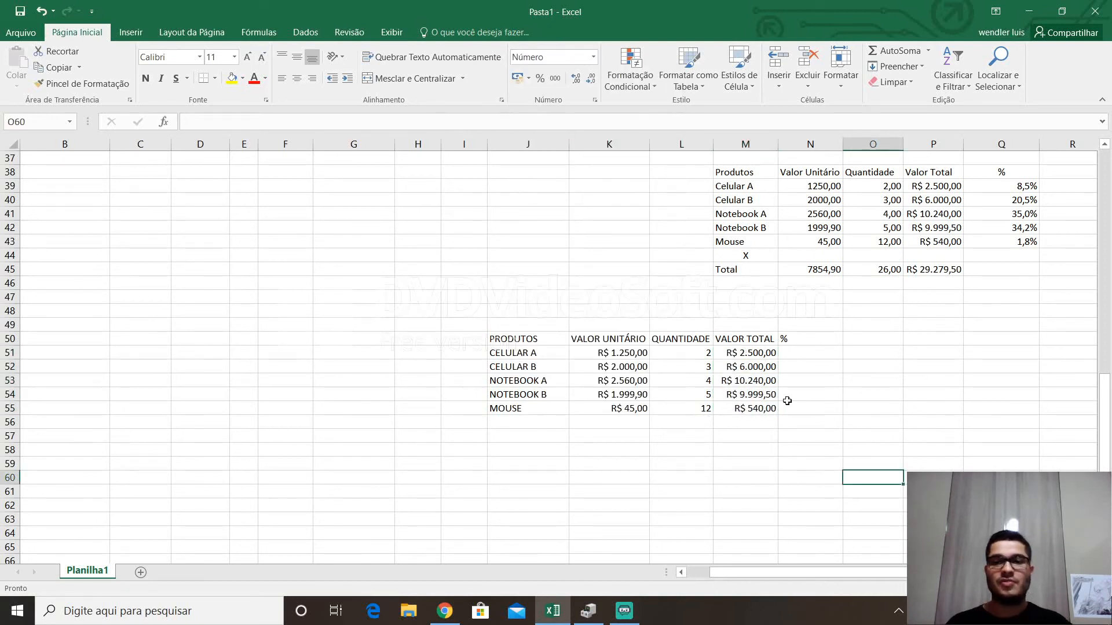
Add an X row label in J56 and a TOTAL row label in J57 below the products.
{"action": "left_click", "coordinate": [796, 340]}
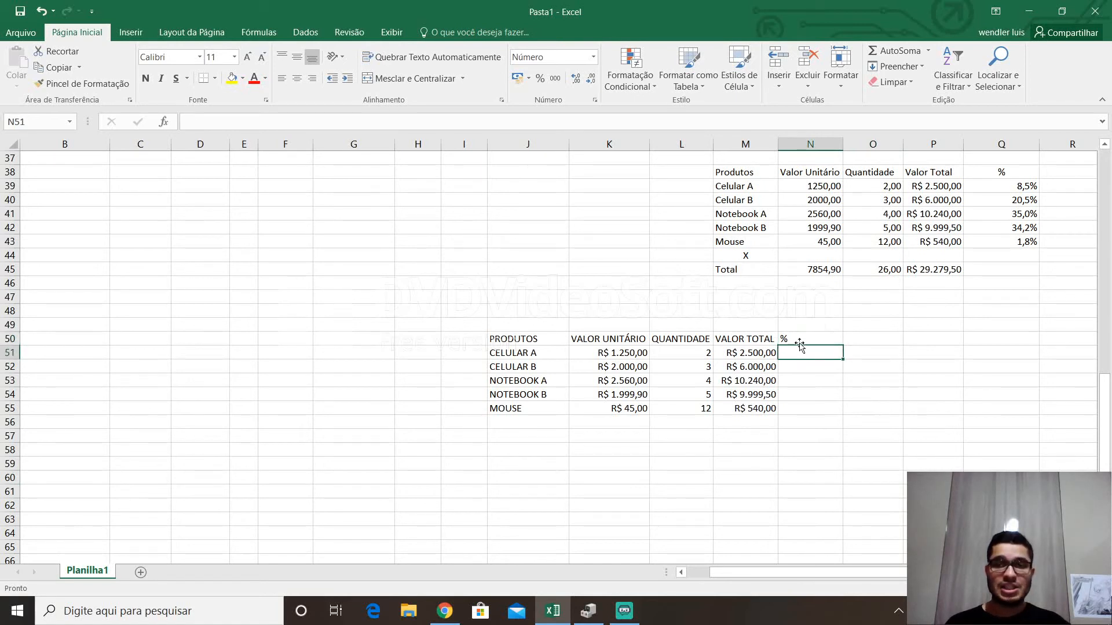
{"action": "left_click_drag", "start_coordinate": [752, 353], "coordinate": [760, 408]}
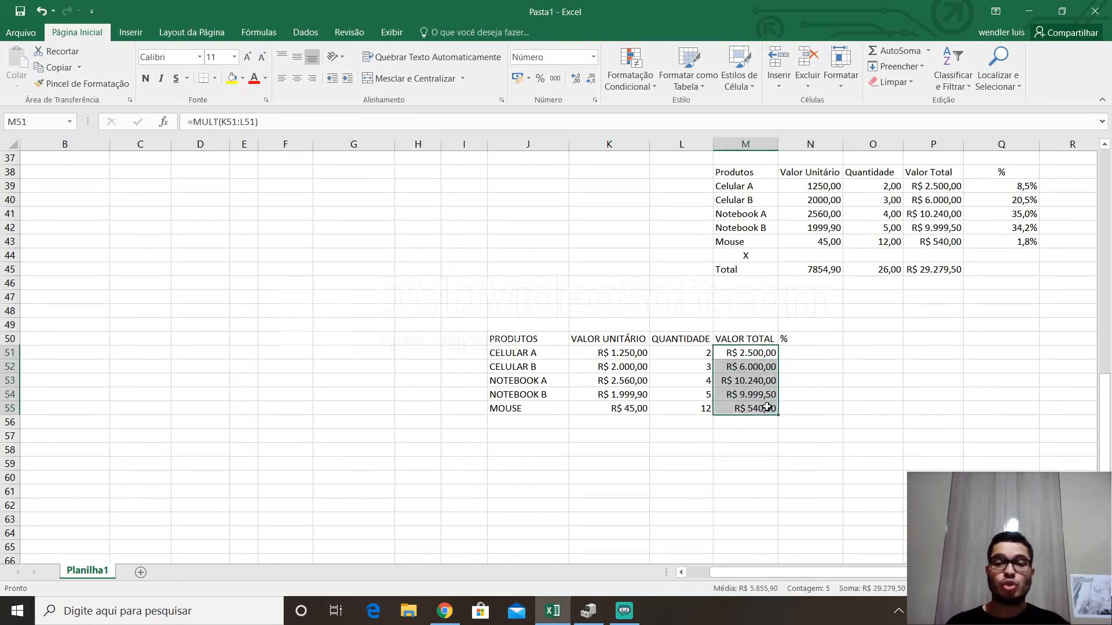
{"action": "left_click", "coordinate": [549, 421]}
{"action": "type", "text": "x"}
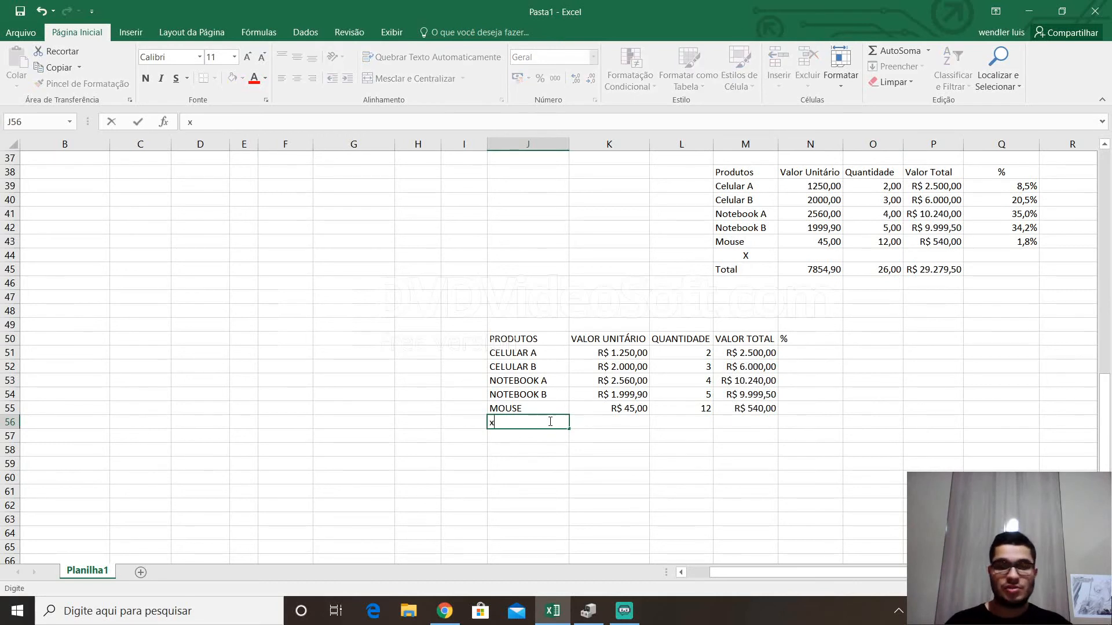
{"action": "key", "text": "Return"}
{"action": "type", "text": "T"}
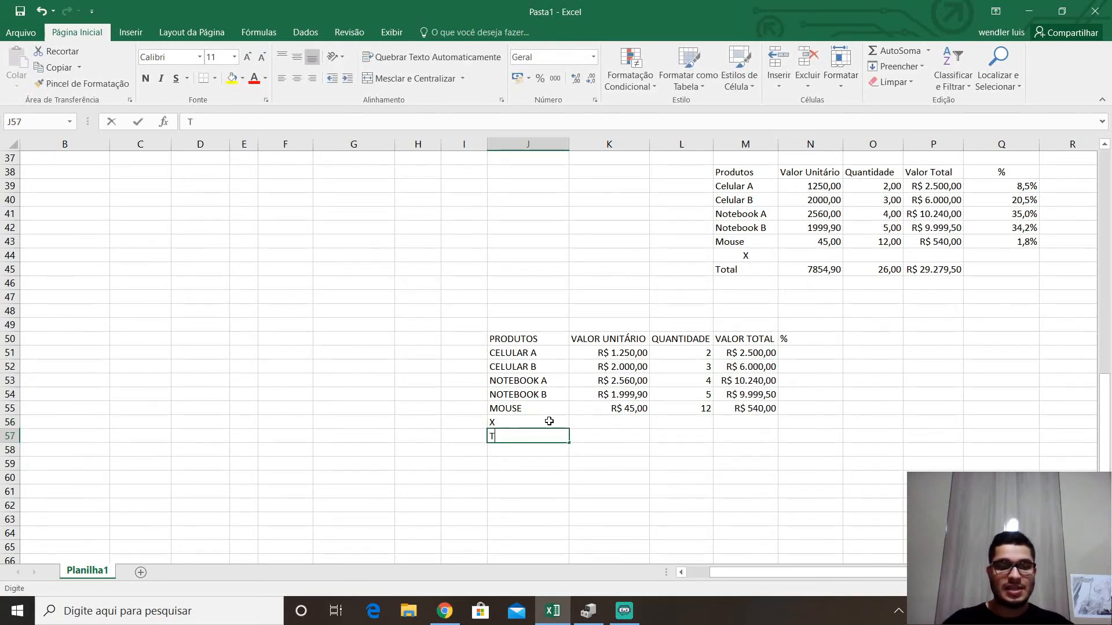
{"action": "type", "text": "OTAL"}
{"action": "left_click", "coordinate": [554, 490]}
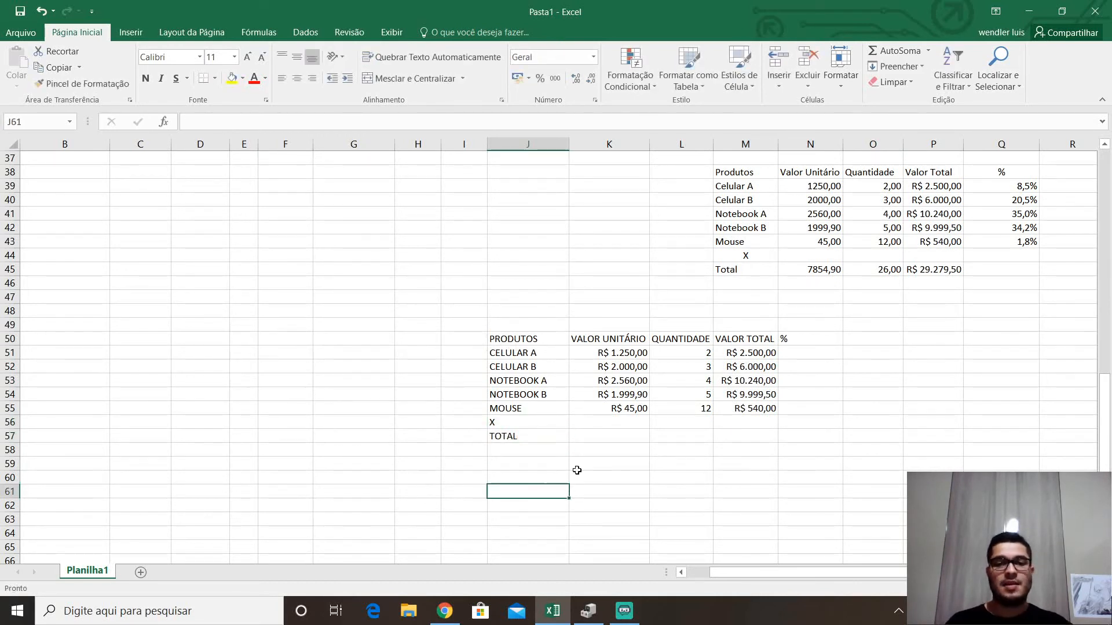
Enter the formula =SOMA(K51:K55) in K57 to total the unit values.
{"action": "left_click", "coordinate": [545, 442]}
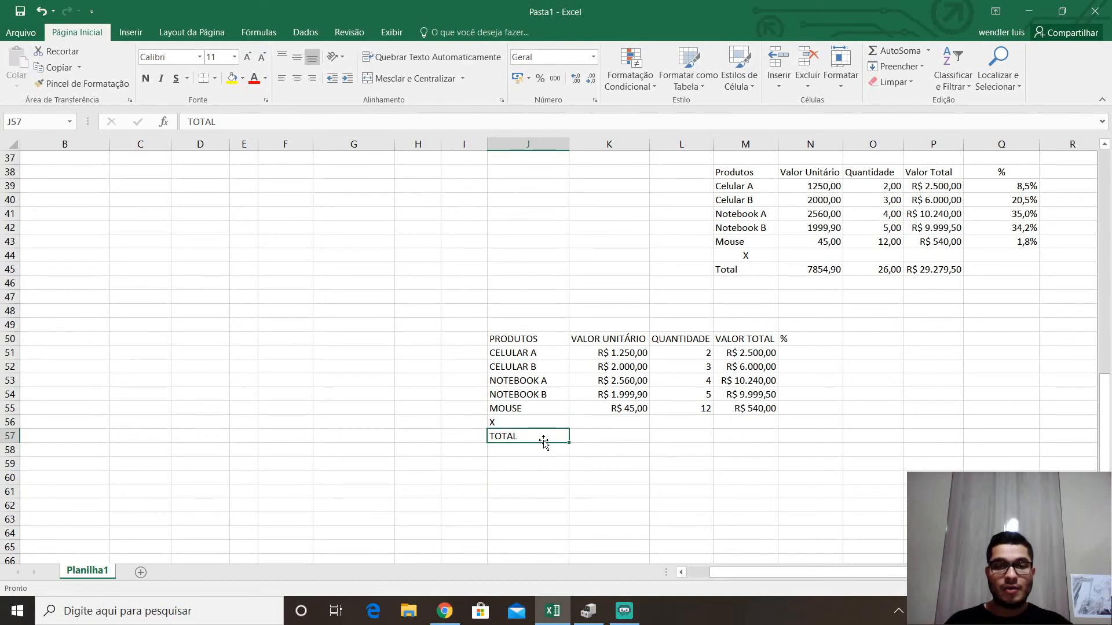
{"action": "left_click", "coordinate": [612, 337]}
{"action": "left_click", "coordinate": [606, 437]}
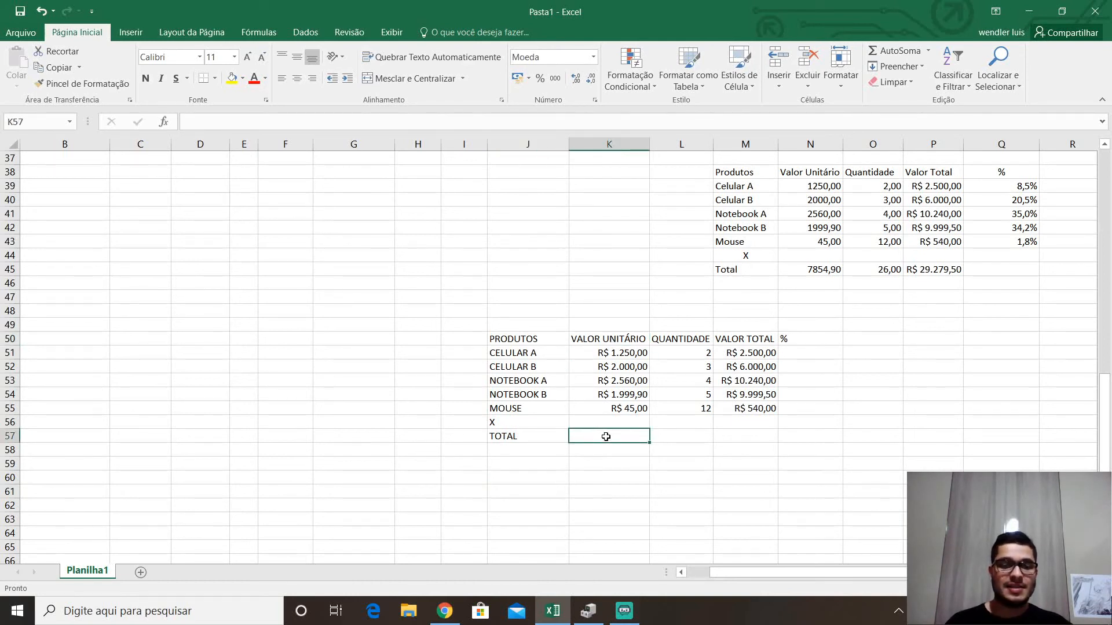
{"action": "type", "text": "=SOMA"}
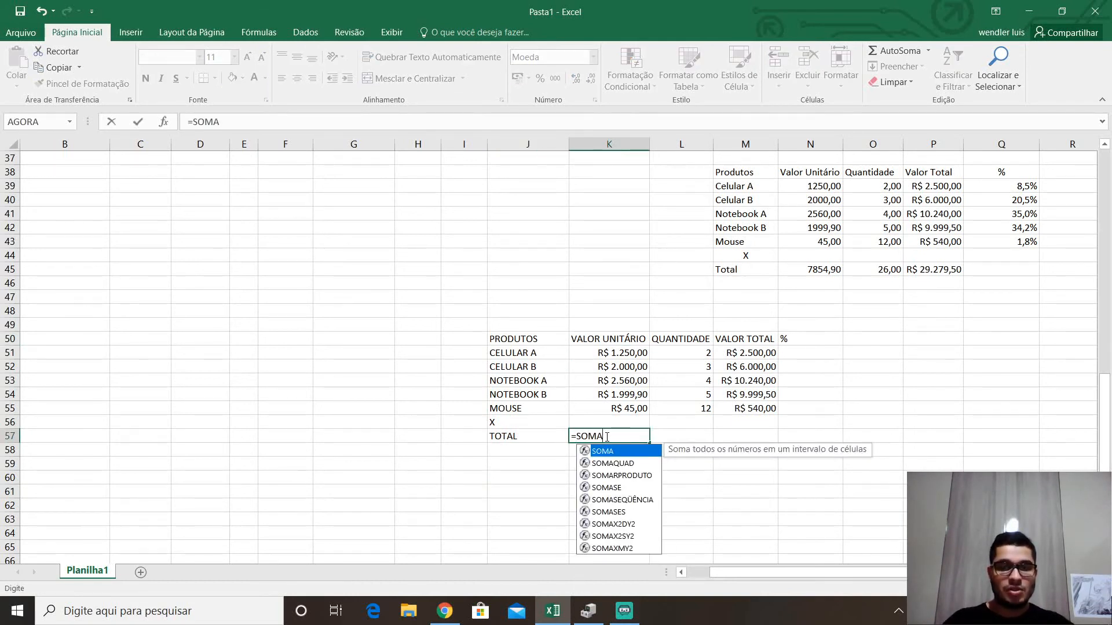
{"action": "type", "text": "("}
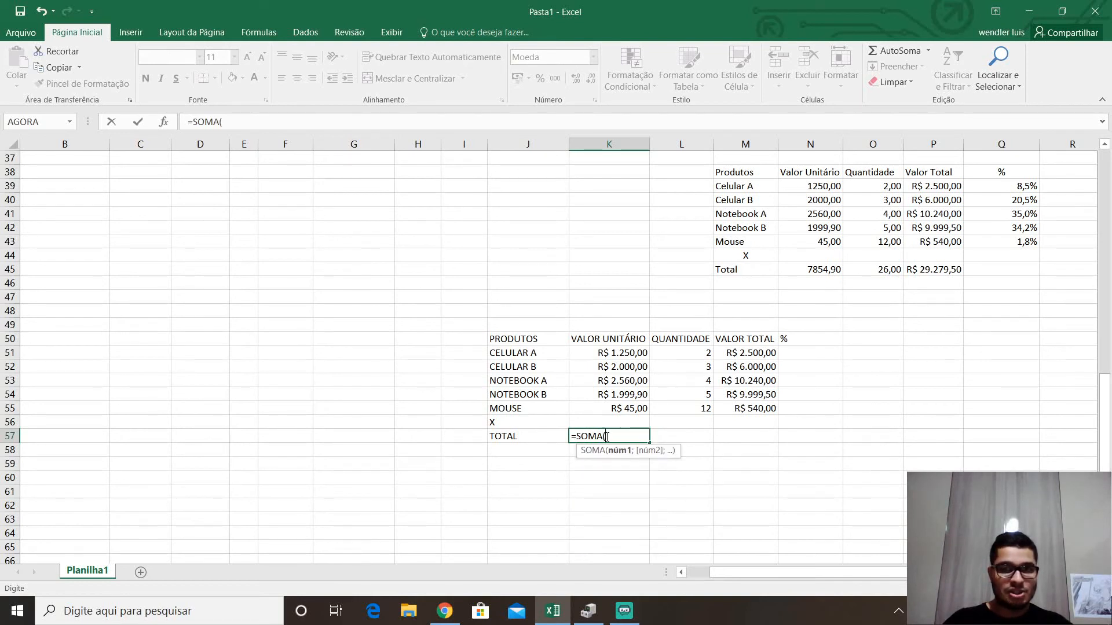
{"action": "type", "text": "K51"}
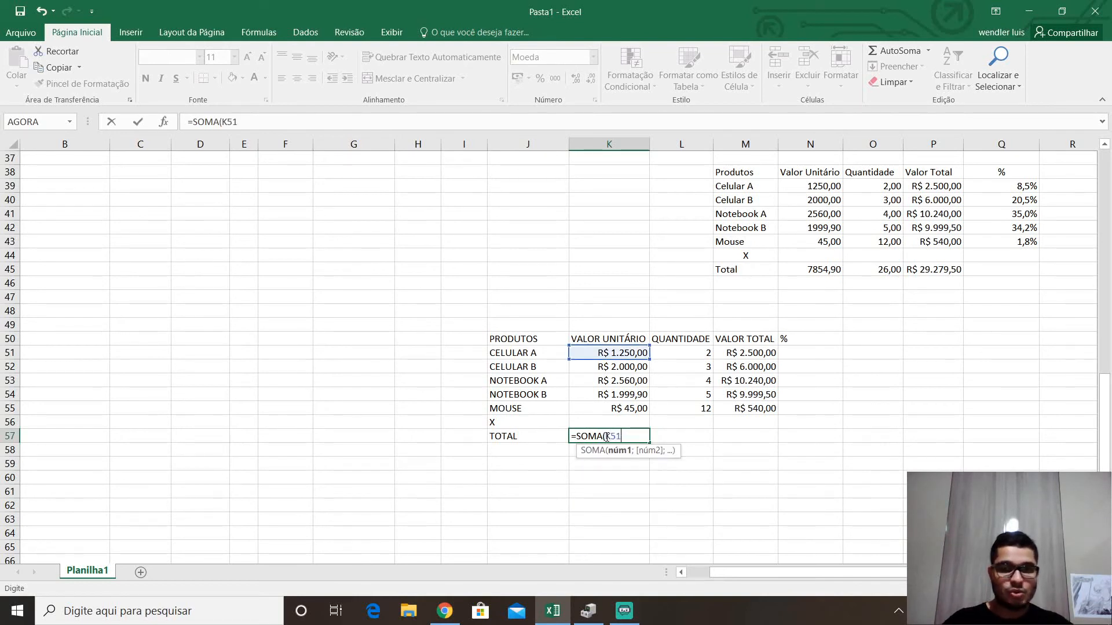
{"action": "type", "text": ":K"}
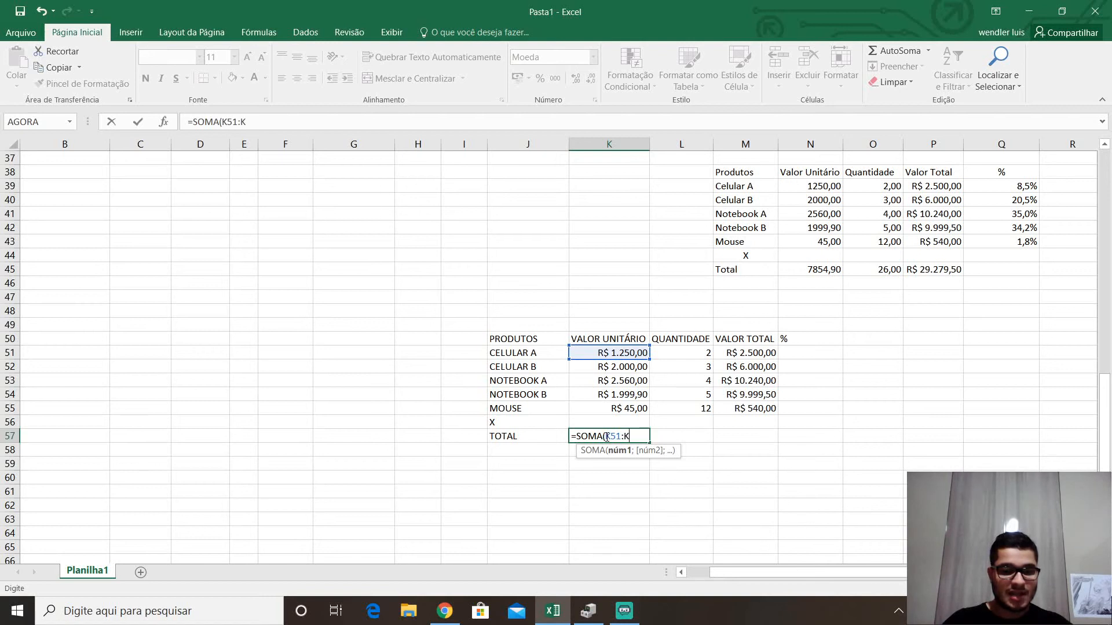
{"action": "type", "text": "54"}
{"action": "key", "text": "BackSpace"}
{"action": "type", "text": "55"}
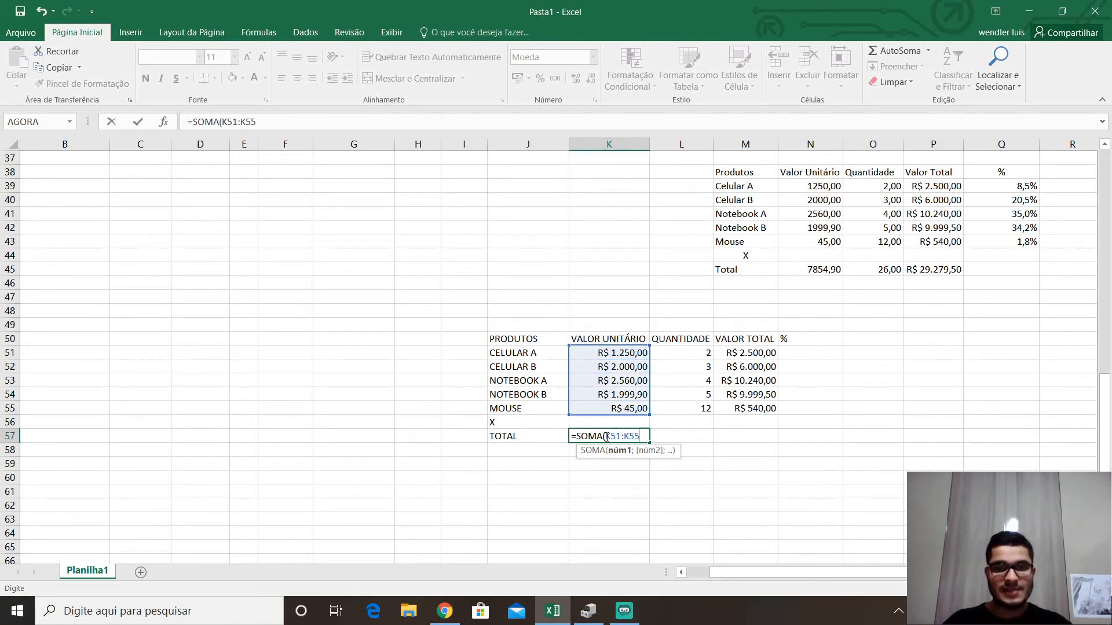
{"action": "type", "text": ")"}
{"action": "key", "text": "Return"}
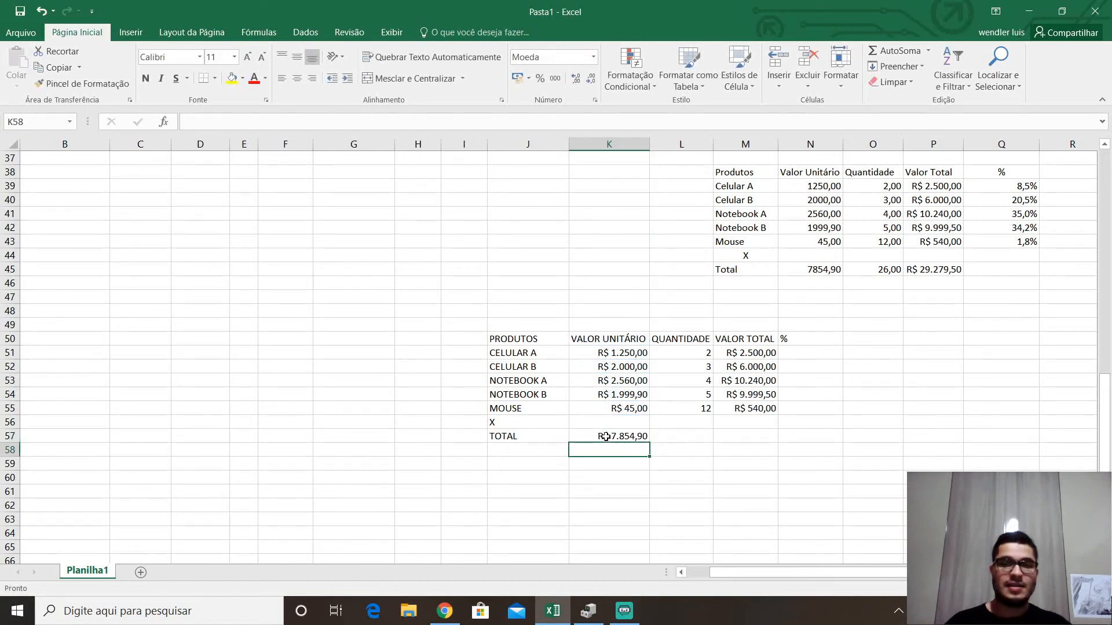
Fill the sum formula from K57 across to M57 to total the quantities and total values.
{"action": "left_click", "coordinate": [614, 436]}
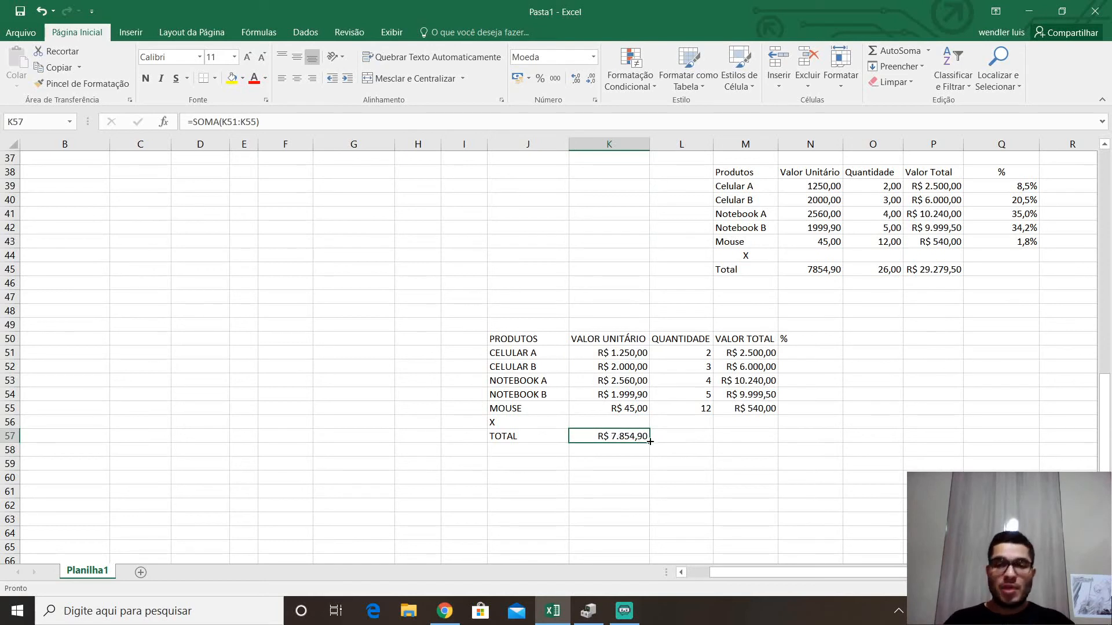
{"action": "left_click_drag", "start_coordinate": [651, 442], "coordinate": [752, 435]}
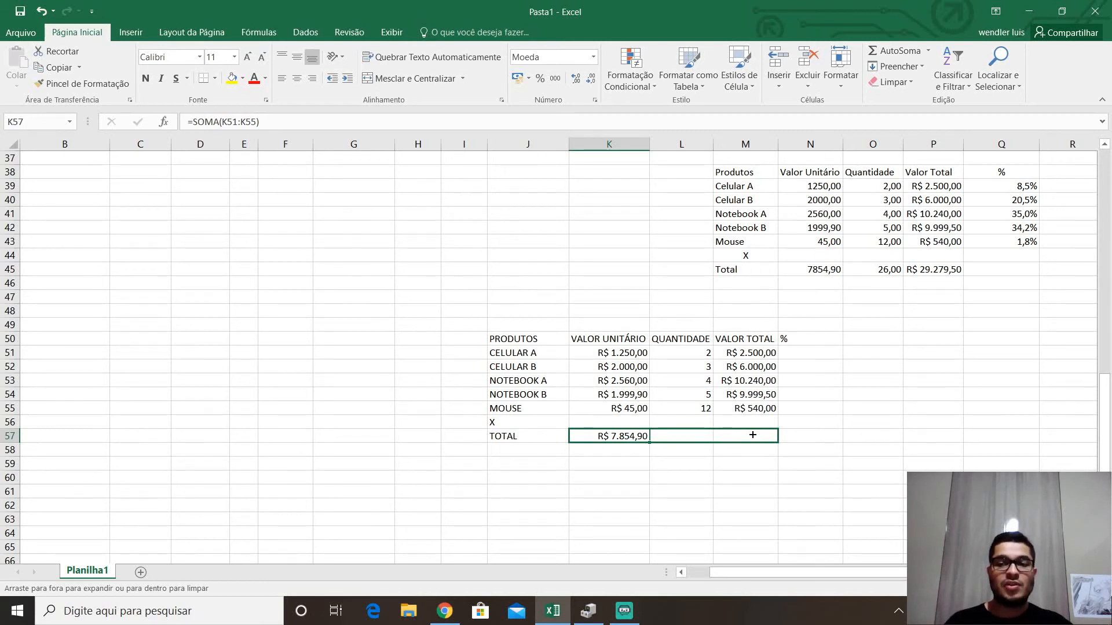
{"action": "left_click_drag", "start_coordinate": [753, 434], "coordinate": [753, 435]}
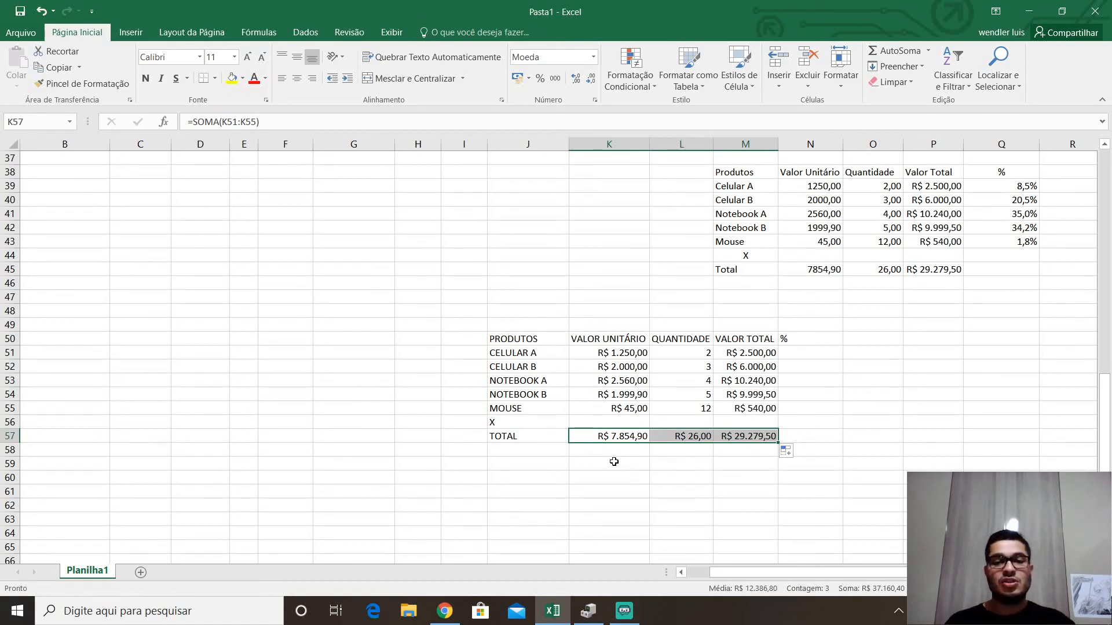
{"action": "left_click", "coordinate": [614, 461]}
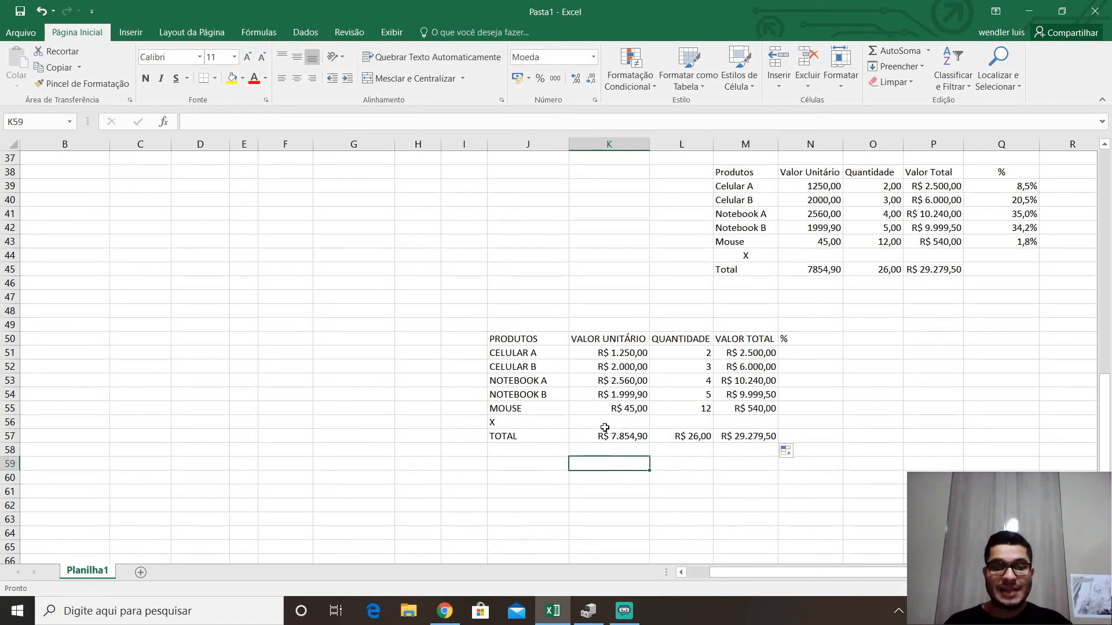
Format the quantity total in L57 as Geral.
{"action": "left_click", "coordinate": [689, 144]}
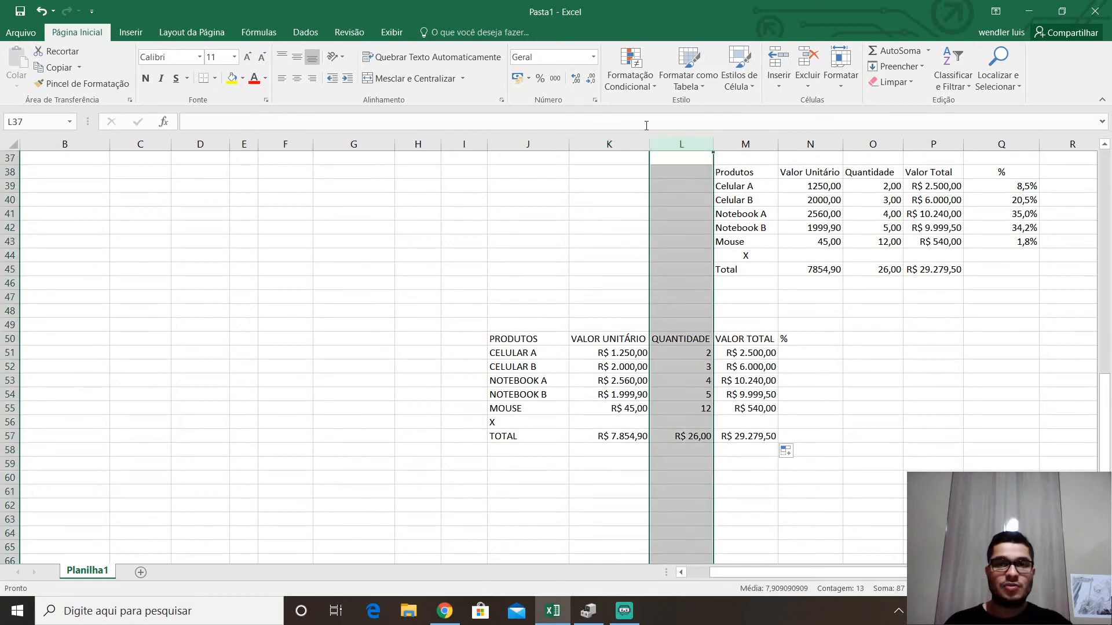
{"action": "left_click", "coordinate": [703, 436]}
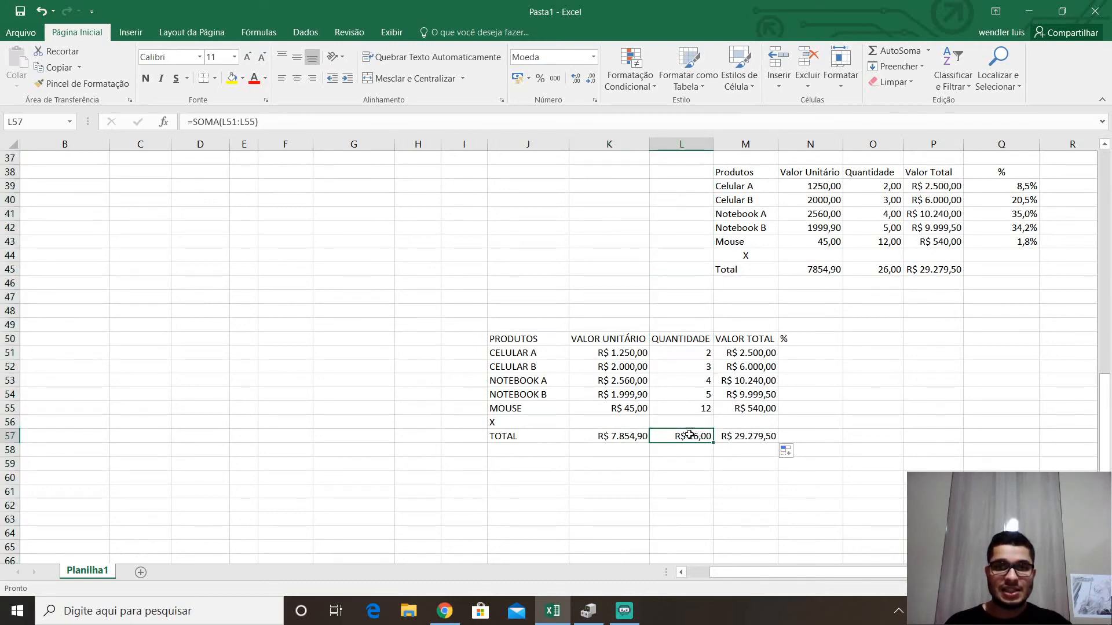
{"action": "left_click", "coordinate": [592, 58]}
{"action": "left_click", "coordinate": [584, 86]}
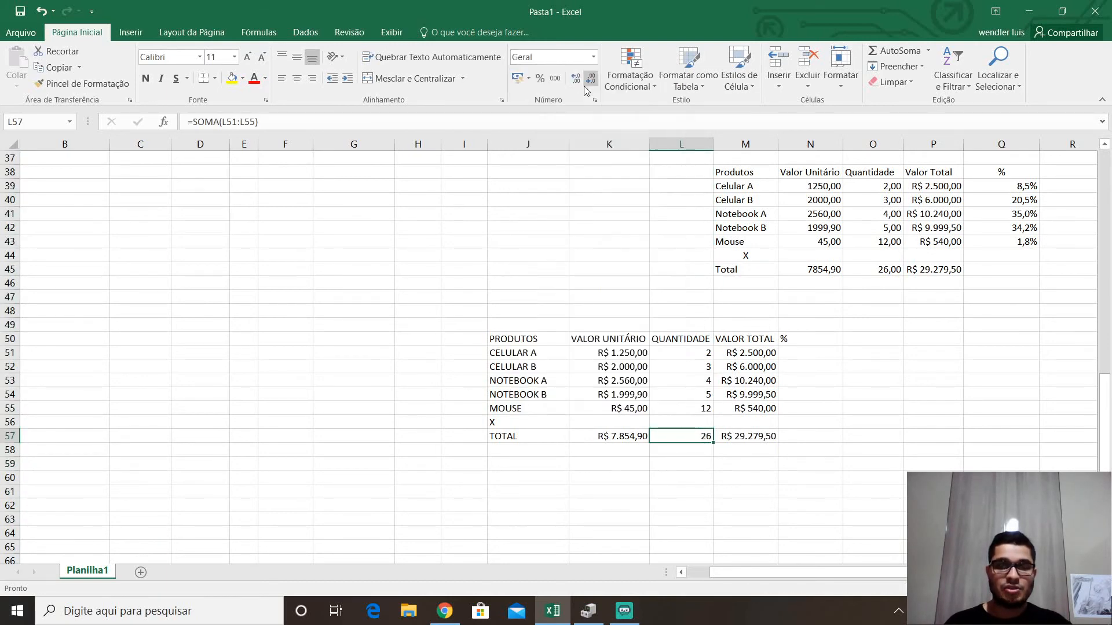
Compare CELULAR A's total value in M51 with the overall total in M57 as the basis for its percentage.
{"action": "left_click", "coordinate": [750, 437]}
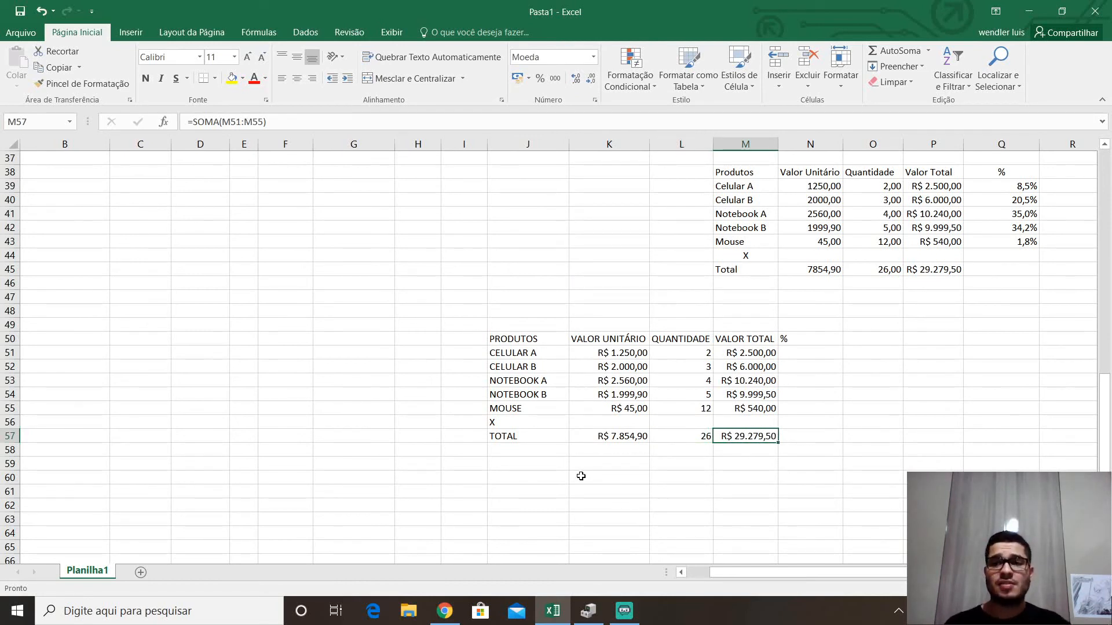
{"action": "left_click", "coordinate": [800, 355]}
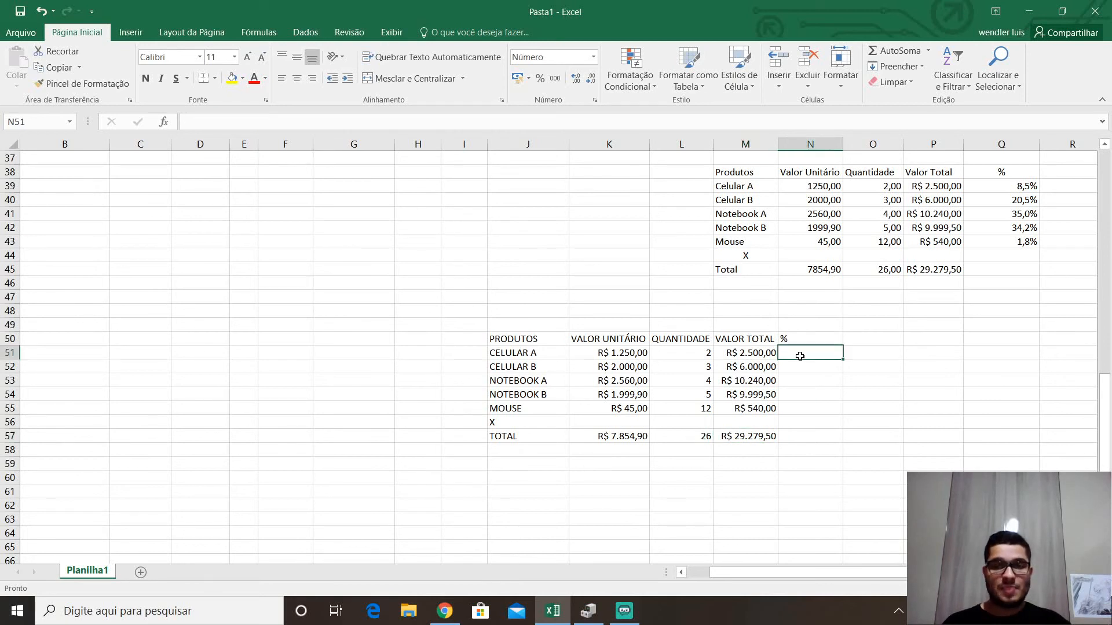
{"action": "left_click", "coordinate": [758, 352]}
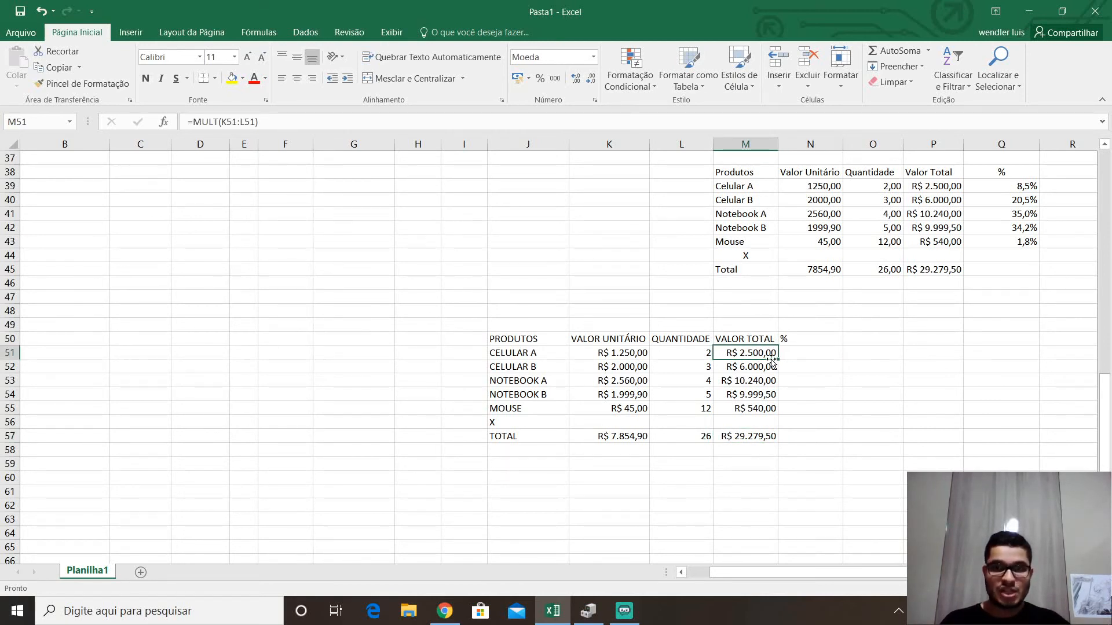
{"action": "left_click", "coordinate": [754, 437]}
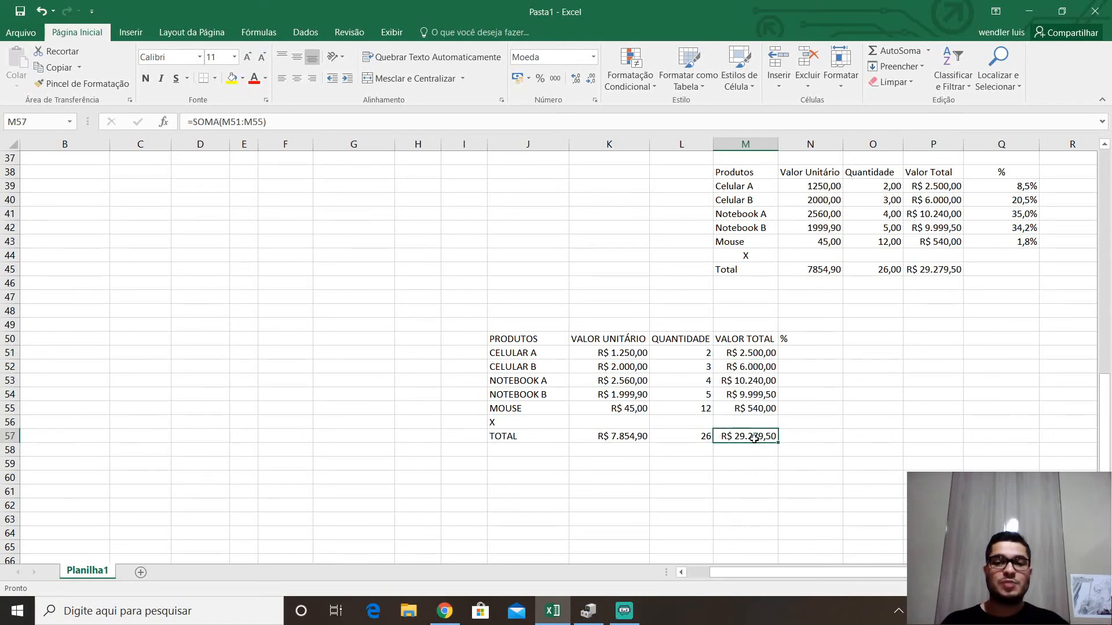
Enter the formula =M51/M57 in N51 to calculate CELULAR A's share of the overall total.
{"action": "left_click", "coordinate": [787, 354]}
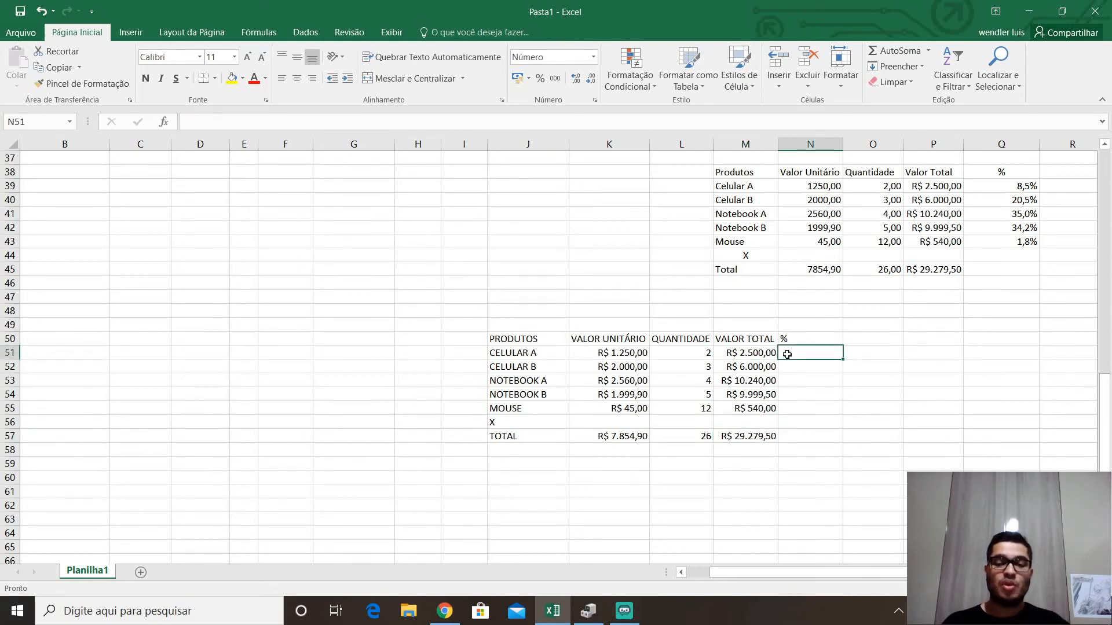
{"action": "type", "text": "="}
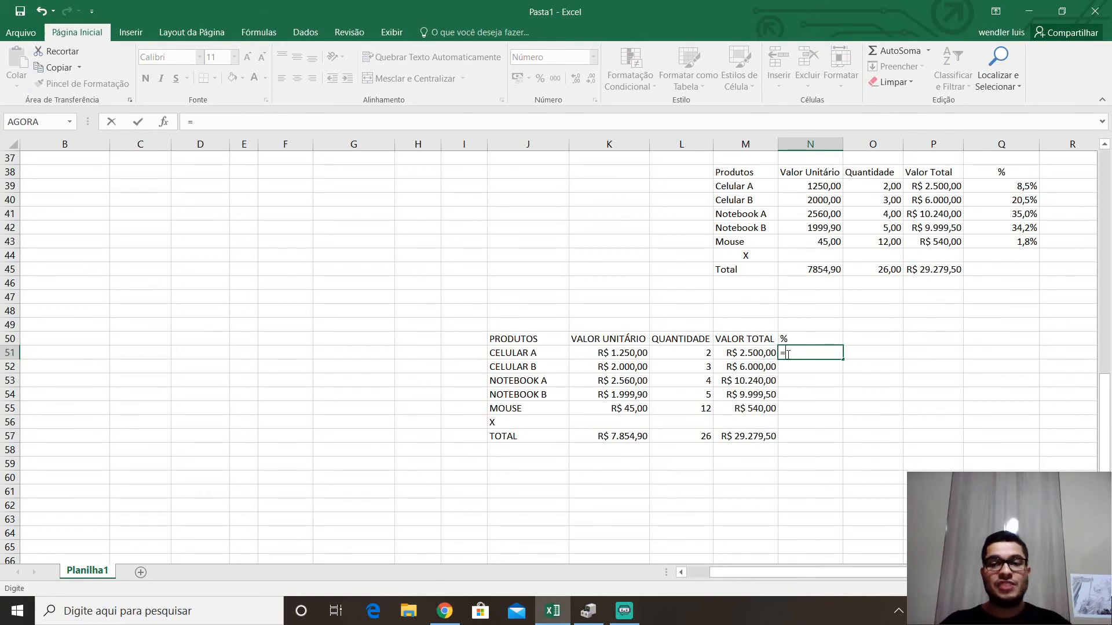
{"action": "type", "text": "M51"}
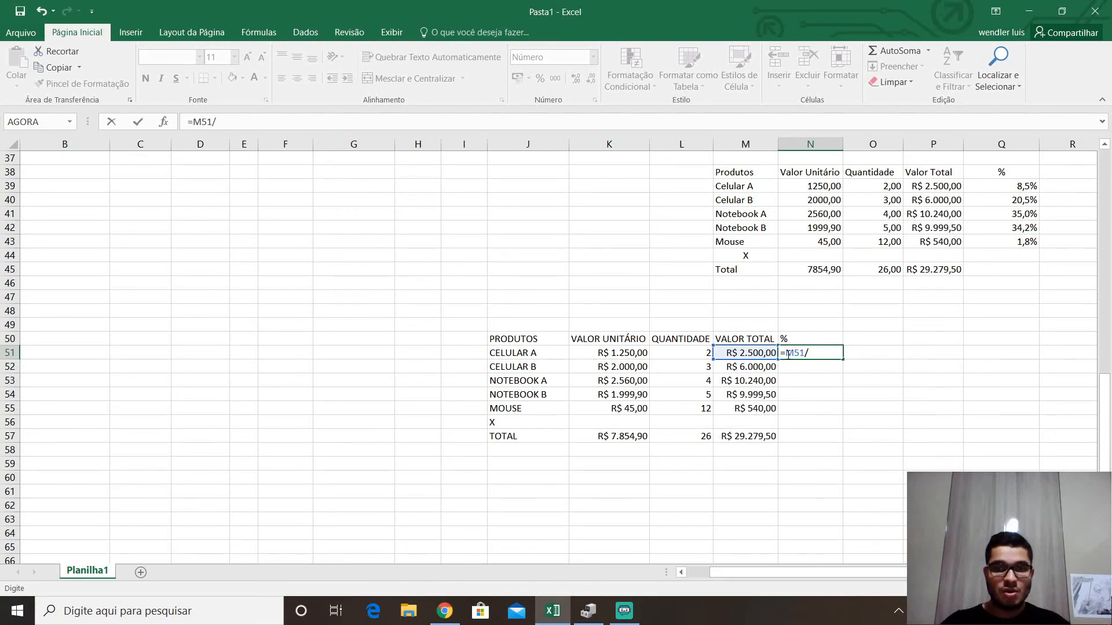
{"action": "type", "text": "/M"}
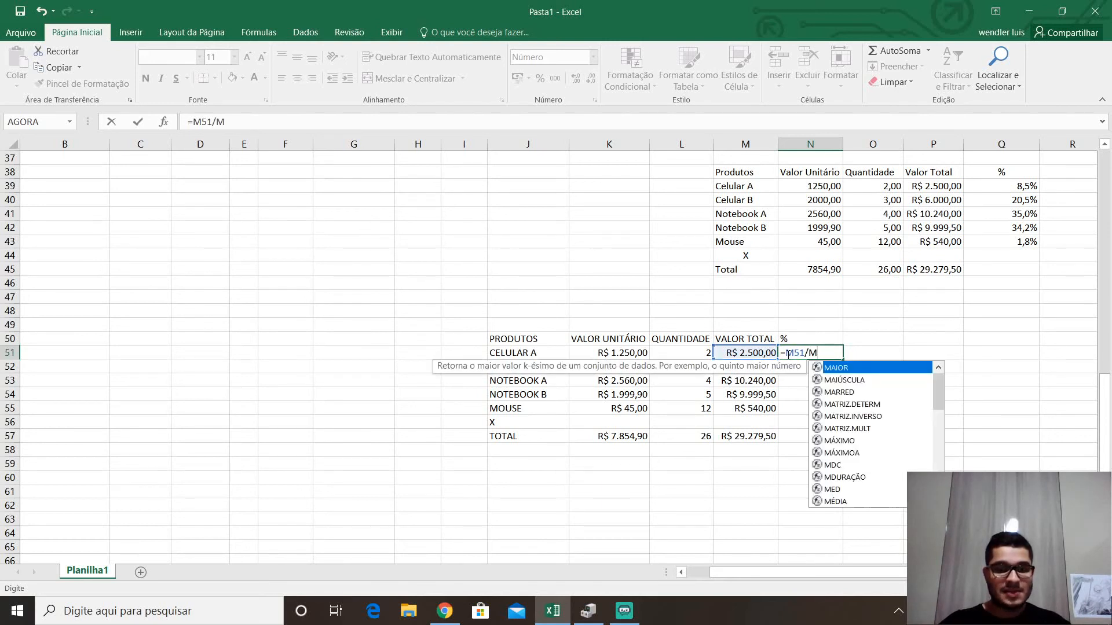
{"action": "type", "text": "57"}
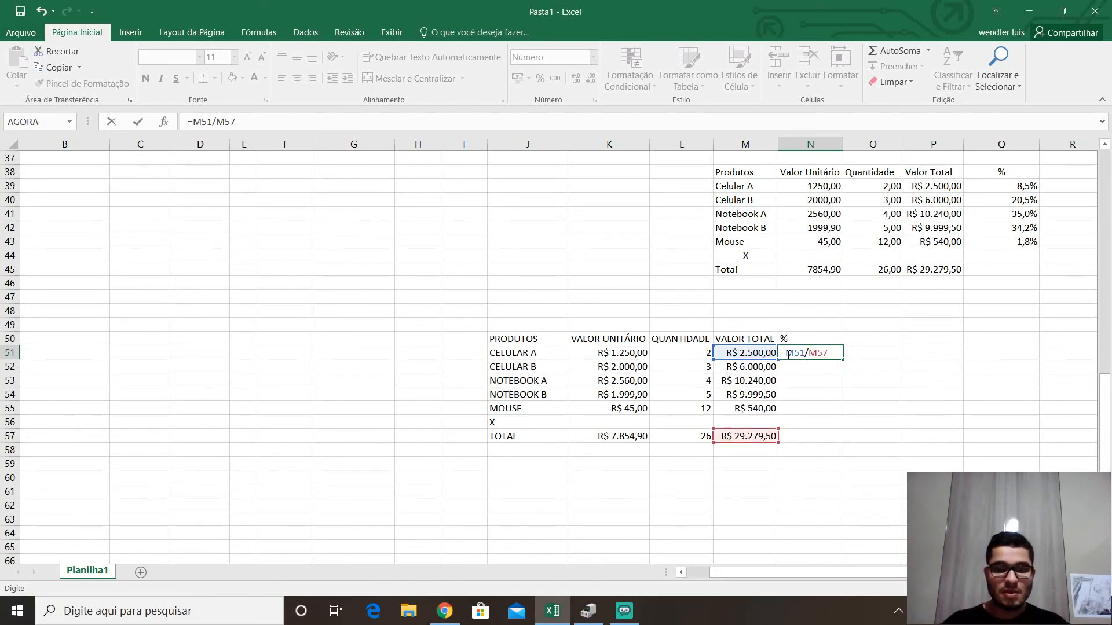
{"action": "key", "text": "Return"}
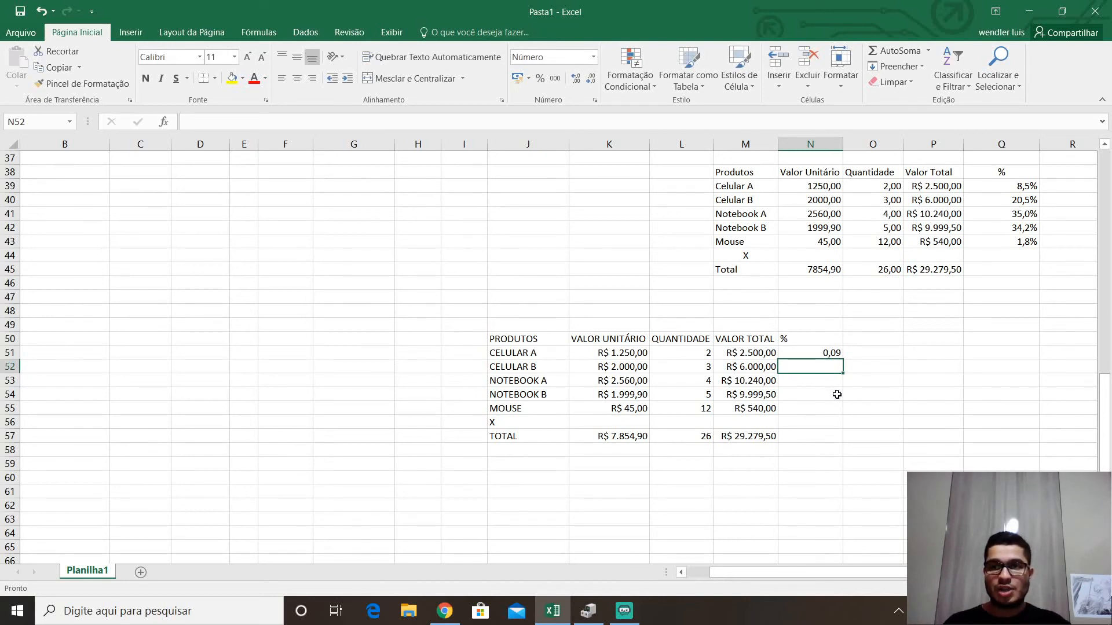
Fill the percentage formula from N51 down to N56.
{"action": "left_click", "coordinate": [830, 353]}
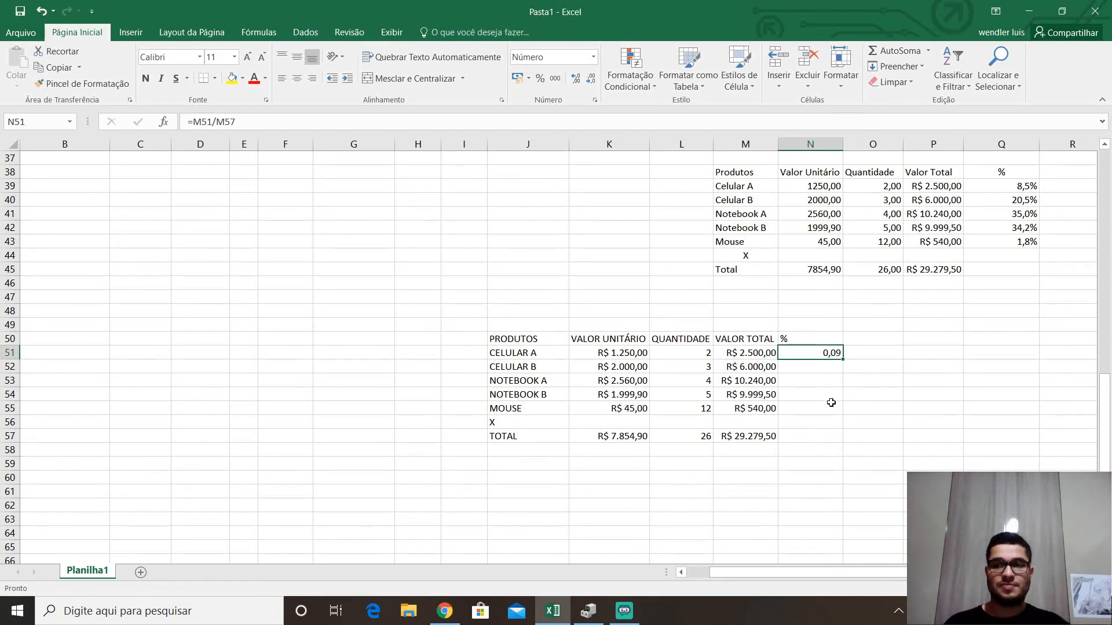
{"action": "double_click", "coordinate": [830, 352]}
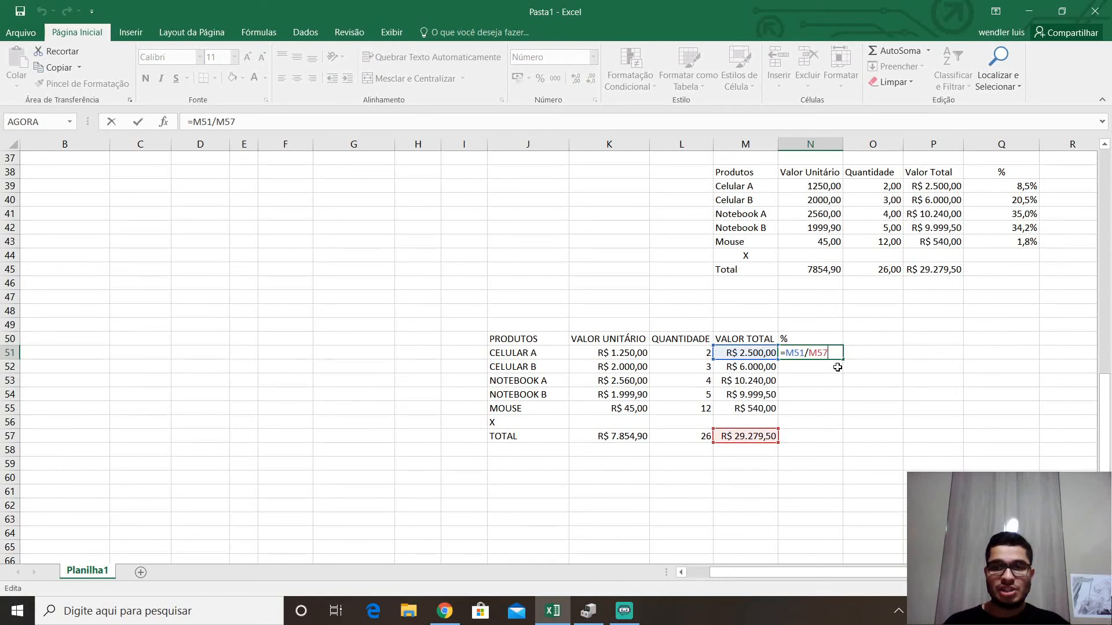
{"action": "key", "text": "ctrl+Return"}
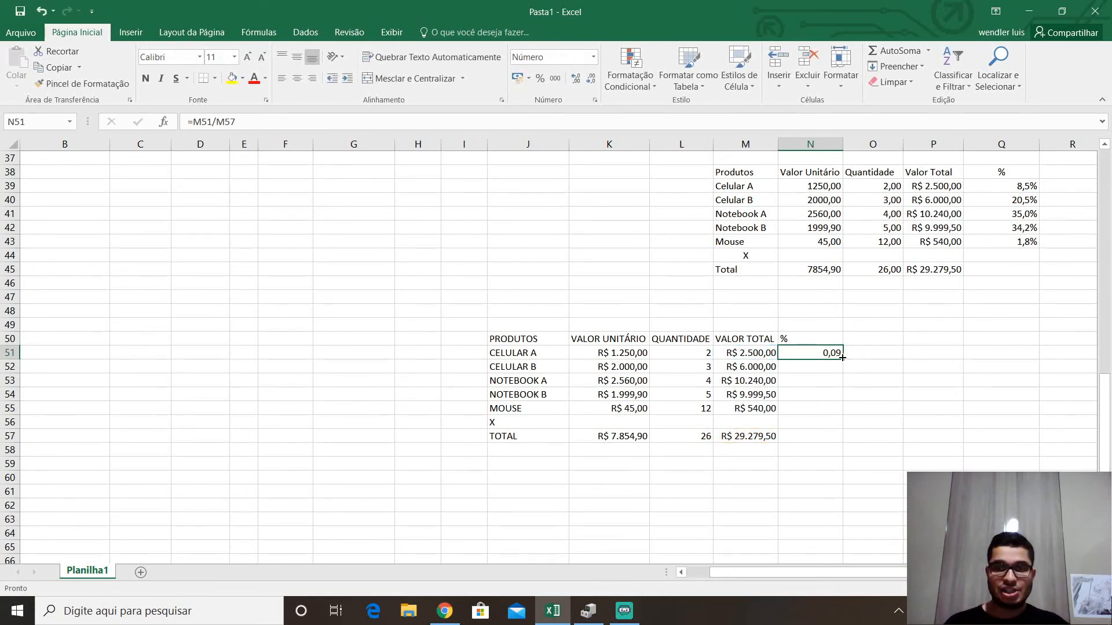
{"action": "left_click_drag", "start_coordinate": [842, 358], "coordinate": [839, 424]}
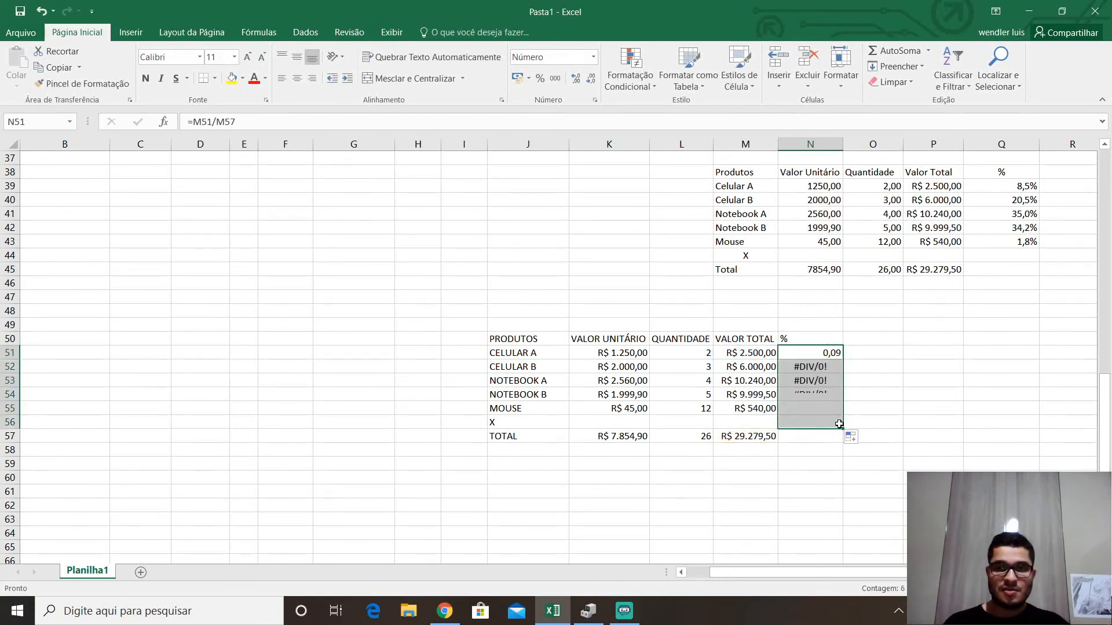
Inspect the filled percentage formulas in N52 to N54 for the cells they reference, leaving them unedited.
{"action": "double_click", "coordinate": [814, 366]}
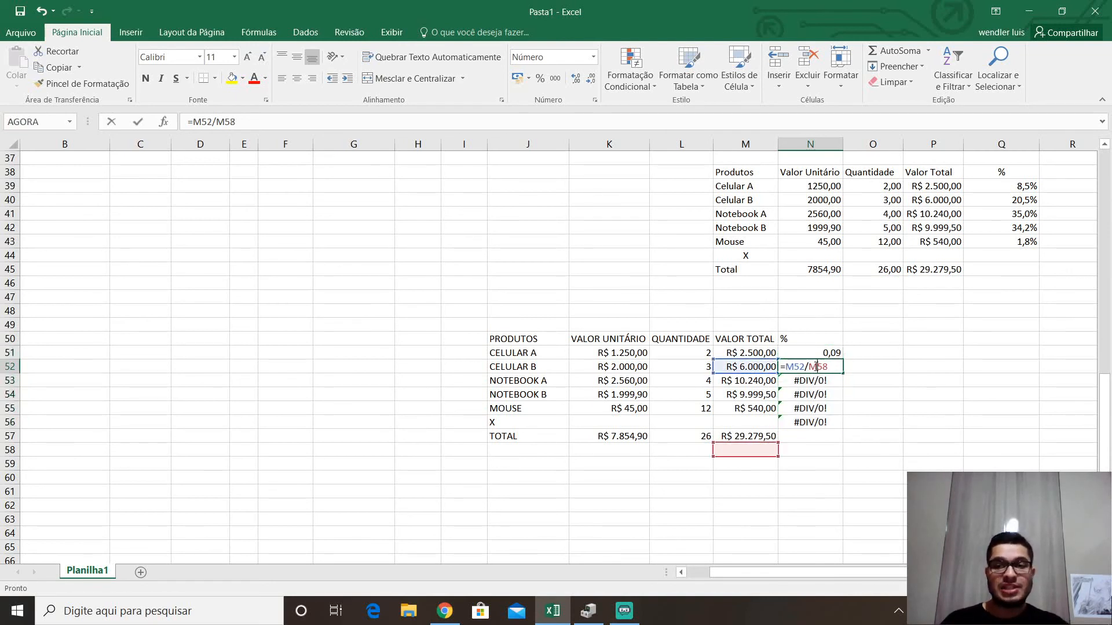
{"action": "double_click", "coordinate": [805, 380]}
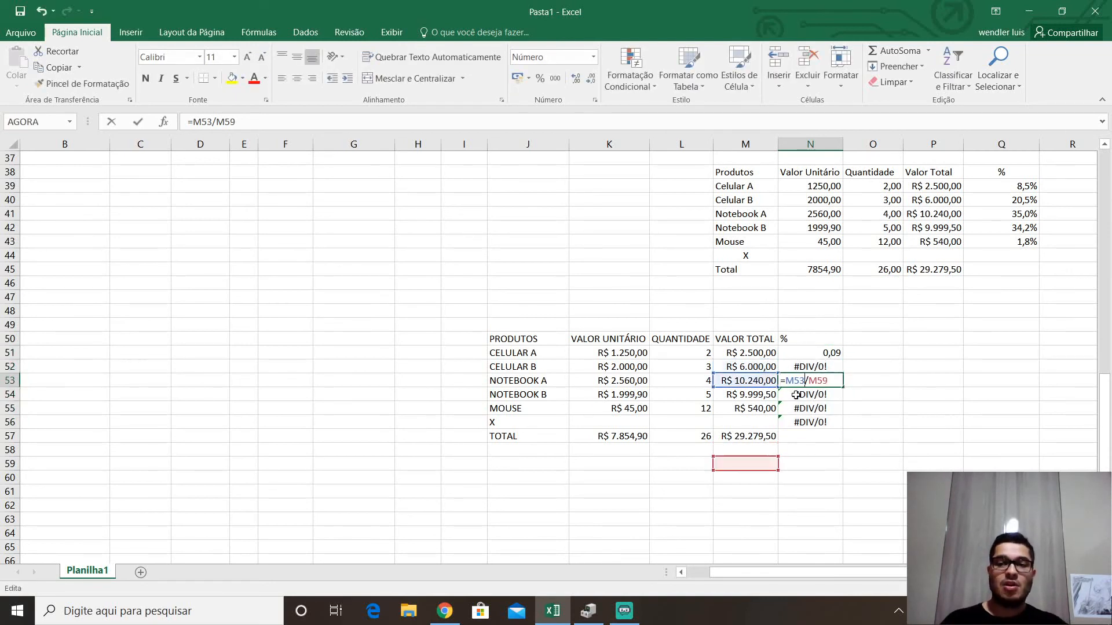
{"action": "double_click", "coordinate": [806, 395]}
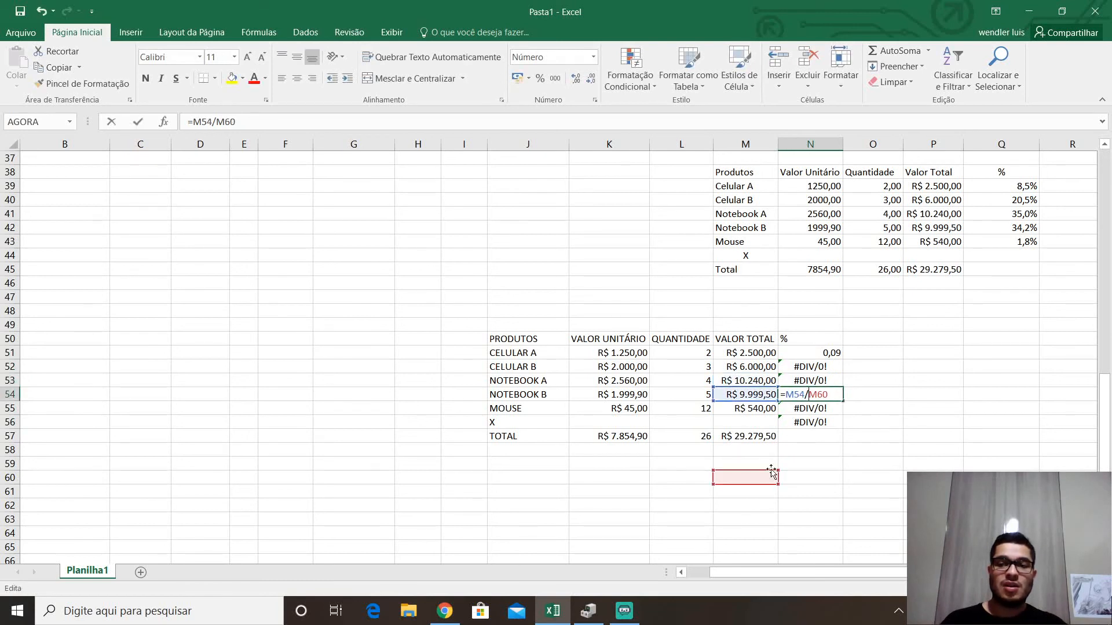
{"action": "left_click", "coordinate": [810, 405]}
{"action": "left_click", "coordinate": [797, 422]}
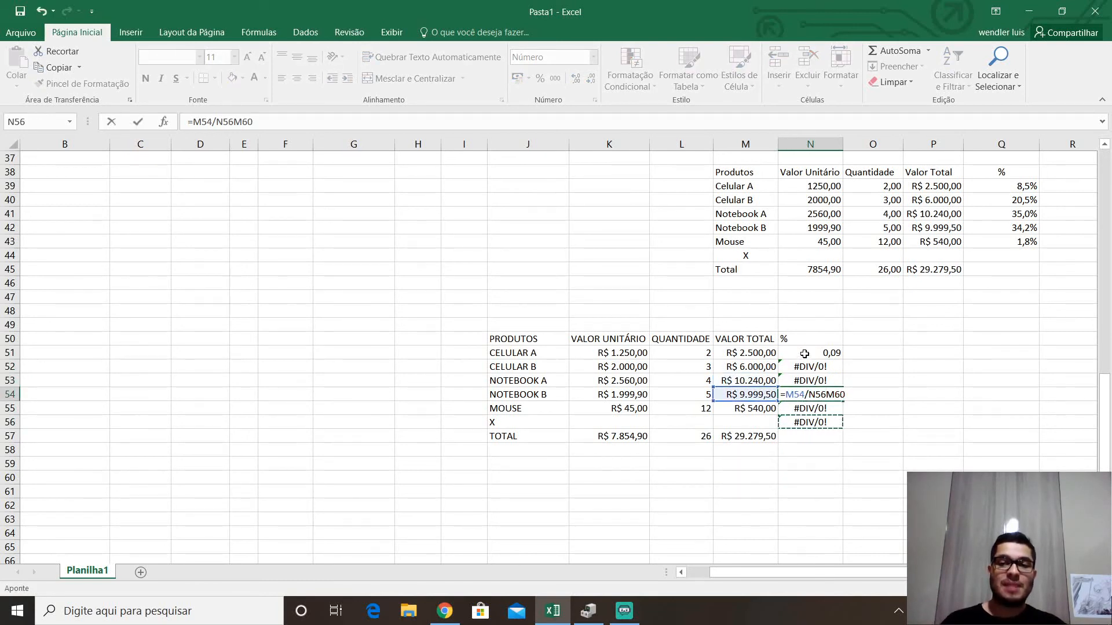
{"action": "left_click_drag", "start_coordinate": [805, 352], "coordinate": [804, 432]}
{"action": "key", "text": "Escape"}
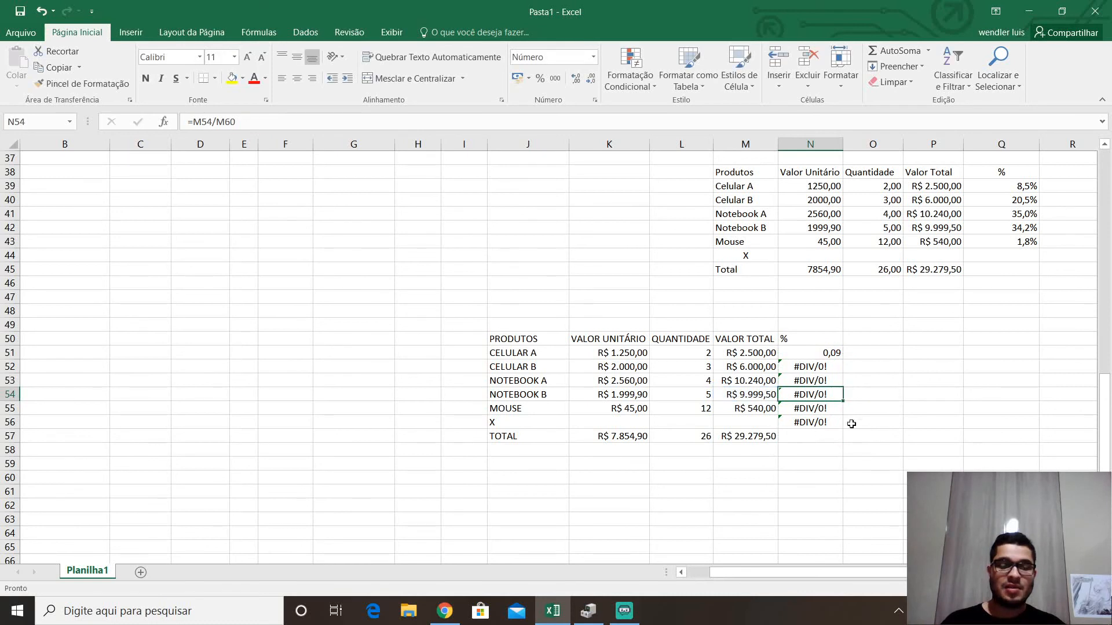
Trace the VALOR TOTAL cells used as numerator and divisor by the percentage formulas, comparing them with the total in M57.
{"action": "left_click", "coordinate": [820, 363]}
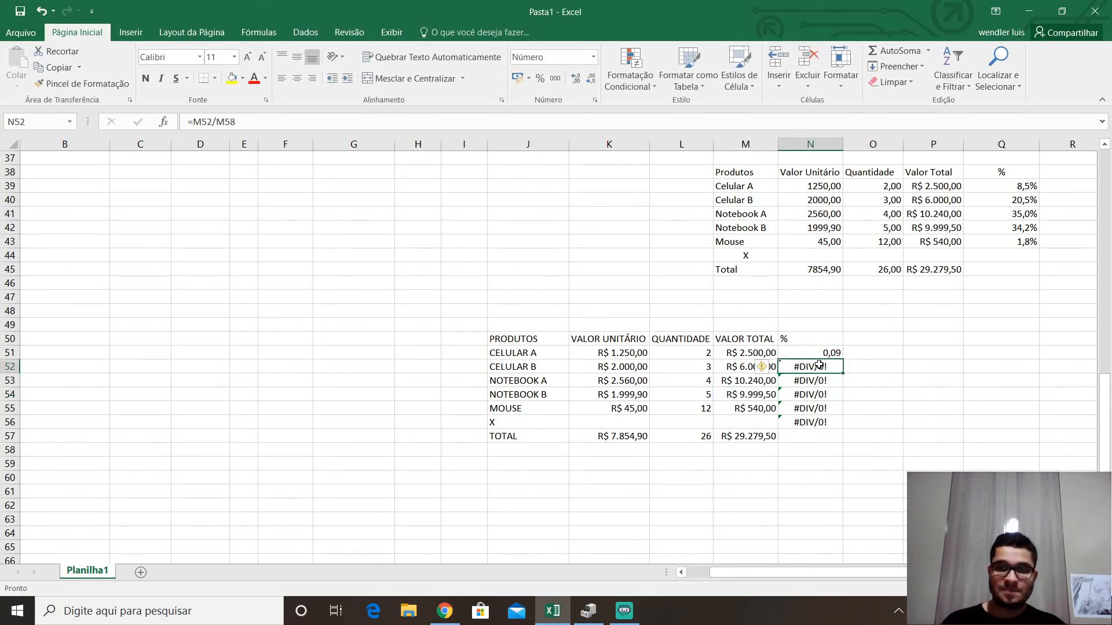
{"action": "left_click", "coordinate": [773, 352]}
{"action": "left_click", "coordinate": [760, 437]}
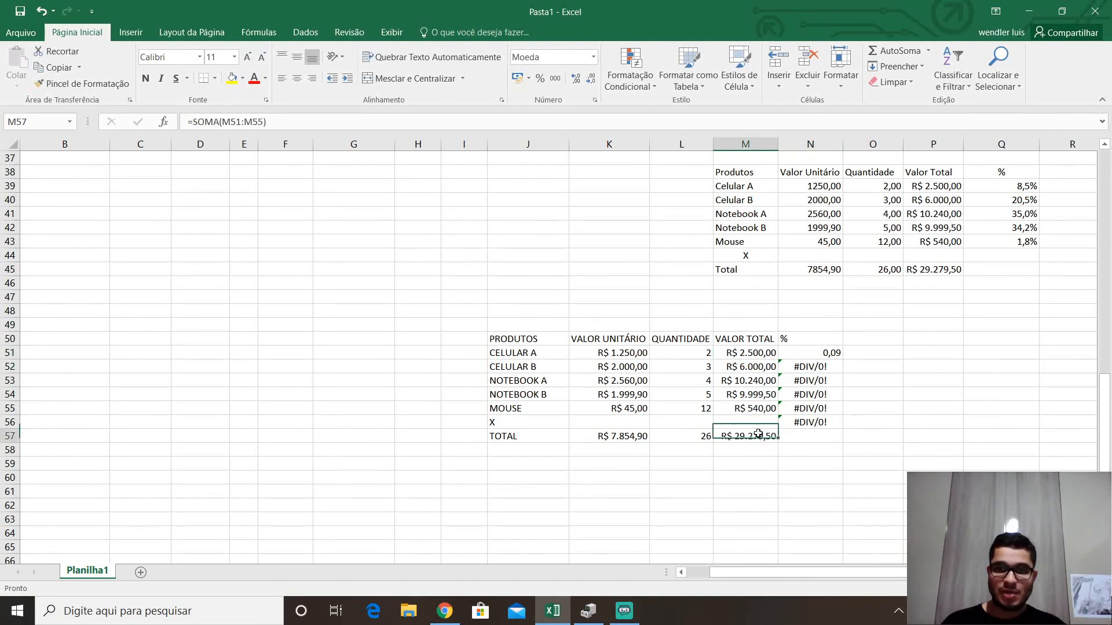
{"action": "left_click", "coordinate": [753, 409]}
{"action": "left_click", "coordinate": [805, 368]}
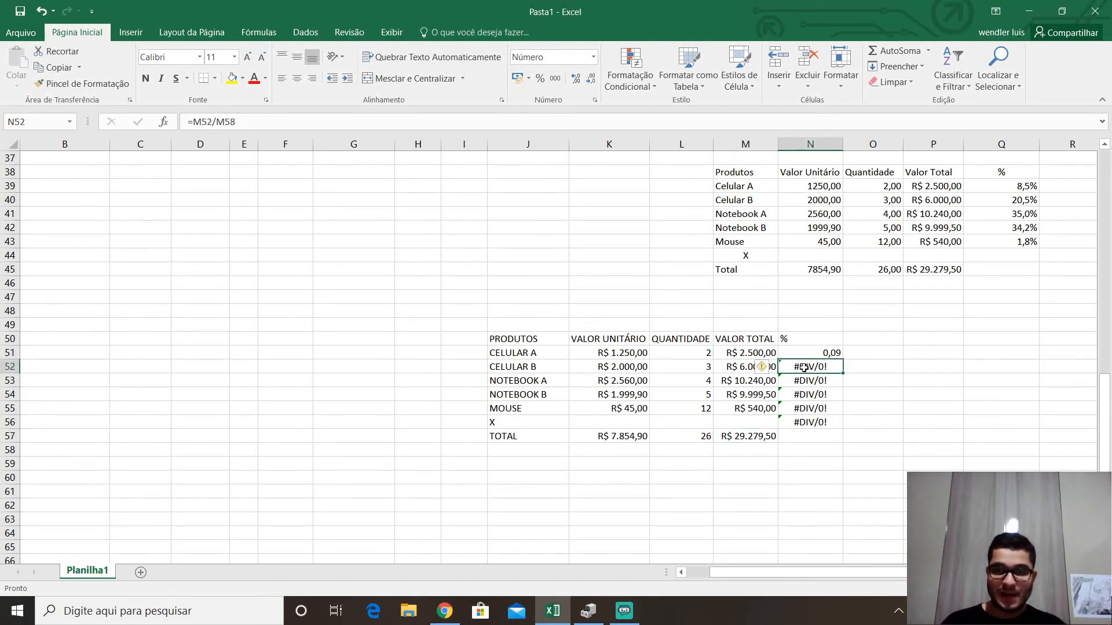
{"action": "left_click", "coordinate": [751, 368]}
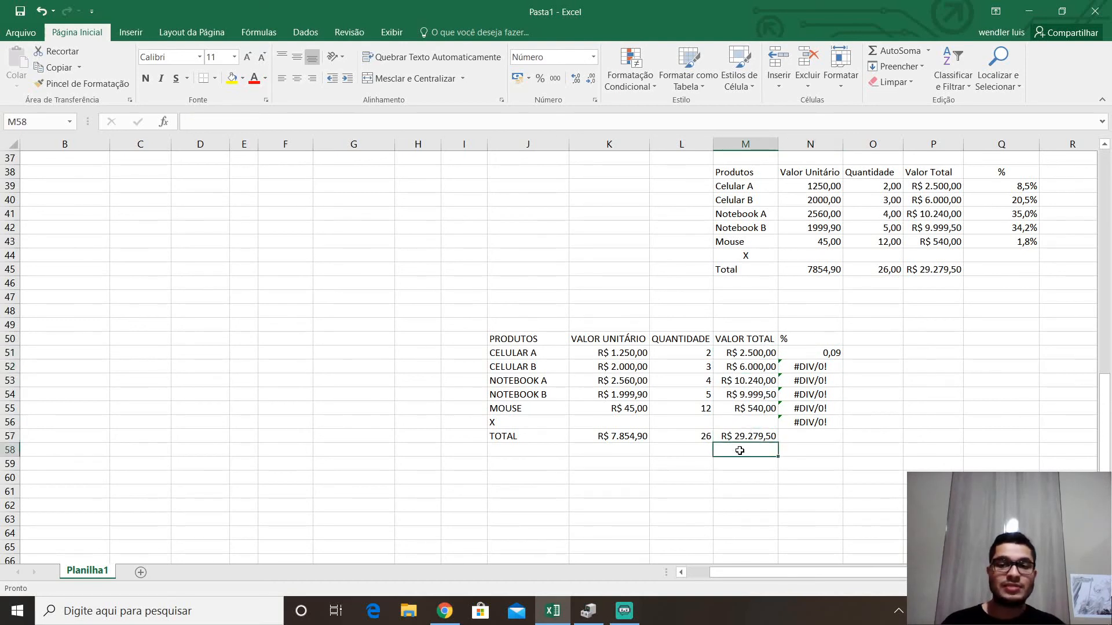
{"action": "left_click", "coordinate": [797, 385]}
{"action": "left_click", "coordinate": [733, 382]}
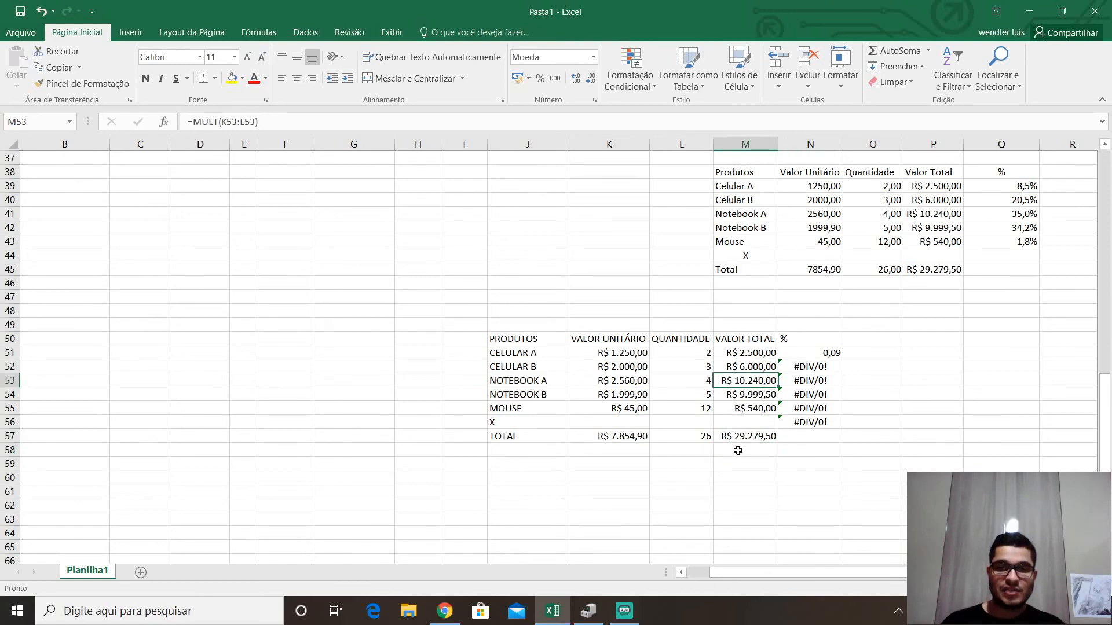
{"action": "left_click", "coordinate": [745, 475]}
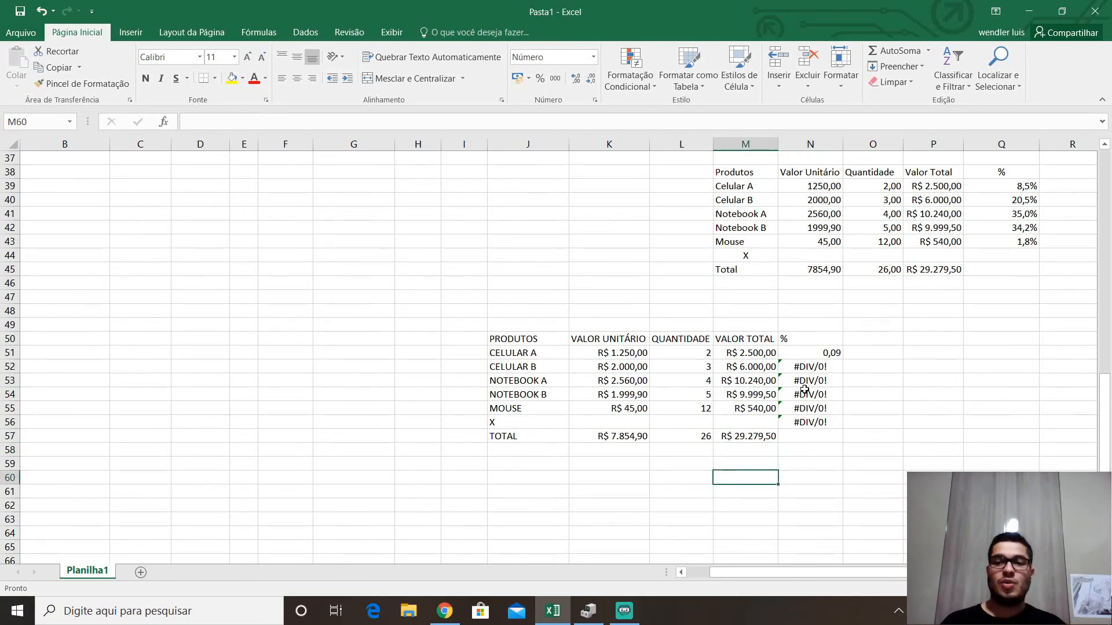
Recheck the divisor reference in each percentage formula from CELULAR B down to MOUSE.
{"action": "left_click", "coordinate": [805, 341]}
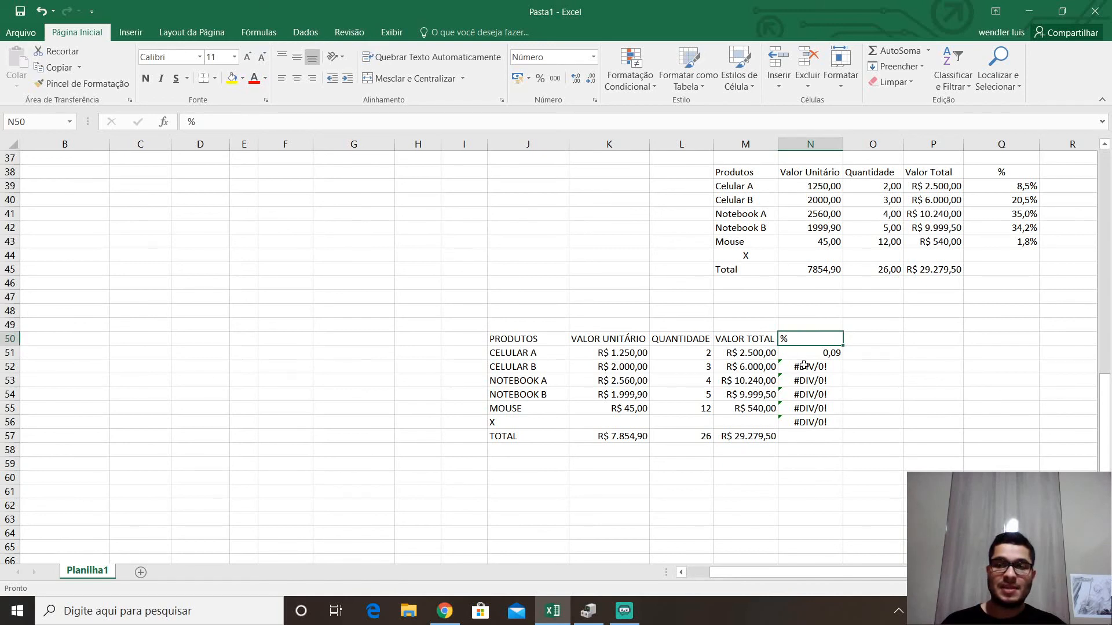
{"action": "left_click", "coordinate": [822, 352]}
{"action": "double_click", "coordinate": [822, 366]}
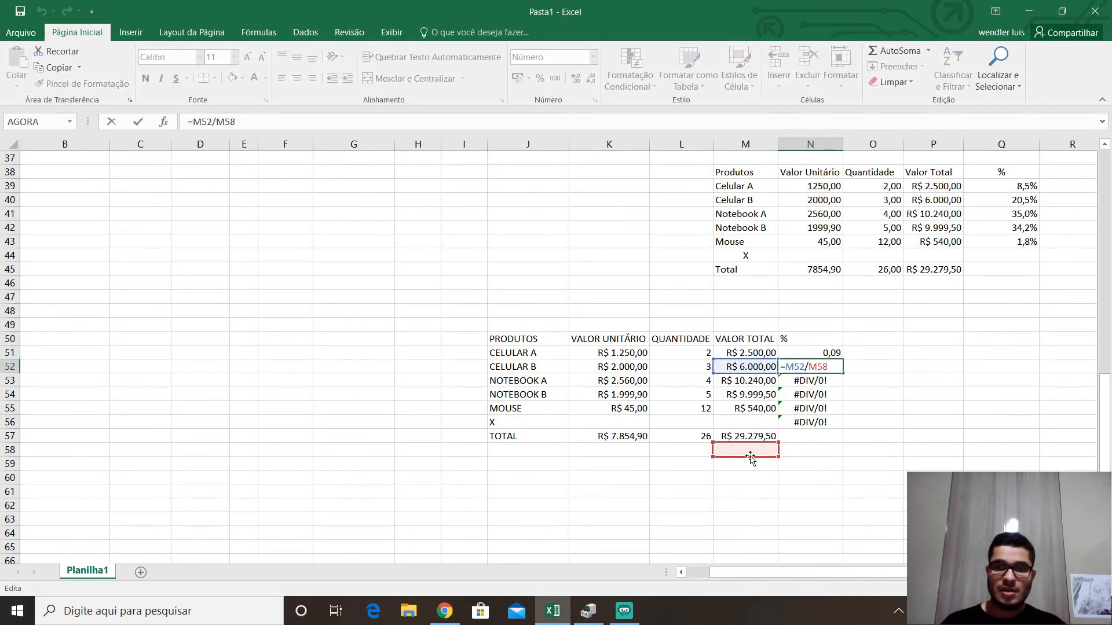
{"action": "double_click", "coordinate": [806, 381]}
{"action": "double_click", "coordinate": [807, 395]}
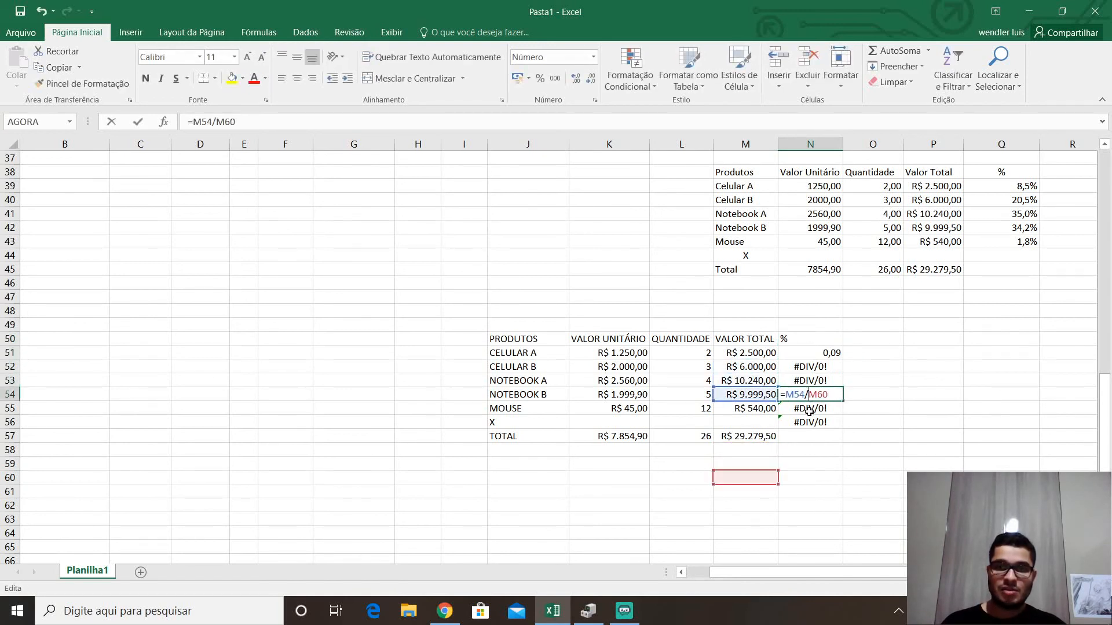
{"action": "left_click", "coordinate": [809, 410]}
{"action": "key", "text": "Escape"}
{"action": "double_click", "coordinate": [824, 408]}
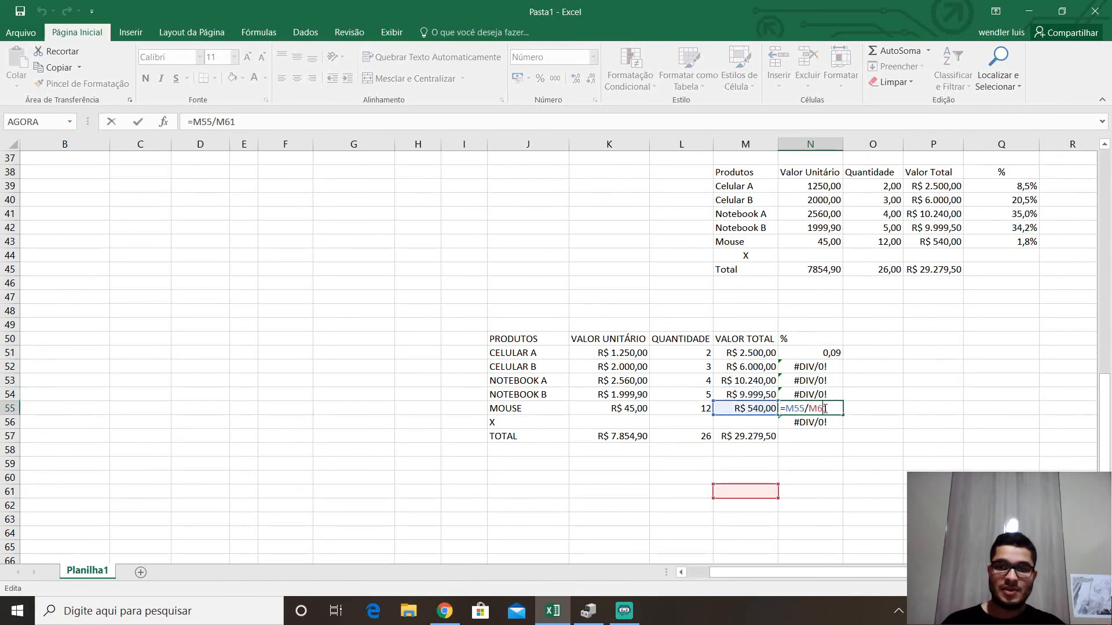
Clear the percentage formula from N56 in the X row.
{"action": "double_click", "coordinate": [821, 422]}
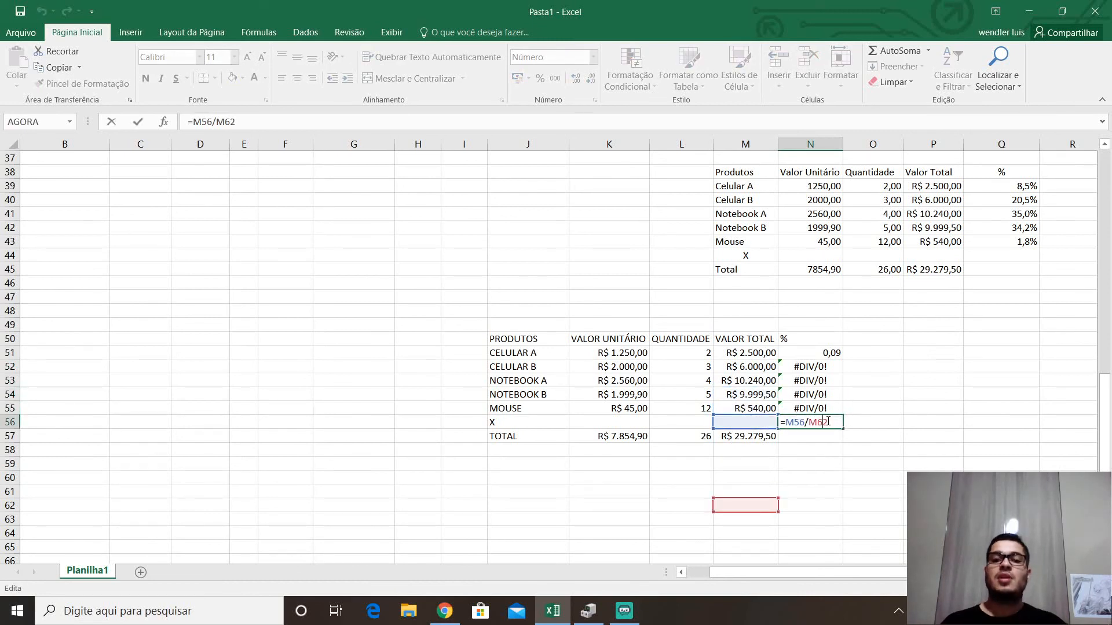
{"action": "left_click_drag", "start_coordinate": [828, 421], "coordinate": [782, 422]}
{"action": "key", "text": "BackSpace"}
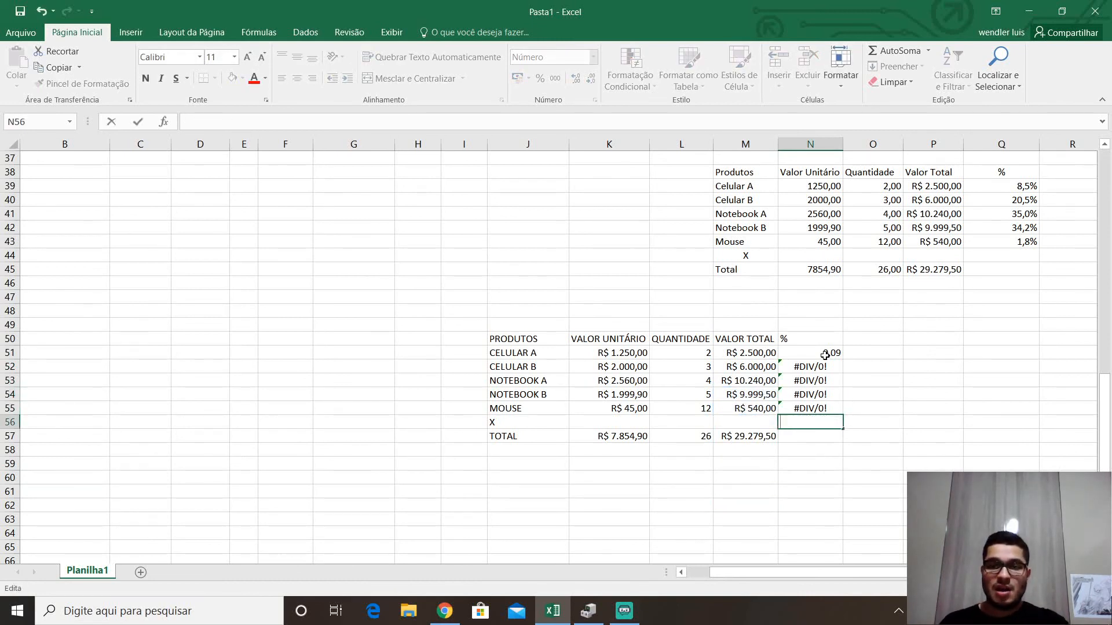
Review N51's formula references and compare CELULAR B's total value in M52 with the overall total in M57.
{"action": "double_click", "coordinate": [825, 352]}
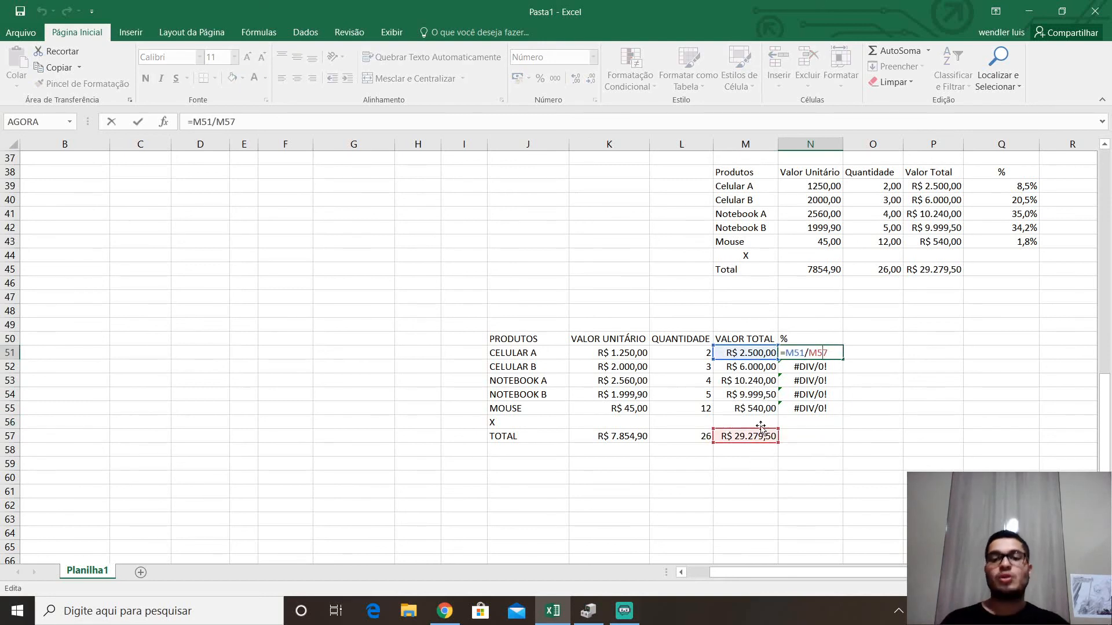
{"action": "left_click", "coordinate": [750, 355]}
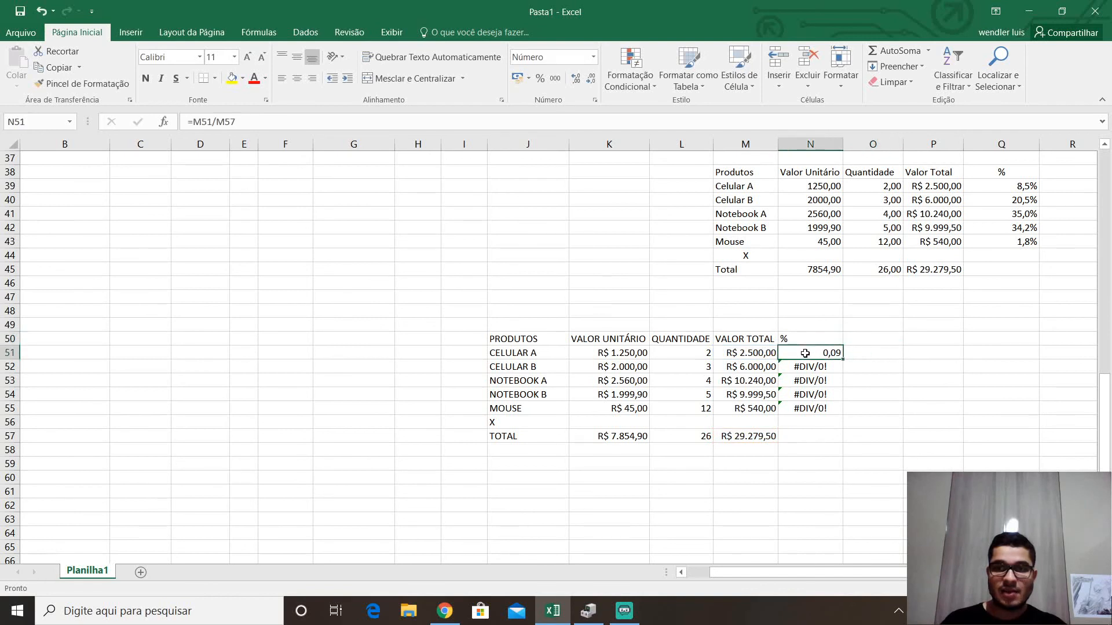
{"action": "left_click", "coordinate": [765, 448]}
{"action": "left_click", "coordinate": [770, 433]}
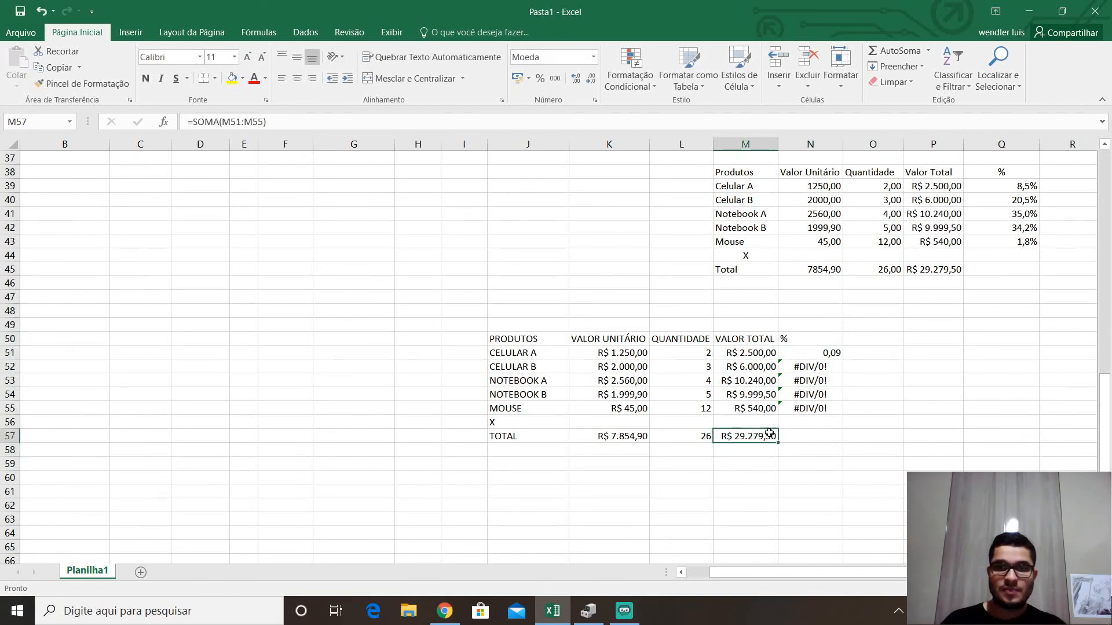
{"action": "left_click", "coordinate": [800, 367]}
{"action": "left_click", "coordinate": [726, 369]}
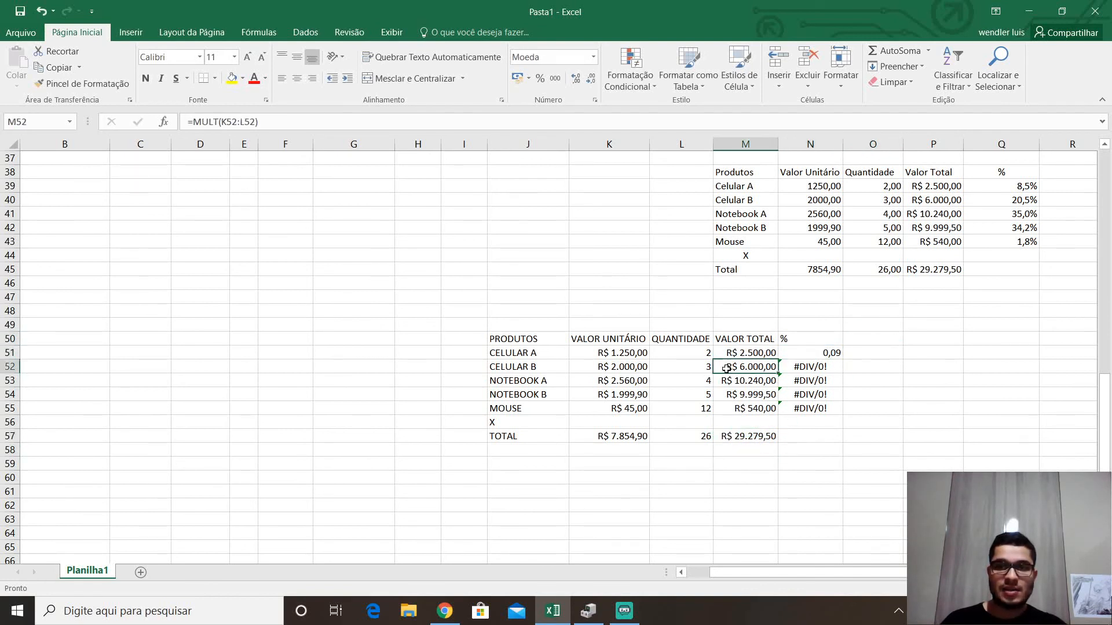
{"action": "left_click", "coordinate": [741, 438]}
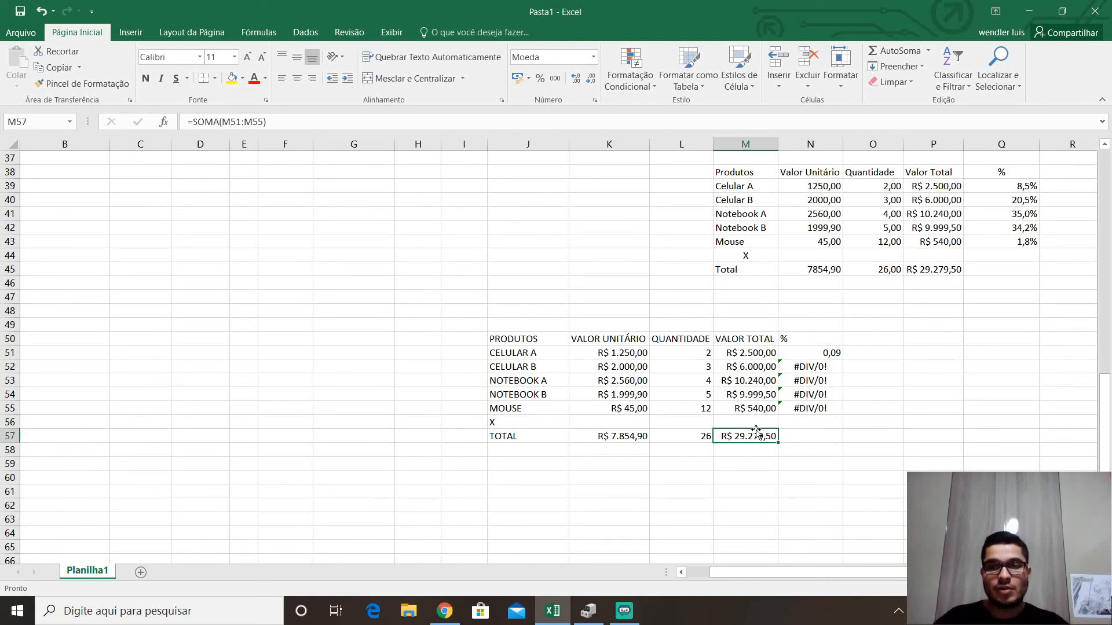
Change CELULAR A's percentage formula in N51 to =M51/$M$57 and fill it down through N55.
{"action": "double_click", "coordinate": [832, 352]}
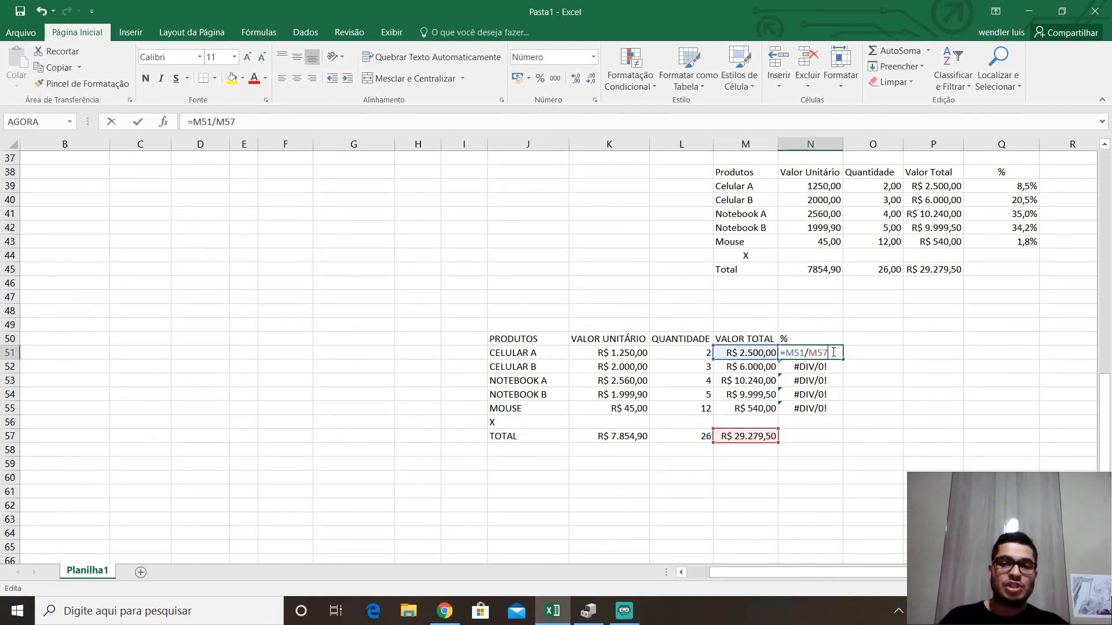
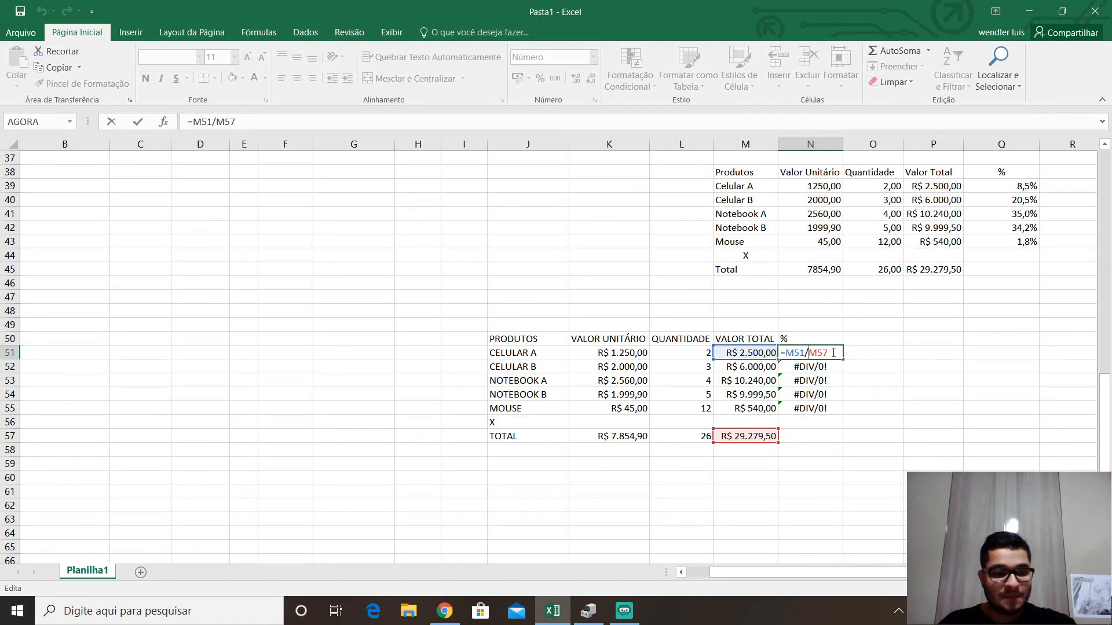
{"action": "type", "text": "$M$"}
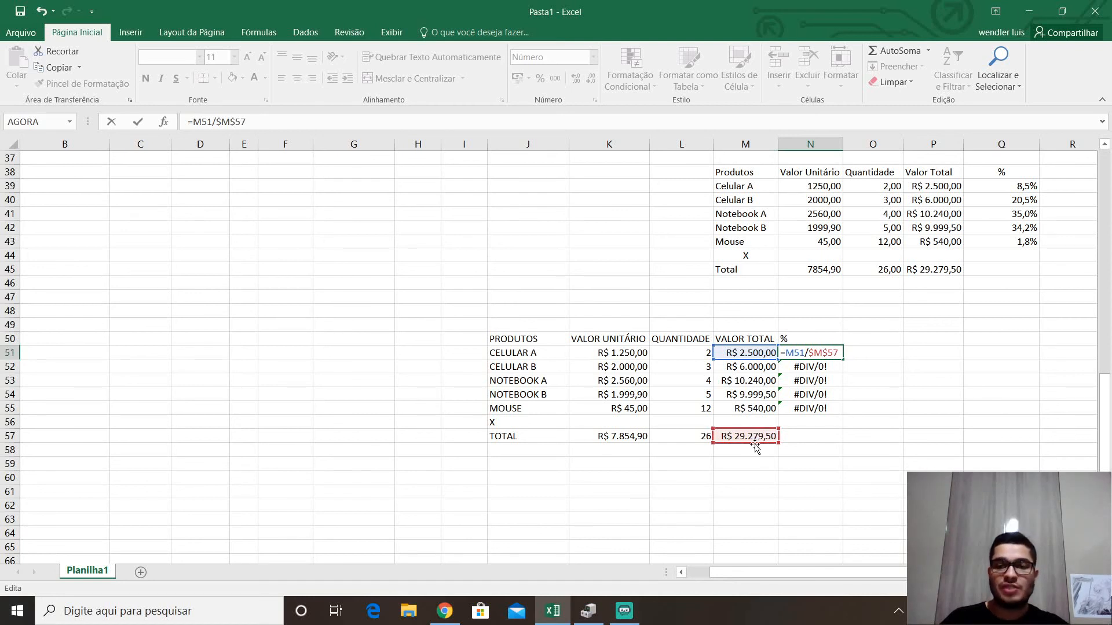
{"action": "key", "text": "Return"}
{"action": "left_click", "coordinate": [829, 352]}
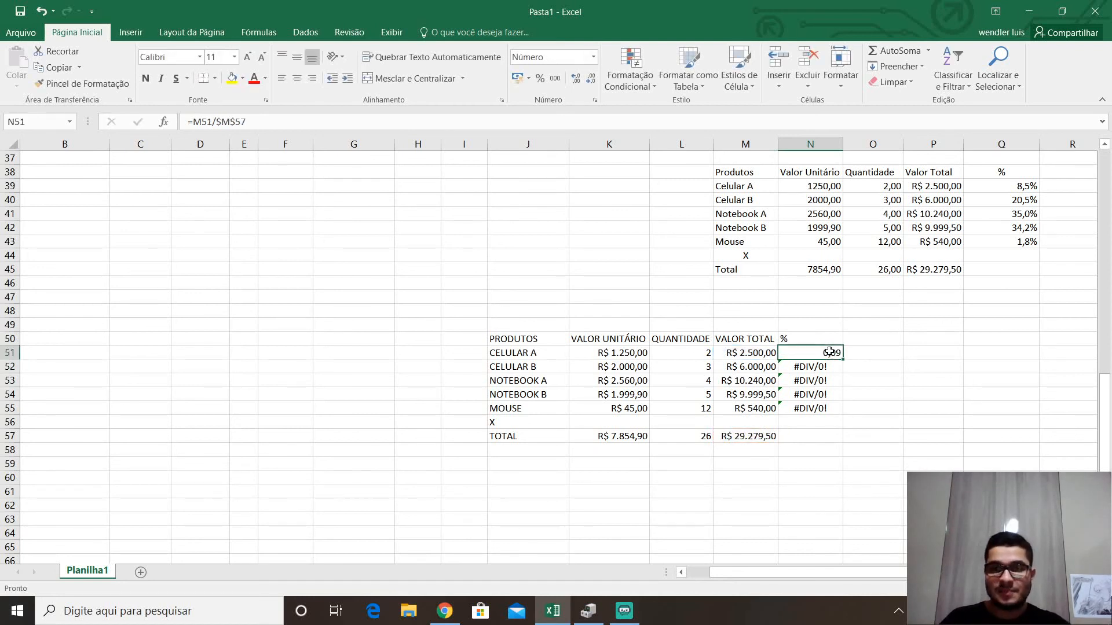
{"action": "left_click_drag", "start_coordinate": [843, 362], "coordinate": [842, 412]}
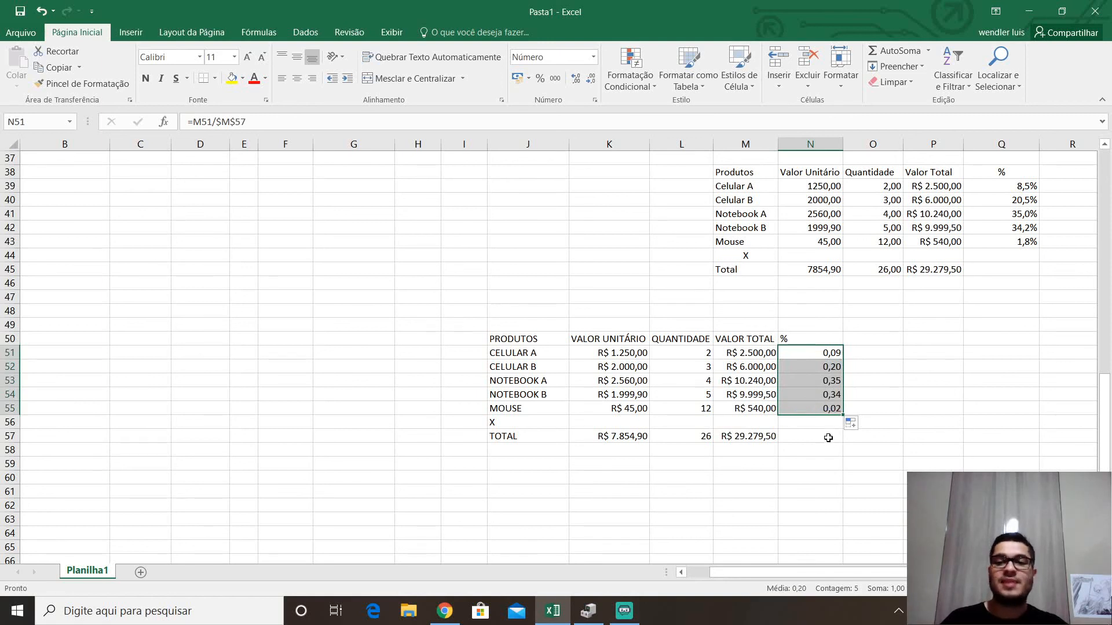
Adjust the decimal display of N51:N55, settling on three decimal places.
{"action": "left_click", "coordinate": [587, 83]}
{"action": "left_click", "coordinate": [572, 84]}
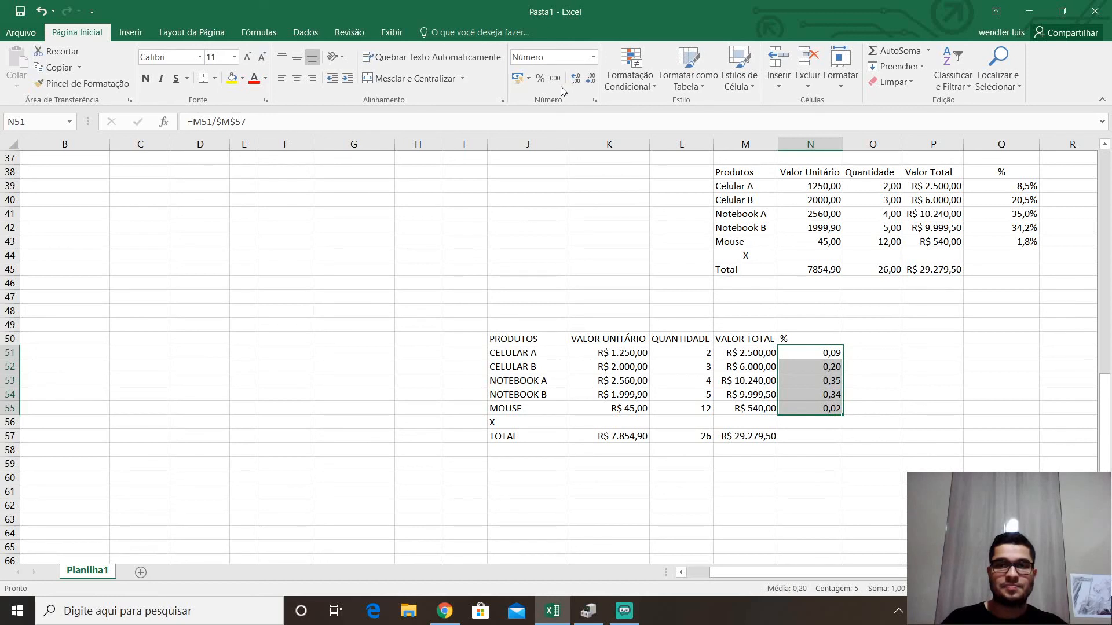
{"action": "left_click", "coordinate": [572, 84]}
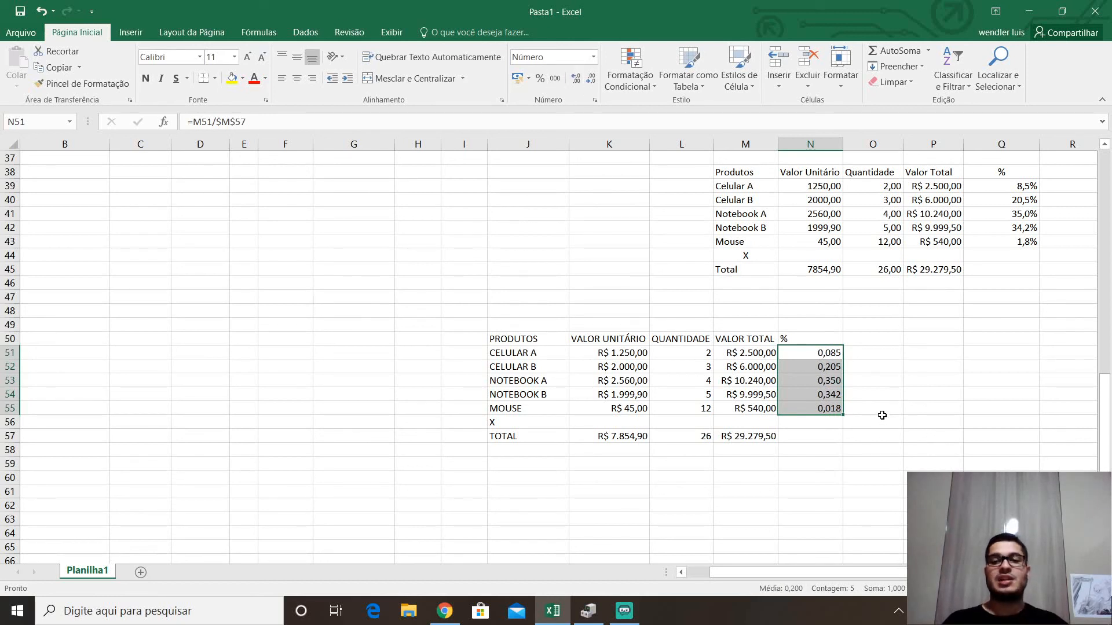
{"action": "left_click", "coordinate": [591, 82]}
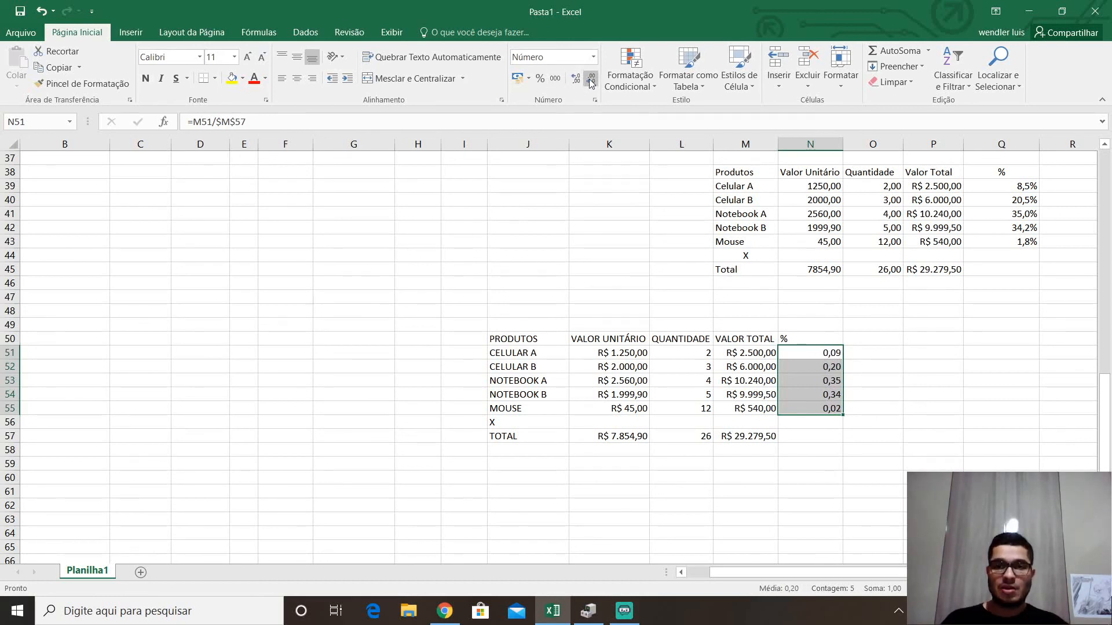
{"action": "left_click", "coordinate": [572, 82]}
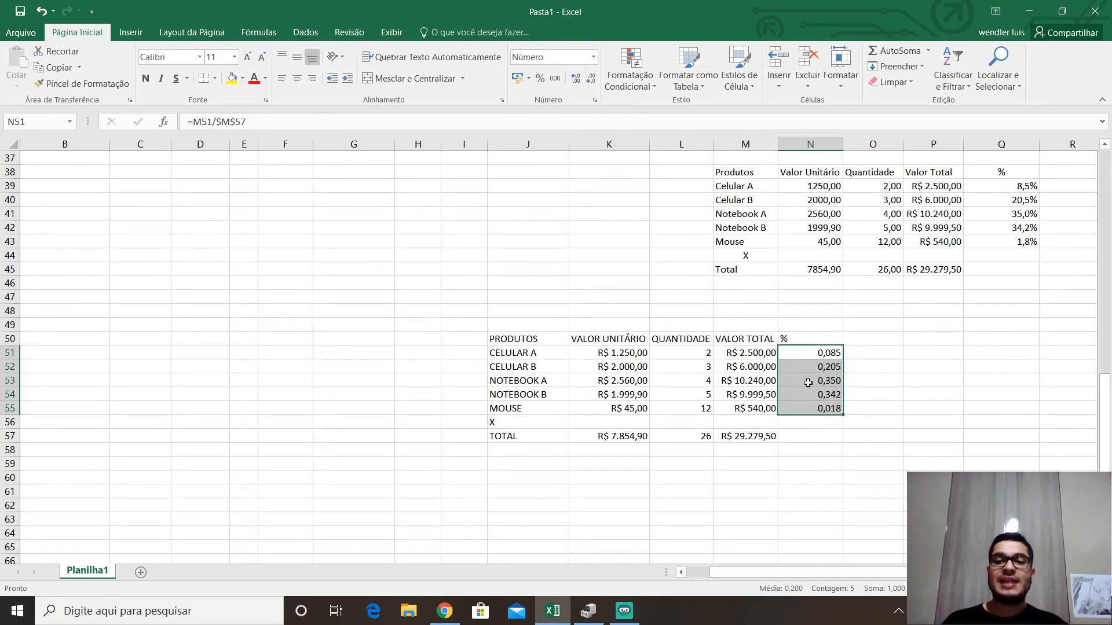
Format N51:N55 as percentages with one decimal place.
{"action": "left_click", "coordinate": [542, 79]}
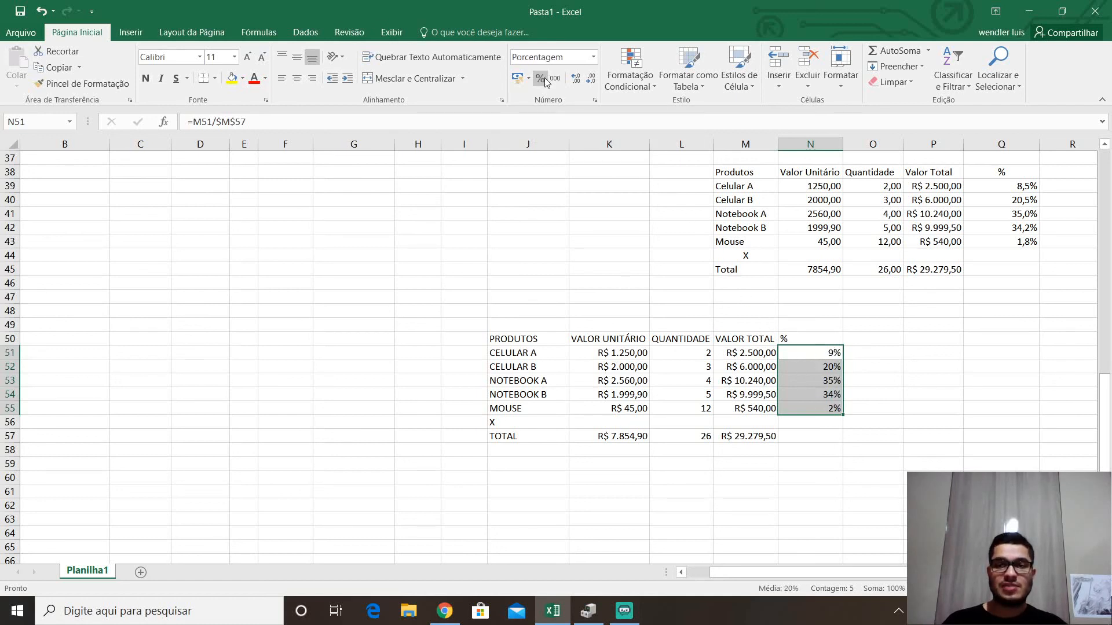
{"action": "left_click", "coordinate": [576, 77]}
{"action": "left_click", "coordinate": [901, 331]}
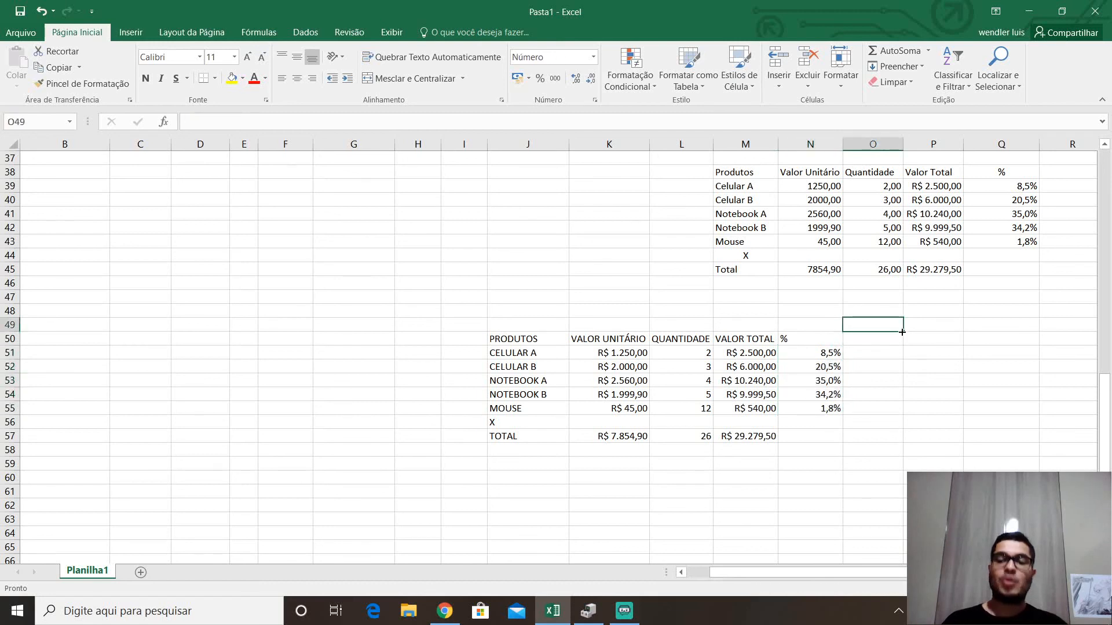
Compare the new percentages with the reference product table's % column, and review the Alunos grades table at the start of the sheet.
{"action": "left_click", "coordinate": [829, 366]}
{"action": "left_click_drag", "start_coordinate": [1013, 209], "coordinate": [1011, 205]}
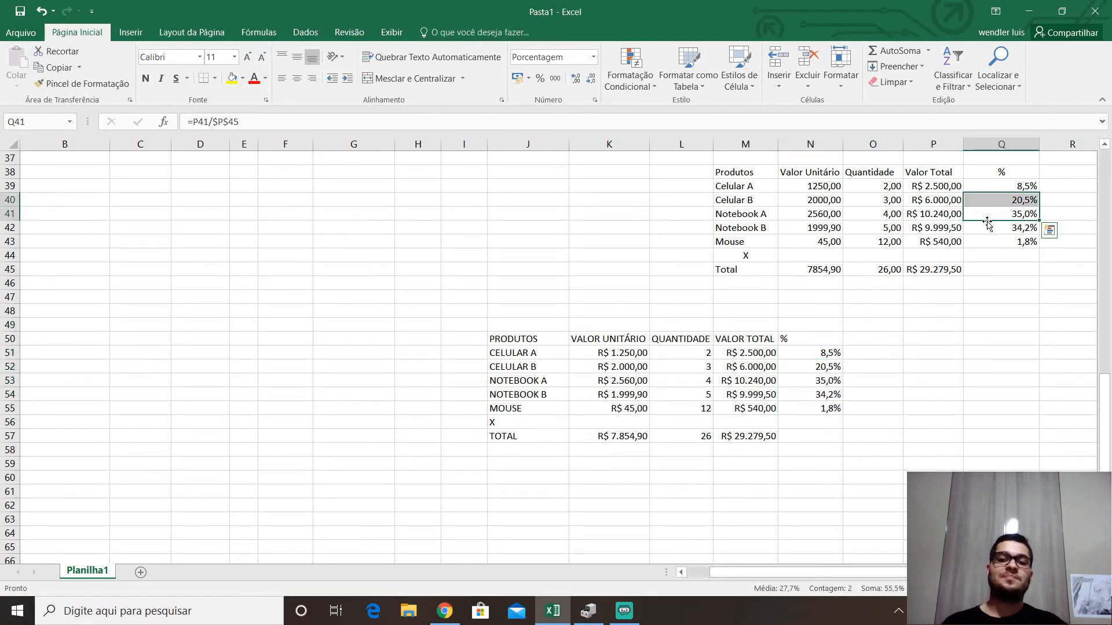
{"action": "left_click_drag", "start_coordinate": [528, 338], "coordinate": [812, 441]}
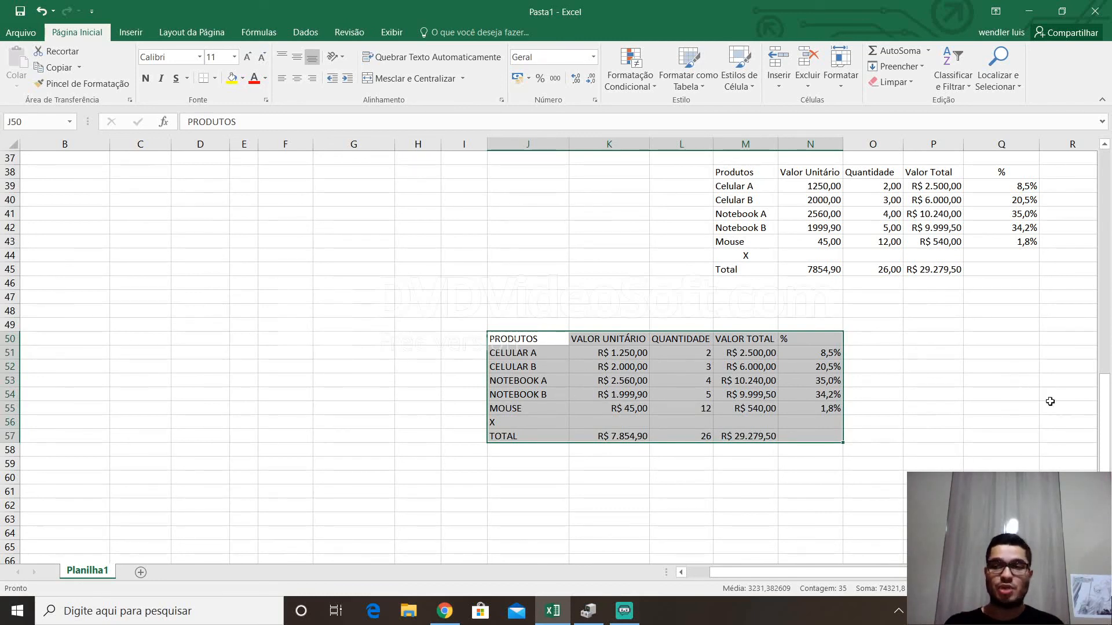
{"action": "left_click_drag", "start_coordinate": [1105, 403], "coordinate": [1105, 174]}
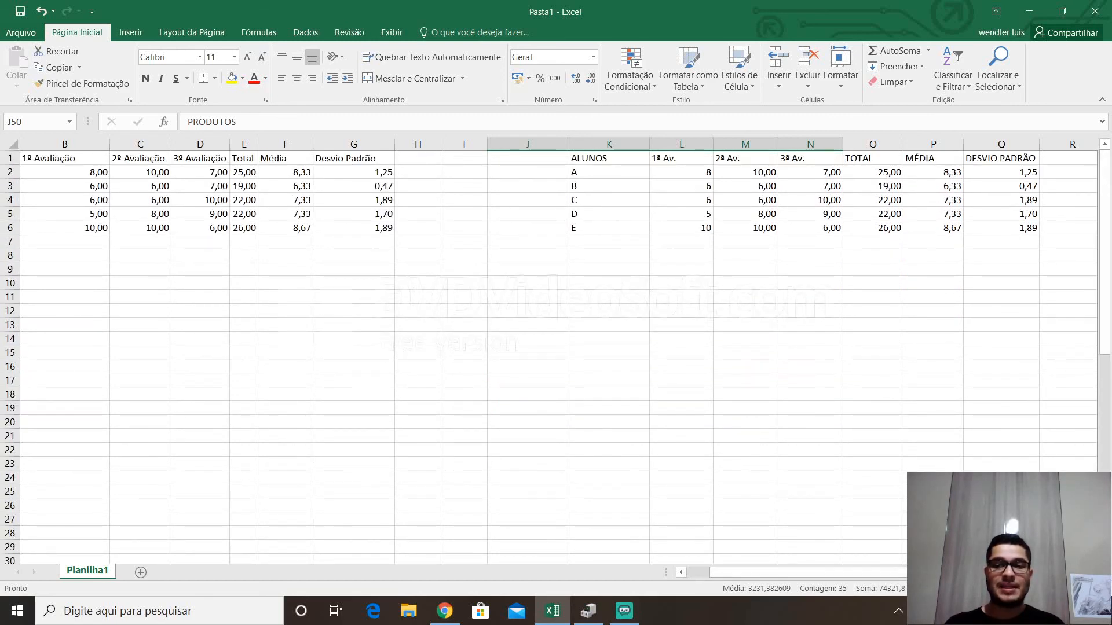
{"action": "left_click_drag", "start_coordinate": [747, 574], "coordinate": [702, 575]}
{"action": "left_click_drag", "start_coordinate": [397, 243], "coordinate": [35, 158]}
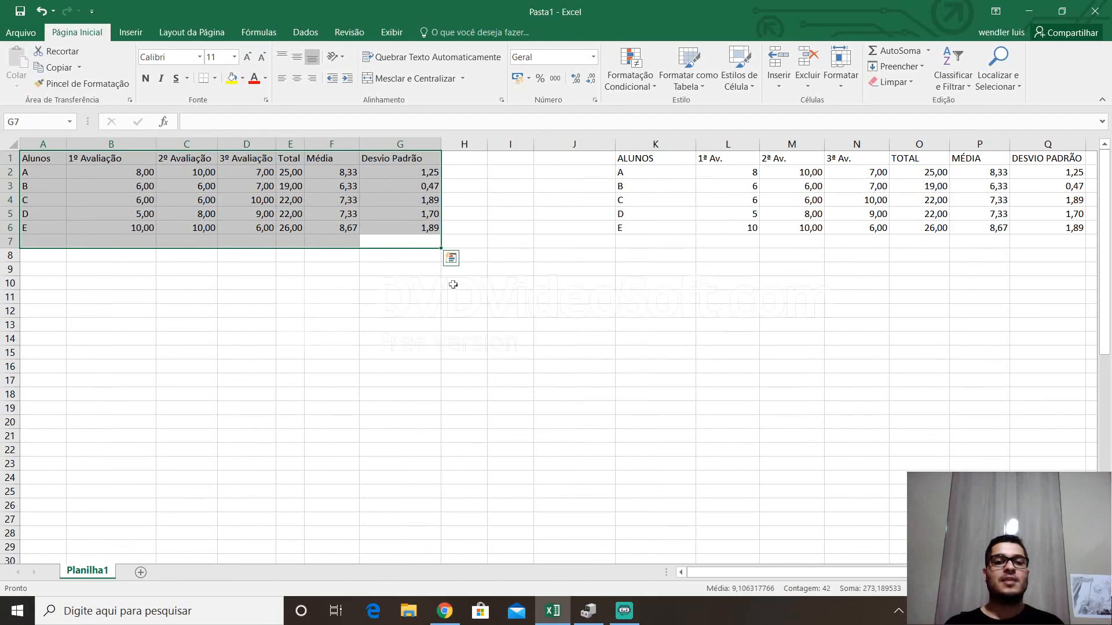
{"action": "left_click", "coordinate": [420, 323]}
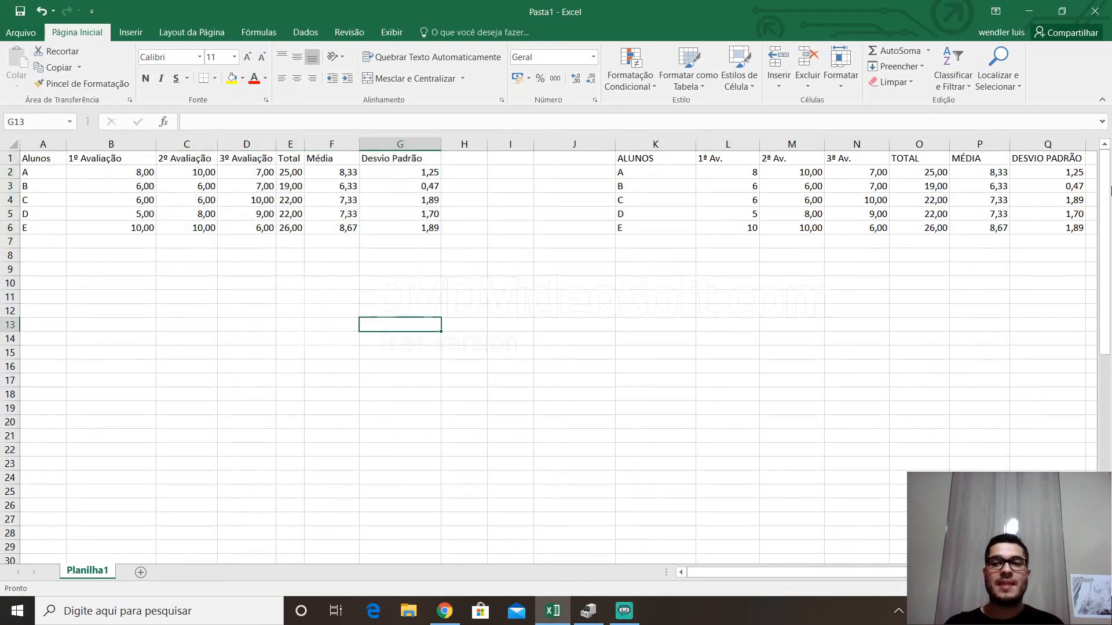
Check the $M$57 divisor in the percentage formulas of CELULAR A, CELULAR B, NOTEBOOK A and MOUSE, leaving each formula as it is.
{"action": "left_click_drag", "start_coordinate": [1111, 314], "coordinate": [1111, 440]}
{"action": "scroll", "coordinate": [800, 572], "scroll_direction": "right", "scroll_amount": 1}
{"action": "scroll", "coordinate": [600, 405], "scroll_direction": "down", "scroll_amount": 4}
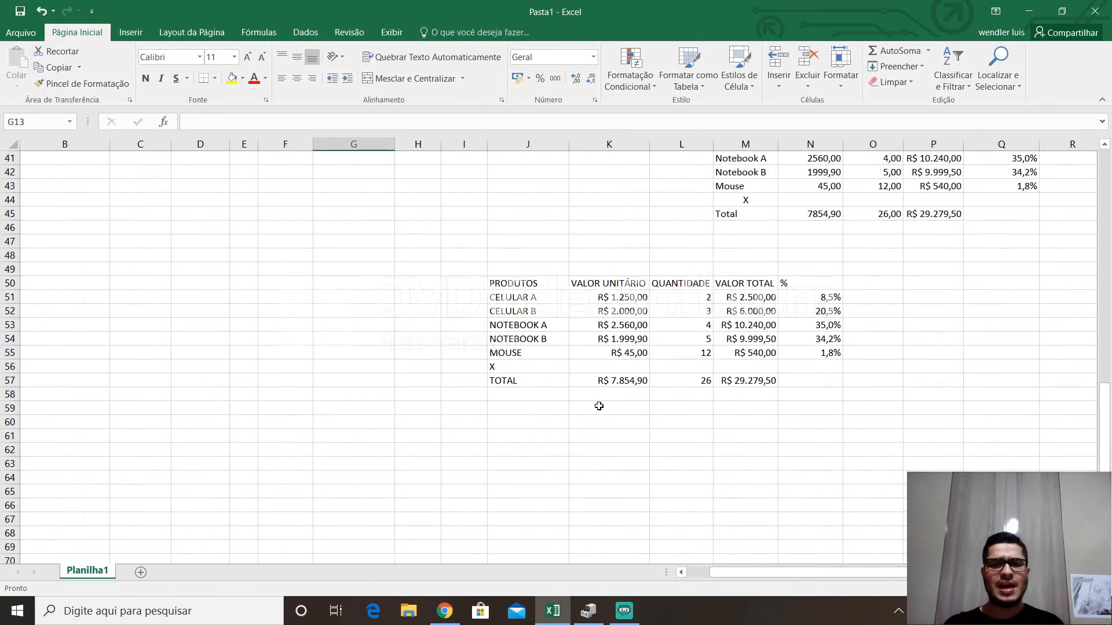
{"action": "left_click", "coordinate": [751, 297]}
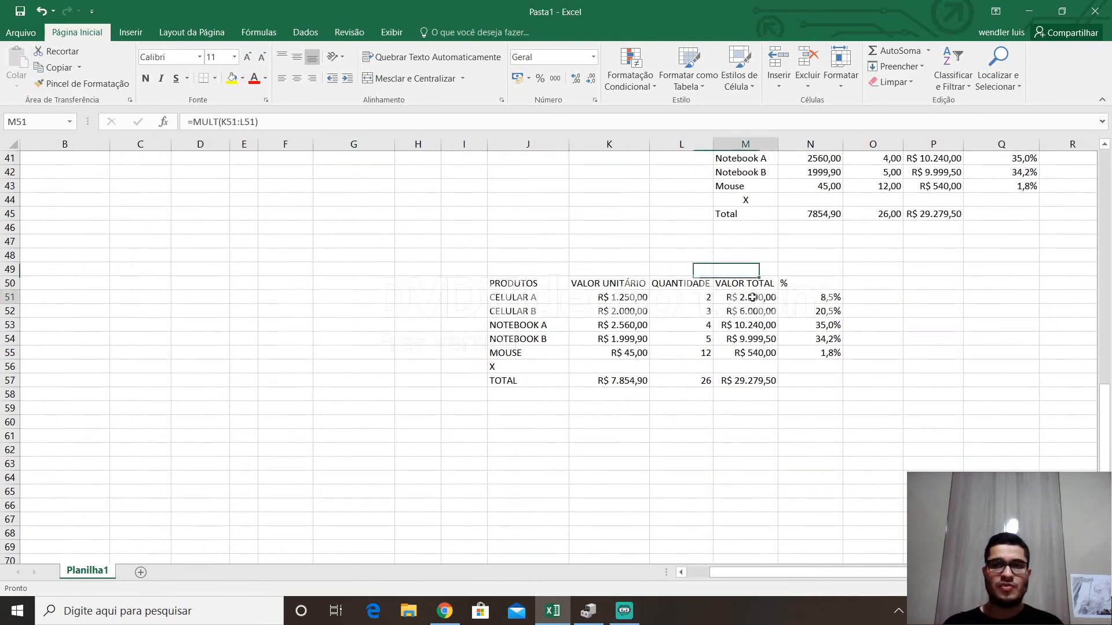
{"action": "double_click", "coordinate": [832, 296]}
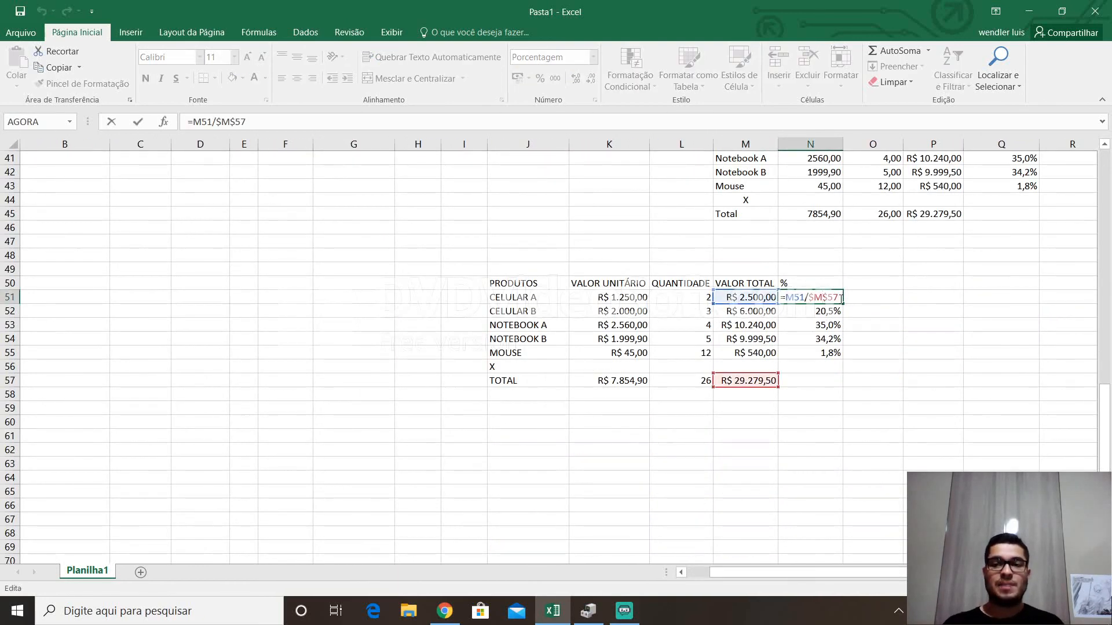
{"action": "left_click_drag", "start_coordinate": [836, 297], "coordinate": [813, 297]}
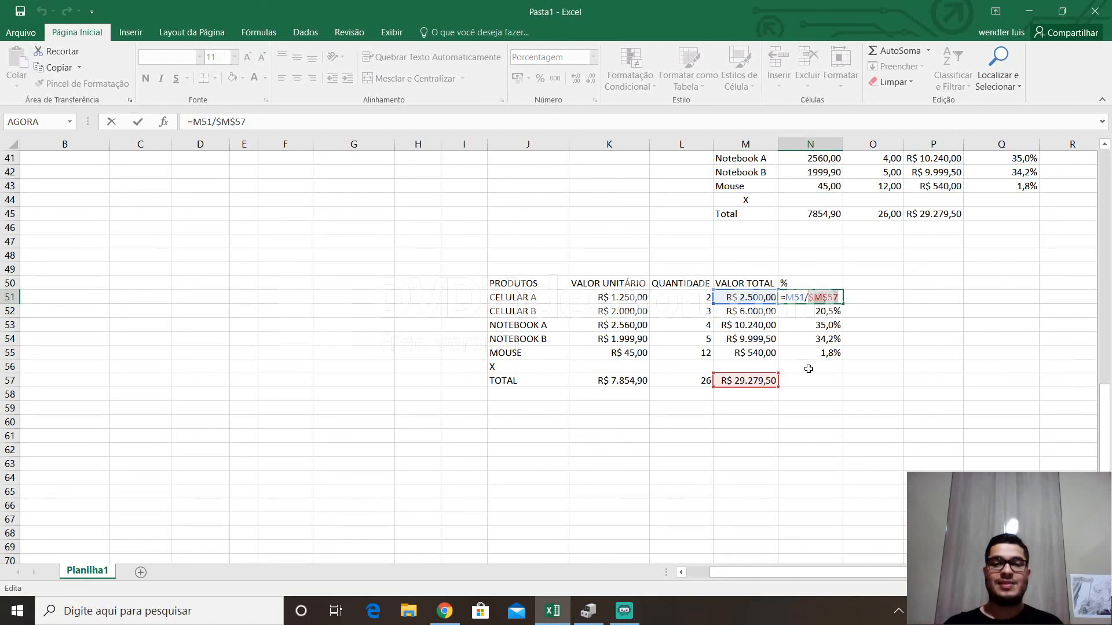
{"action": "key", "text": "Escape"}
{"action": "double_click", "coordinate": [826, 311]}
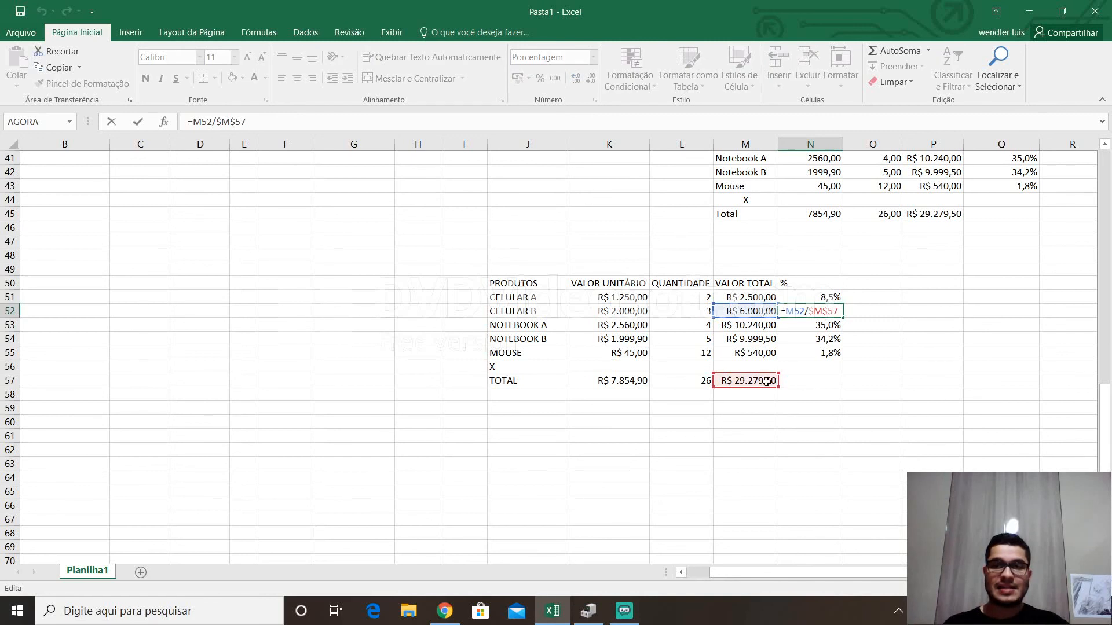
{"action": "key", "text": "Escape"}
{"action": "double_click", "coordinate": [820, 330]}
{"action": "key", "text": "Escape"}
{"action": "double_click", "coordinate": [799, 354]}
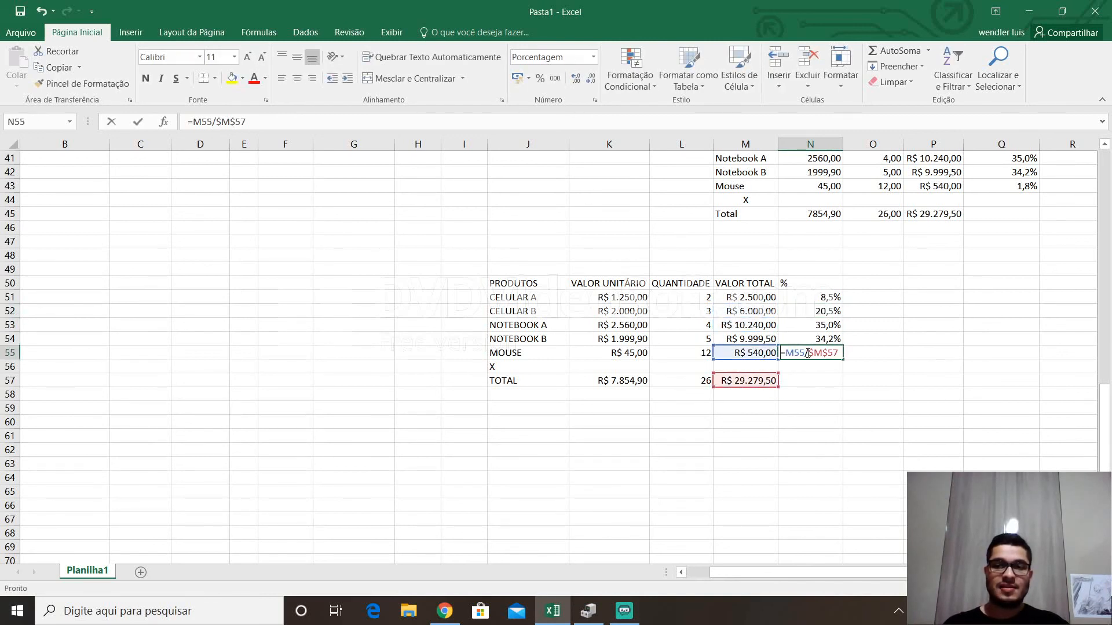
{"action": "key", "text": "Escape"}
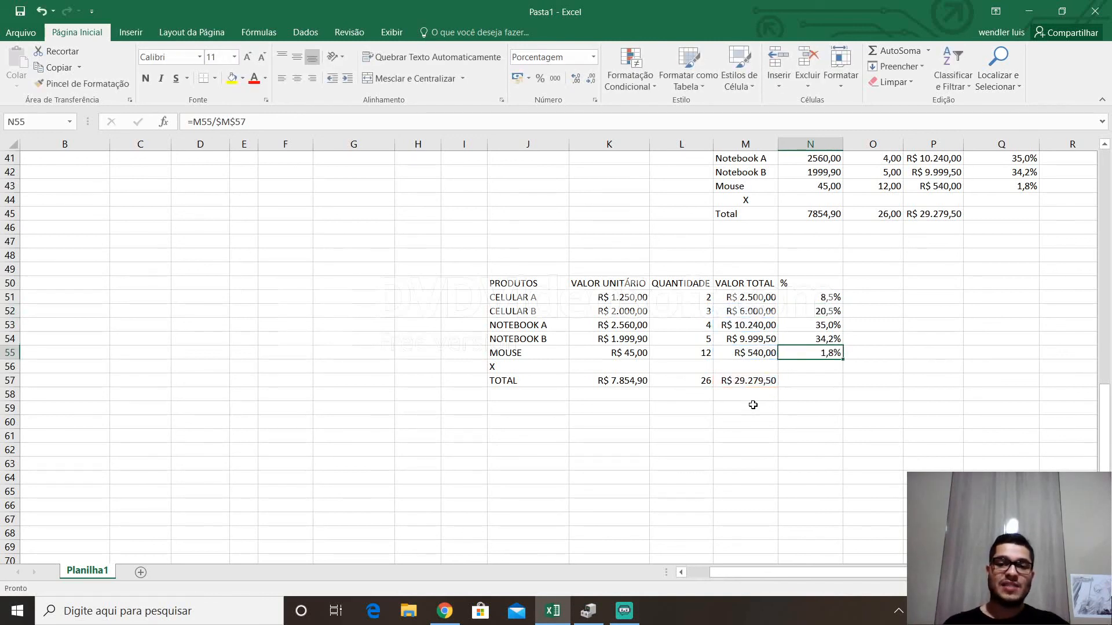
Review the VALOR UNITÁRIO total formula in K57 of the rebuilt products table.
{"action": "left_click", "coordinate": [751, 408]}
{"action": "left_click", "coordinate": [753, 423]}
{"action": "left_click", "coordinate": [754, 435]}
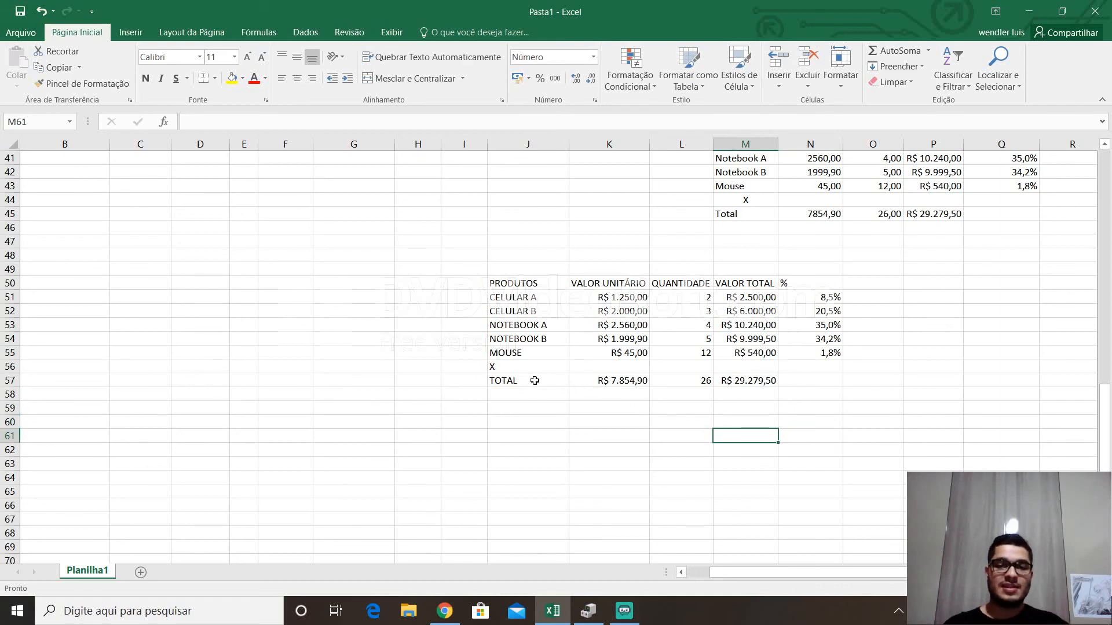
{"action": "left_click", "coordinate": [611, 380]}
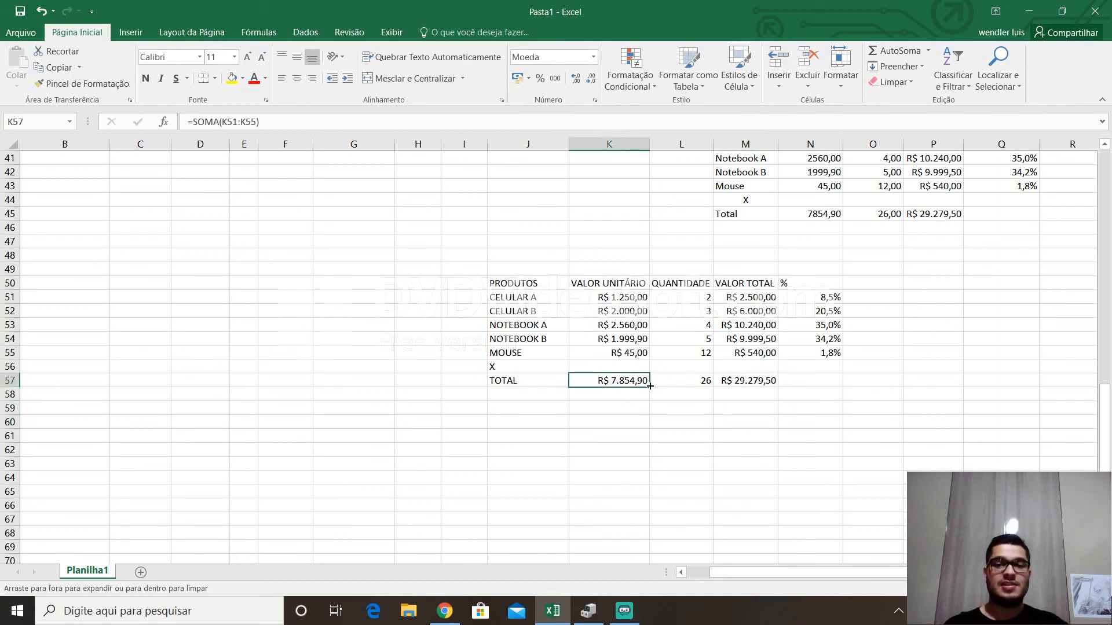
{"action": "mouse_move", "coordinate": [650, 386]}
{"action": "left_mouse_down"}
{"action": "mouse_move", "coordinate": [753, 384]}
{"action": "mouse_move", "coordinate": [661, 385]}
{"action": "left_mouse_up"}
{"action": "left_click", "coordinate": [630, 437]}
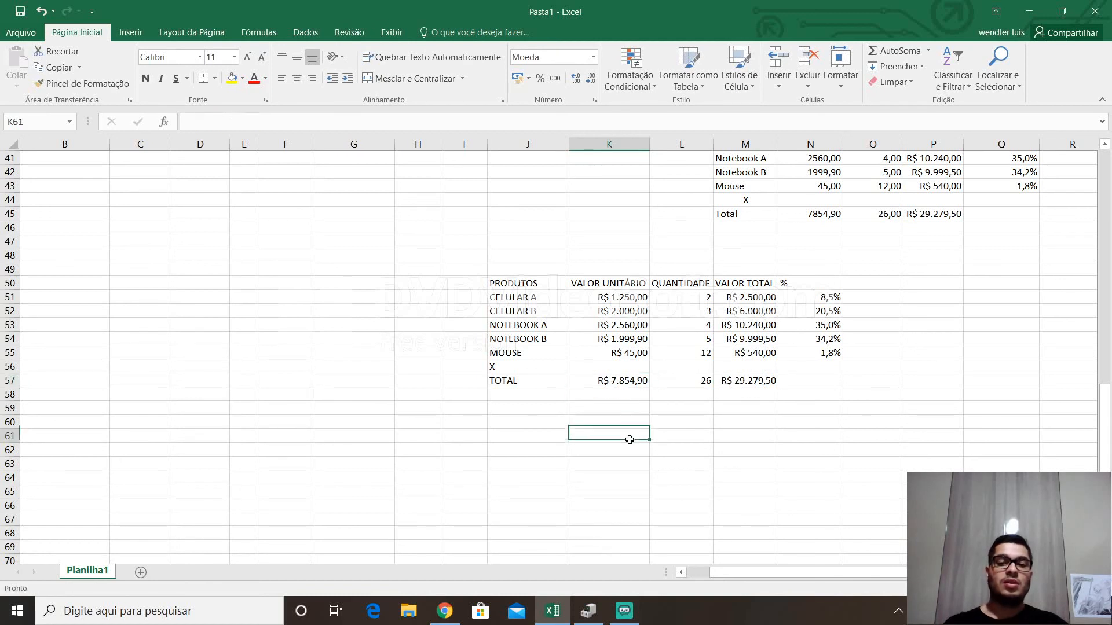
{"action": "left_click", "coordinate": [709, 427]}
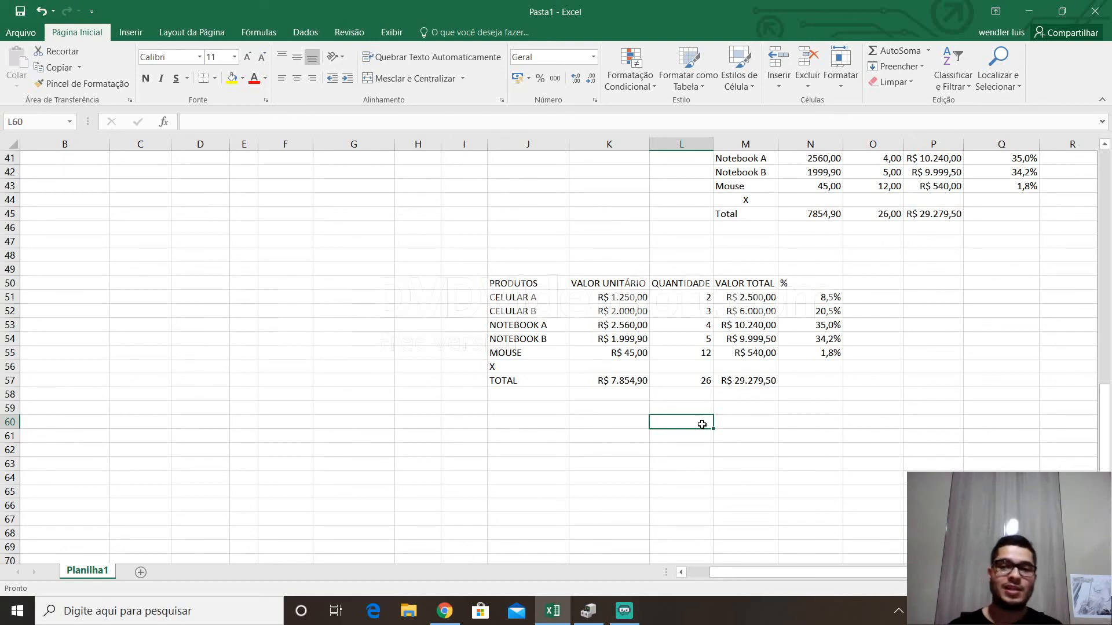
Revisit the Alunos grades table and its first evaluation grade in B2, and return to the product tables.
{"action": "left_click_drag", "start_coordinate": [746, 574], "coordinate": [702, 578]}
{"action": "scroll", "coordinate": [653, 364], "scroll_direction": "up", "scroll_amount": 13}
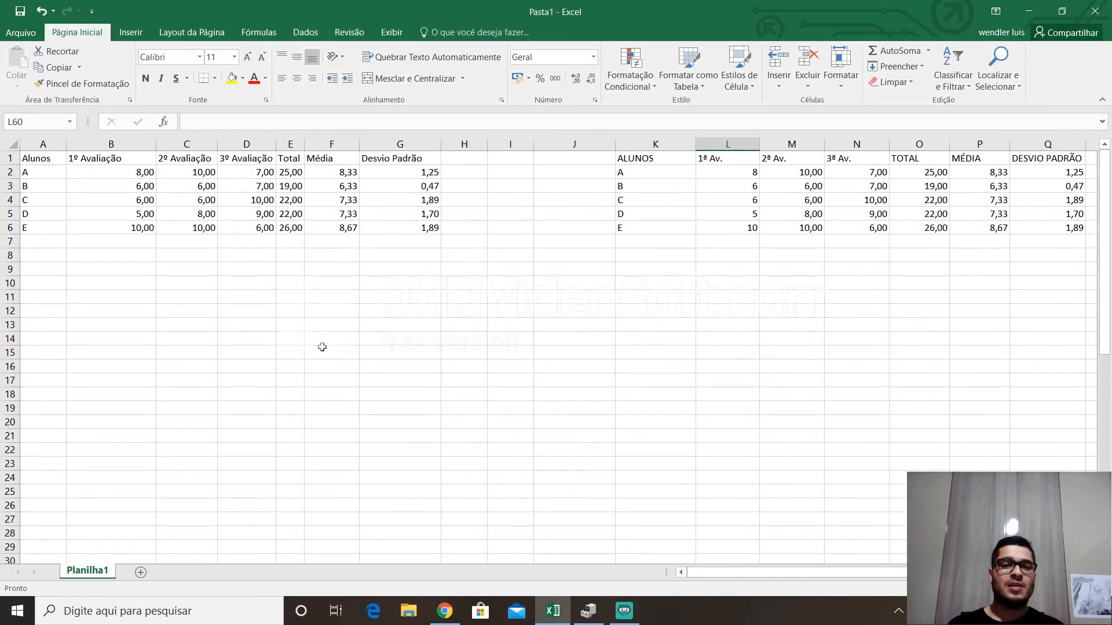
{"action": "left_click_drag", "start_coordinate": [433, 241], "coordinate": [74, 163]}
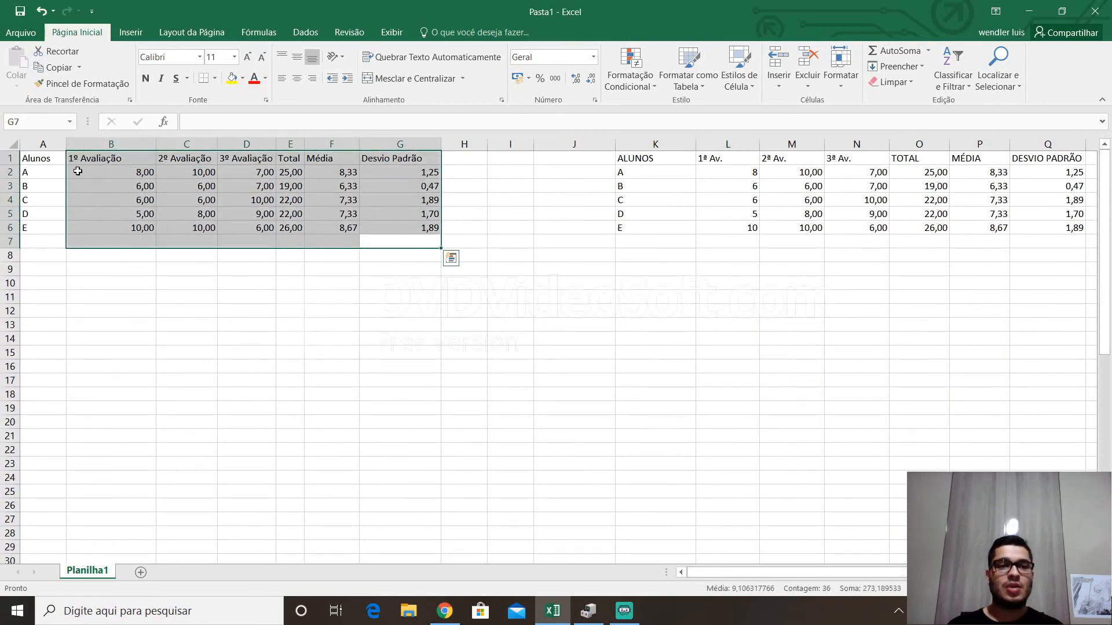
{"action": "left_click", "coordinate": [75, 173]}
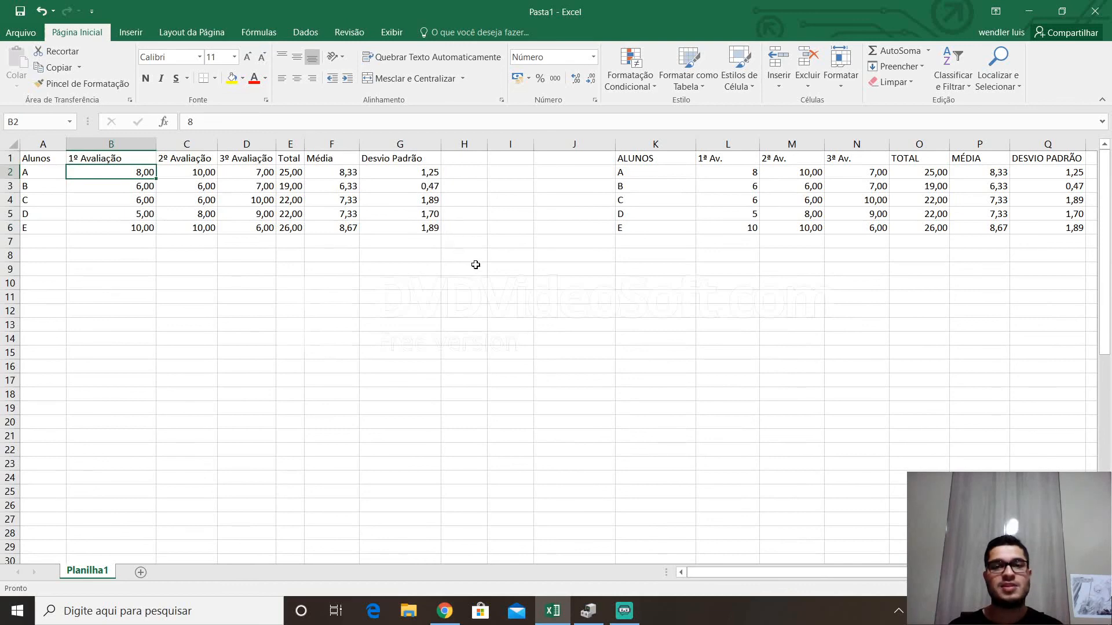
{"action": "scroll", "coordinate": [476, 268], "scroll_direction": "down", "scroll_amount": 12}
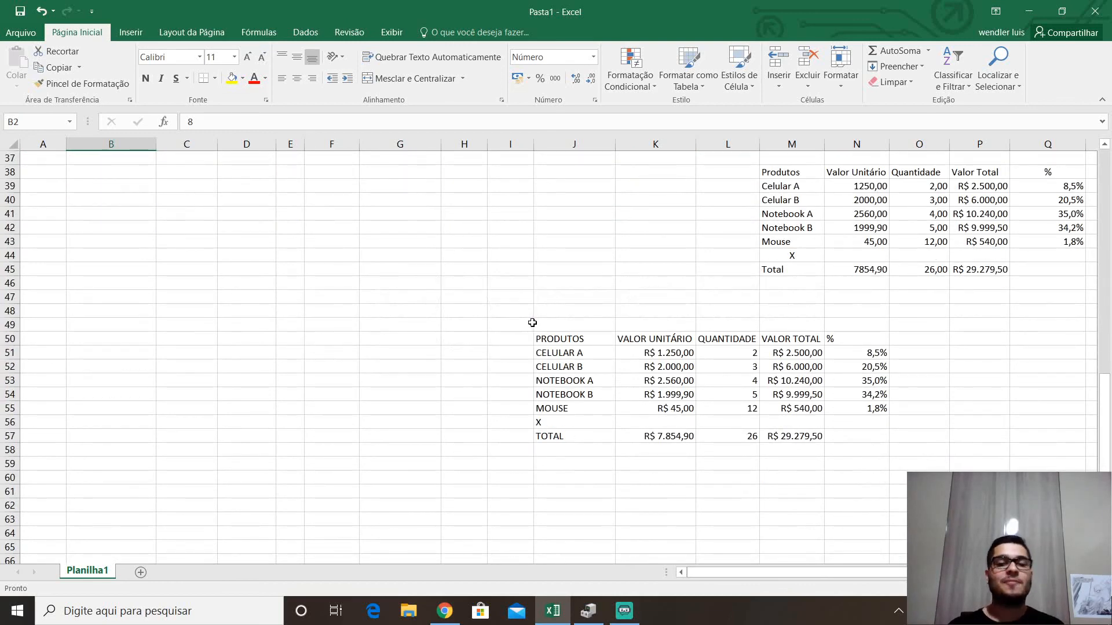